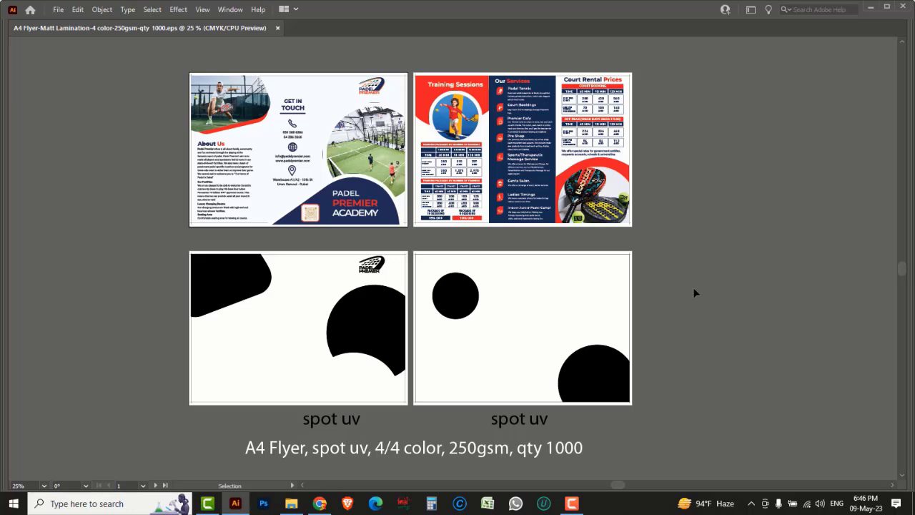
Step: Zoom and pan around the existing flyer and spot UV pages to inspect them
{"action": "key", "text": "z"}
{"action": "left_click_drag", "start_coordinate": [181, 56], "coordinate": [445, 247]}
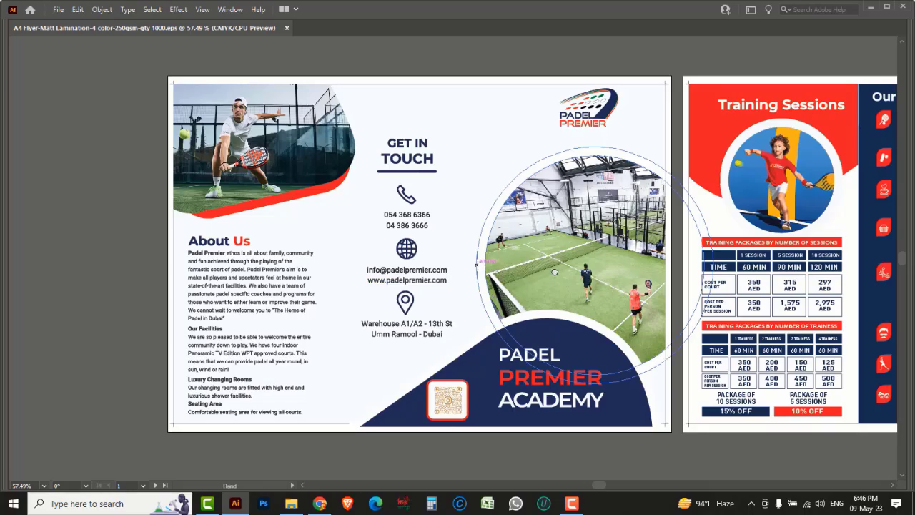
{"action": "scroll", "coordinate": [480, 268], "scroll_direction": "right", "scroll_amount": 5}
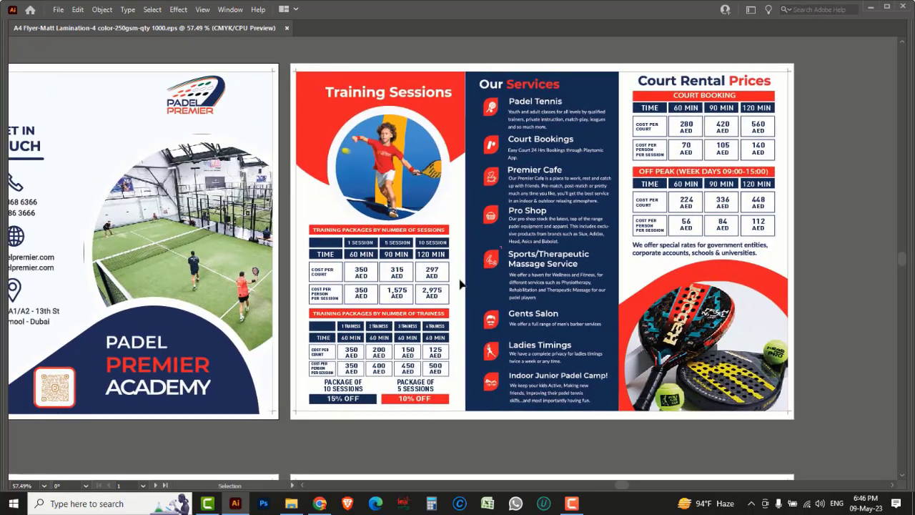
{"action": "left_click_drag", "start_coordinate": [376, 327], "coordinate": [641, 305]}
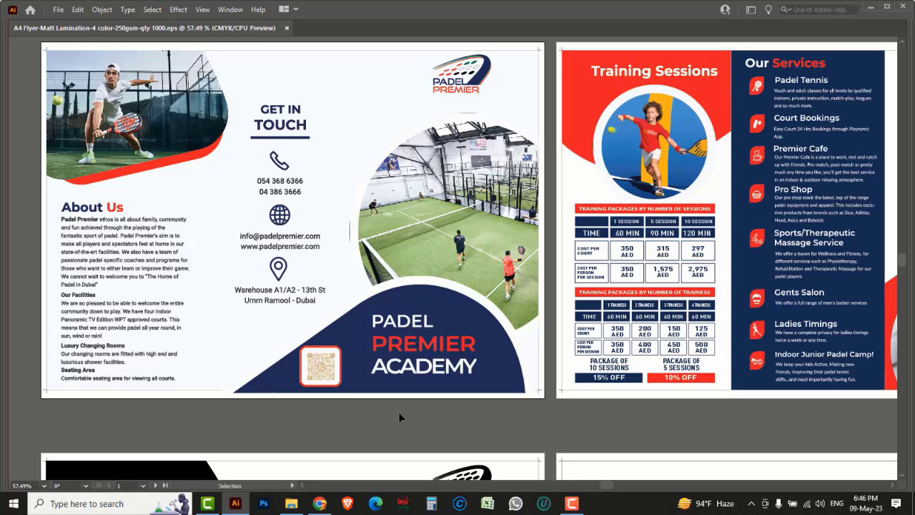
{"action": "key", "text": "space"}
{"action": "key", "text": "a"}
{"action": "key", "text": "ctrl+minus"}
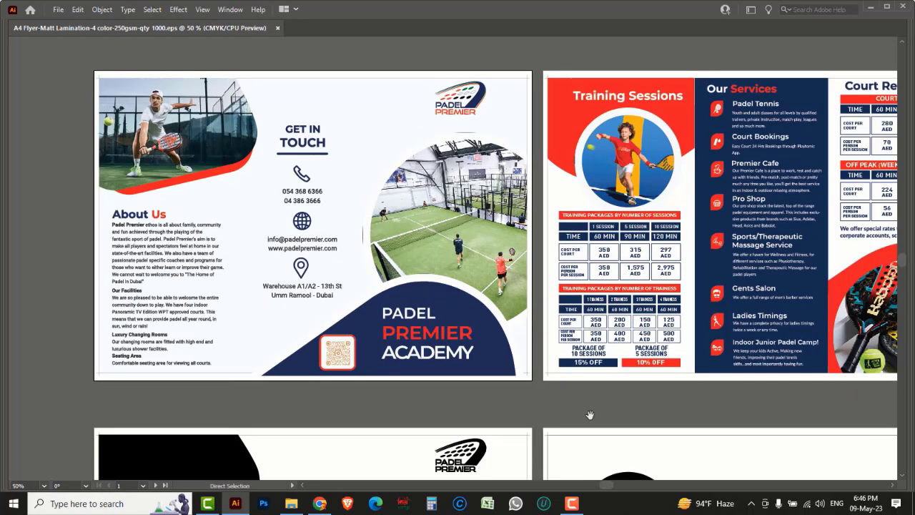
{"action": "key", "text": "ctrl+minus"}
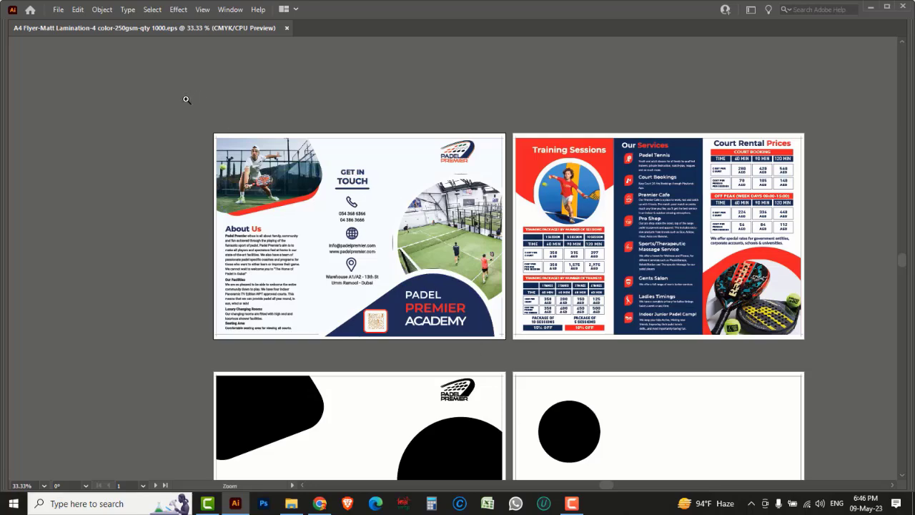
{"action": "key", "text": "ctrl+0"}
{"action": "key", "text": "space"}
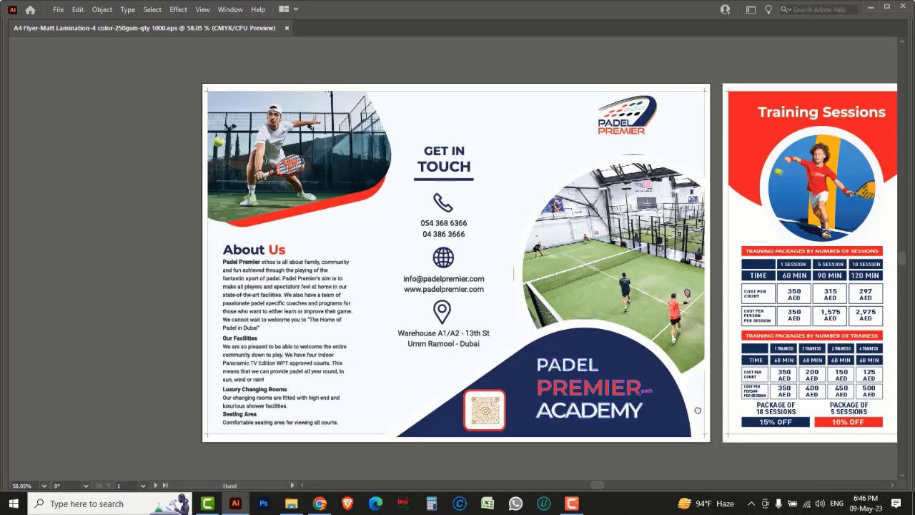
{"action": "left_click_drag", "start_coordinate": [697, 410], "coordinate": [456, 383]}
{"action": "left_click_drag", "start_coordinate": [730, 382], "coordinate": [545, 376]}
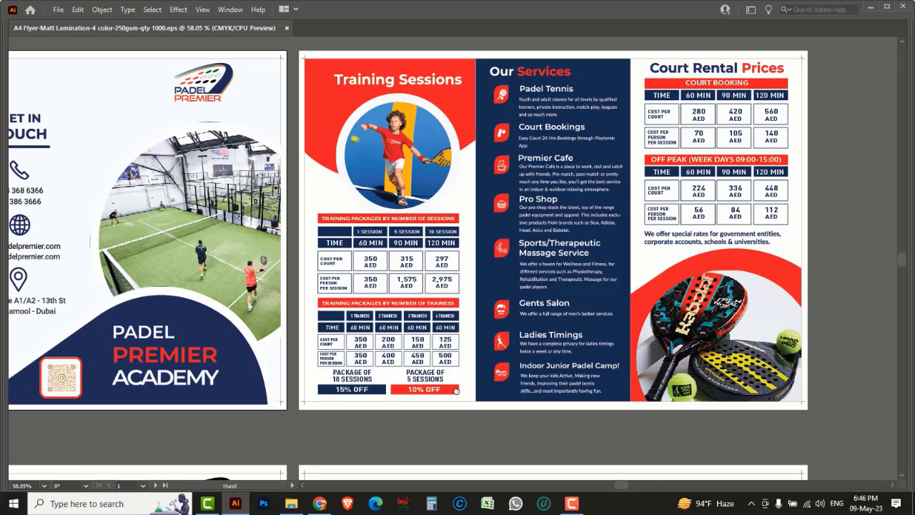
{"action": "left_click_drag", "start_coordinate": [456, 392], "coordinate": [592, 209]}
{"action": "left_click_drag", "start_coordinate": [265, 396], "coordinate": [469, 189]}
{"action": "key", "text": "space"}
{"action": "left_click_drag", "start_coordinate": [397, 368], "coordinate": [392, 345]}
{"action": "key", "text": "space"}
{"action": "left_click_drag", "start_coordinate": [732, 328], "coordinate": [496, 326]}
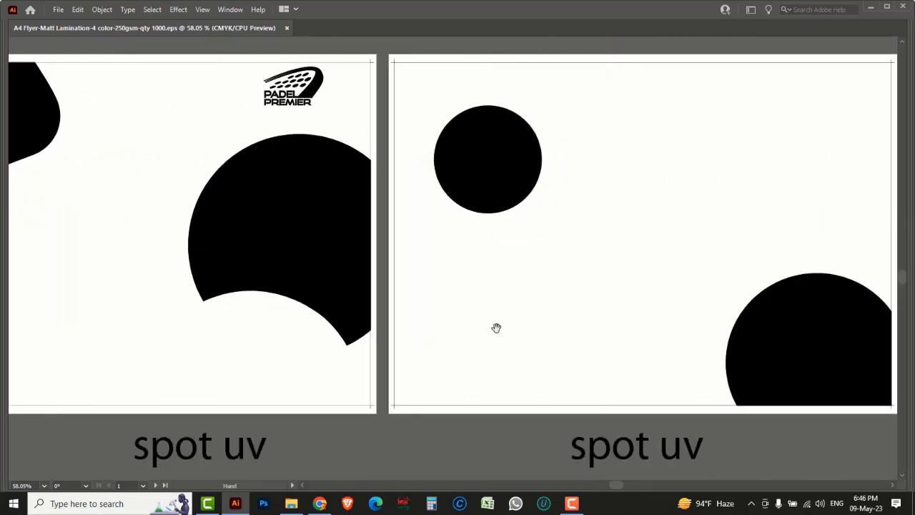
{"action": "key", "text": "ctrl+space"}
{"action": "left_click", "coordinate": [514, 324], "text": "ctrl+alt"}
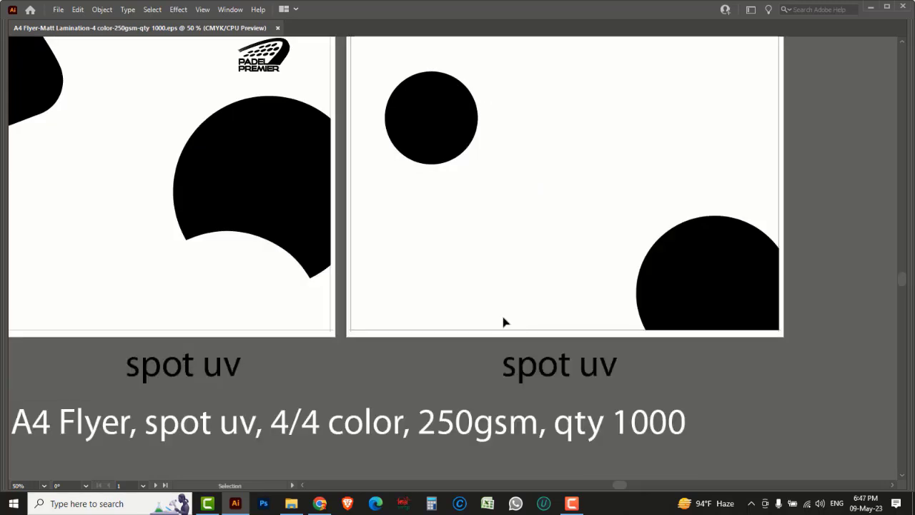
{"action": "key", "text": "space"}
{"action": "left_click_drag", "start_coordinate": [424, 181], "coordinate": [476, 311]}
{"action": "key", "text": "ctrl+space"}
{"action": "left_click_drag", "start_coordinate": [359, 145], "coordinate": [405, 190]}
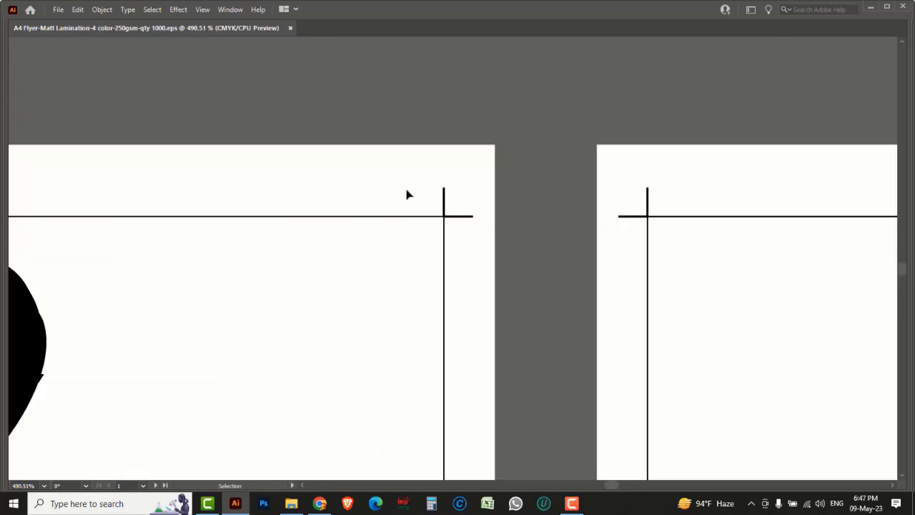
{"action": "key", "text": "ctrl+minus"}
{"action": "key", "text": "ctrl+minus"}
{"action": "key", "text": "ctrl+minus"}
{"action": "key", "text": "ctrl+minus"}
{"action": "key", "text": "ctrl+minus"}
{"action": "key", "text": "ctrl+minus"}
{"action": "key", "text": "ctrl+minus"}
{"action": "key", "text": "ctrl+minus"}
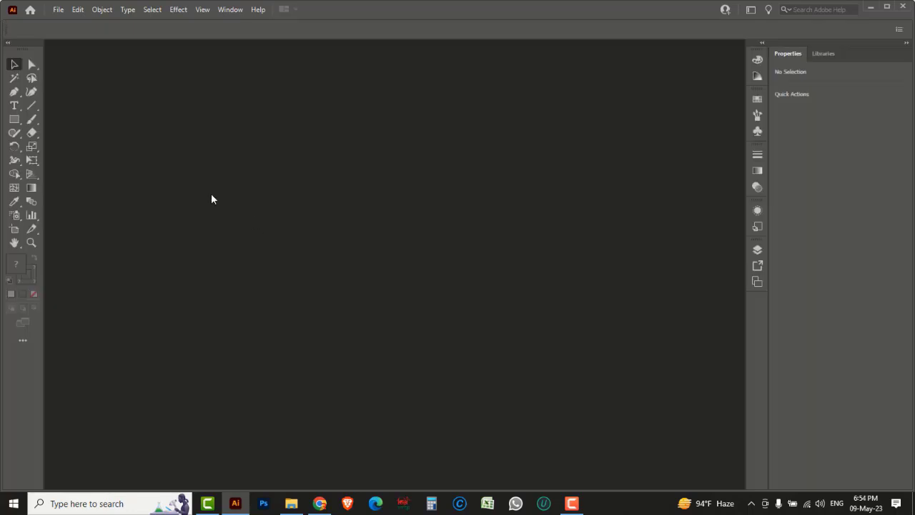
Step: Create an A4 print document in inches, landscape orientation, with 2 artboards
{"action": "left_click", "coordinate": [57, 11]}
{"action": "left_click", "coordinate": [72, 26]}
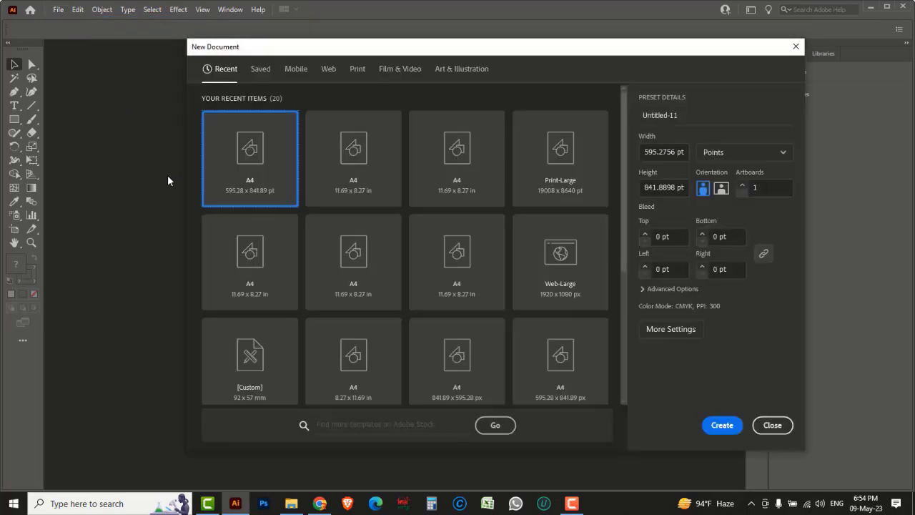
{"action": "left_click", "coordinate": [357, 69]}
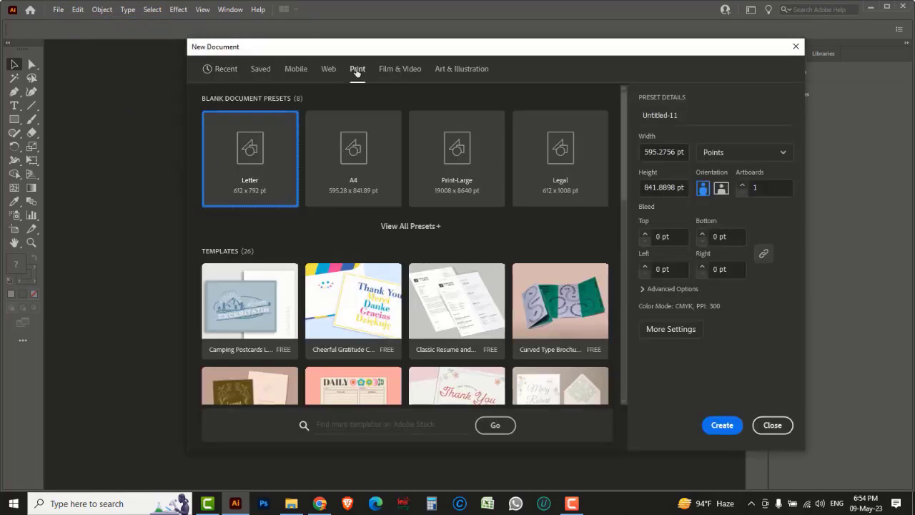
{"action": "left_click", "coordinate": [354, 149]}
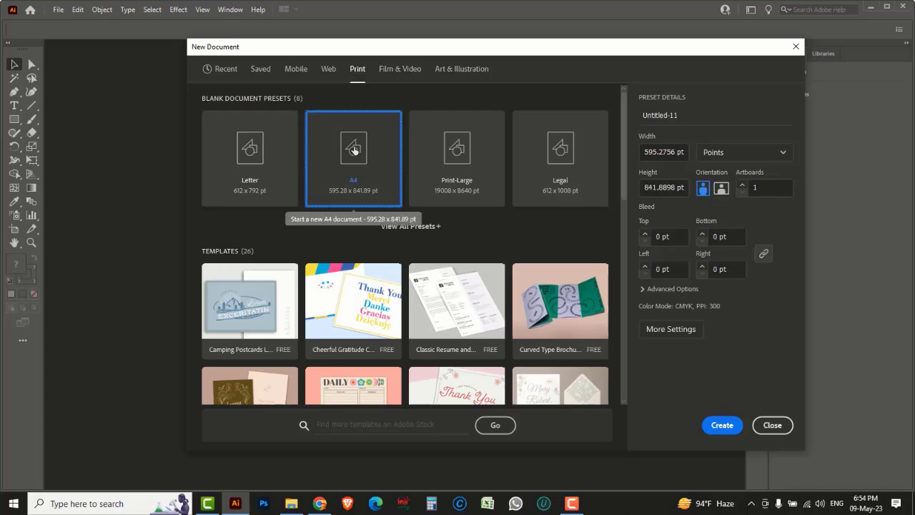
{"action": "left_click", "coordinate": [783, 152]}
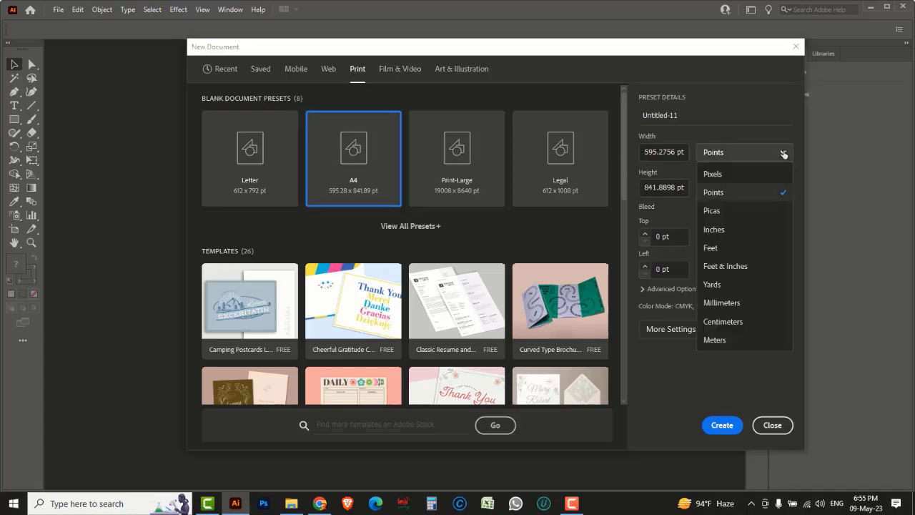
{"action": "left_click", "coordinate": [719, 230]}
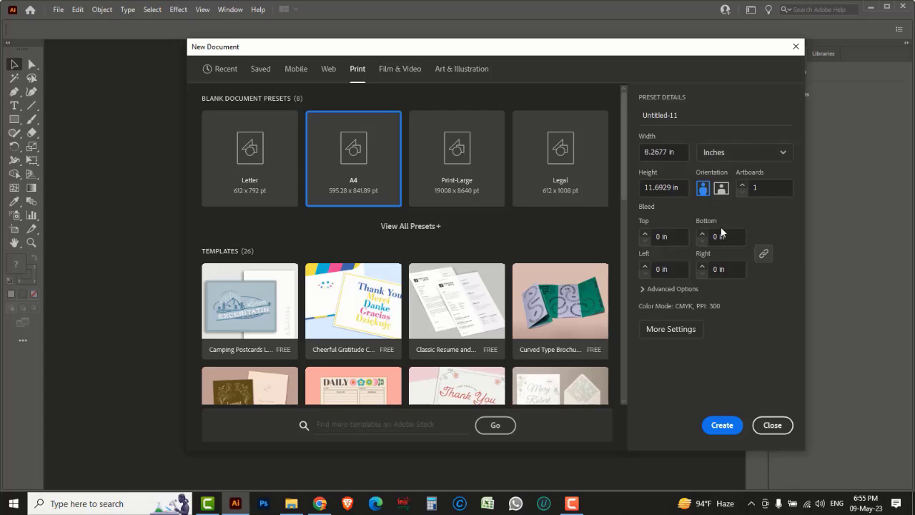
{"action": "left_click", "coordinate": [721, 189]}
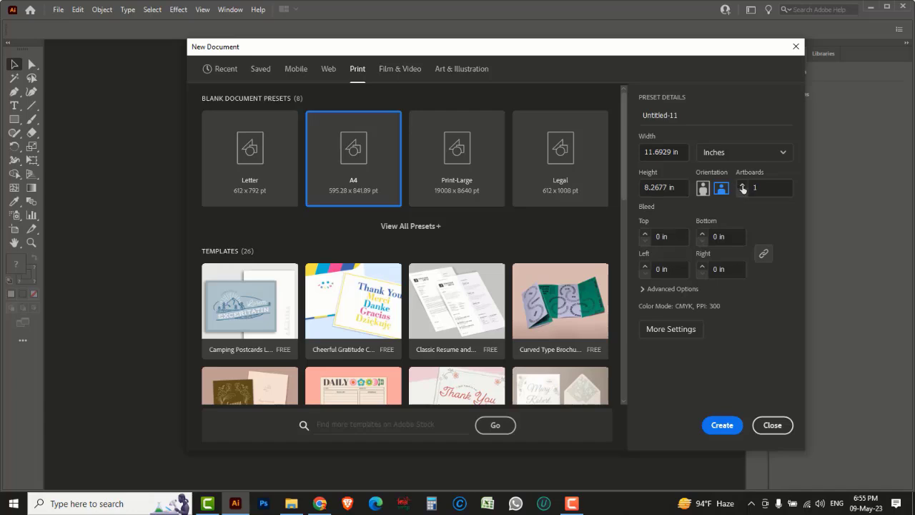
{"action": "left_click", "coordinate": [743, 186]}
{"action": "left_click", "coordinate": [642, 290]}
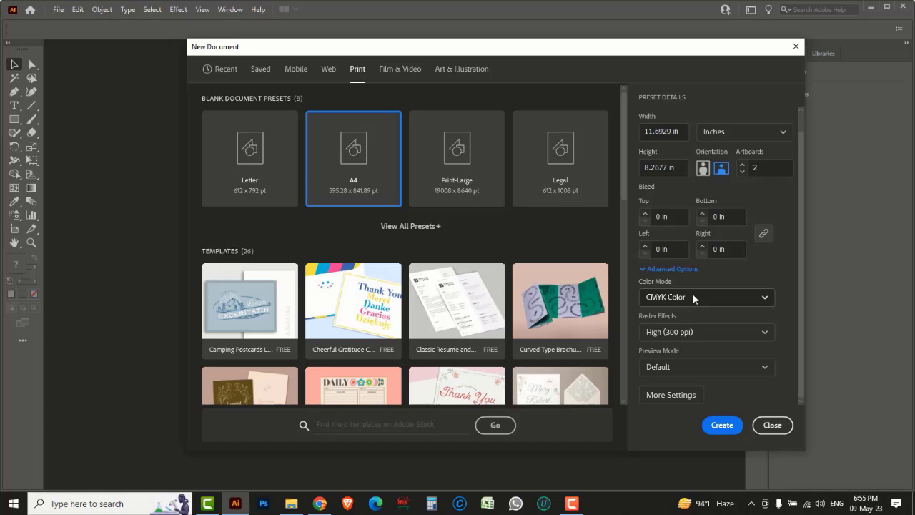
{"action": "left_click", "coordinate": [722, 426]}
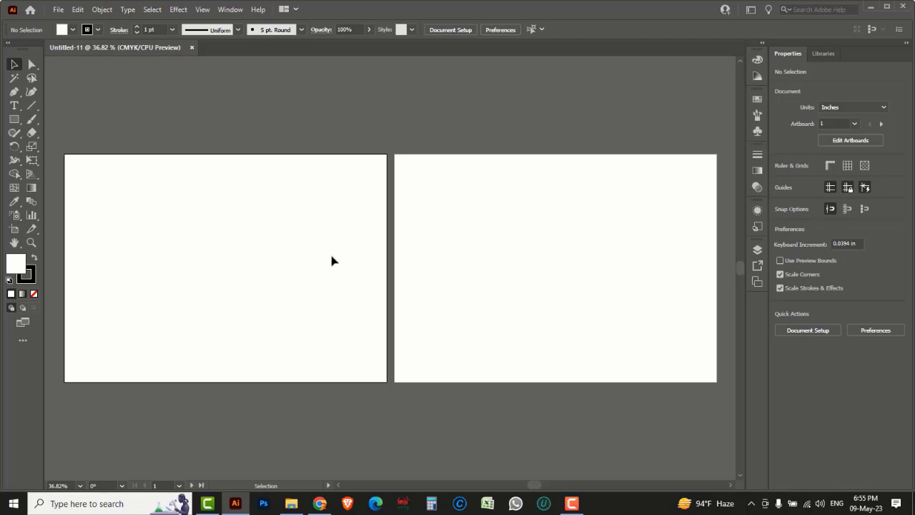
Step: Draw an 11.6929 × 8.2677 in rectangle covering the whole left artboard
{"action": "left_click", "coordinate": [15, 120]}
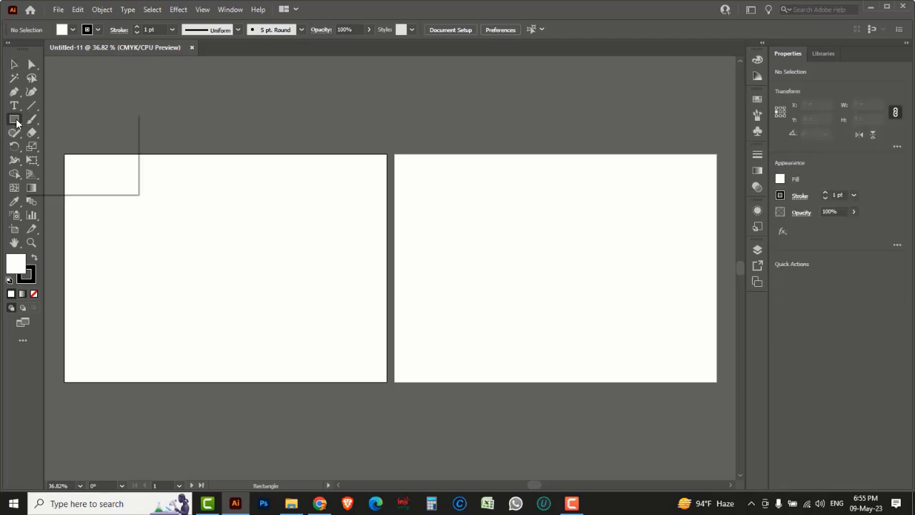
{"action": "left_click", "coordinate": [55, 121]}
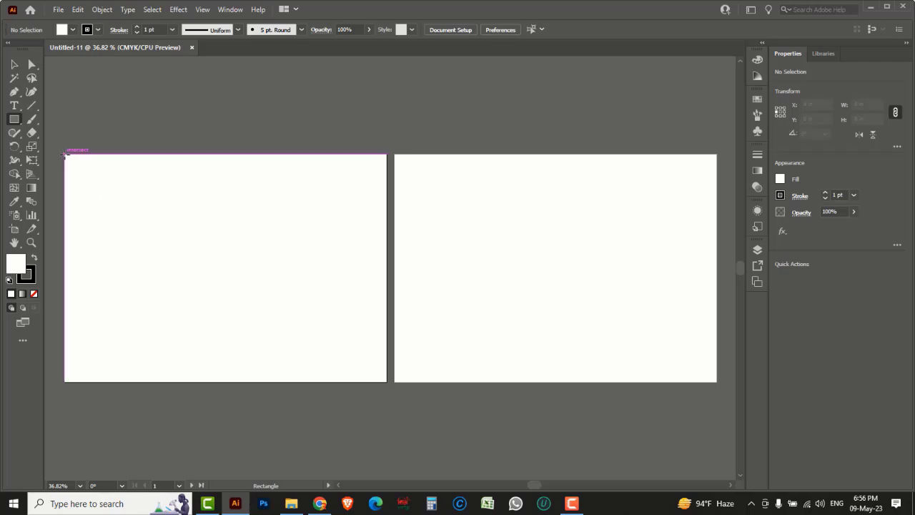
{"action": "left_click_drag", "start_coordinate": [64, 153], "coordinate": [386, 381]}
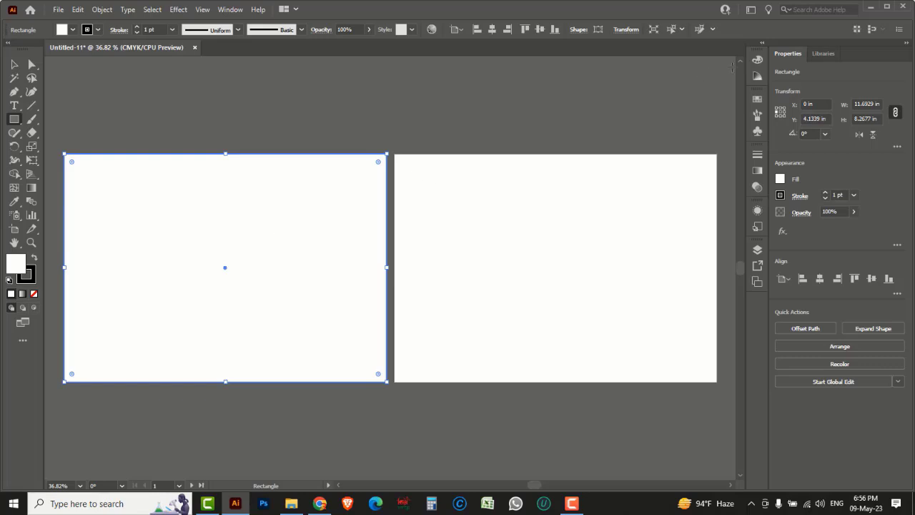
Step: Show CMYK options in the Color panel with stroke active, then deselect and zoom to the left artboard
{"action": "left_click", "coordinate": [757, 60]}
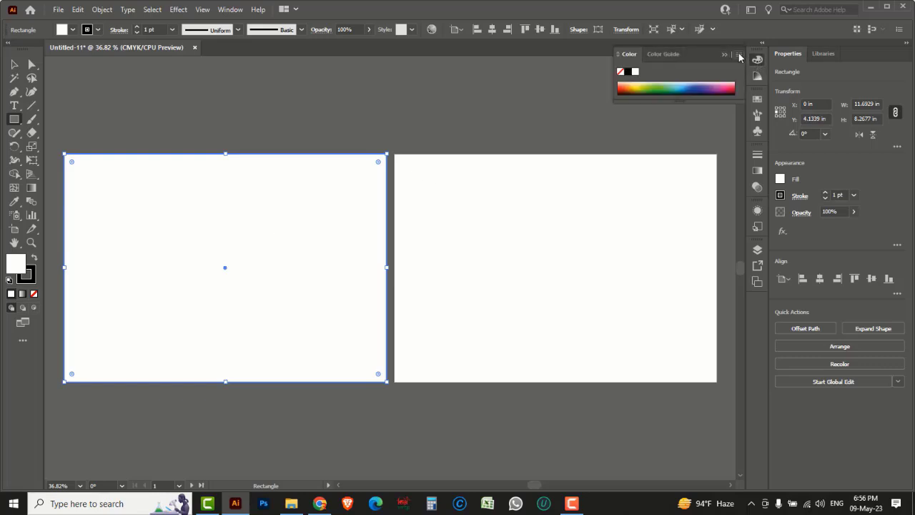
{"action": "left_click", "coordinate": [739, 55]}
{"action": "left_click", "coordinate": [769, 61]}
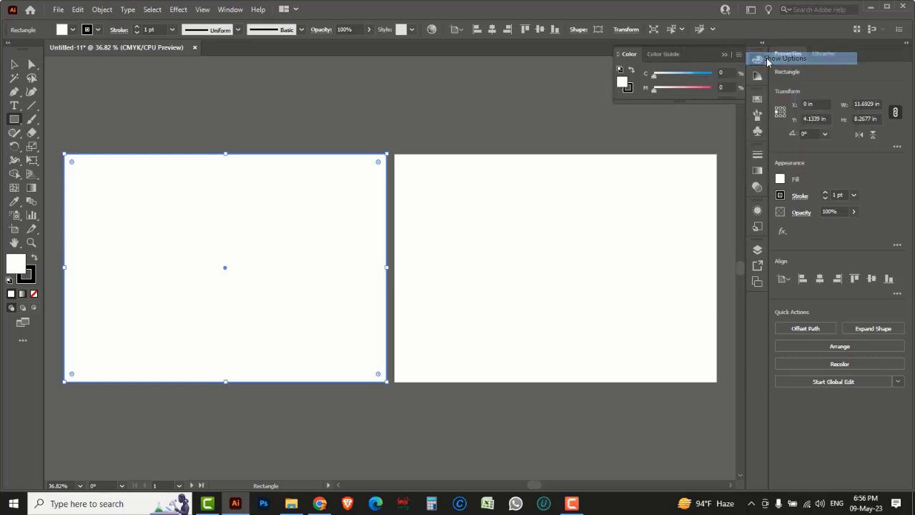
{"action": "left_click", "coordinate": [630, 90]}
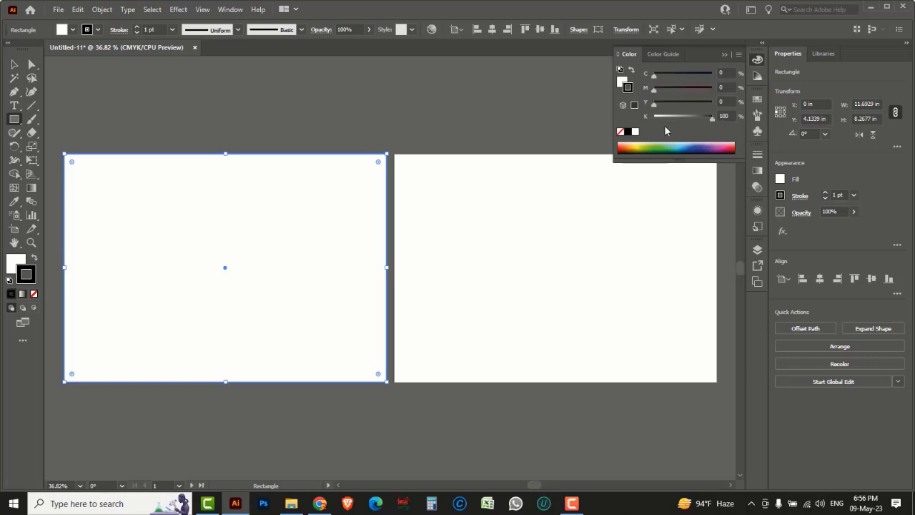
{"action": "left_click", "coordinate": [15, 64]}
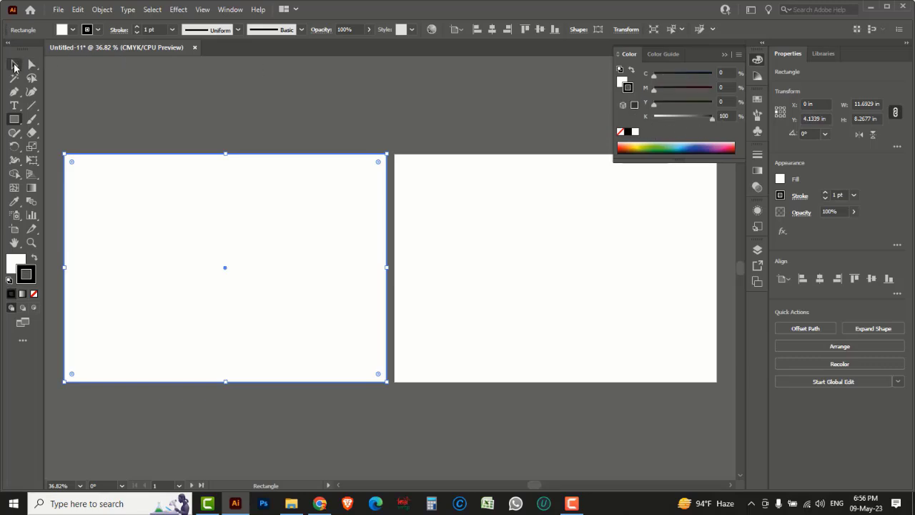
{"action": "left_click", "coordinate": [147, 105]}
{"action": "left_click_drag", "start_coordinate": [245, 305], "coordinate": [362, 314]}
{"action": "left_click", "coordinate": [319, 262], "text": "ctrl"}
{"action": "left_click_drag", "start_coordinate": [454, 276], "coordinate": [390, 268]}
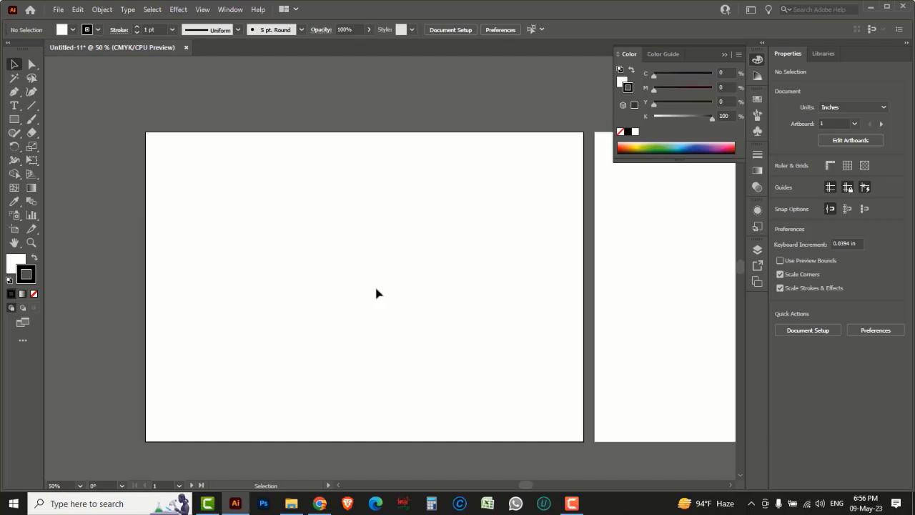
Step: Offset the white rectangle's path by -0.25 in to add an inner 11.1929 × 7.7677 in border
{"action": "left_click", "coordinate": [147, 176]}
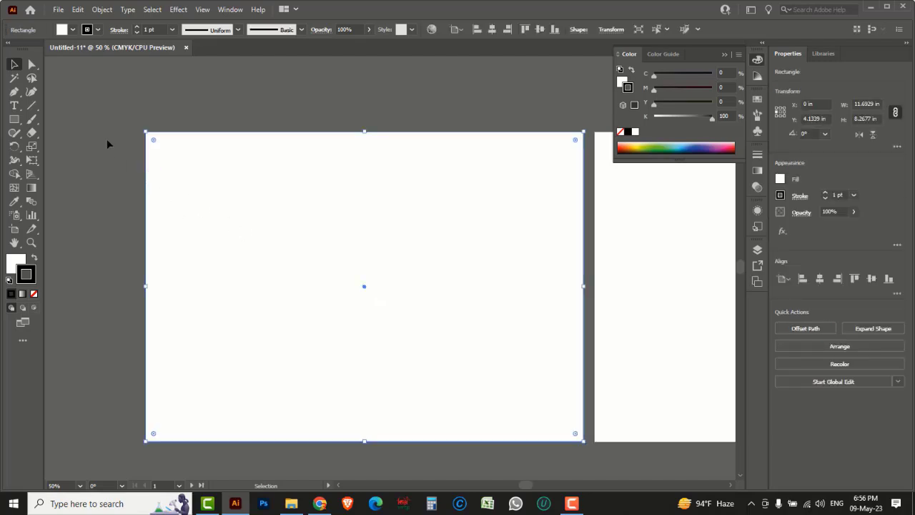
{"action": "left_click", "coordinate": [101, 9]}
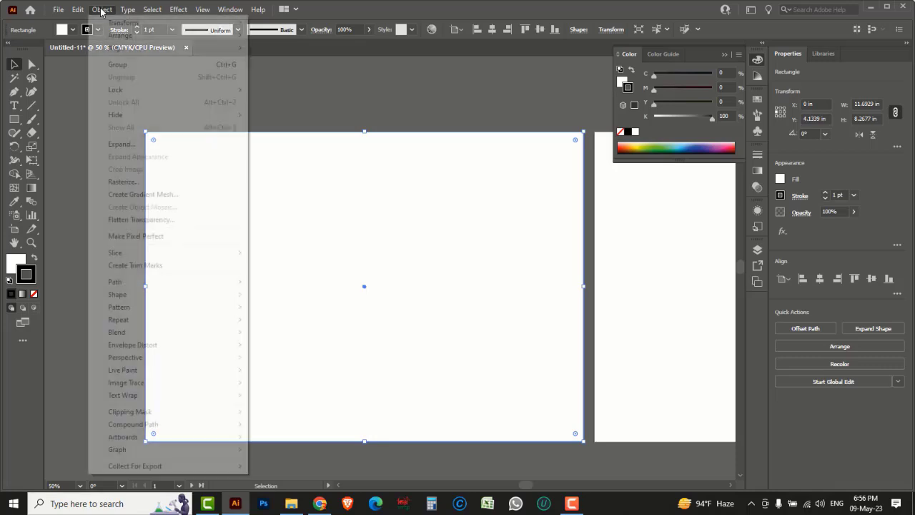
{"action": "mouse_move", "coordinate": [134, 286]}
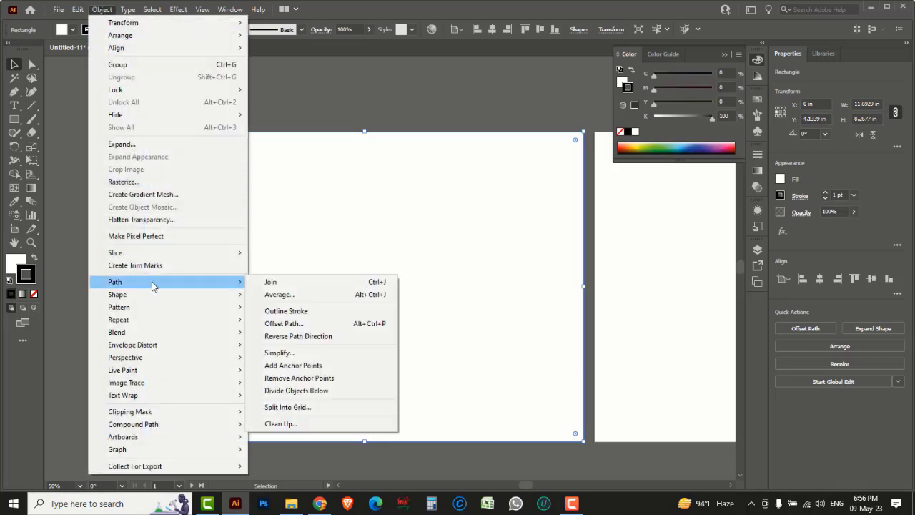
{"action": "left_click", "coordinate": [291, 323]}
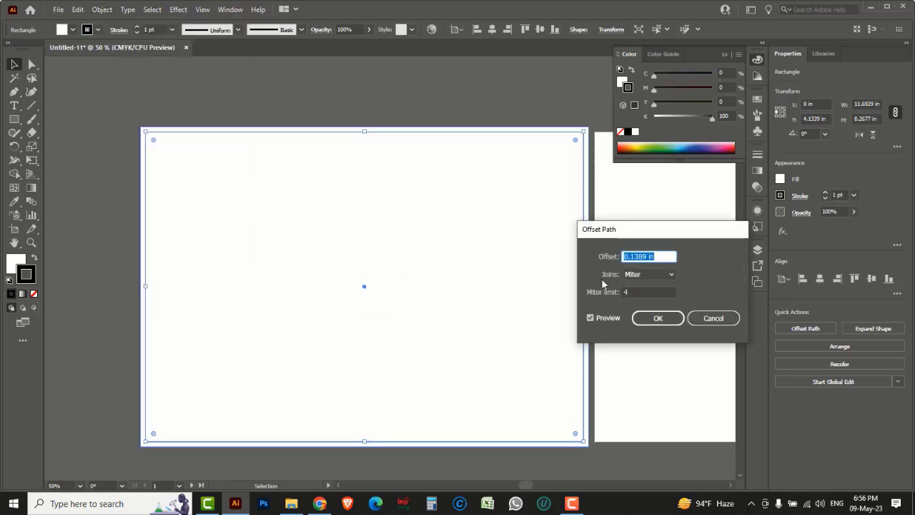
{"action": "type", "text": "-0.25"}
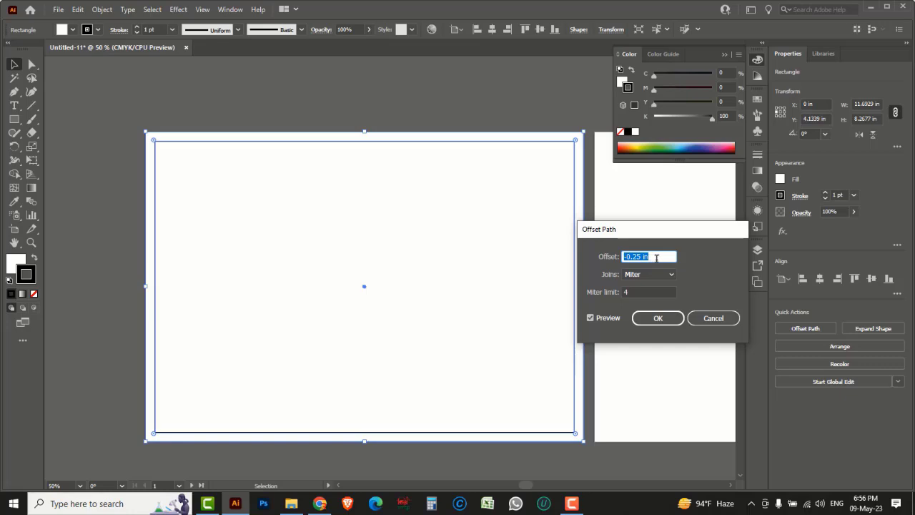
{"action": "left_click", "coordinate": [667, 318]}
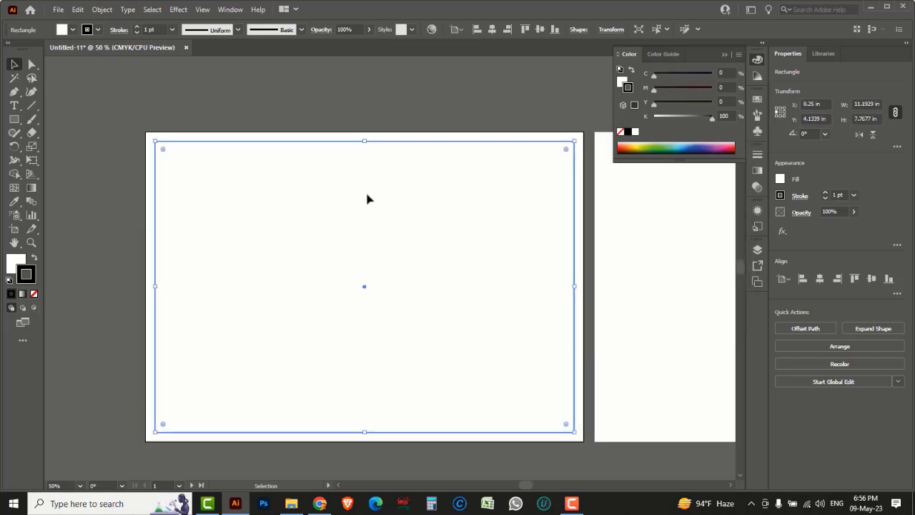
{"action": "left_click", "coordinate": [314, 108]}
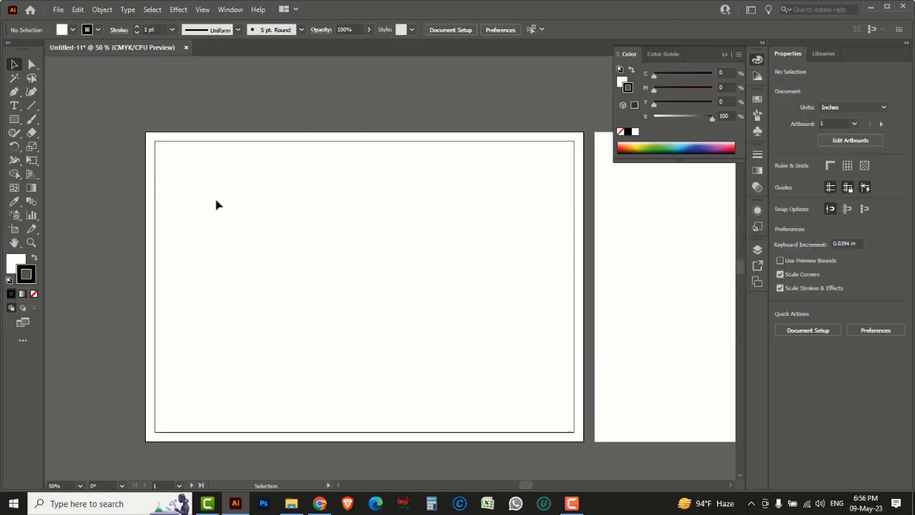
Step: Draw a rounded rectangle above the page and tilt it about 16 degrees
{"action": "left_click", "coordinate": [14, 123]}
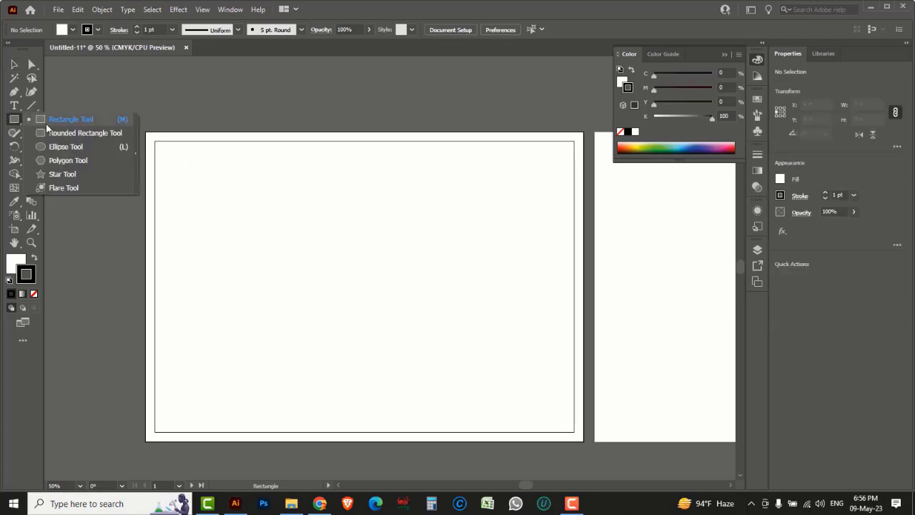
{"action": "left_click", "coordinate": [61, 135]}
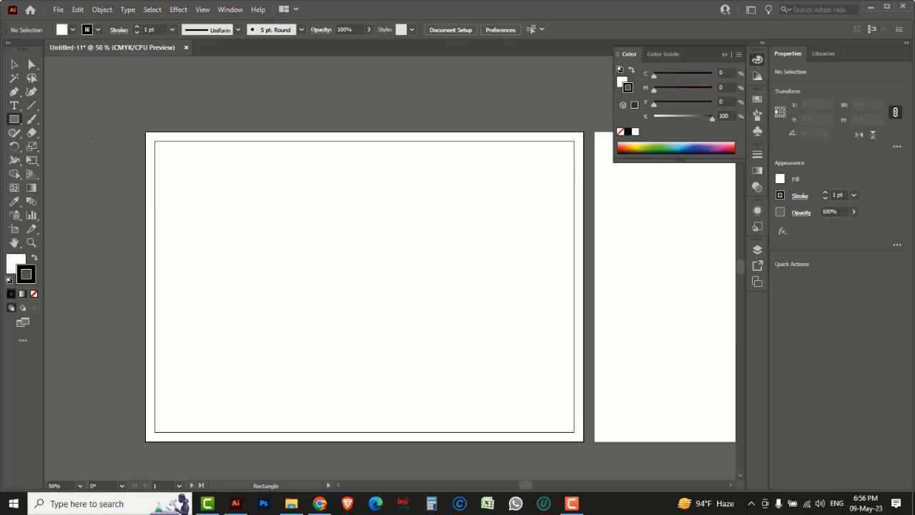
{"action": "left_click_drag", "start_coordinate": [85, 98], "coordinate": [299, 240]}
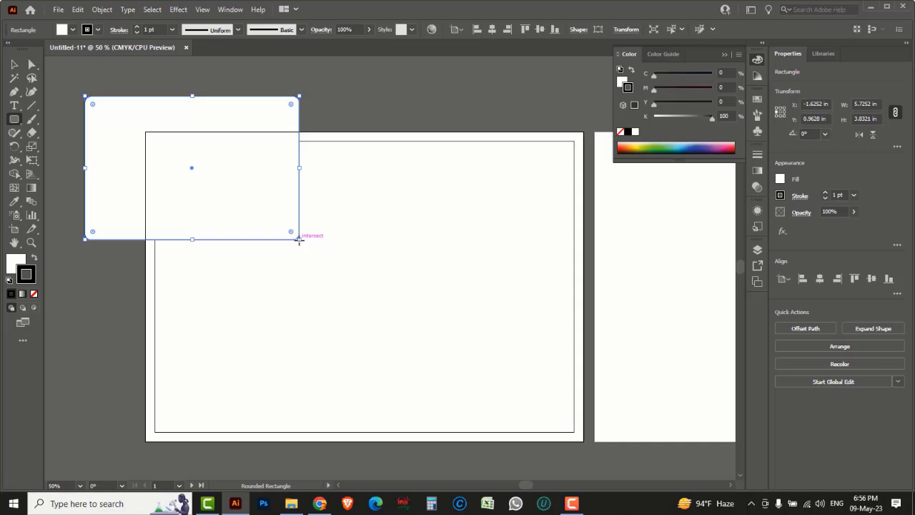
{"action": "left_click_drag", "start_coordinate": [255, 179], "coordinate": [380, 308]}
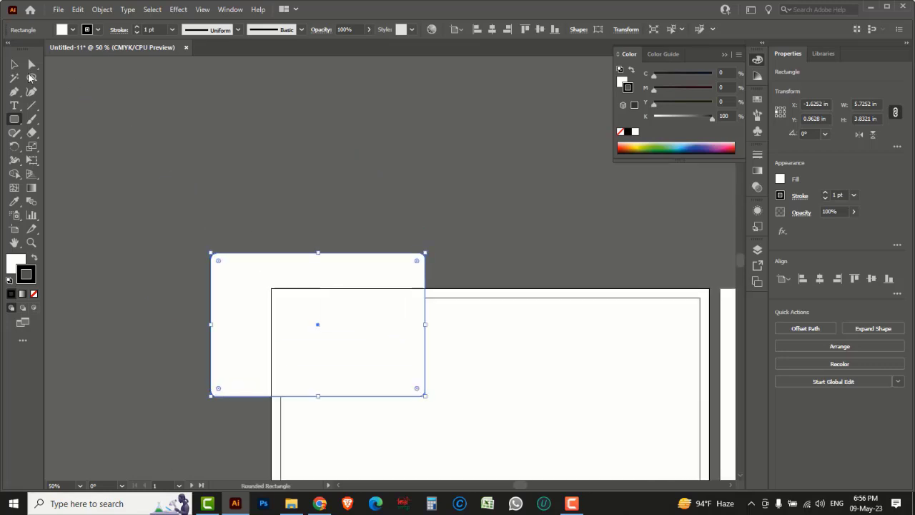
{"action": "left_click", "coordinate": [15, 65]}
{"action": "left_click_drag", "start_coordinate": [240, 255], "coordinate": [192, 113]}
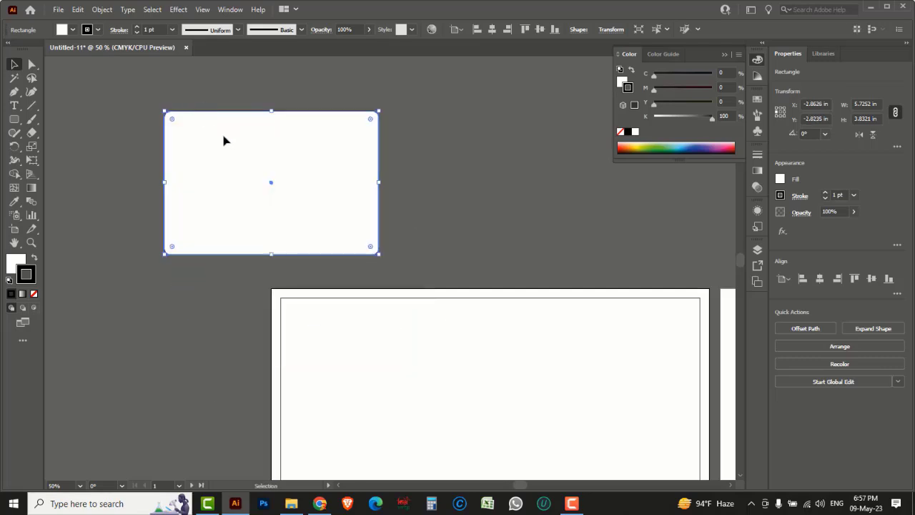
{"action": "left_click", "coordinate": [14, 145]}
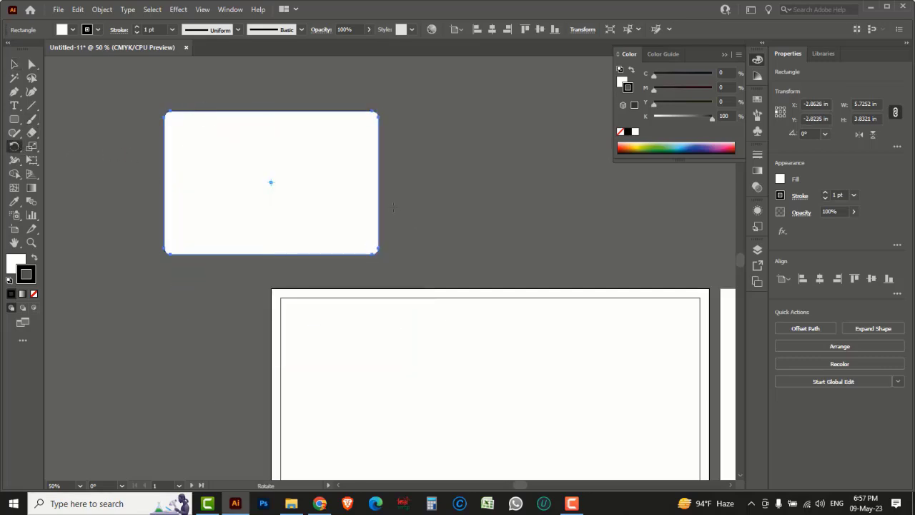
{"action": "left_click_drag", "start_coordinate": [445, 216], "coordinate": [450, 170]}
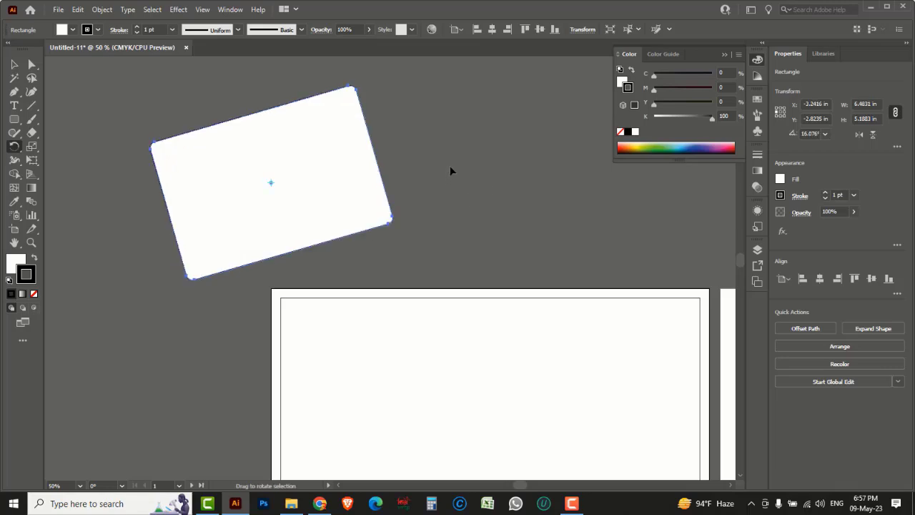
Step: Pull the shape's top-right corner inward to reshape it and set its fill to None
{"action": "left_click_drag", "start_coordinate": [31, 65], "coordinate": [92, 63]}
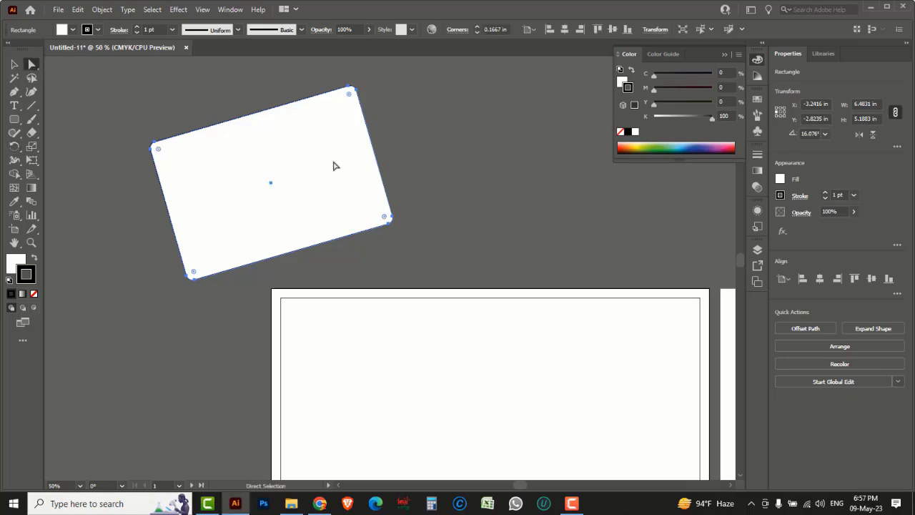
{"action": "left_click_drag", "start_coordinate": [423, 241], "coordinate": [345, 193]}
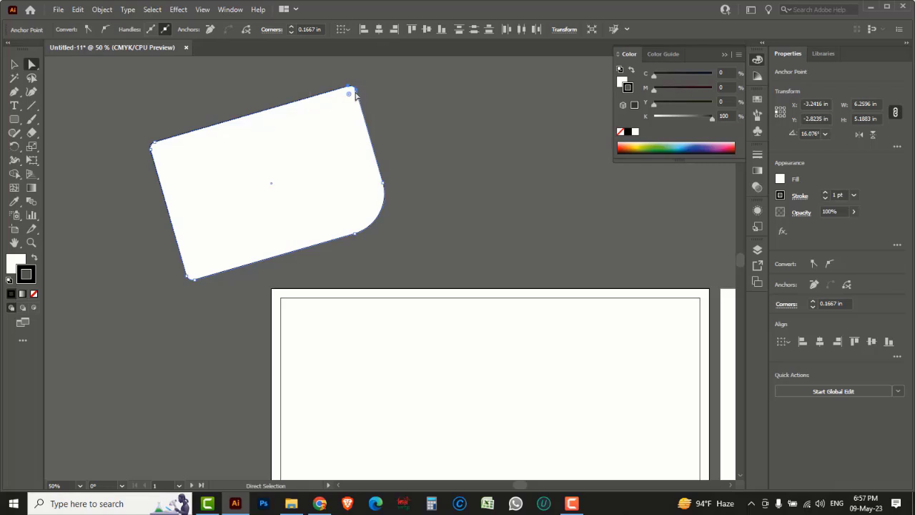
{"action": "left_click_drag", "start_coordinate": [349, 93], "coordinate": [322, 104]}
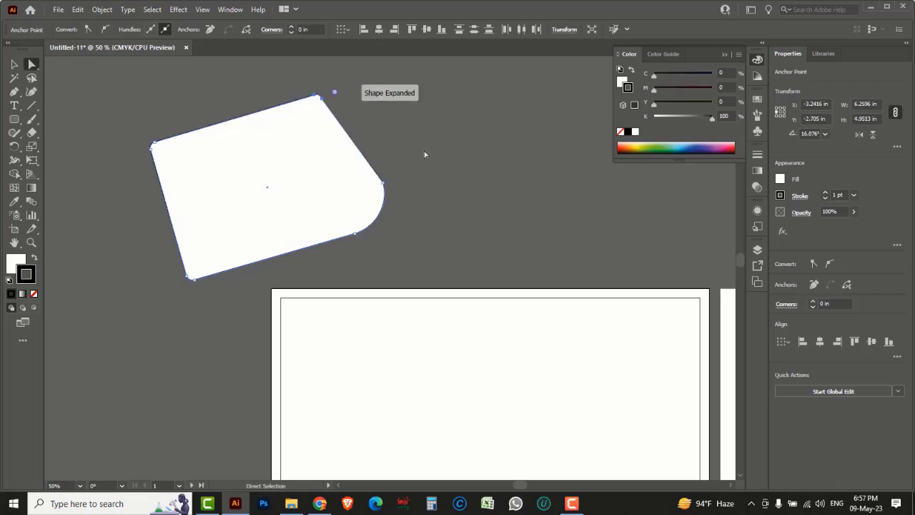
{"action": "left_click", "coordinate": [621, 83]}
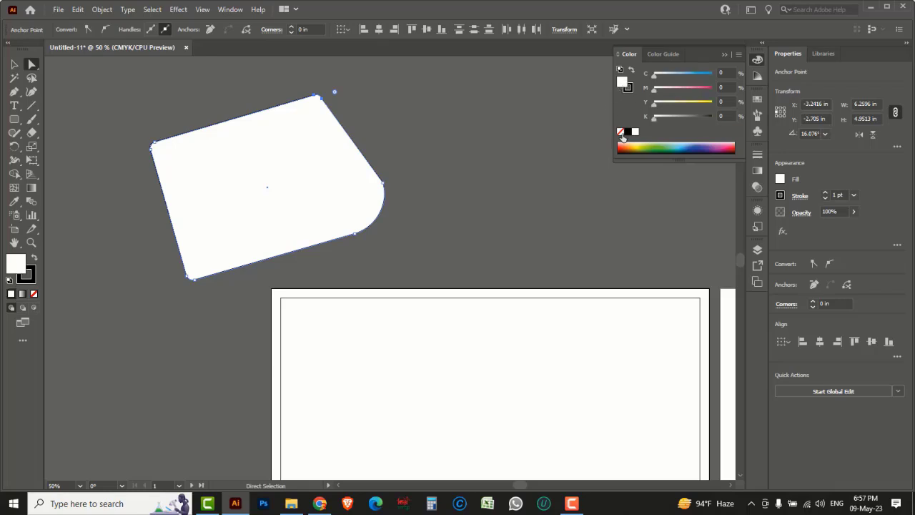
{"action": "left_click", "coordinate": [620, 132]}
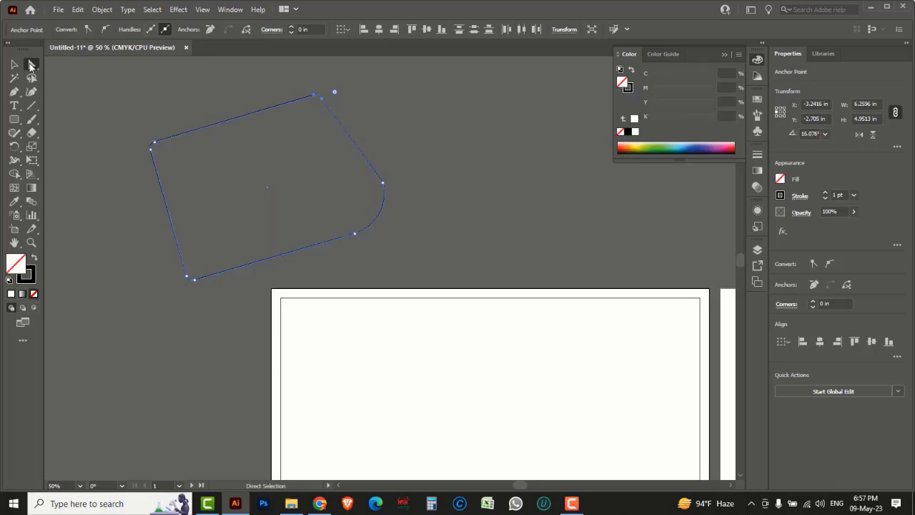
Step: Move the unfilled frame down so it overlaps the page's top-left corner
{"action": "left_click", "coordinate": [15, 65]}
{"action": "left_click", "coordinate": [198, 101]}
{"action": "left_click", "coordinate": [233, 123]}
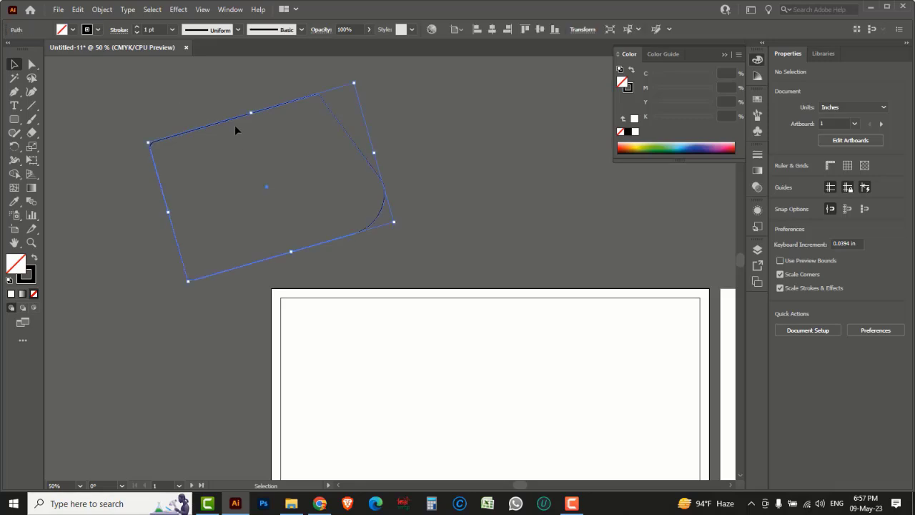
{"action": "left_click_drag", "start_coordinate": [228, 125], "coordinate": [306, 291]}
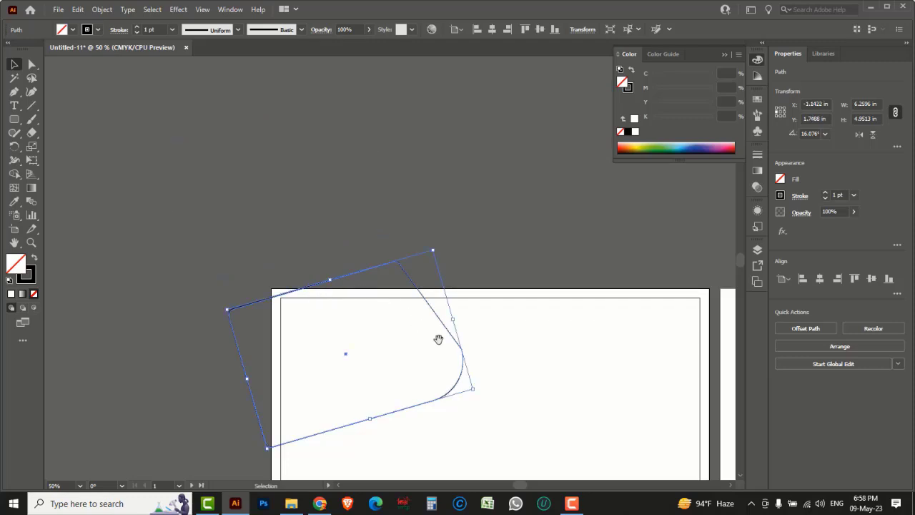
{"action": "left_click_drag", "start_coordinate": [439, 339], "coordinate": [363, 239]}
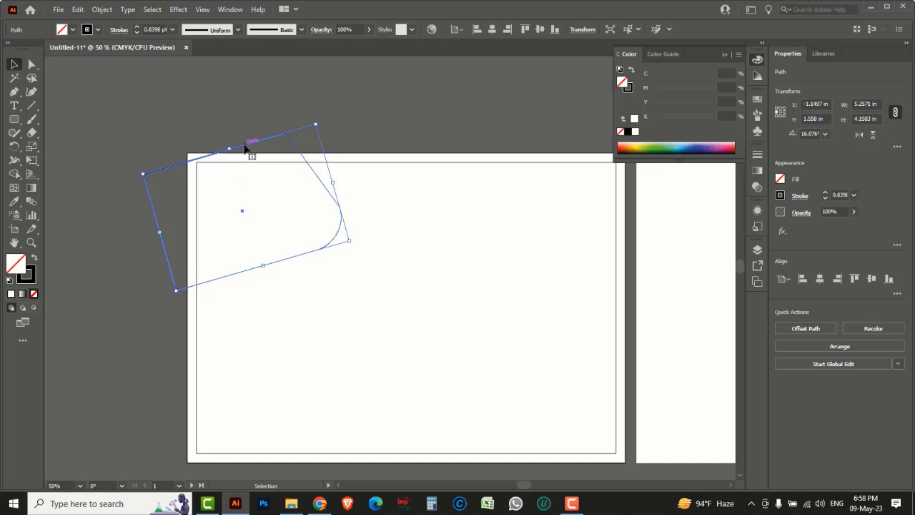
{"action": "left_click_drag", "start_coordinate": [242, 147], "coordinate": [232, 135]}
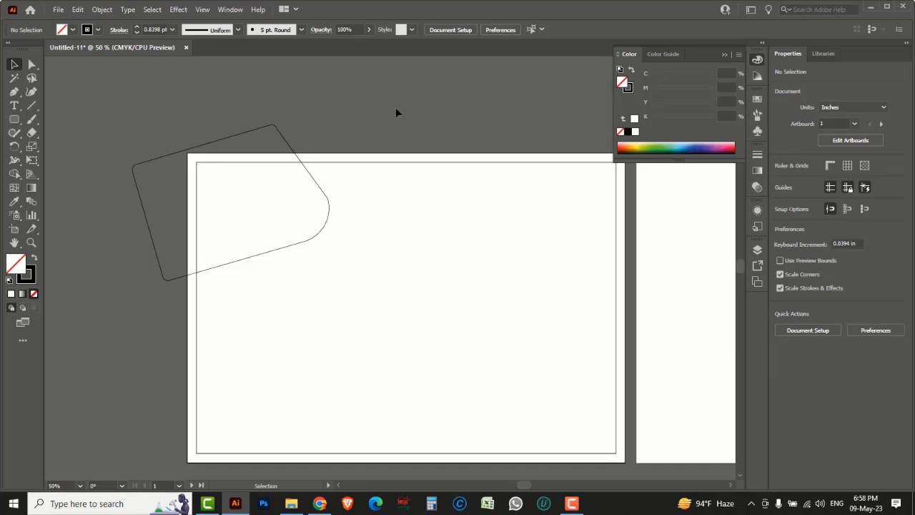
Step: Draw a long thin rounded bar, tilt it to match the frame, and move it onto the page
{"action": "left_click", "coordinate": [15, 121]}
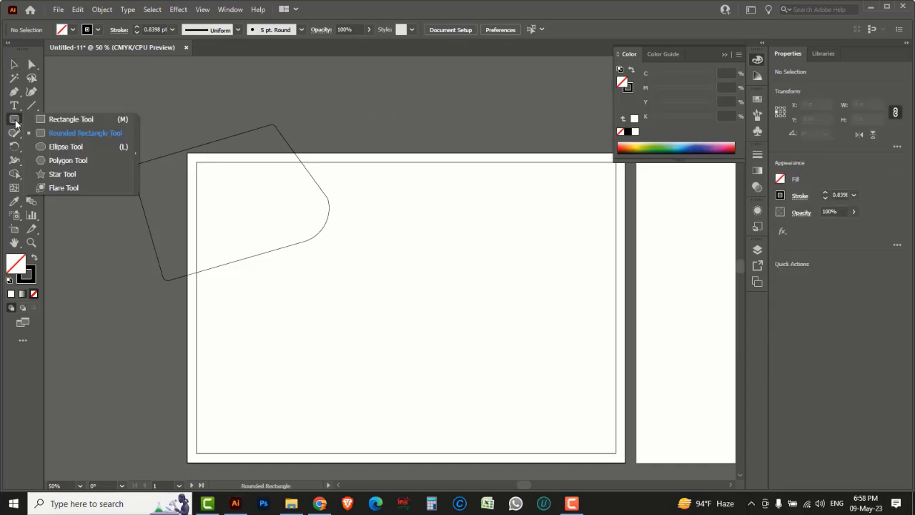
{"action": "left_click", "coordinate": [85, 133]}
{"action": "left_click_drag", "start_coordinate": [313, 120], "coordinate": [500, 141]}
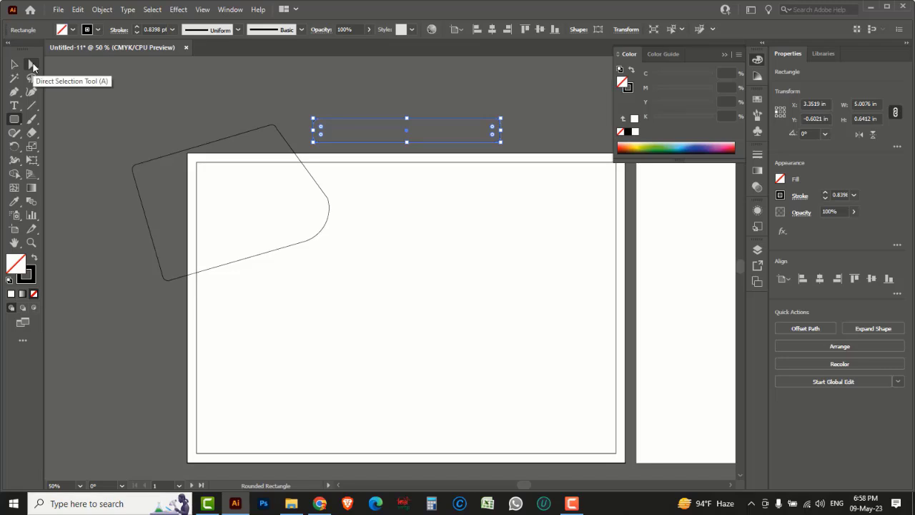
{"action": "left_click", "coordinate": [11, 64]}
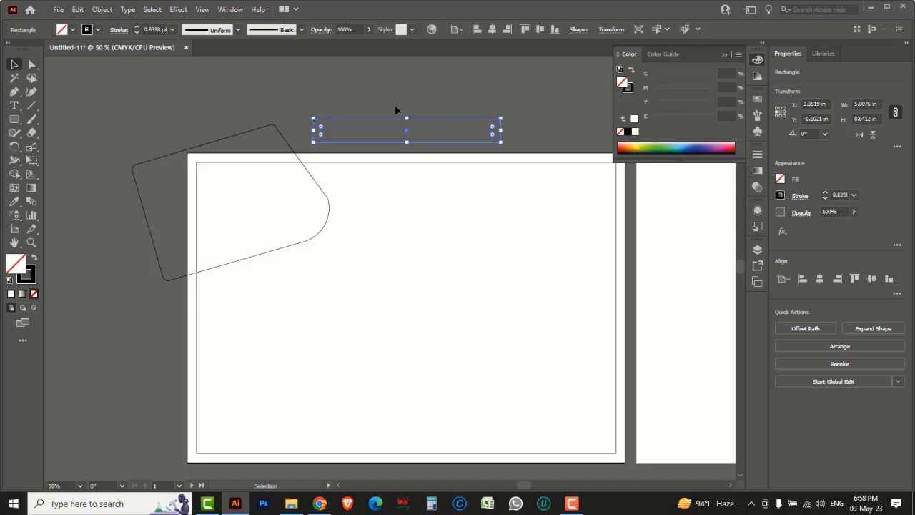
{"action": "left_click_drag", "start_coordinate": [13, 146], "coordinate": [60, 151]}
{"action": "left_click_drag", "start_coordinate": [552, 135], "coordinate": [566, 98]}
{"action": "left_click", "coordinate": [15, 65]}
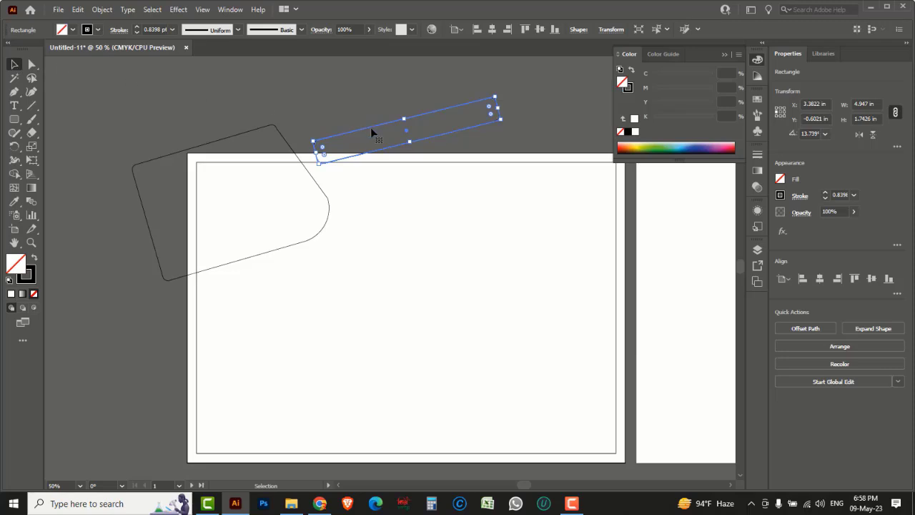
{"action": "left_click_drag", "start_coordinate": [370, 127], "coordinate": [298, 239]}
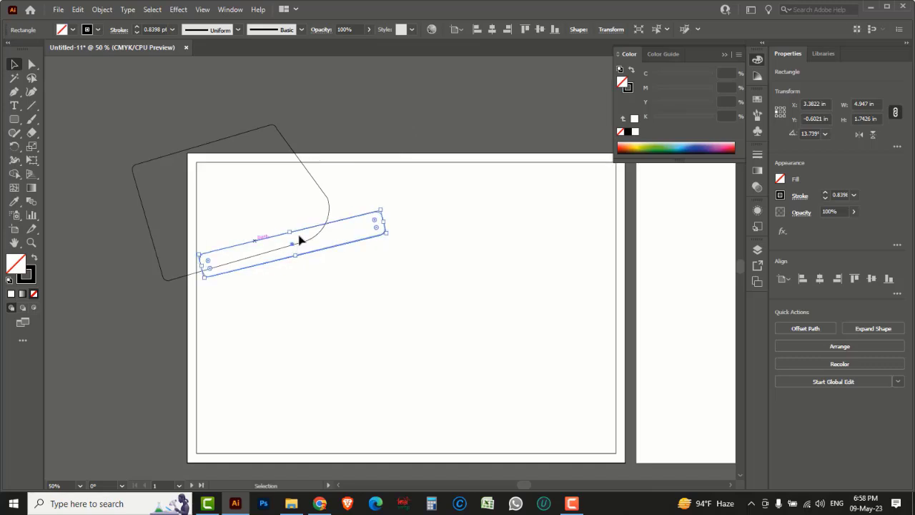
Step: Shrink the bar, make it slightly taller, and round its corners more
{"action": "key", "text": "a"}
{"action": "left_click", "coordinate": [265, 220], "text": "ctrl"}
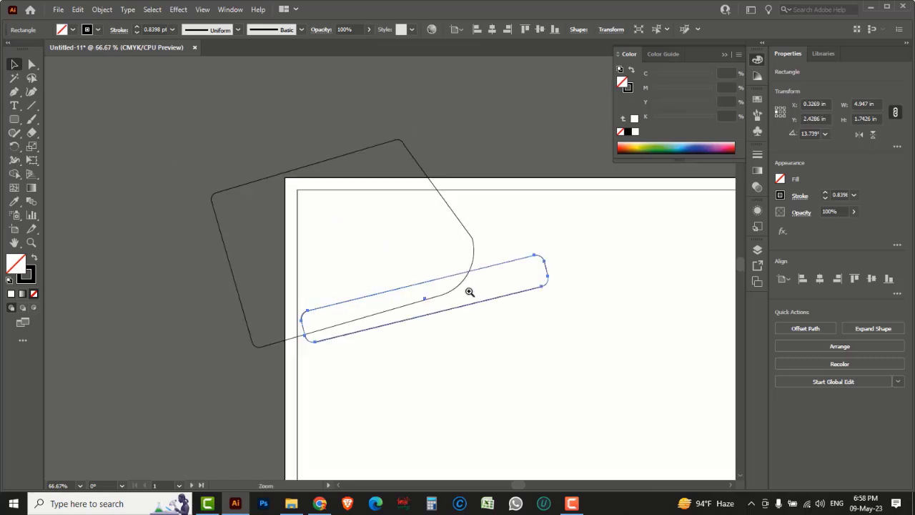
{"action": "left_click", "coordinate": [464, 282], "text": "ctrl"}
{"action": "left_click_drag", "start_coordinate": [510, 227], "coordinate": [369, 291]}
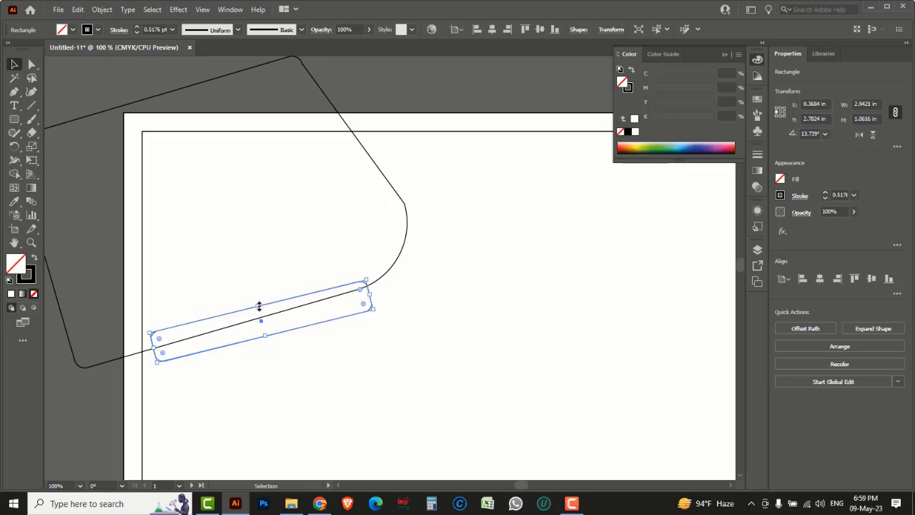
{"action": "left_click_drag", "start_coordinate": [260, 306], "coordinate": [257, 293]}
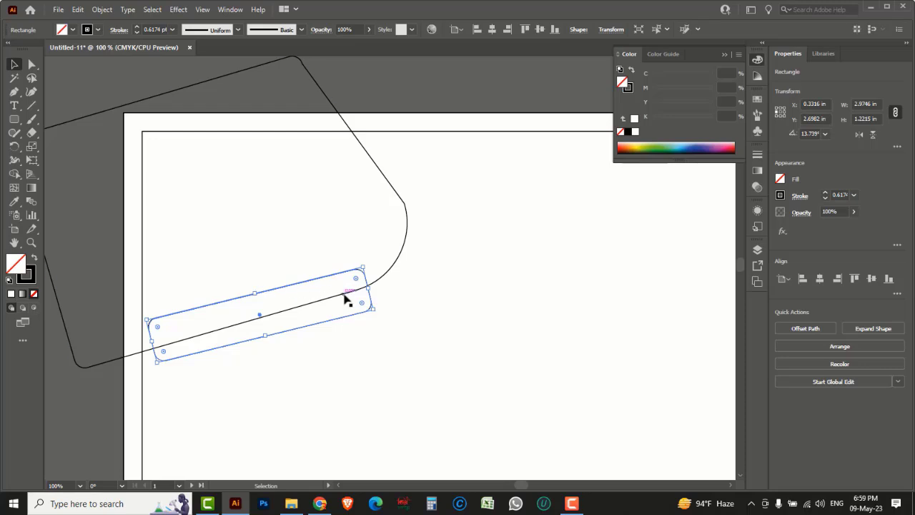
{"action": "left_click_drag", "start_coordinate": [363, 307], "coordinate": [355, 303]}
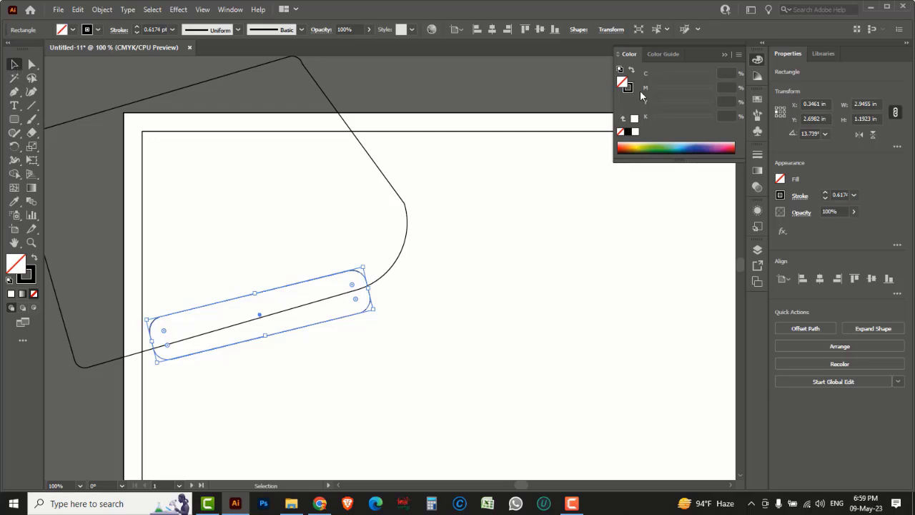
Step: Fill the bar red (M 100, Y 100) and remove its outline
{"action": "left_click", "coordinate": [627, 146]}
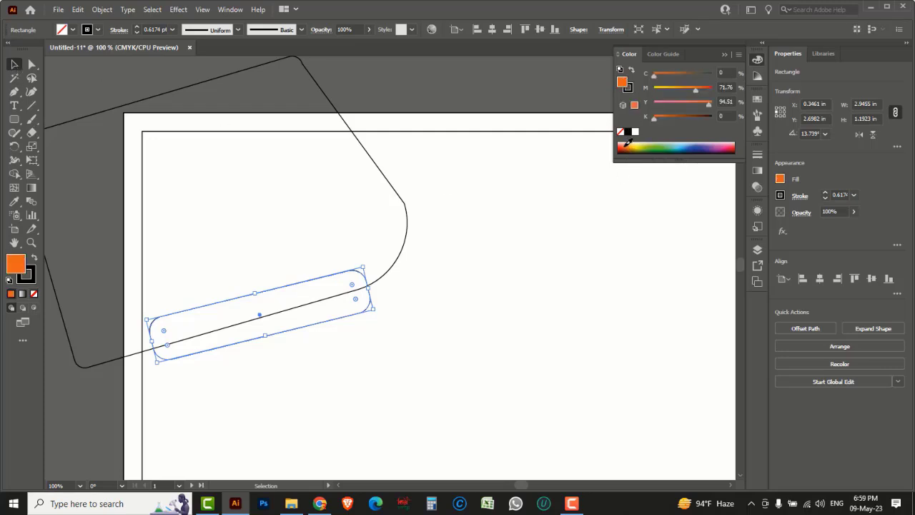
{"action": "left_click_drag", "start_coordinate": [694, 88], "coordinate": [723, 105]}
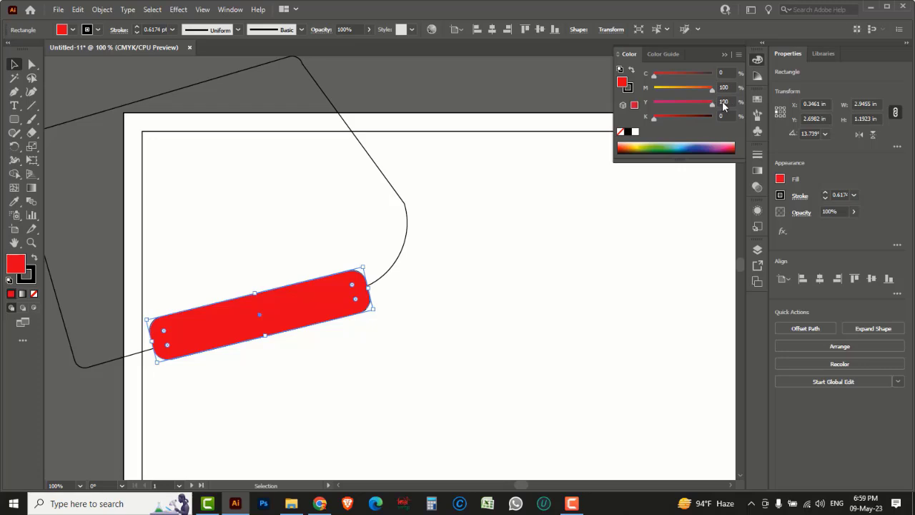
{"action": "key", "text": "space"}
{"action": "left_click_drag", "start_coordinate": [381, 261], "coordinate": [553, 267]}
{"action": "left_click", "coordinate": [632, 89]}
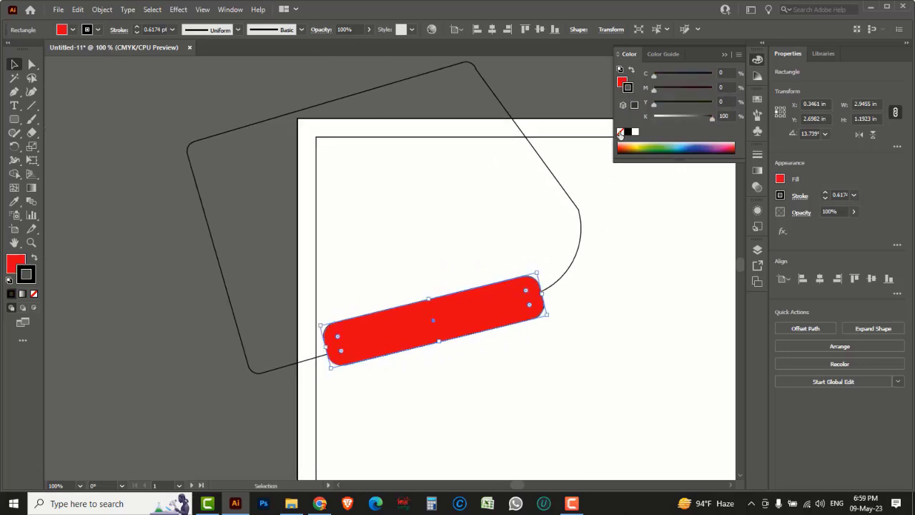
{"action": "left_click", "coordinate": [620, 132]}
{"action": "left_click", "coordinate": [189, 261]}
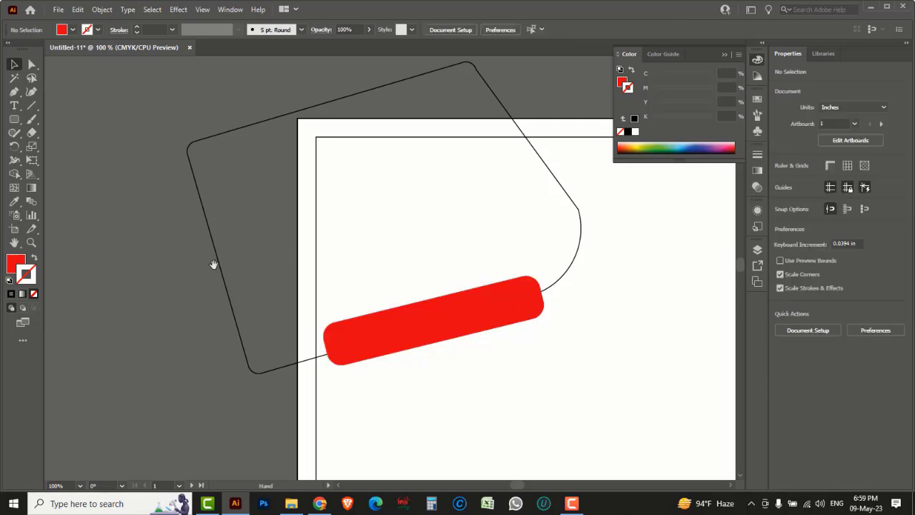
Step: Open picture 1.jpg as a new document
{"action": "left_click_drag", "start_coordinate": [213, 265], "coordinate": [163, 272]}
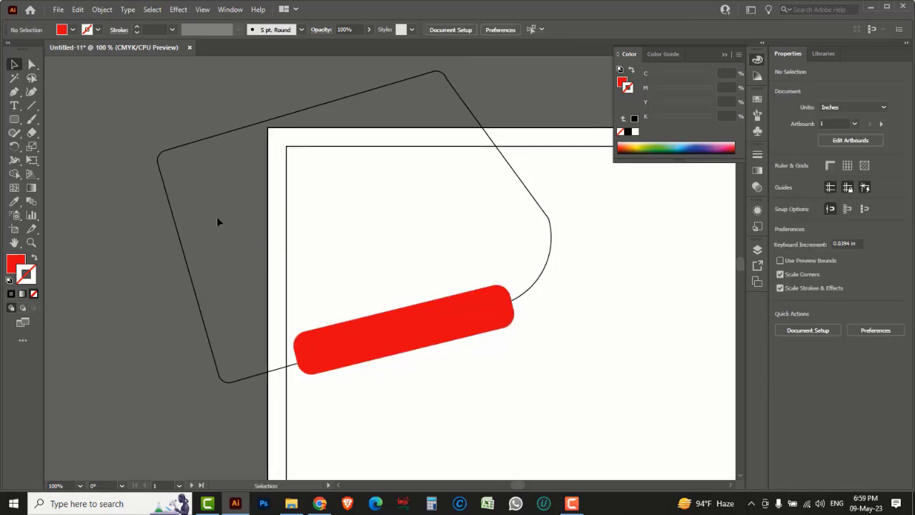
{"action": "left_click", "coordinate": [58, 9]}
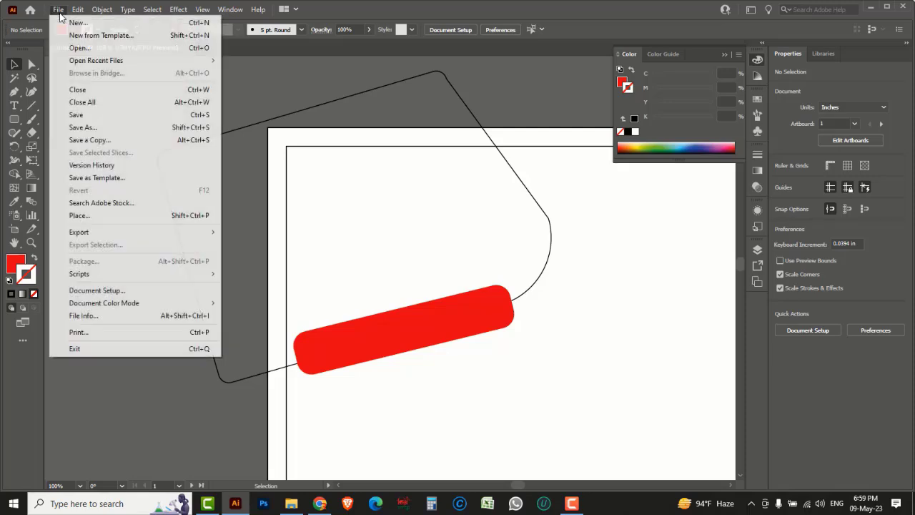
{"action": "left_click", "coordinate": [75, 50]}
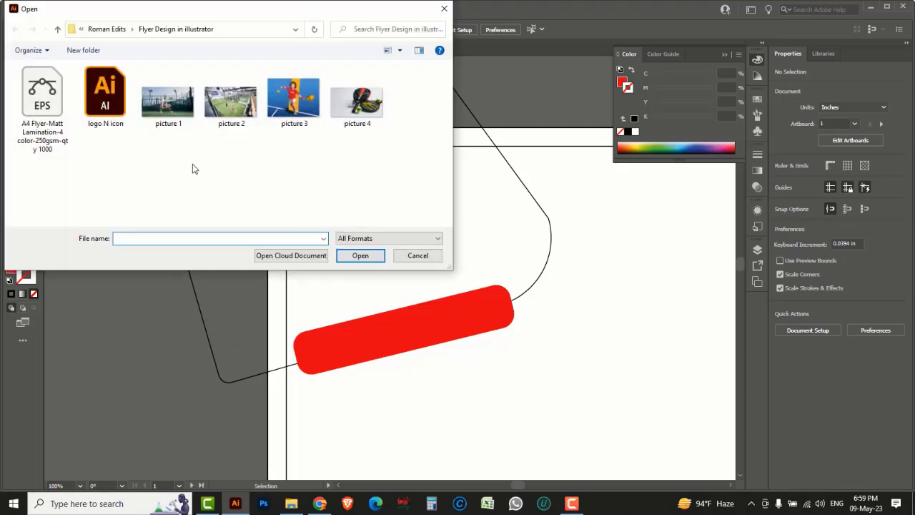
{"action": "left_click_drag", "start_coordinate": [381, 149], "coordinate": [176, 102]}
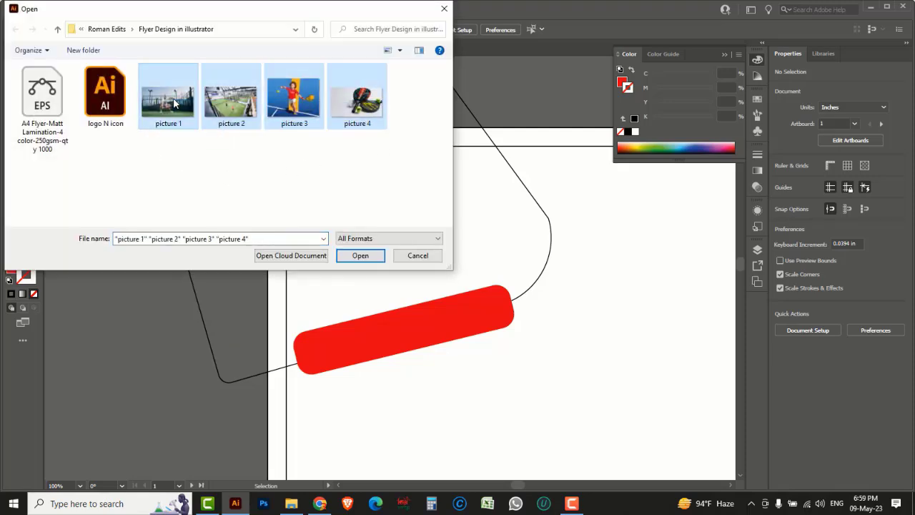
{"action": "left_click", "coordinate": [112, 101]}
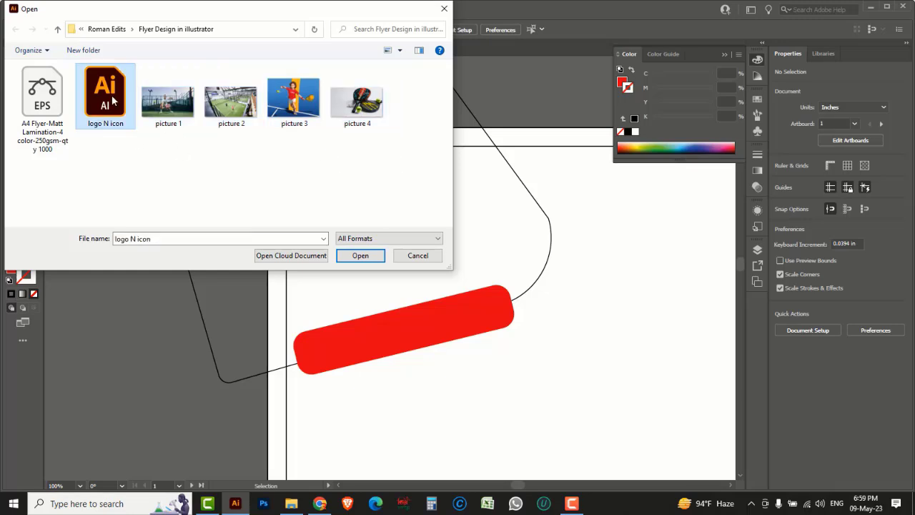
{"action": "left_click_drag", "start_coordinate": [387, 156], "coordinate": [114, 105]}
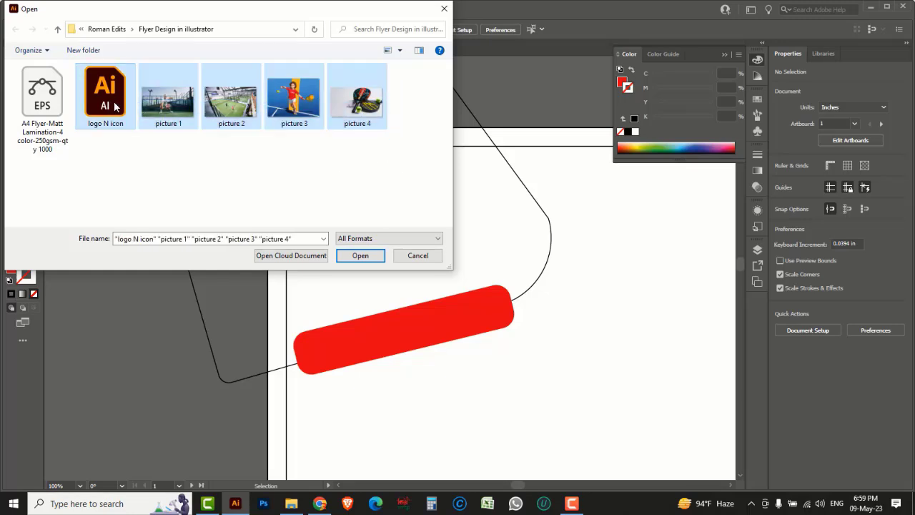
{"action": "left_click", "coordinate": [296, 165]}
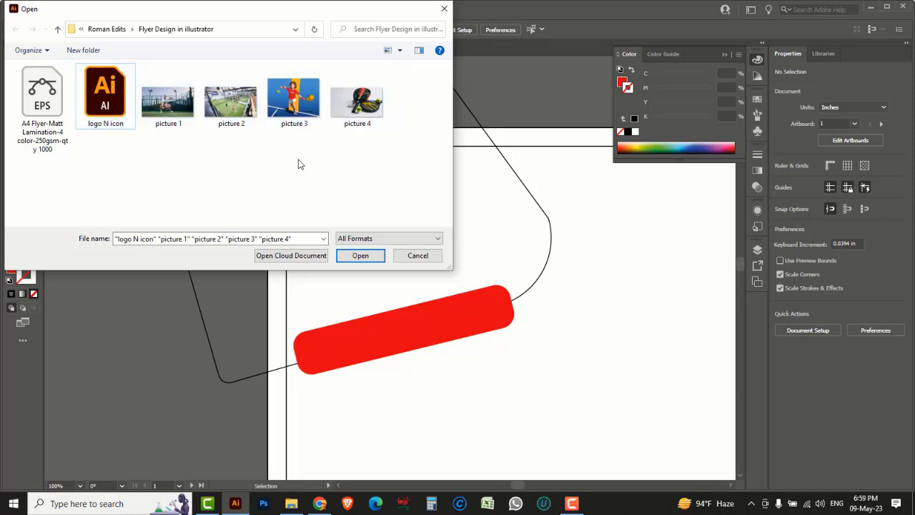
{"action": "left_click", "coordinate": [160, 107]}
{"action": "left_click", "coordinate": [360, 256]}
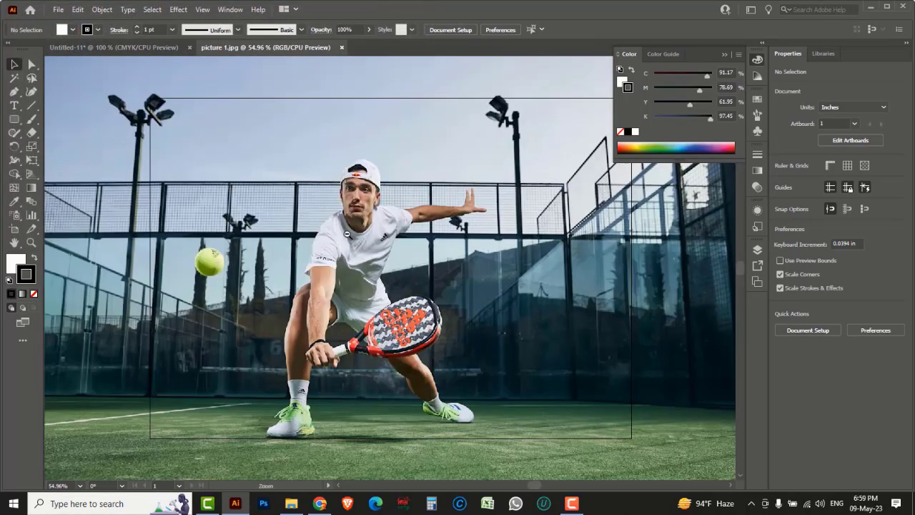
Step: Shrink the padel photo to about 4.68 × 2.68 in and cut it for the flyer
{"action": "key", "text": "ctrl+minus"}
{"action": "key", "text": "ctrl+minus"}
{"action": "key", "text": "ctrl+minus"}
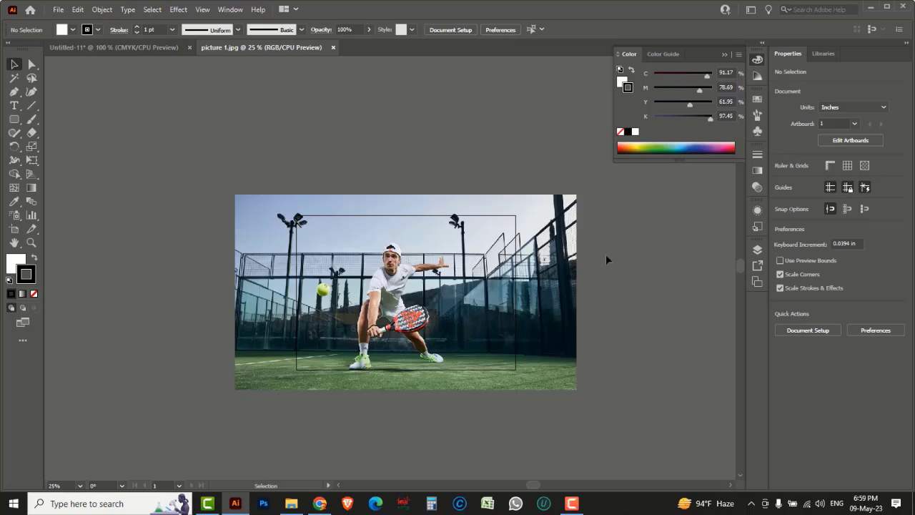
{"action": "left_click", "coordinate": [520, 308]}
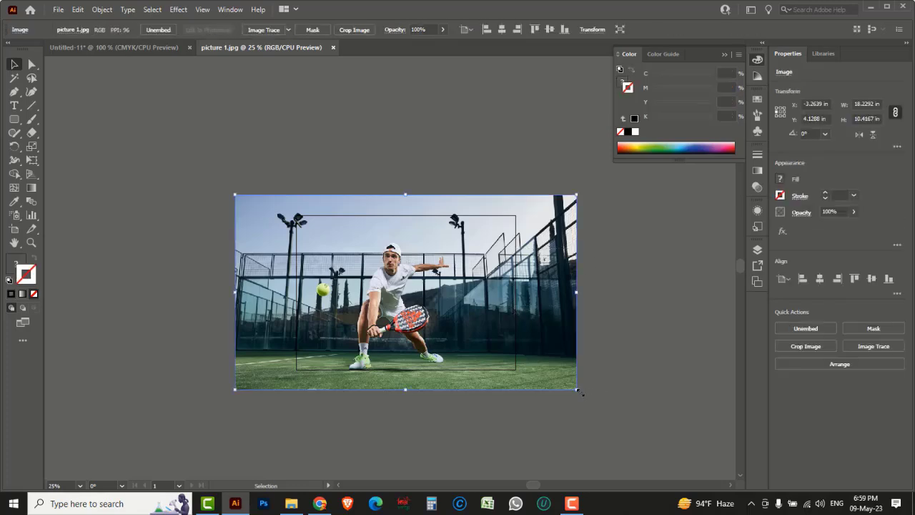
{"action": "left_click_drag", "start_coordinate": [578, 390], "coordinate": [450, 318]}
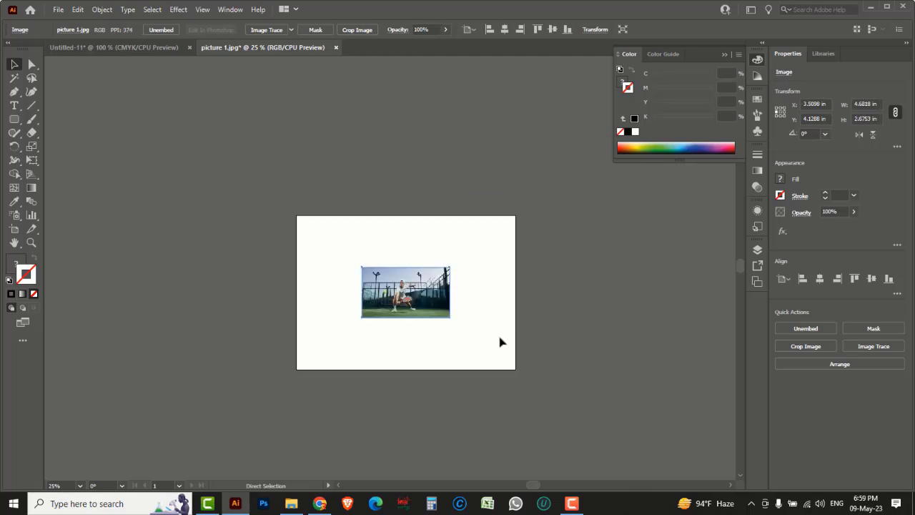
{"action": "key", "text": "Delete"}
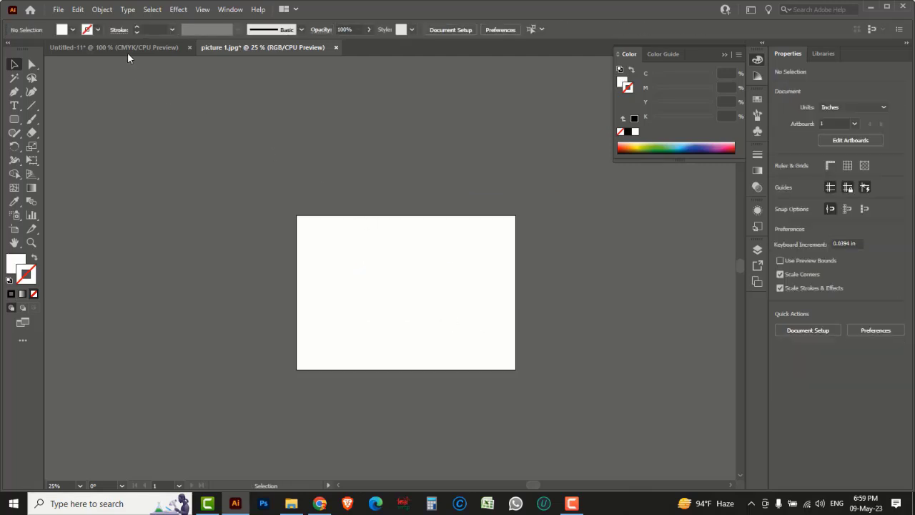
{"action": "left_click", "coordinate": [125, 48]}
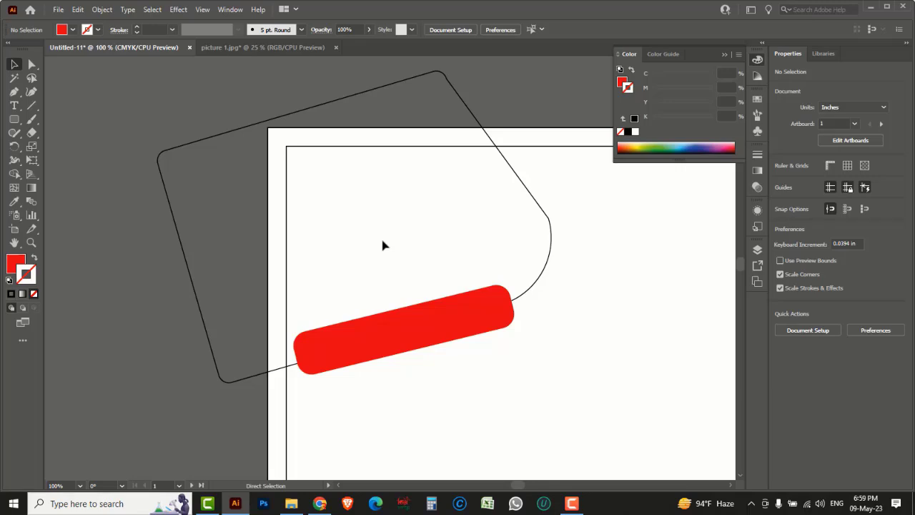
Step: Paste the padel photo, enlarge it to about 5.99 × 3.42 in, and restack the tilted outline
{"action": "key", "text": "ctrl+v"}
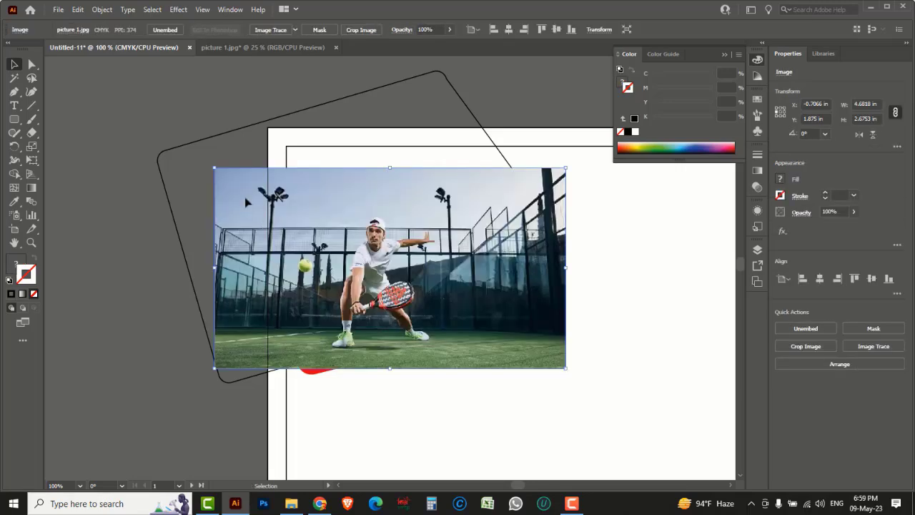
{"action": "left_click_drag", "start_coordinate": [214, 168], "coordinate": [117, 102]}
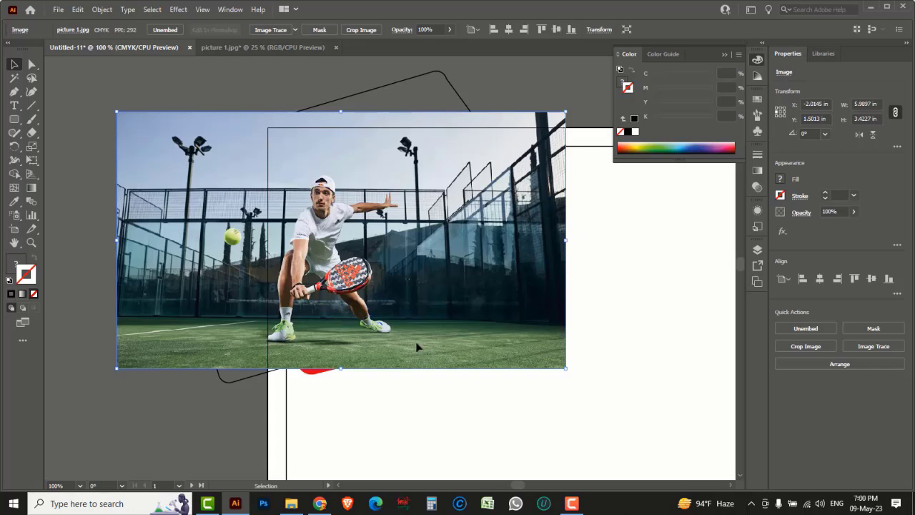
{"action": "left_click", "coordinate": [402, 91]}
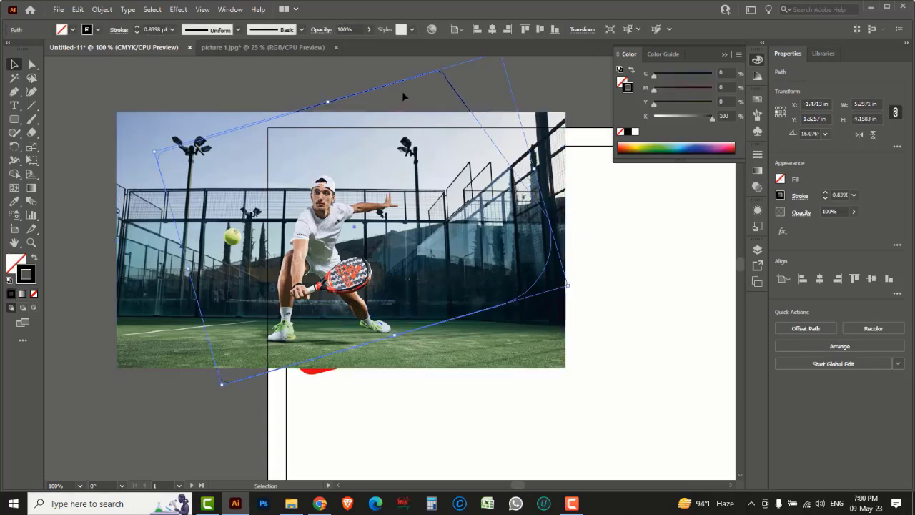
{"action": "right_click", "coordinate": [426, 91]}
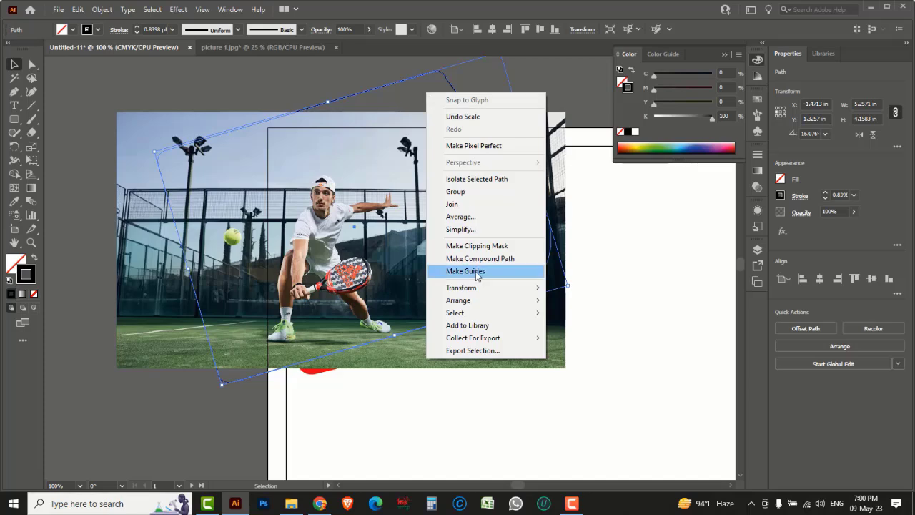
{"action": "mouse_move", "coordinate": [477, 304]}
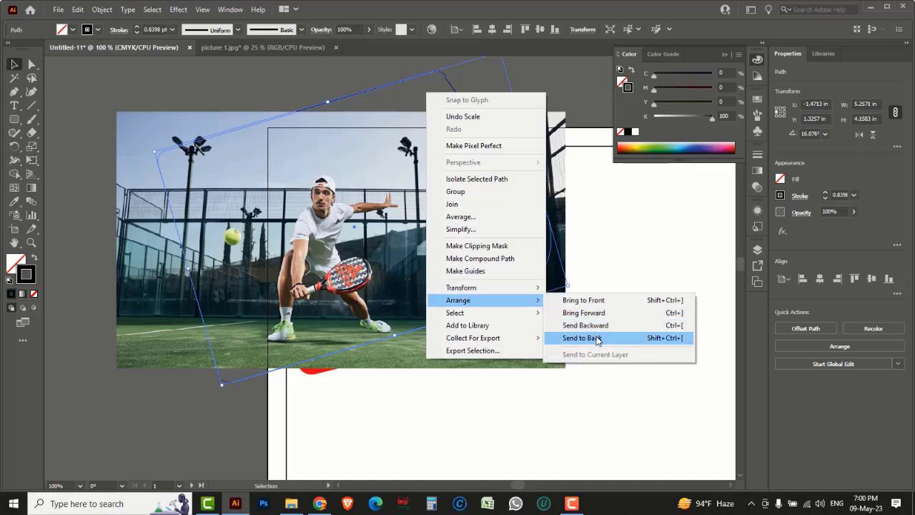
{"action": "left_click", "coordinate": [584, 301]}
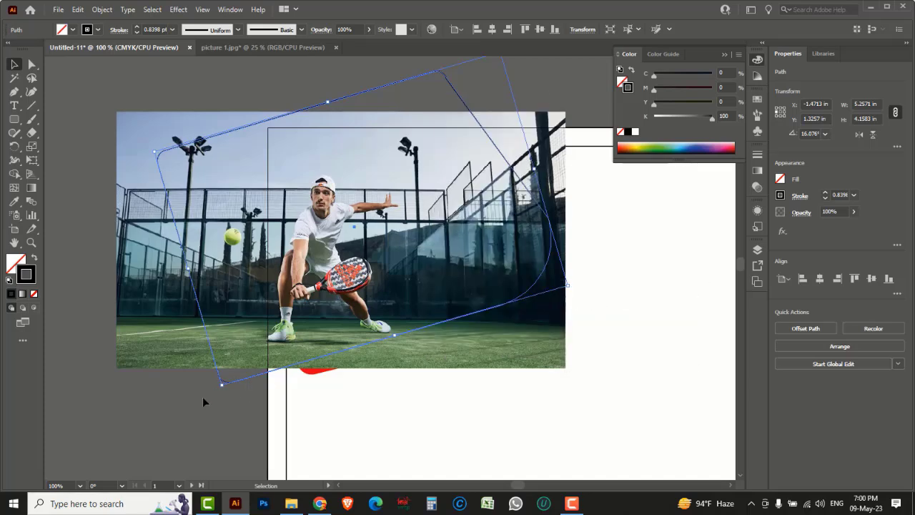
{"action": "left_click", "coordinate": [179, 407]}
Step: Enlarge the photo to 6.3588 × 3.6336 in and nudge it upward
{"action": "left_click", "coordinate": [130, 329]}
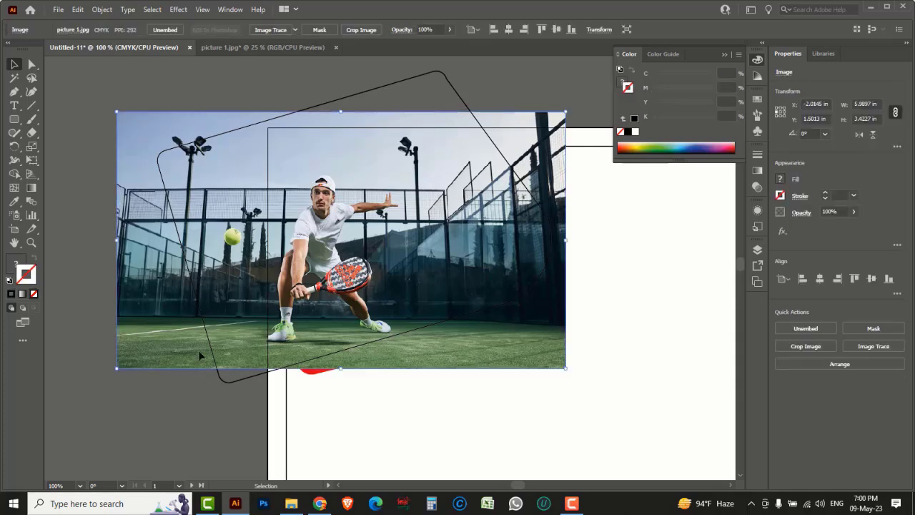
{"action": "left_click_drag", "start_coordinate": [567, 369], "coordinate": [593, 383]}
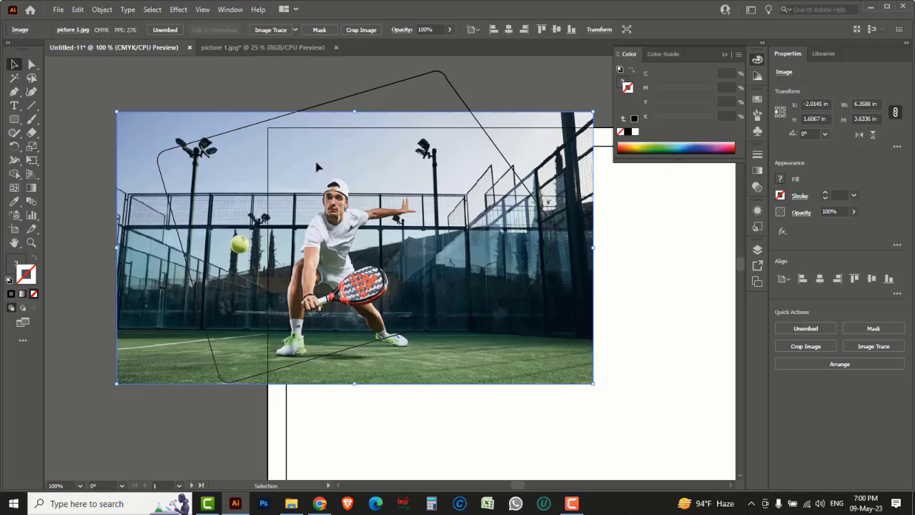
{"action": "left_click_drag", "start_coordinate": [192, 115], "coordinate": [191, 103]}
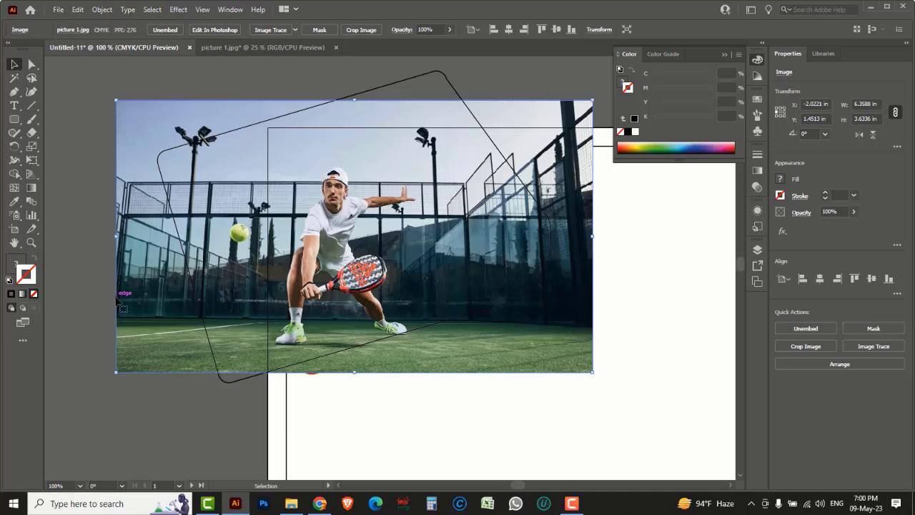
Step: Rotate the rounded frame to 9.321° and nudge it and the photo slightly right
{"action": "left_click_drag", "start_coordinate": [116, 298], "coordinate": [134, 296]}
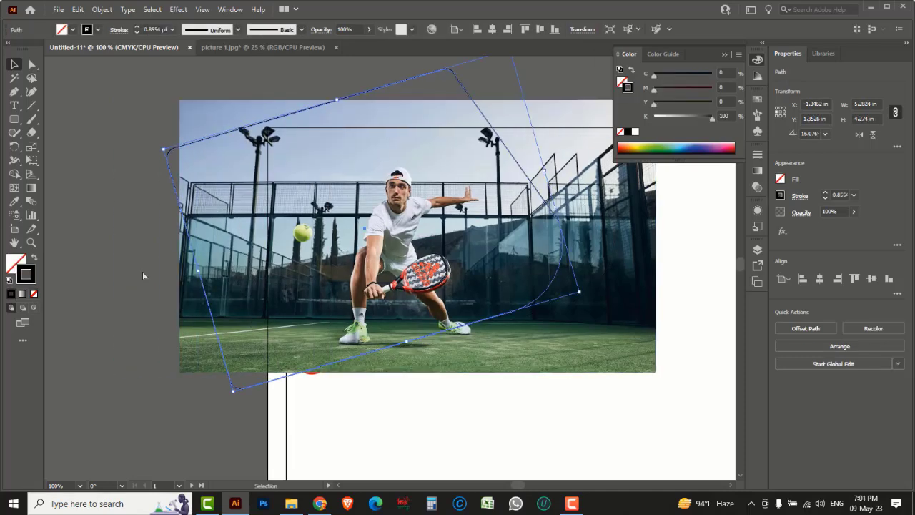
{"action": "left_click", "coordinate": [14, 146]}
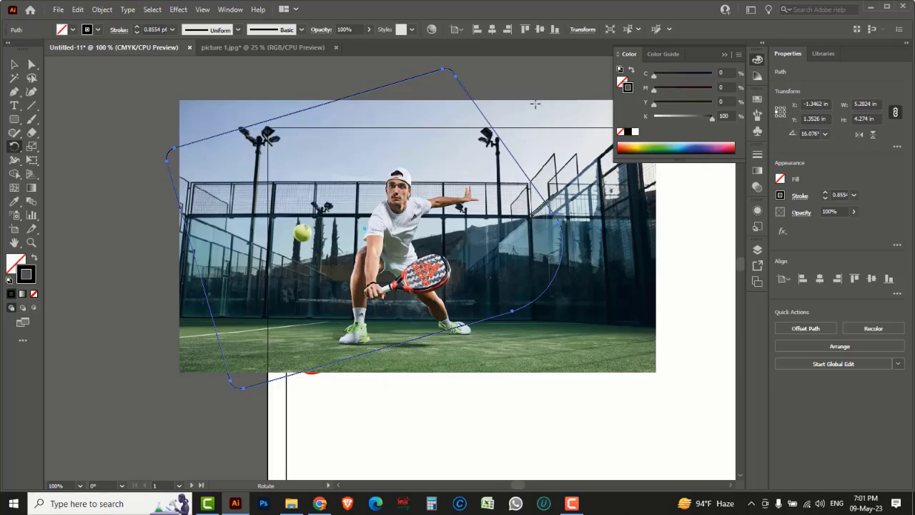
{"action": "left_click_drag", "start_coordinate": [500, 84], "coordinate": [517, 100]}
{"action": "key", "text": "v"}
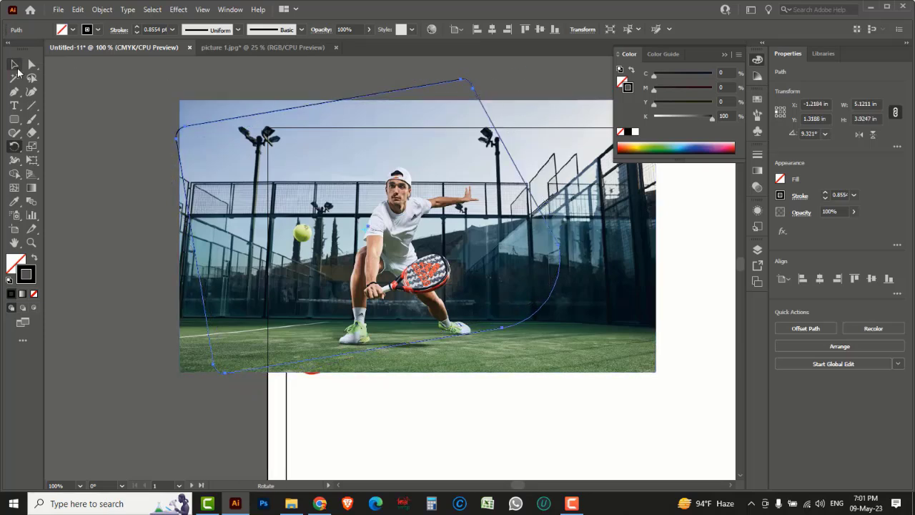
{"action": "left_click_drag", "start_coordinate": [187, 202], "coordinate": [209, 197]}
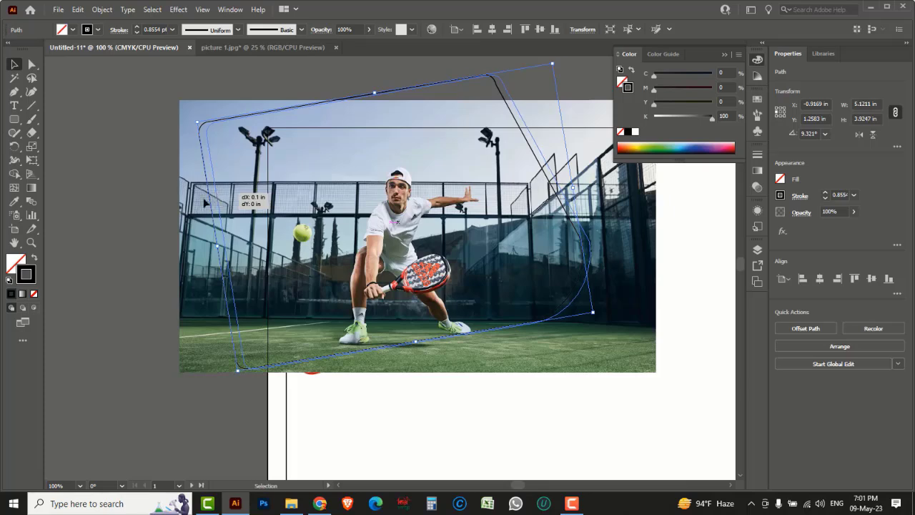
{"action": "left_click", "coordinate": [186, 223]}
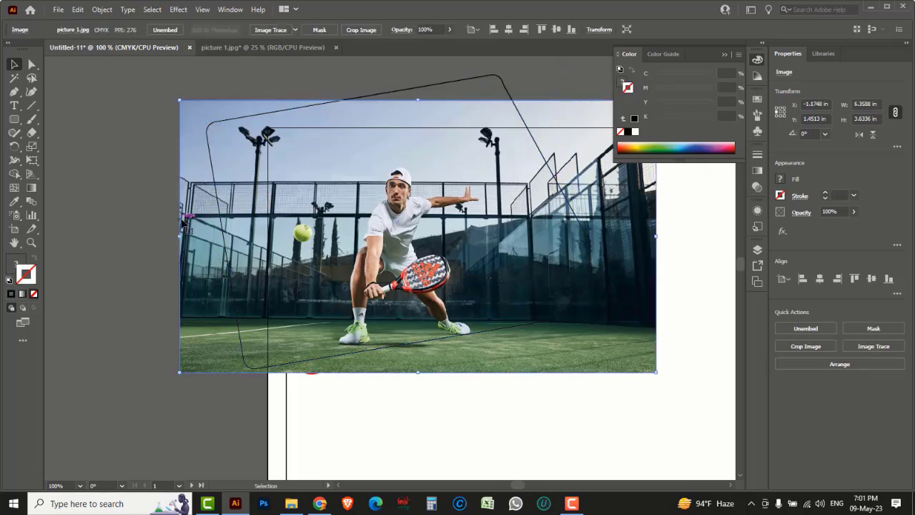
{"action": "mouse_move", "coordinate": [186, 223]}
{"action": "left_mouse_down"}
{"action": "mouse_move", "coordinate": [196, 223]}
{"action": "mouse_move", "coordinate": [192, 214]}
{"action": "left_mouse_up"}
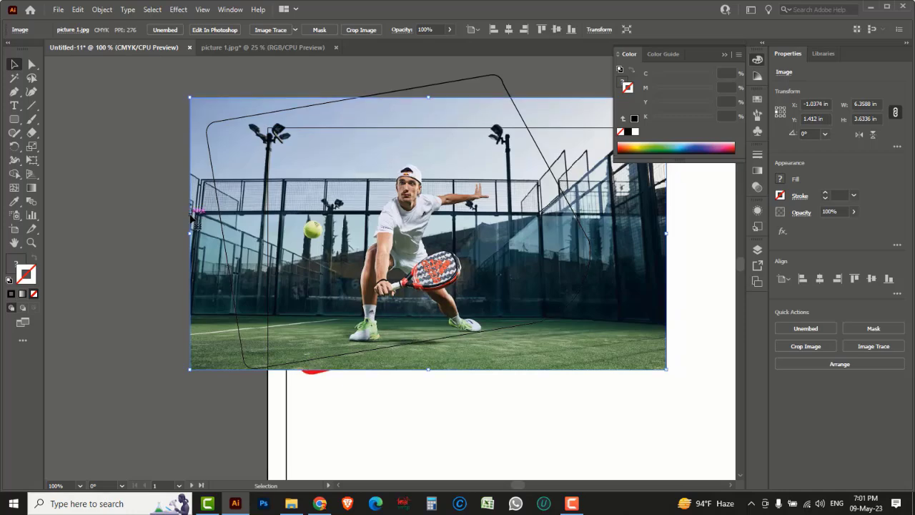
{"action": "left_click", "coordinate": [149, 181]}
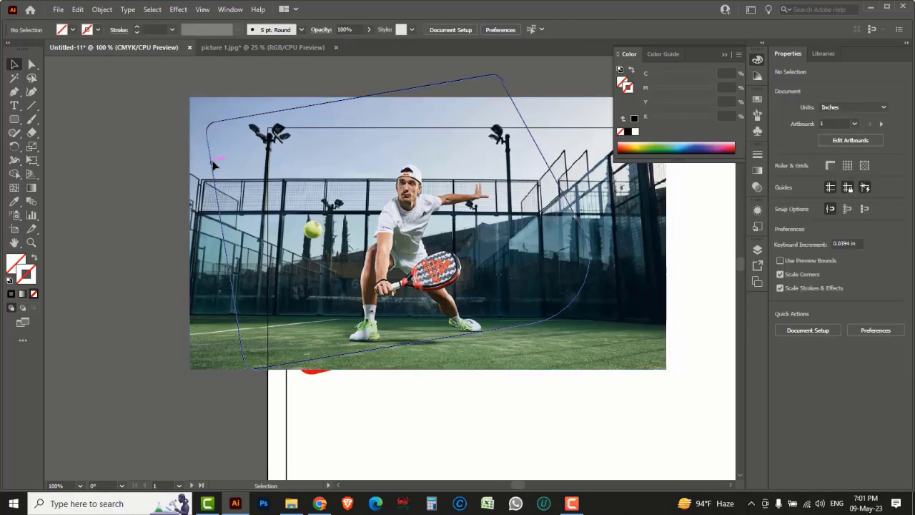
Step: Apply Make Clipping Mask to the rounded frame and photo, giving a 5.1211 × 3.9247 in clip group
{"action": "left_click", "coordinate": [211, 166]}
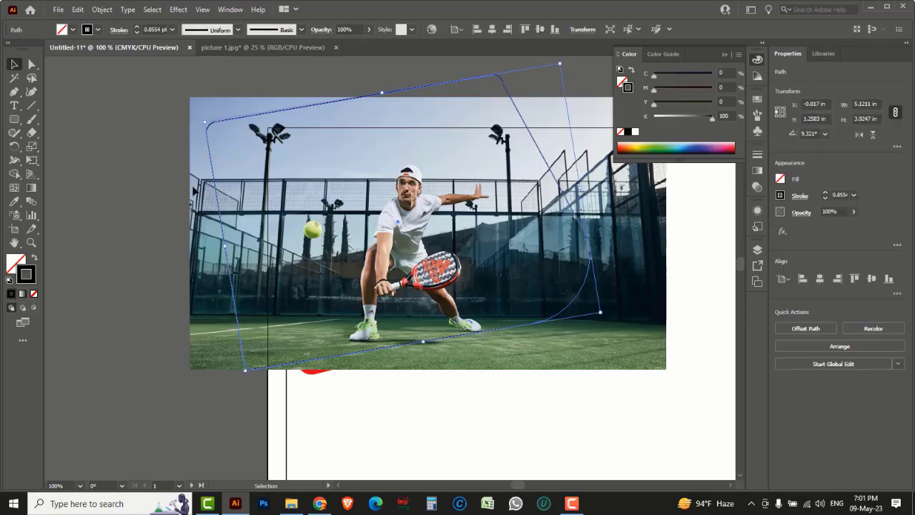
{"action": "left_click", "coordinate": [200, 184], "text": "shift"}
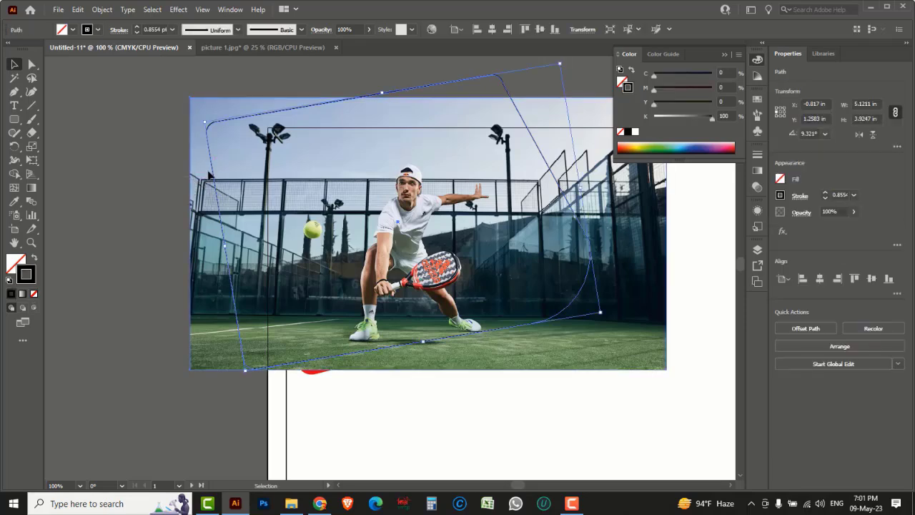
{"action": "right_click", "coordinate": [210, 170]}
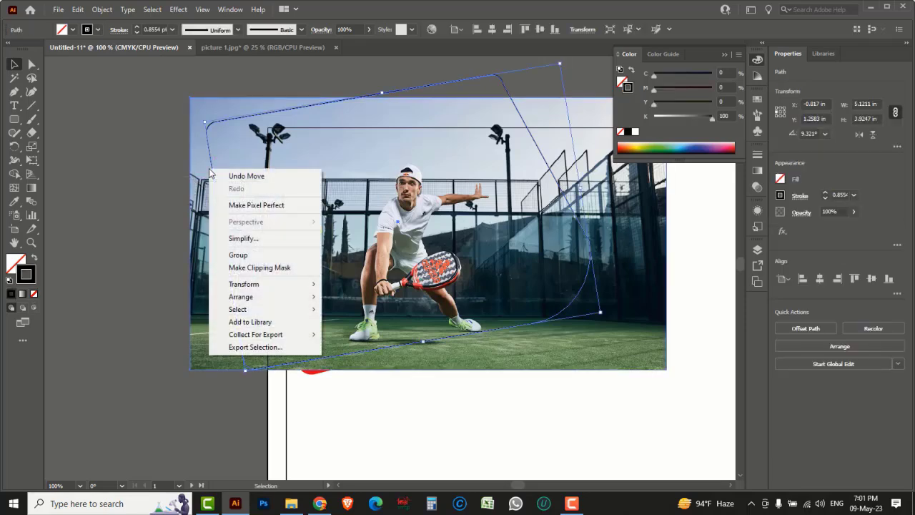
{"action": "left_click", "coordinate": [258, 269]}
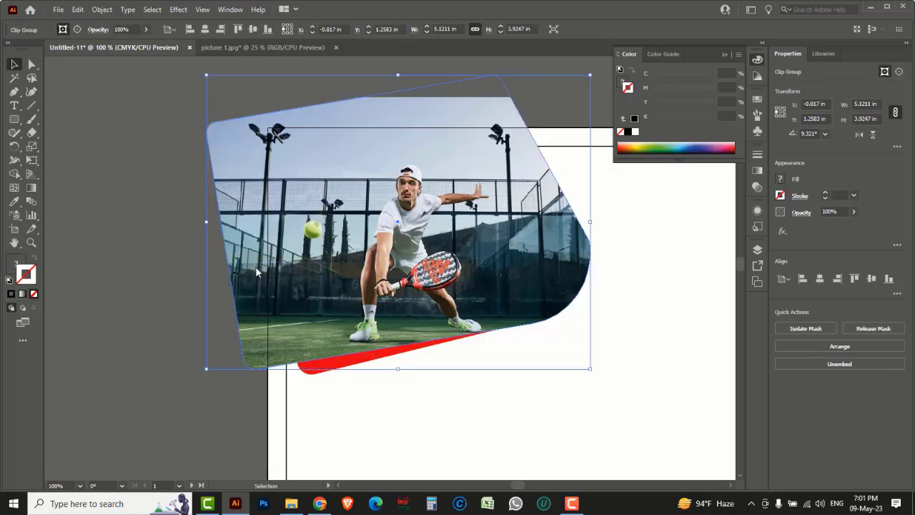
{"action": "left_click", "coordinate": [154, 254]}
Step: Rotate the red bar about 9.65° so it follows the photo's tilt
{"action": "left_click", "coordinate": [334, 372]}
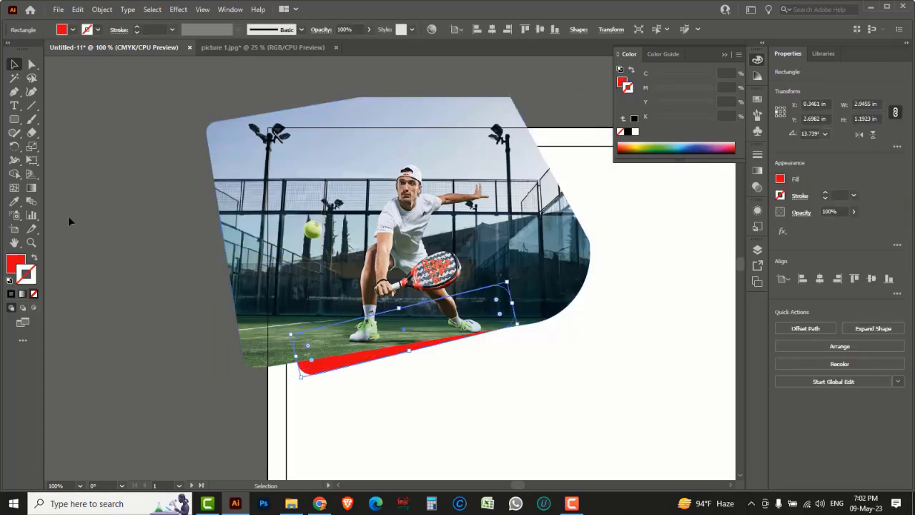
{"action": "left_click", "coordinate": [14, 146]}
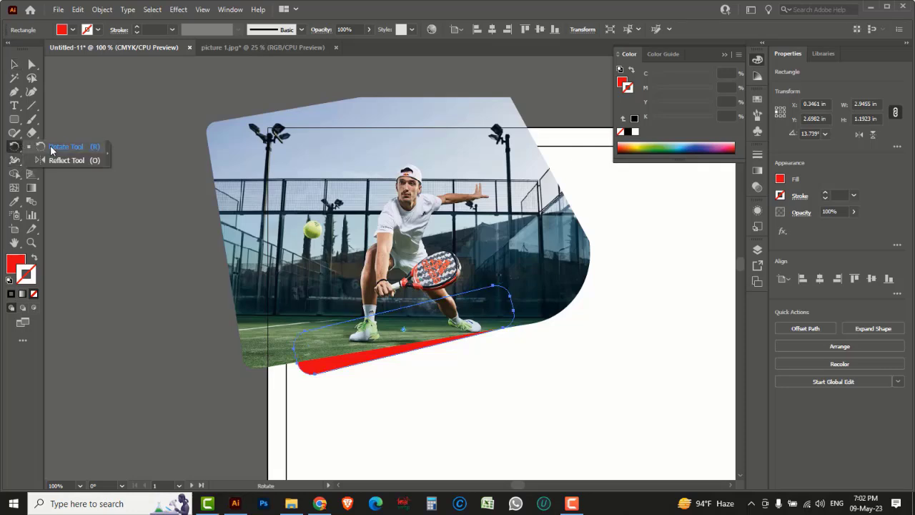
{"action": "left_click_drag", "start_coordinate": [523, 294], "coordinate": [557, 285]}
{"action": "left_click", "coordinate": [15, 64]}
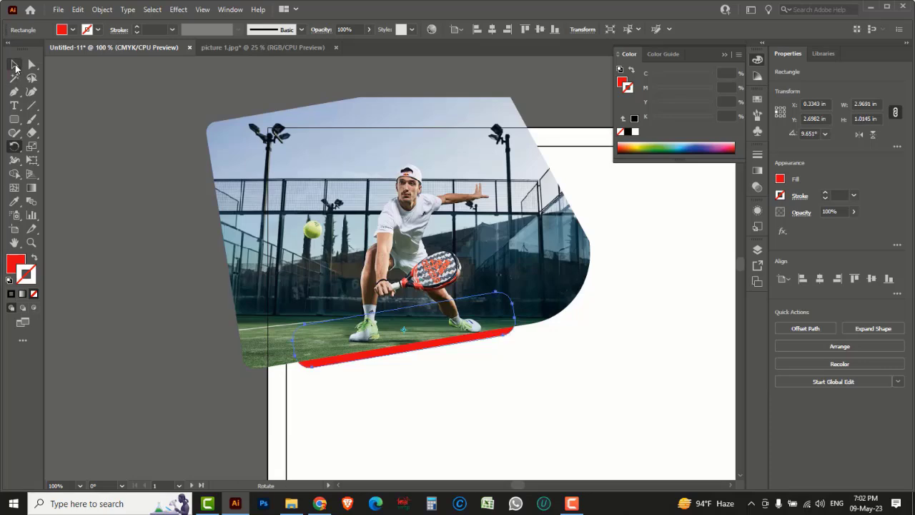
Step: Group the clipped photo with the red bar and move the group to the artboard's top-left
{"action": "left_click", "coordinate": [120, 180]}
{"action": "left_click_drag", "start_coordinate": [459, 393], "coordinate": [400, 350]}
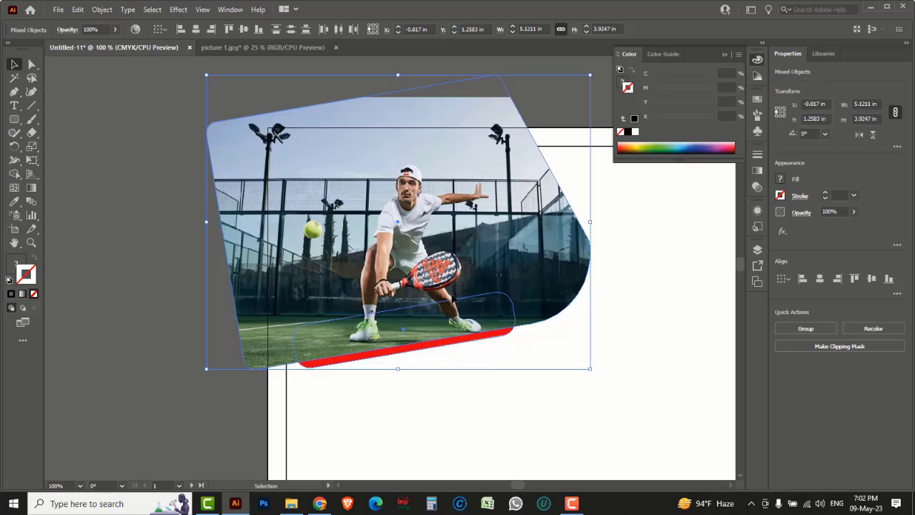
{"action": "key", "text": "ctrl+g"}
{"action": "left_click", "coordinate": [476, 386]}
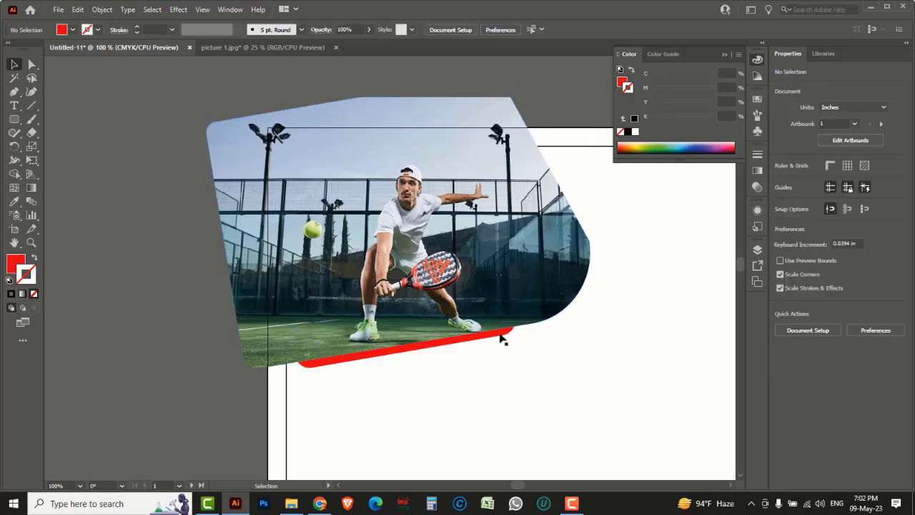
{"action": "left_click_drag", "start_coordinate": [510, 331], "coordinate": [466, 392]}
{"action": "left_click", "coordinate": [168, 291]}
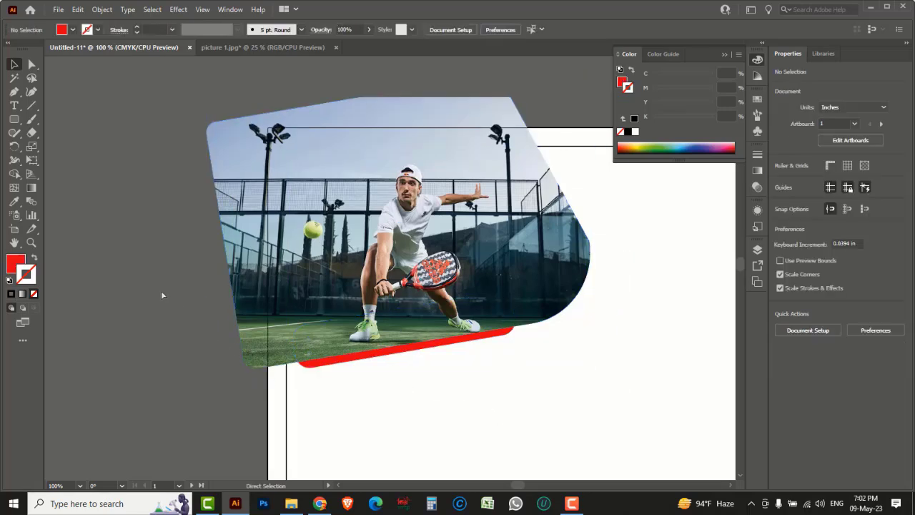
{"action": "key", "text": "ctrl+minus"}
{"action": "key", "text": "ctrl+minus"}
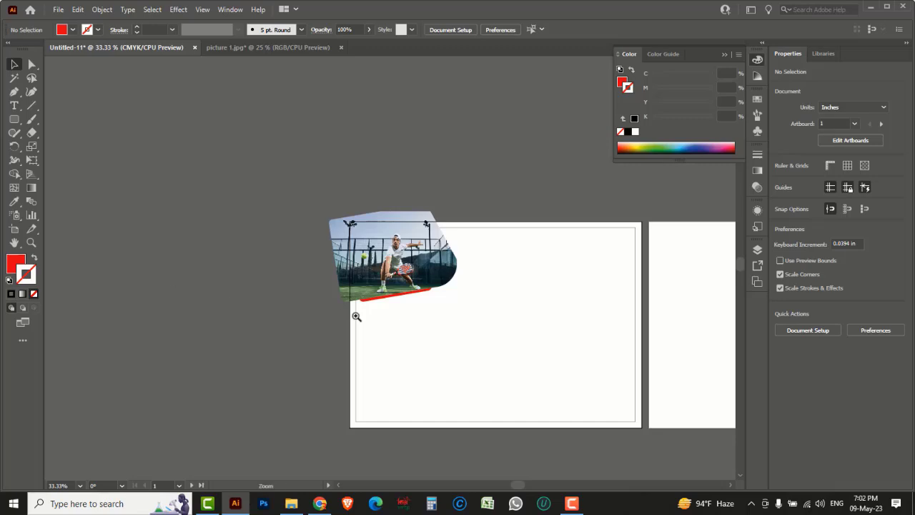
Step: Type an 'About Us' heading just below the photo
{"action": "key", "text": "ctrl+plus"}
{"action": "key", "text": "ctrl+plus"}
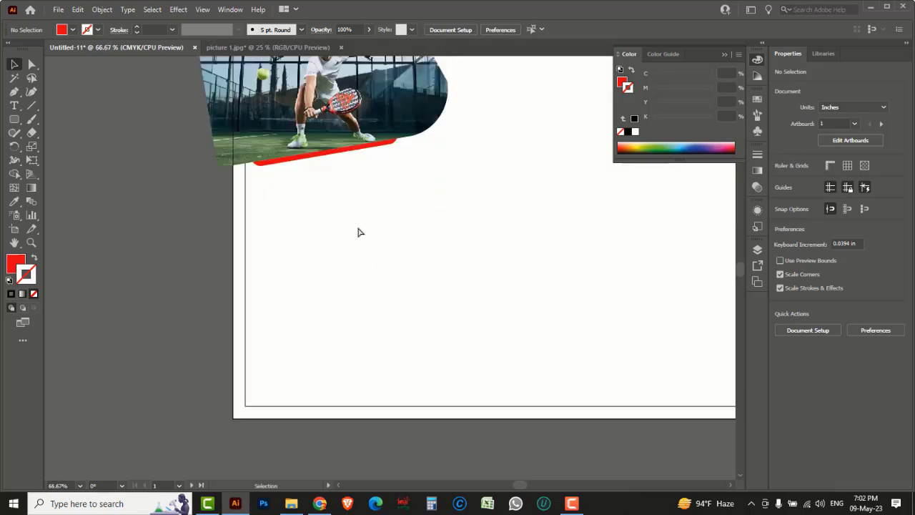
{"action": "key", "text": "ctrl+plus"}
{"action": "left_click_drag", "start_coordinate": [441, 298], "coordinate": [317, 229]}
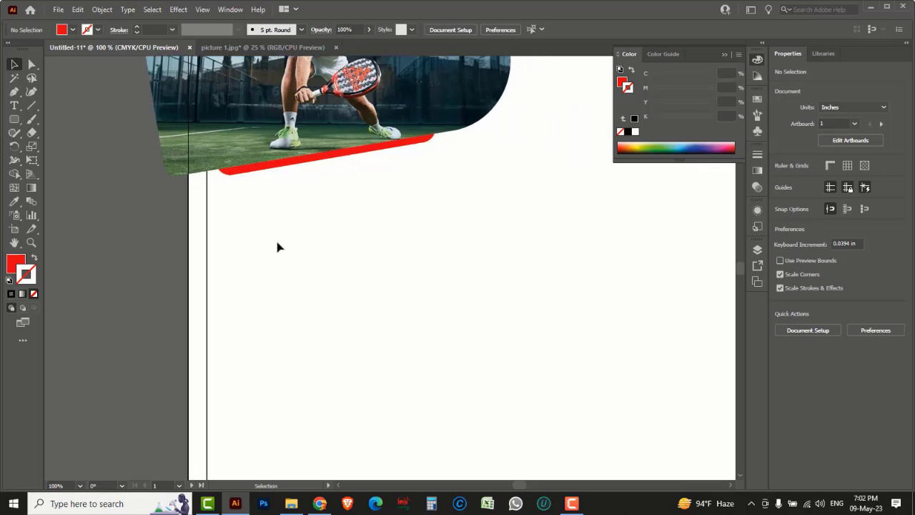
{"action": "left_click_drag", "start_coordinate": [14, 105], "coordinate": [47, 107]}
{"action": "left_click", "coordinate": [250, 235]}
{"action": "type", "text": "About Us"}
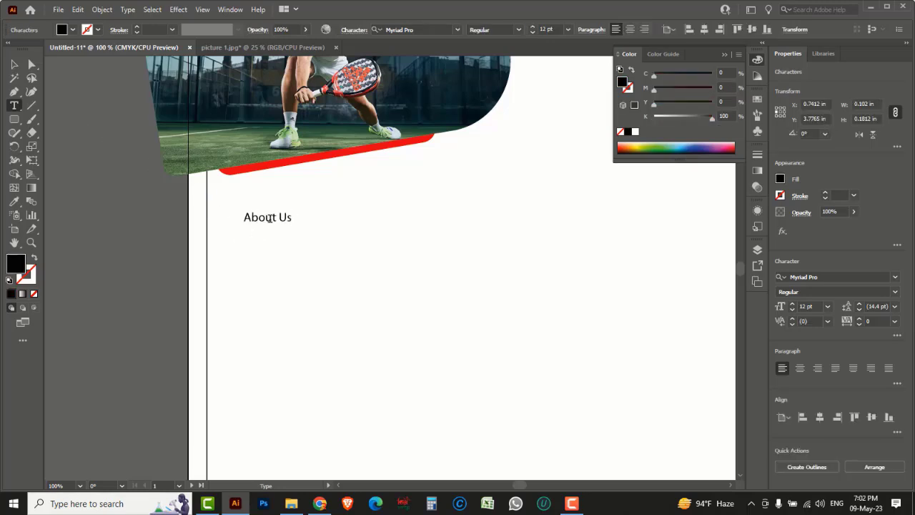
Step: Colour 'About' dark blue (C100 M100) and 'Us' red (M100 Y100)
{"action": "double_click", "coordinate": [271, 218]}
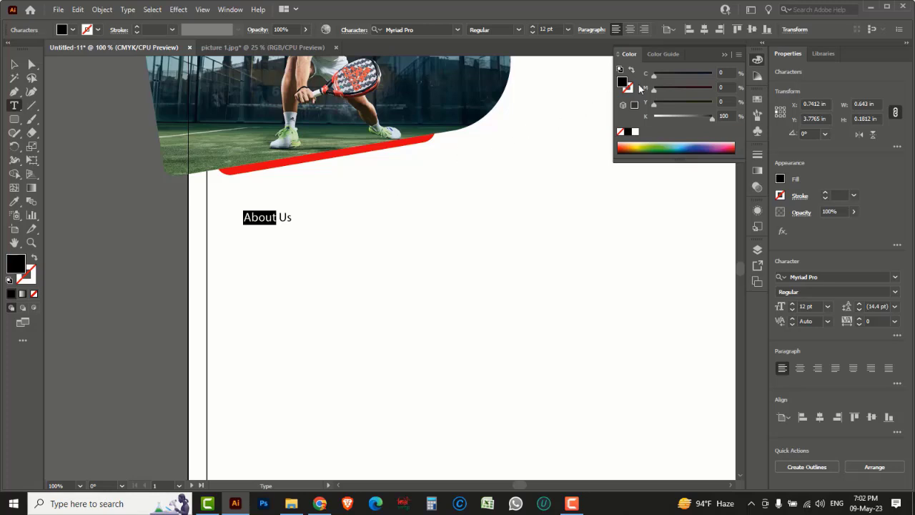
{"action": "left_click_drag", "start_coordinate": [657, 75], "coordinate": [741, 79]}
{"action": "left_click_drag", "start_coordinate": [657, 90], "coordinate": [606, 117]}
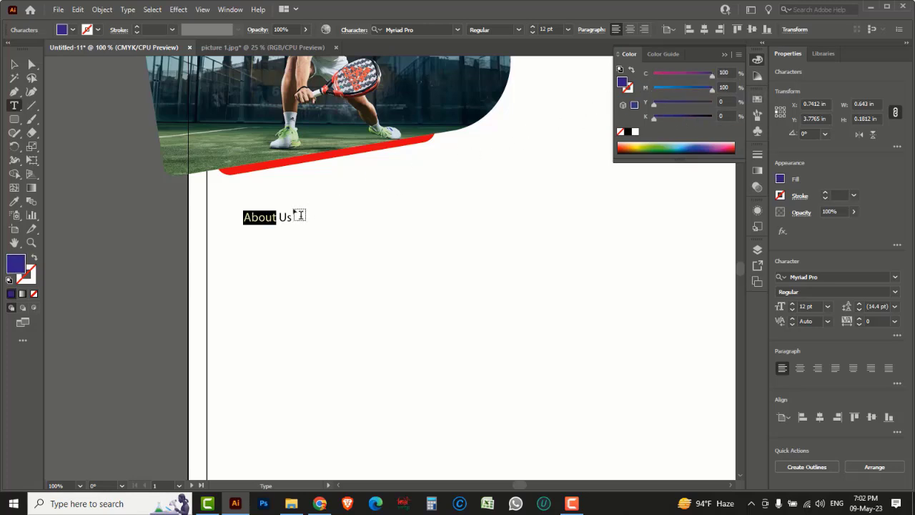
{"action": "left_click_drag", "start_coordinate": [282, 218], "coordinate": [298, 219]}
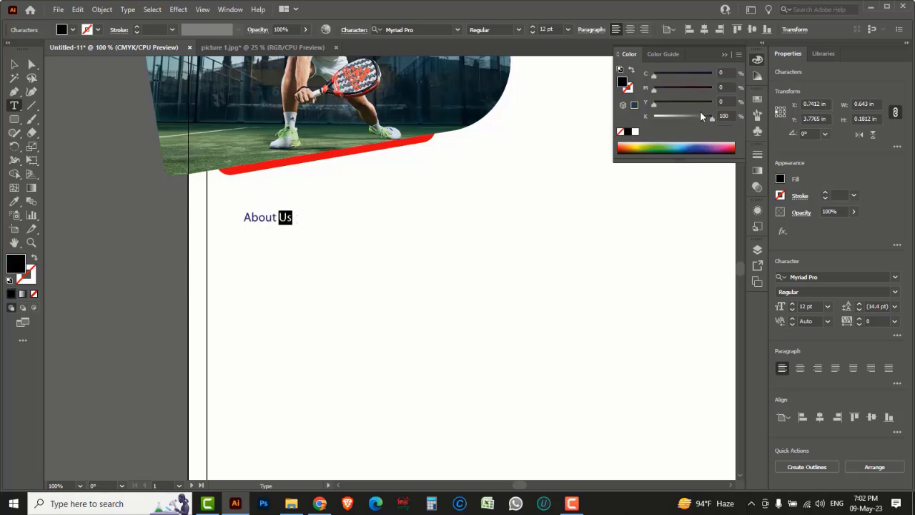
{"action": "left_click_drag", "start_coordinate": [711, 119], "coordinate": [712, 89]}
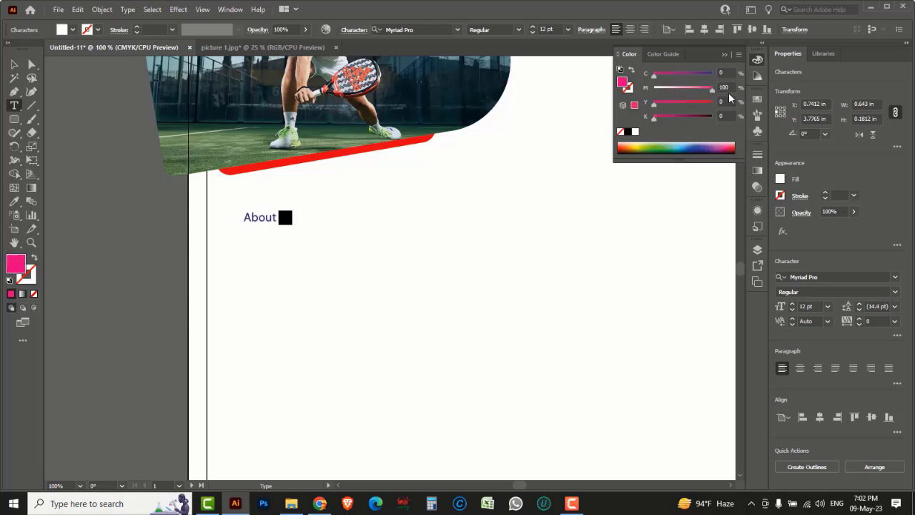
{"action": "left_click_drag", "start_coordinate": [655, 105], "coordinate": [740, 112]}
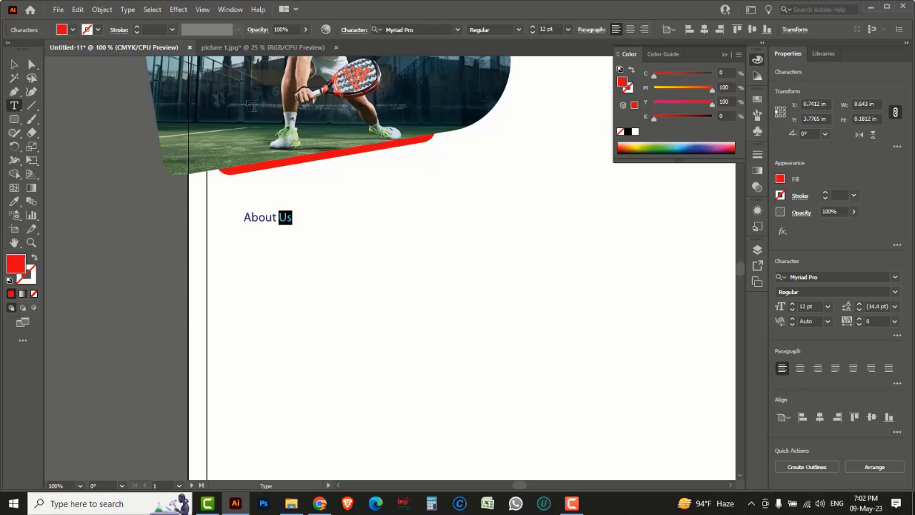
{"action": "left_click", "coordinate": [15, 64]}
Step: Change the About Us heading's font to DIN Pro Bold
{"action": "left_click", "coordinate": [839, 277]}
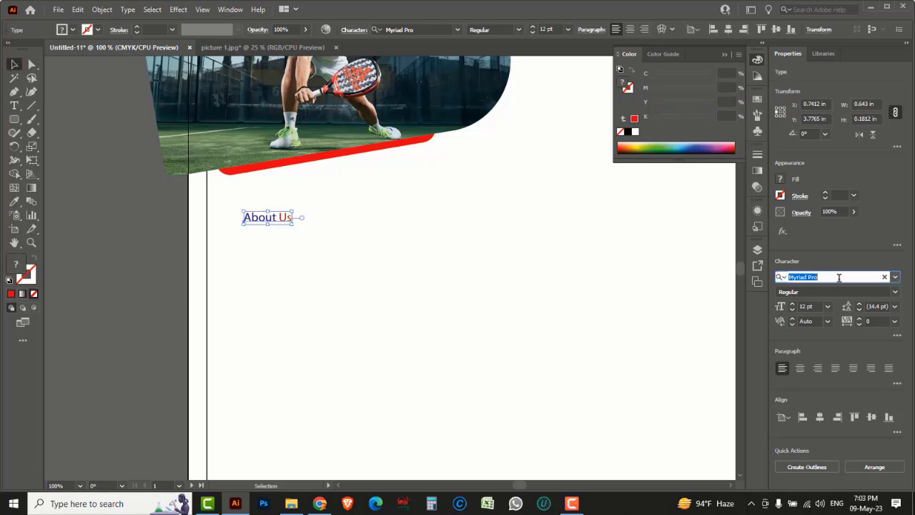
{"action": "type", "text": "din pro"}
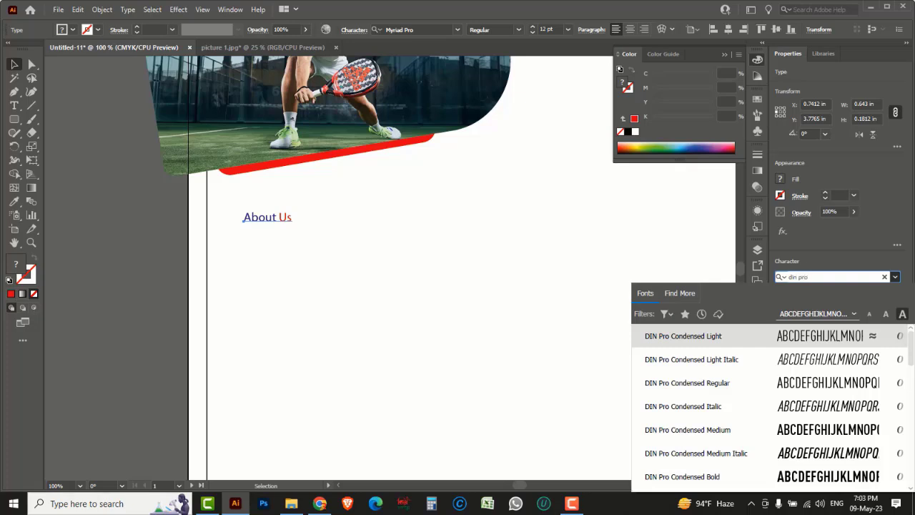
{"action": "key", "text": "Return"}
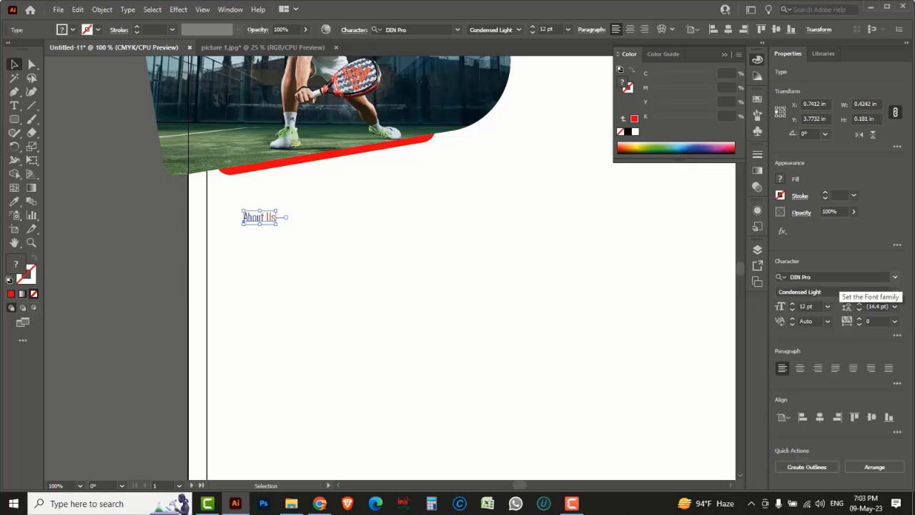
{"action": "left_click", "coordinate": [895, 293]}
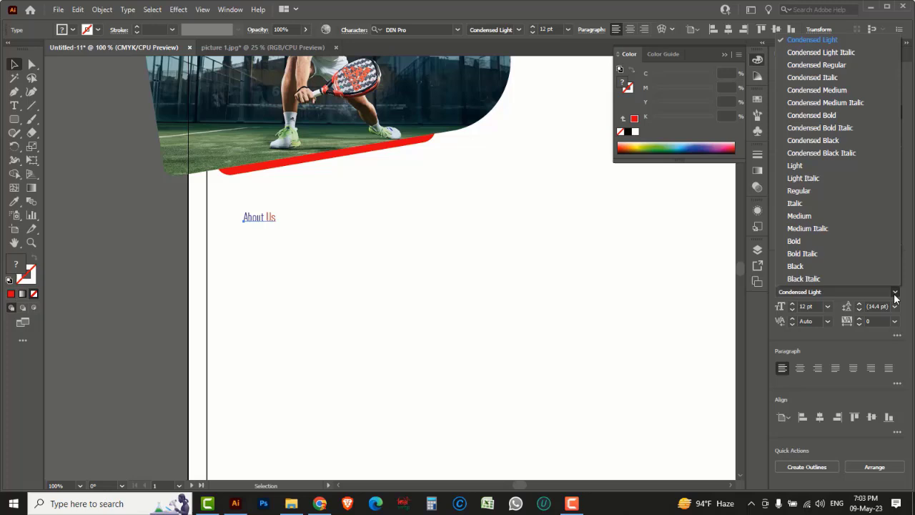
{"action": "left_click", "coordinate": [801, 243]}
Step: Enlarge the About Us heading to about 21.76 pt
{"action": "left_click", "coordinate": [293, 219]}
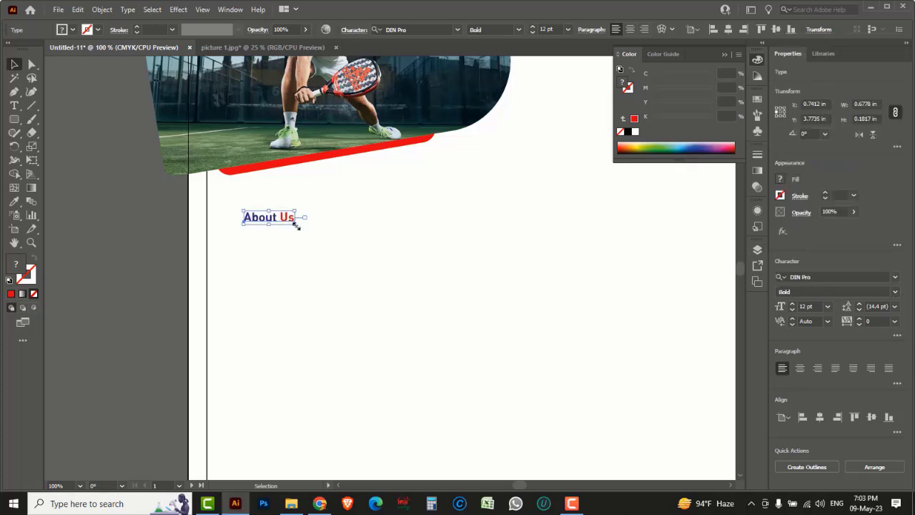
{"action": "left_click_drag", "start_coordinate": [296, 222], "coordinate": [301, 256]}
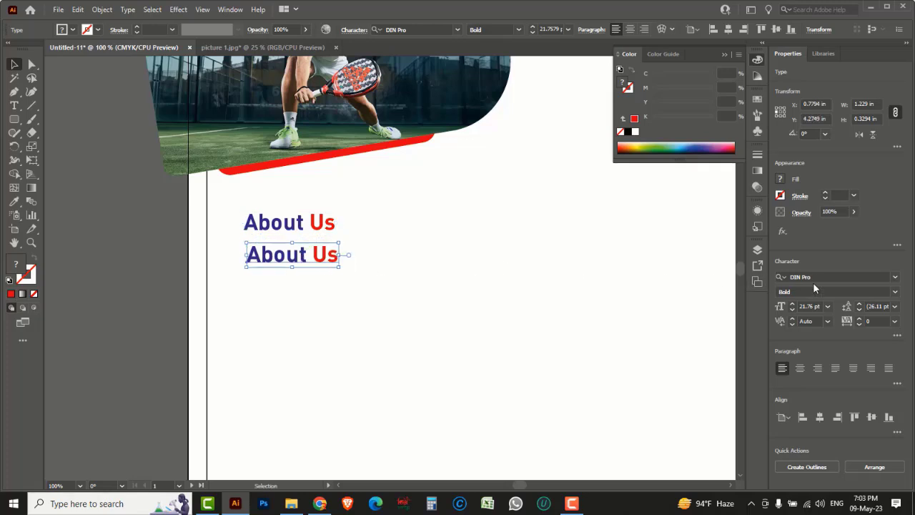
{"action": "left_click", "coordinate": [896, 291]}
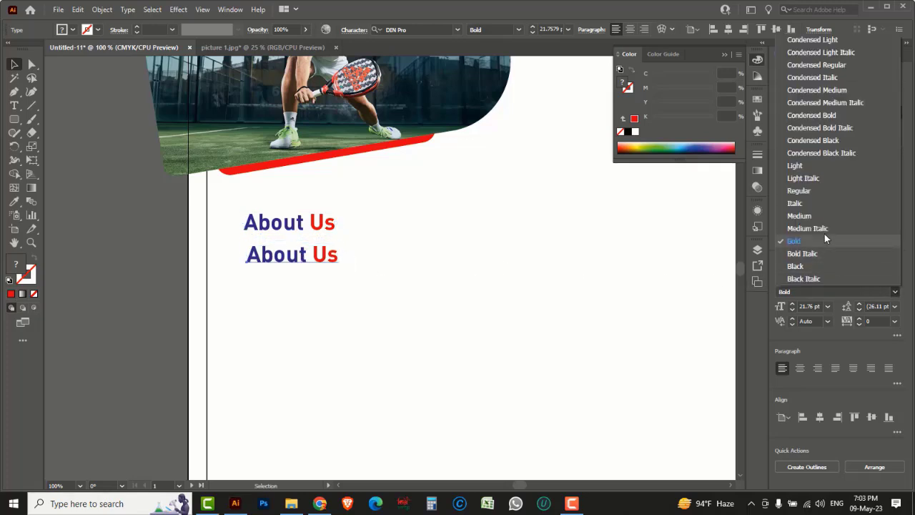
Step: Set the copied heading to DIN Pro Regular and retype it as 'Padel Premier'
{"action": "left_click", "coordinate": [805, 190]}
{"action": "double_click", "coordinate": [287, 266]}
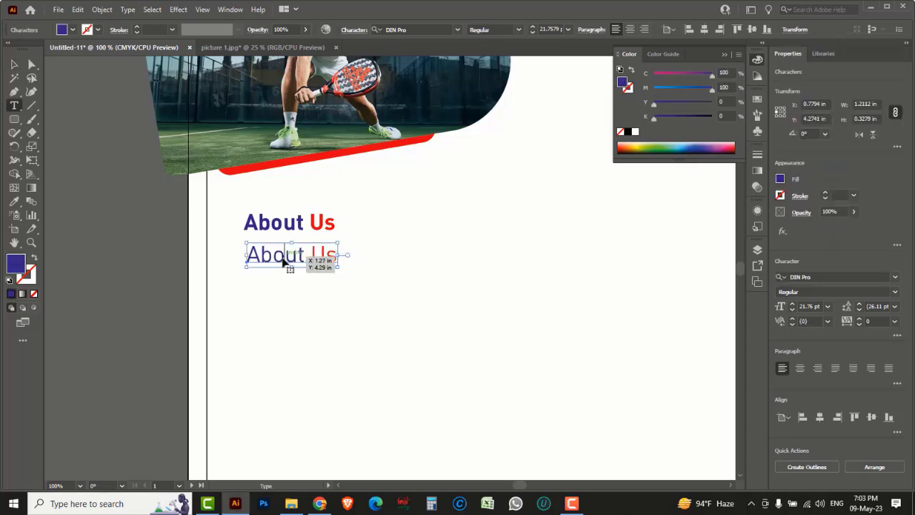
{"action": "key", "text": "ctrl+a"}
{"action": "type", "text": "PA"}
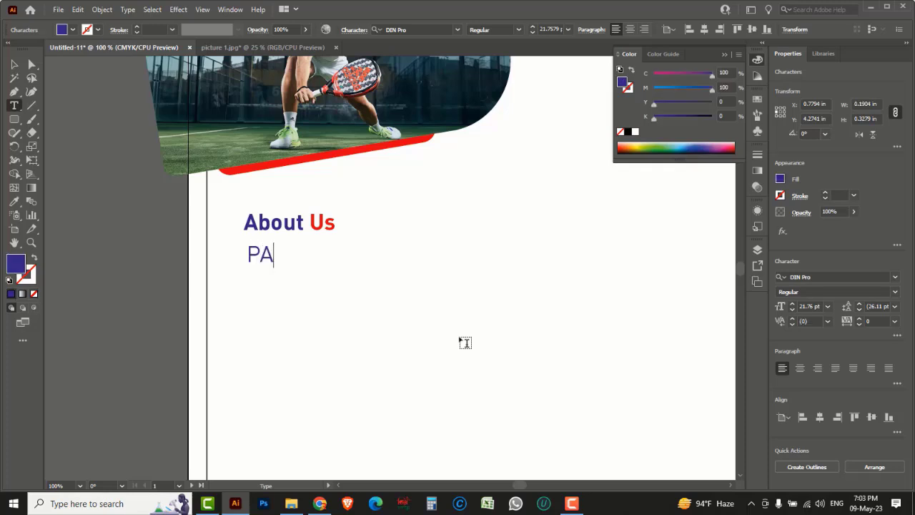
{"action": "key", "text": "BackSpace"}
{"action": "type", "text": "adel"}
{"action": "scroll", "coordinate": [315, 204], "scroll_direction": "down", "scroll_amount": 1}
{"action": "type", "text": "P"}
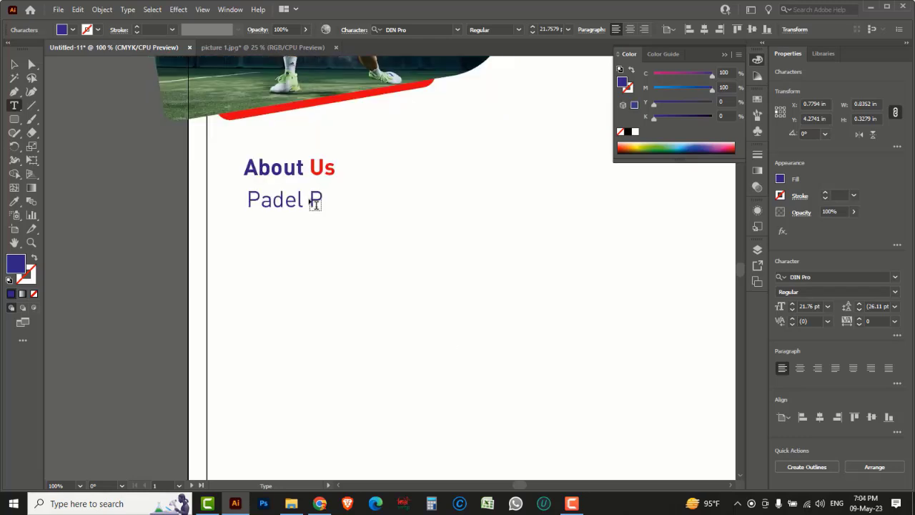
{"action": "type", "text": "remier"}
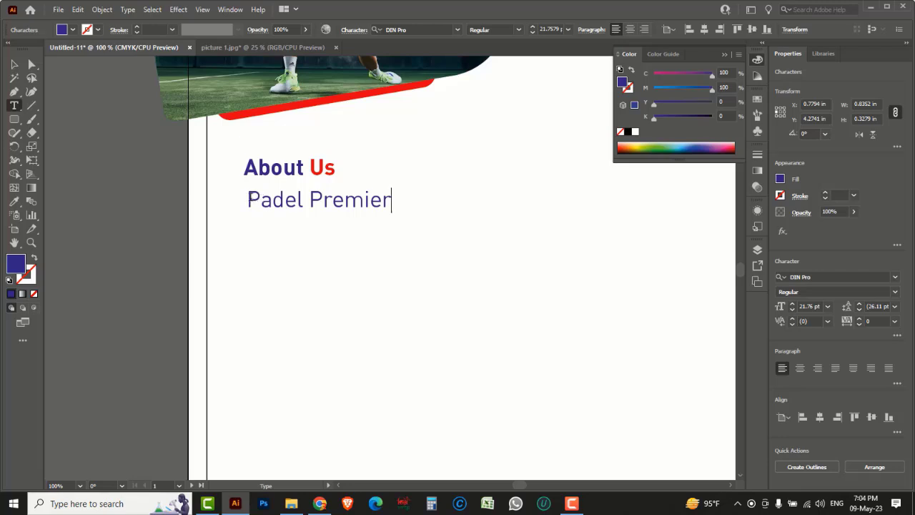
{"action": "left_click_drag", "start_coordinate": [247, 201], "coordinate": [415, 203]}
{"action": "key", "text": "ctrl+c"}
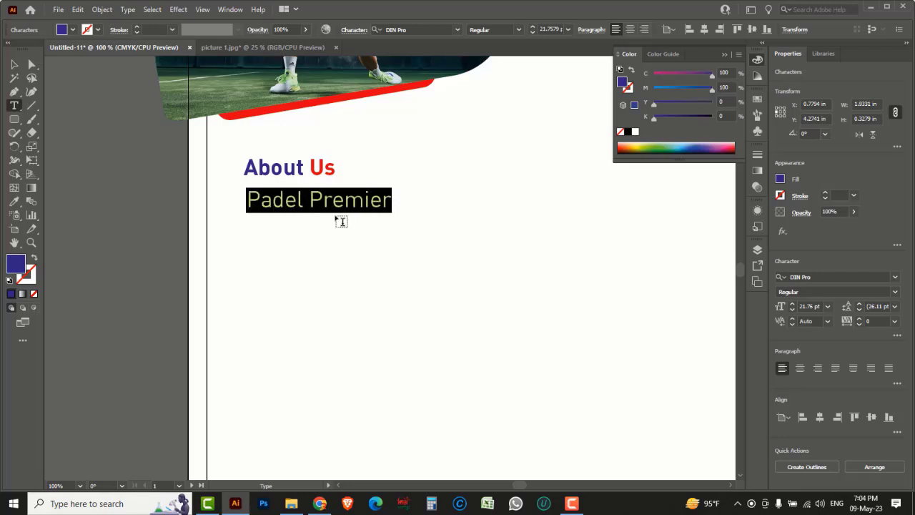
Step: Google 'Padel Premier Academy' in a new Chrome tab and open padelpremier.com
{"action": "left_click", "coordinate": [319, 503]}
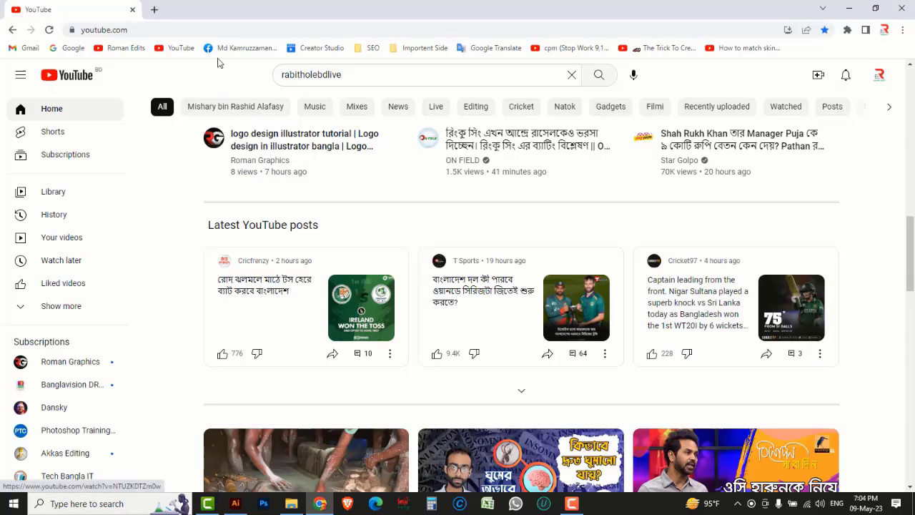
{"action": "left_click", "coordinate": [153, 9]}
{"action": "left_click", "coordinate": [74, 50]}
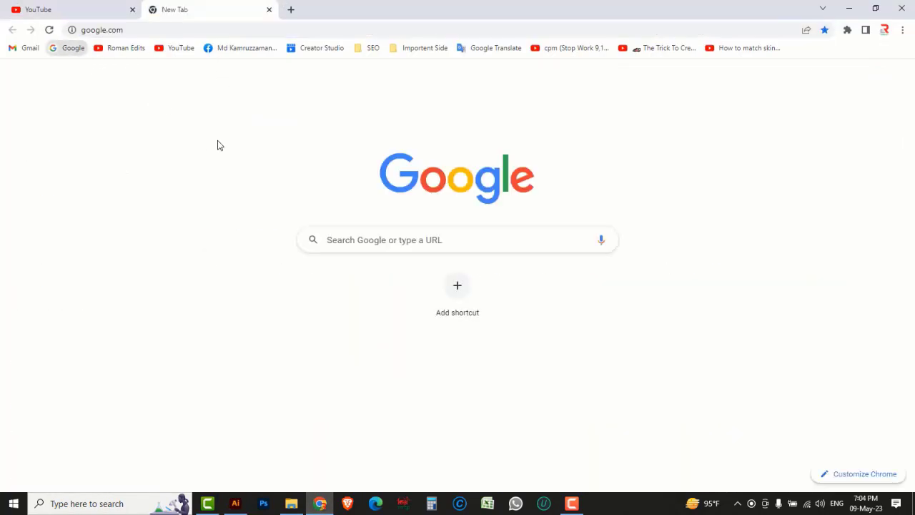
{"action": "key", "text": "ctrl+v"}
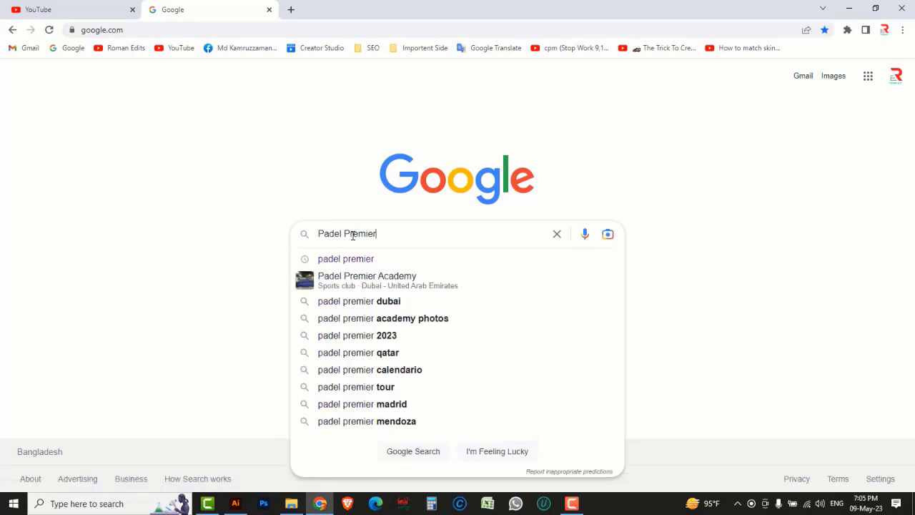
{"action": "left_click", "coordinate": [378, 280]}
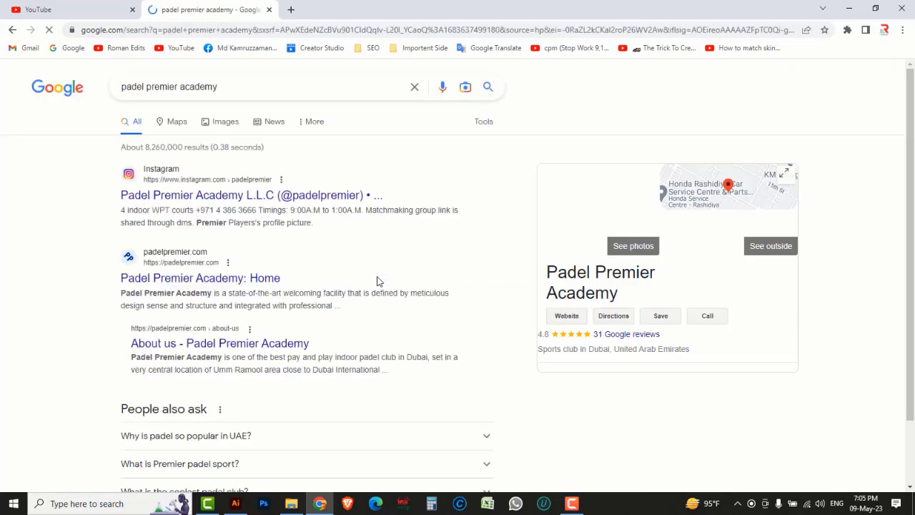
{"action": "scroll", "coordinate": [379, 281], "scroll_direction": "down", "scroll_amount": 2}
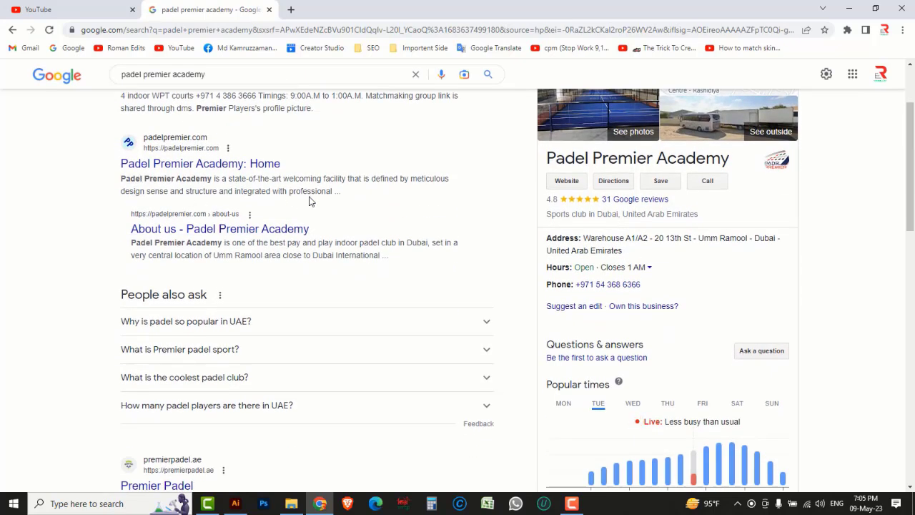
{"action": "left_click", "coordinate": [253, 165]}
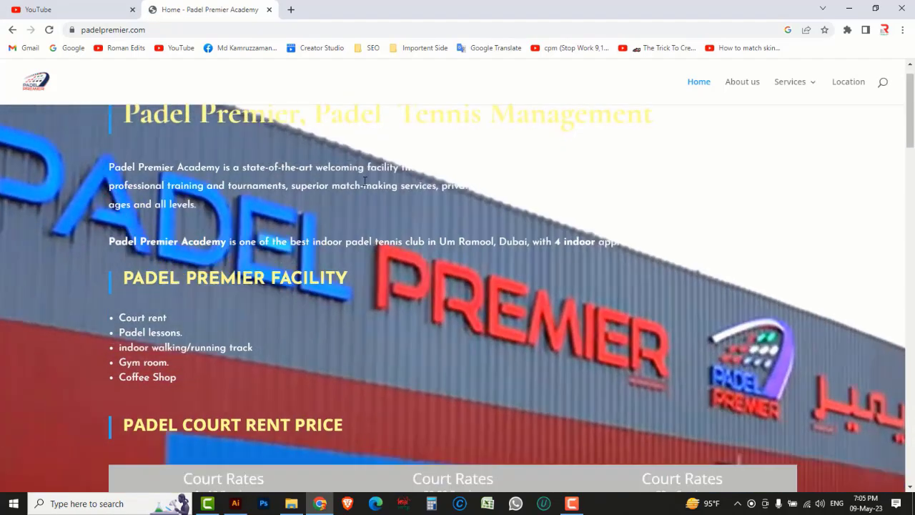
Step: Copy the academy's description paragraph from the homepage
{"action": "scroll", "coordinate": [379, 193], "scroll_direction": "down", "scroll_amount": 5}
{"action": "scroll", "coordinate": [378, 192], "scroll_direction": "down", "scroll_amount": 10}
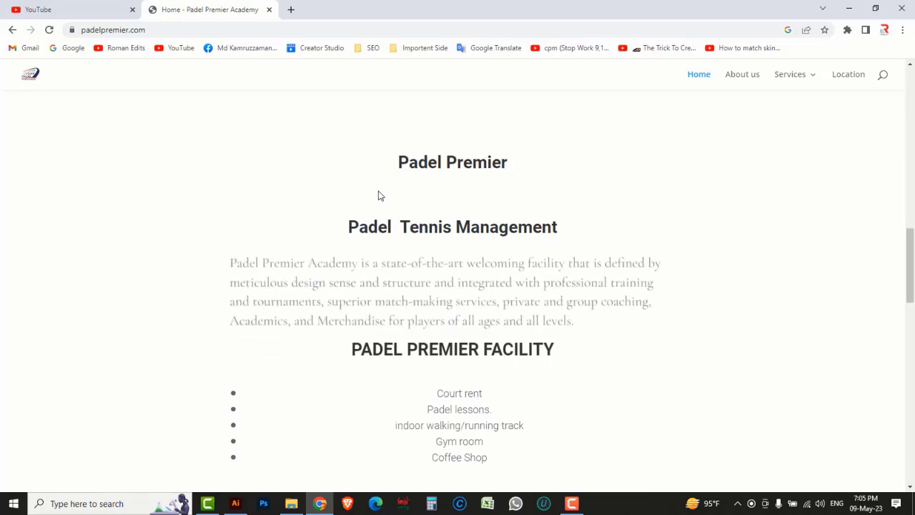
{"action": "scroll", "coordinate": [378, 195], "scroll_direction": "up", "scroll_amount": 2}
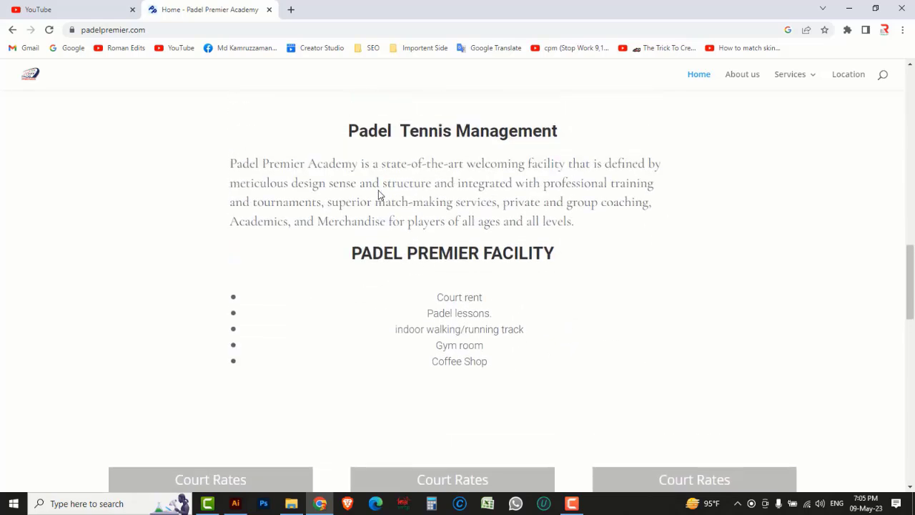
{"action": "left_click_drag", "start_coordinate": [230, 164], "coordinate": [574, 225]}
{"action": "key", "text": "ctrl+c"}
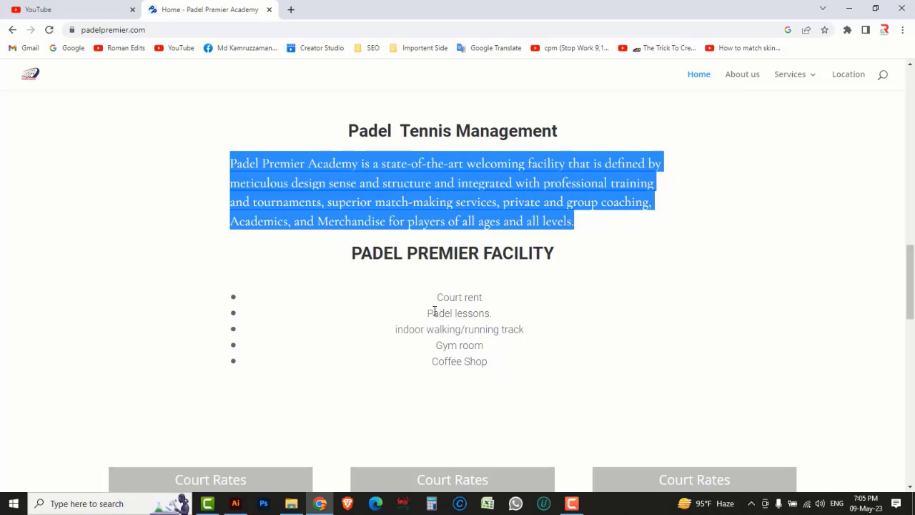
{"action": "left_click", "coordinate": [235, 503]}
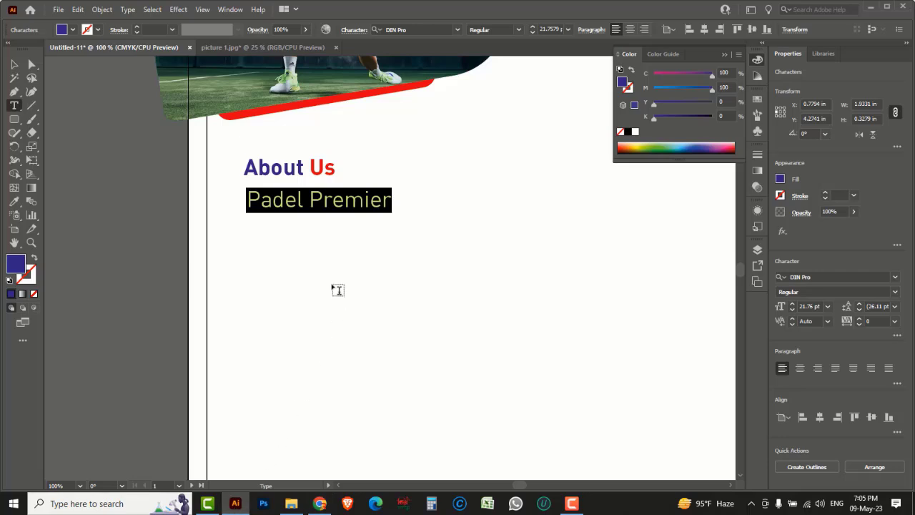
{"action": "key", "text": "ctrl+v"}
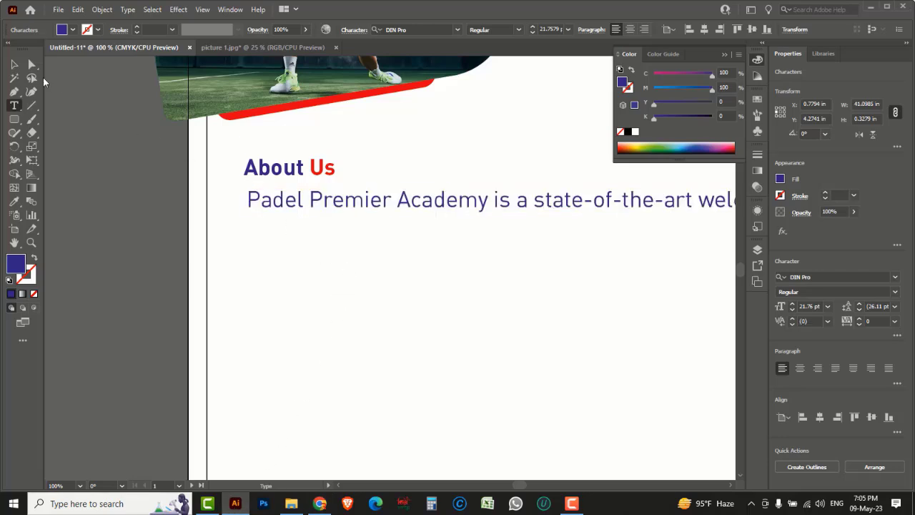
{"action": "key", "text": "Escape"}
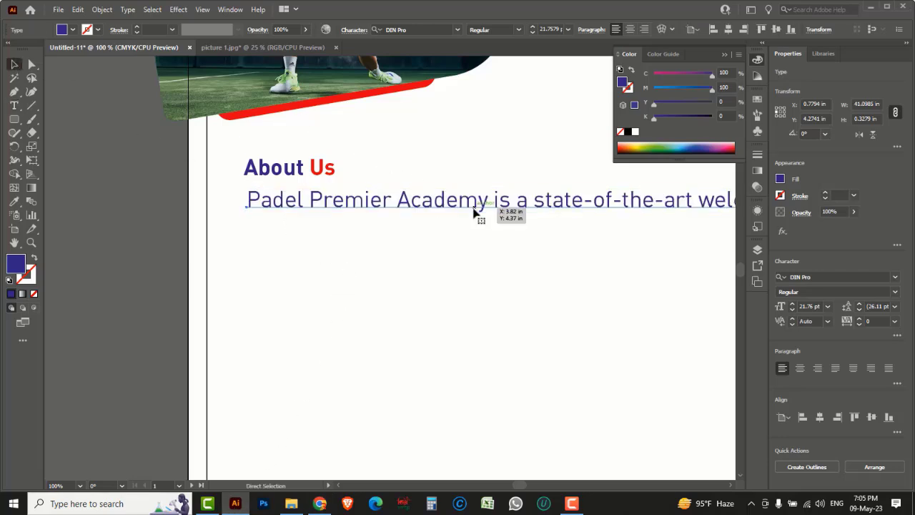
{"action": "key", "text": "ctrl+minus"}
{"action": "key", "text": "ctrl+minus"}
{"action": "key", "text": "Tab"}
{"action": "left_click_drag", "start_coordinate": [341, 311], "coordinate": [527, 313]}
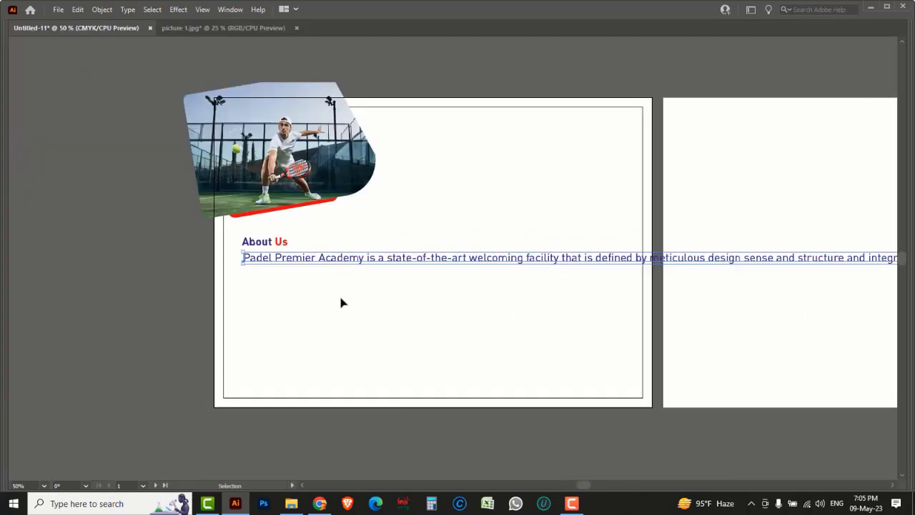
{"action": "key", "text": "a"}
{"action": "key", "text": "ctrl+z"}
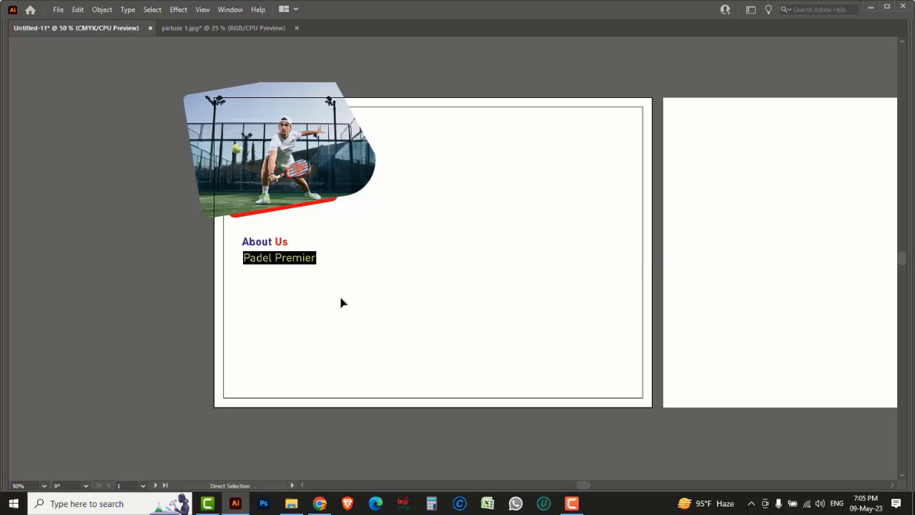
{"action": "key", "text": "v"}
Step: Delete the 'Padel Premier' text line
{"action": "left_click", "coordinate": [272, 261]}
{"action": "key", "text": "Delete"}
{"action": "key", "text": "Tab"}
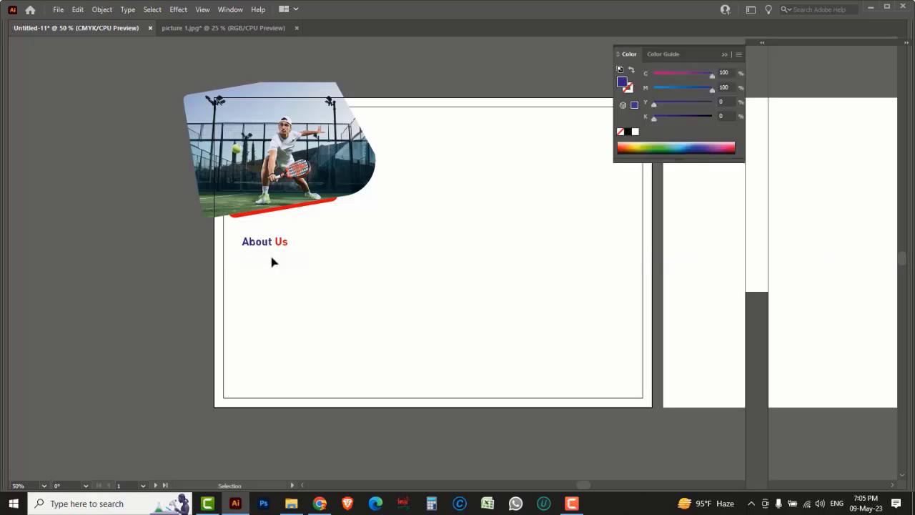
Step: Paste the academy description into a 3.18 × 3.8 in text area below About Us
{"action": "left_click", "coordinate": [14, 105]}
{"action": "left_click_drag", "start_coordinate": [16, 105], "coordinate": [54, 109]}
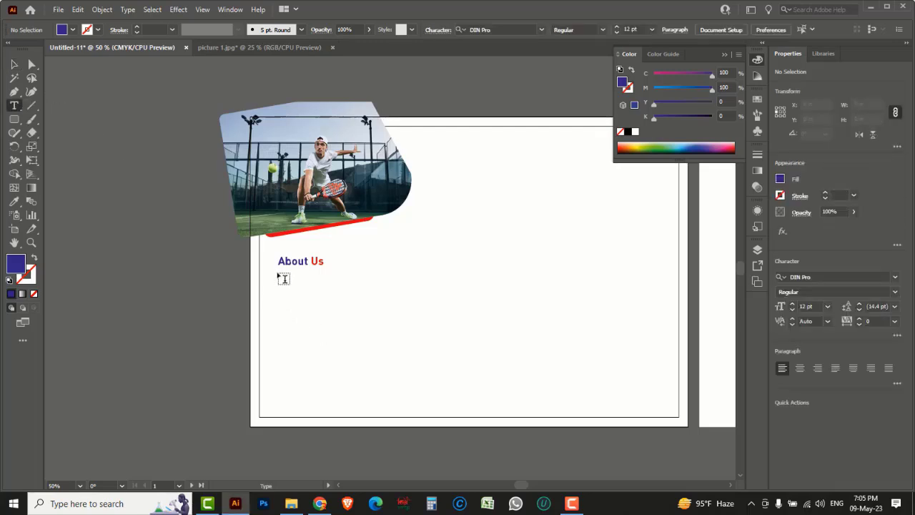
{"action": "left_click_drag", "start_coordinate": [278, 273], "coordinate": [404, 421]}
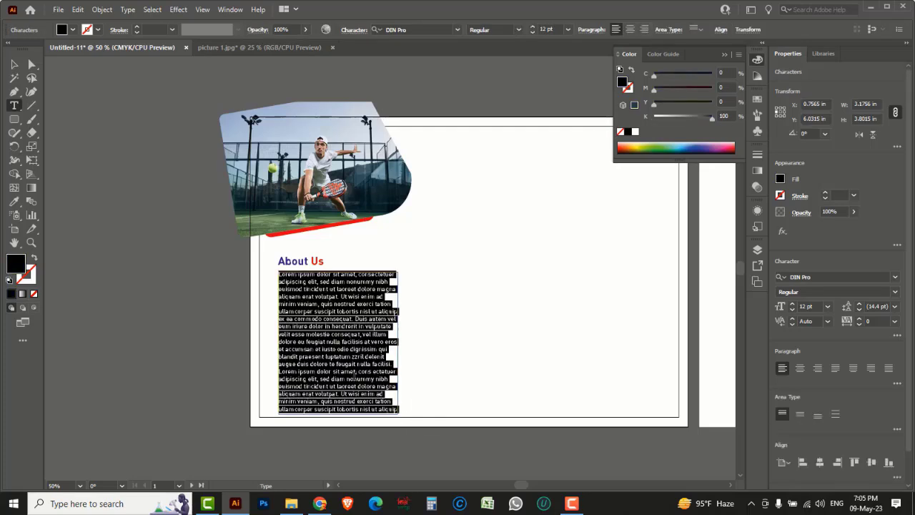
{"action": "key", "text": "ctrl+v"}
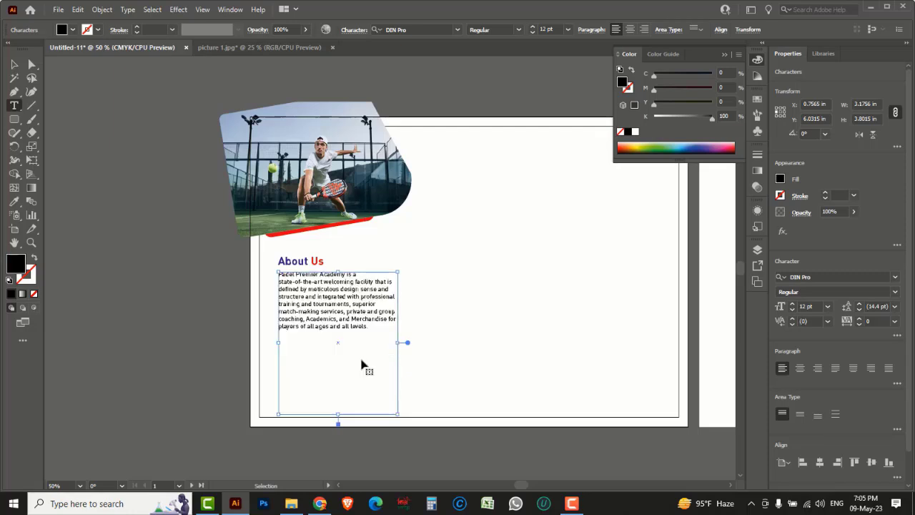
{"action": "left_click", "coordinate": [14, 65]}
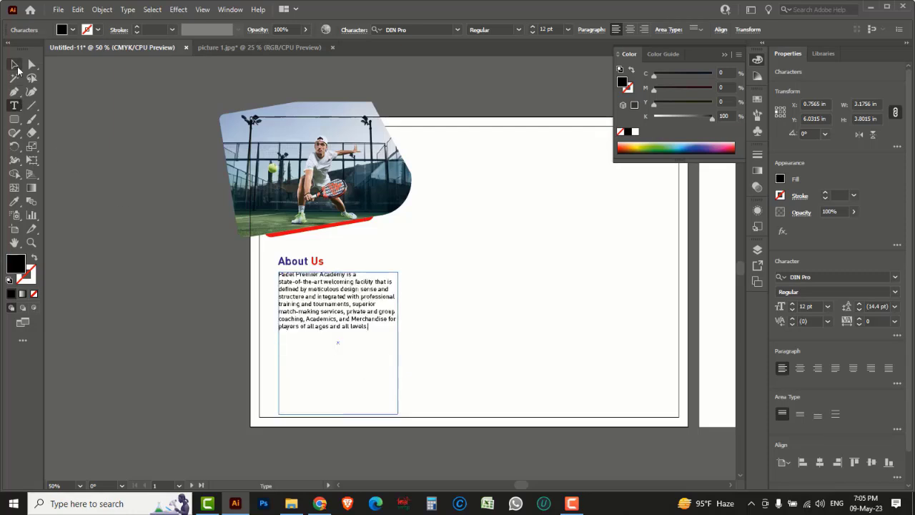
{"action": "left_click", "coordinate": [328, 303], "text": "ctrl"}
Step: Justify the description with last line left, shrink its frame to 1.687 in, and duplicate it below
{"action": "left_click", "coordinate": [404, 278], "text": "ctrl"}
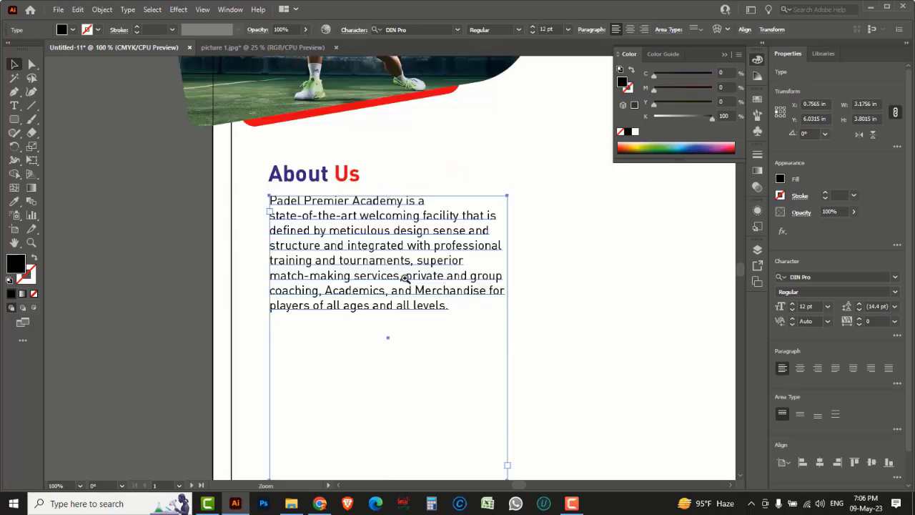
{"action": "left_click_drag", "start_coordinate": [393, 292], "coordinate": [391, 262]}
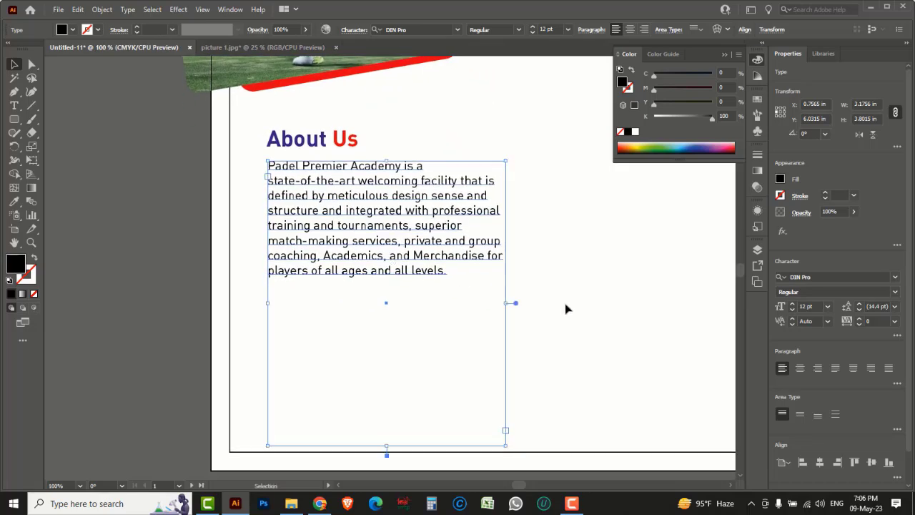
{"action": "left_click", "coordinate": [835, 370]}
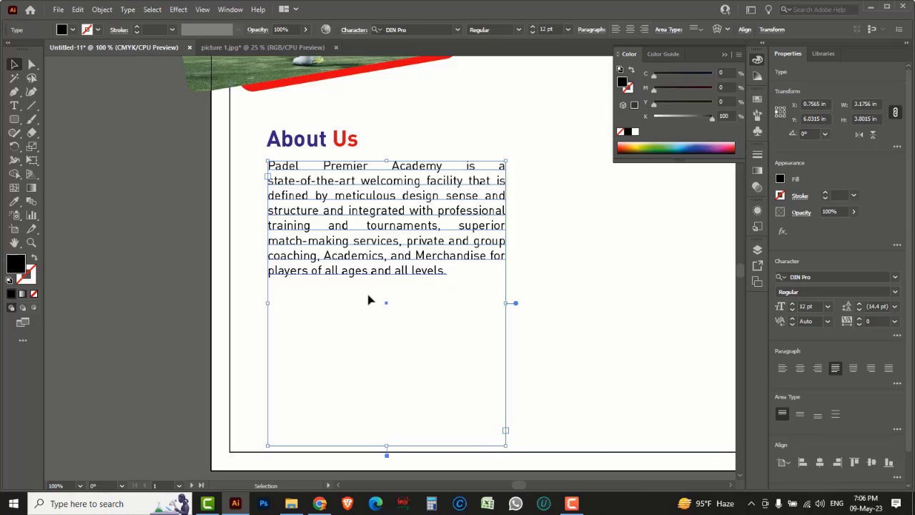
{"action": "left_click_drag", "start_coordinate": [386, 445], "coordinate": [387, 287]}
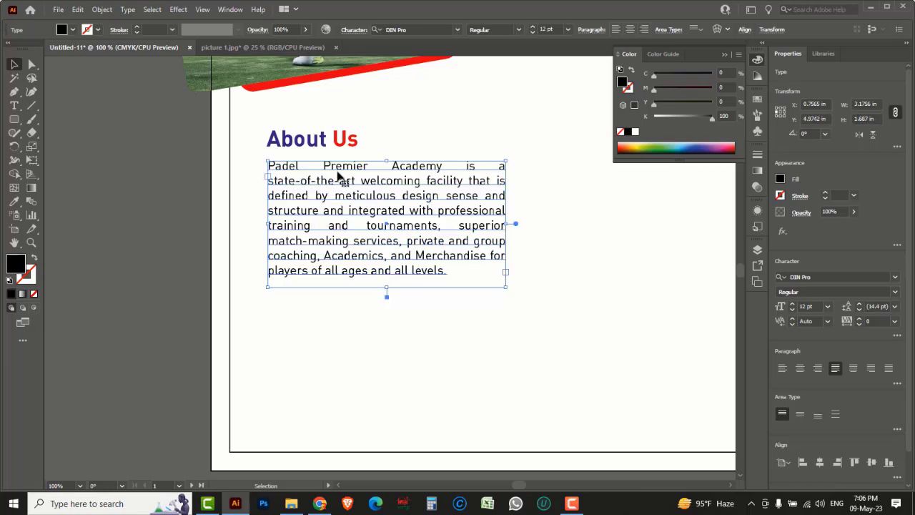
{"action": "left_click_drag", "start_coordinate": [338, 170], "coordinate": [336, 308]}
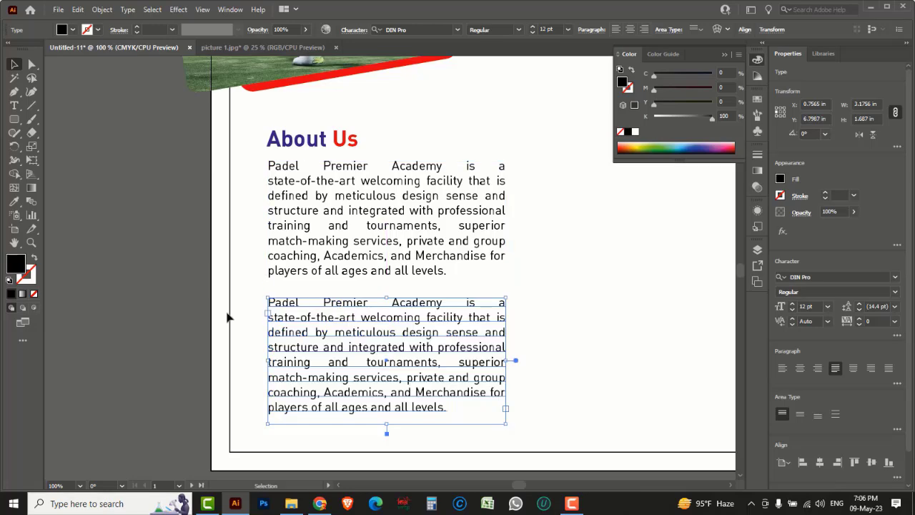
{"action": "key", "text": "alt+Tab"}
Step: Copy the 'This is unbelievable' testimonial quote from the padelpremier.com testimonials
{"action": "scroll", "coordinate": [433, 327], "scroll_direction": "down", "scroll_amount": 12}
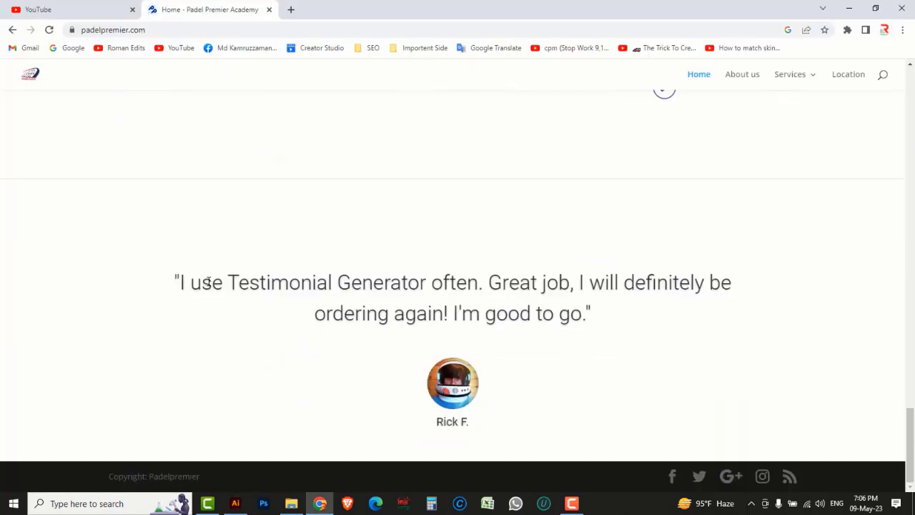
{"action": "left_click_drag", "start_coordinate": [175, 277], "coordinate": [580, 330]}
{"action": "key", "text": "ctrl+c"}
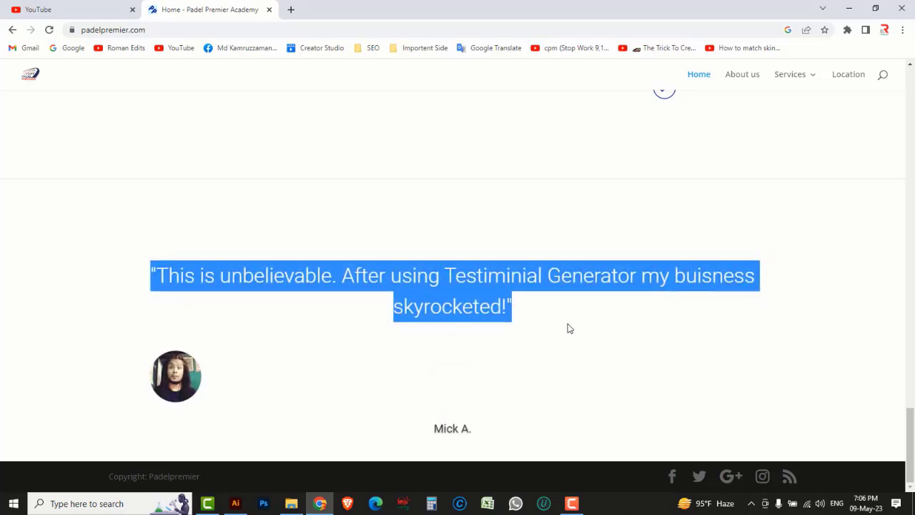
{"action": "key", "text": "alt+Tab"}
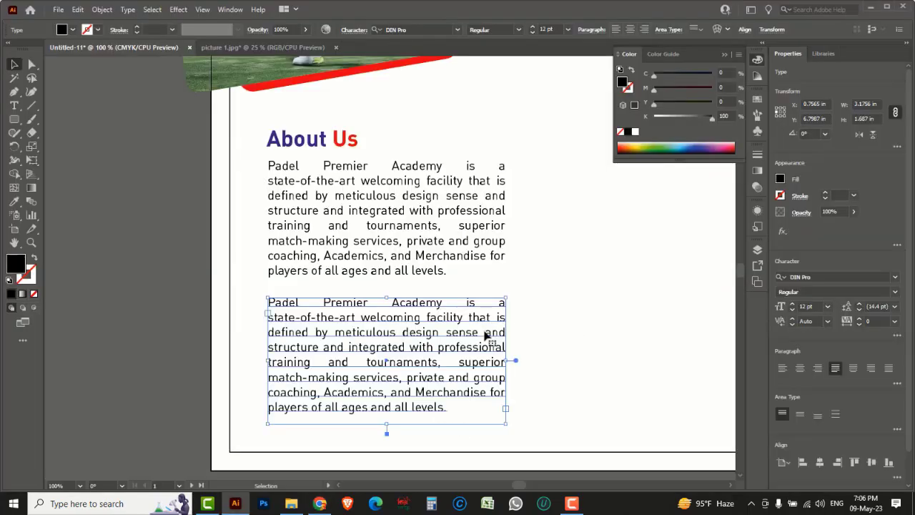
Step: Replace the duplicated paragraph with the testimonial quote, fit its frame, and justify all lines
{"action": "triple_click", "coordinate": [282, 308]}
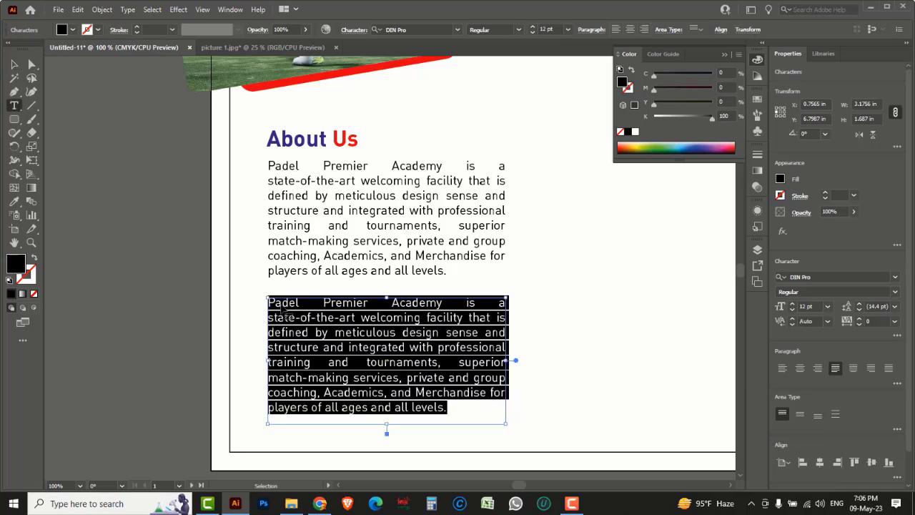
{"action": "key", "text": "ctrl+v"}
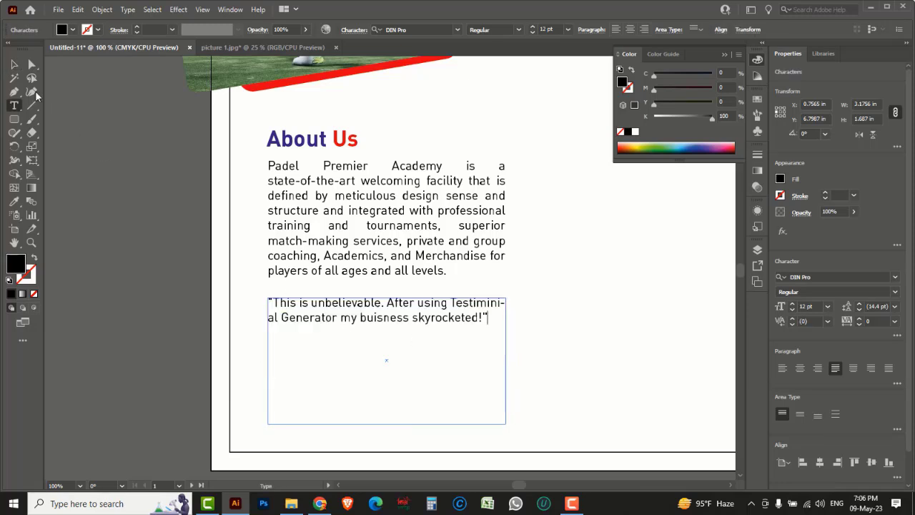
{"action": "key", "text": "Escape"}
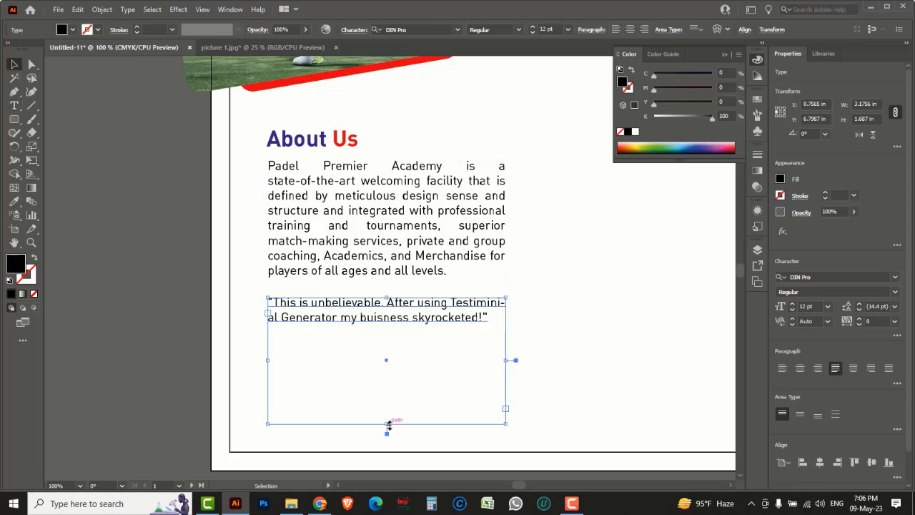
{"action": "left_click_drag", "start_coordinate": [389, 425], "coordinate": [389, 325]}
{"action": "left_click", "coordinate": [185, 281]}
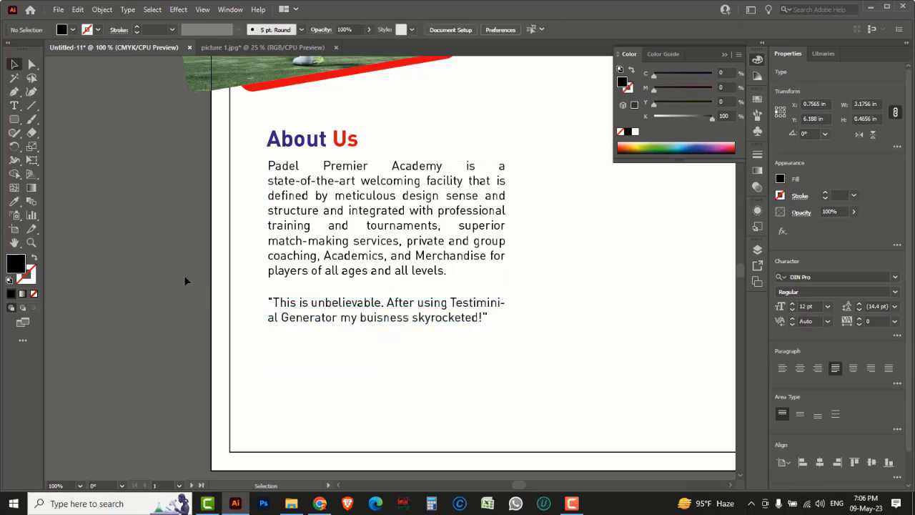
{"action": "scroll", "coordinate": [405, 231], "scroll_direction": "down", "scroll_amount": 1}
{"action": "left_click", "coordinate": [478, 287]}
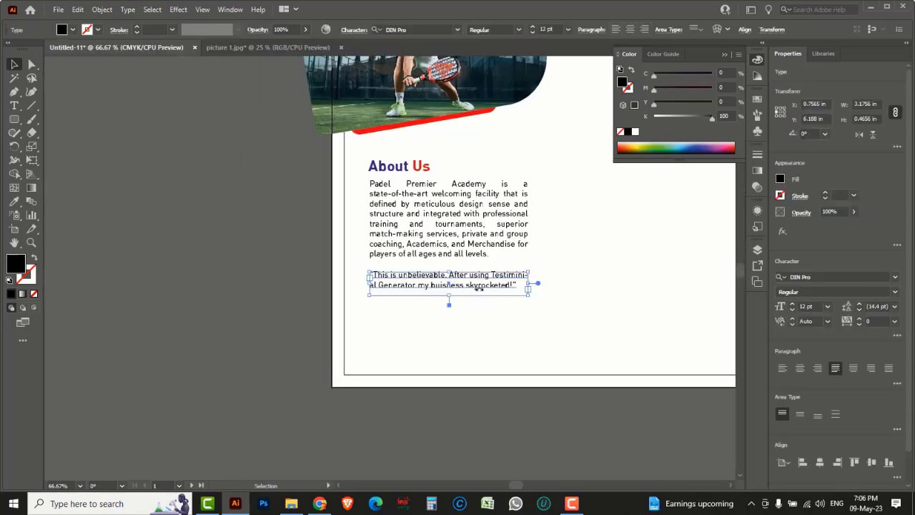
{"action": "scroll", "coordinate": [477, 288], "scroll_direction": "up", "scroll_amount": 1}
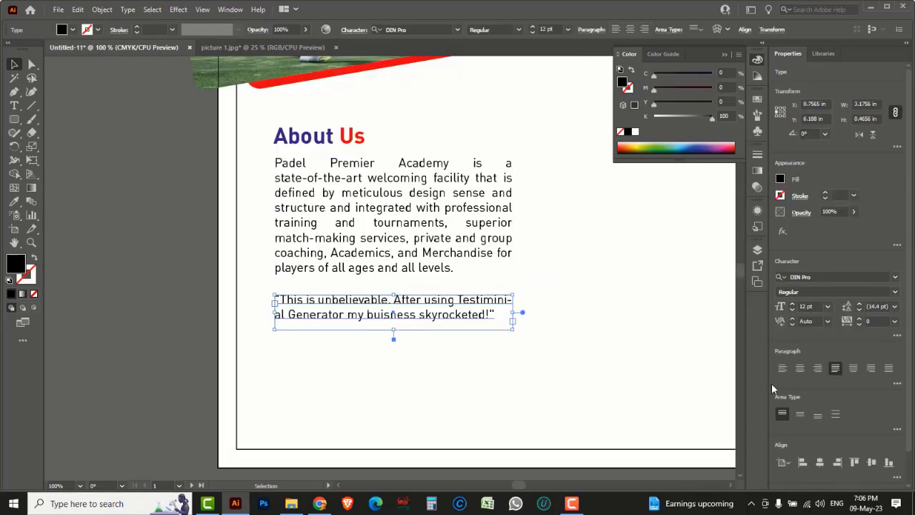
{"action": "left_click", "coordinate": [889, 368]}
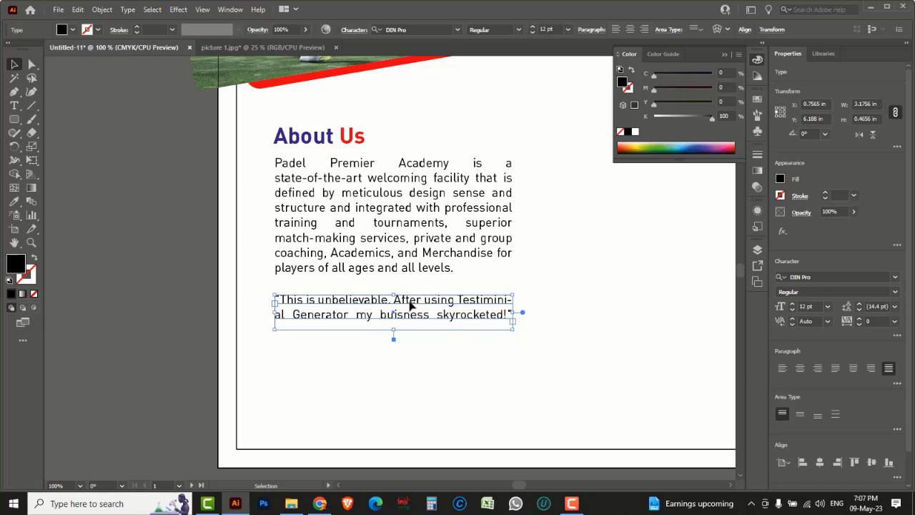
Step: Stack two more copies of the testimonial quote beneath the original
{"action": "left_click_drag", "start_coordinate": [410, 305], "coordinate": [415, 373]}
{"action": "left_click", "coordinate": [415, 361], "text": "shift"}
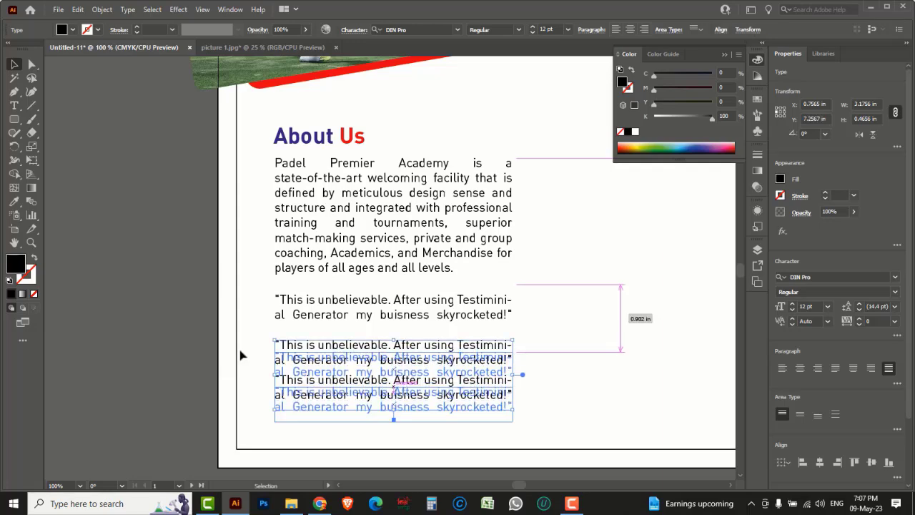
{"action": "left_click", "coordinate": [187, 320]}
{"action": "left_click", "coordinate": [452, 285], "text": "ctrl+alt"}
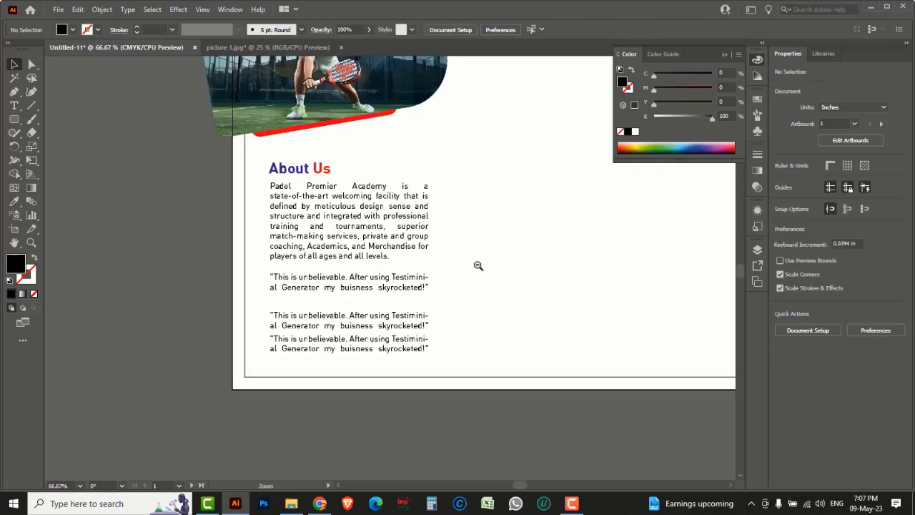
{"action": "left_click", "coordinate": [478, 266], "text": "ctrl+alt"}
{"action": "left_click_drag", "start_coordinate": [481, 243], "coordinate": [462, 280]}
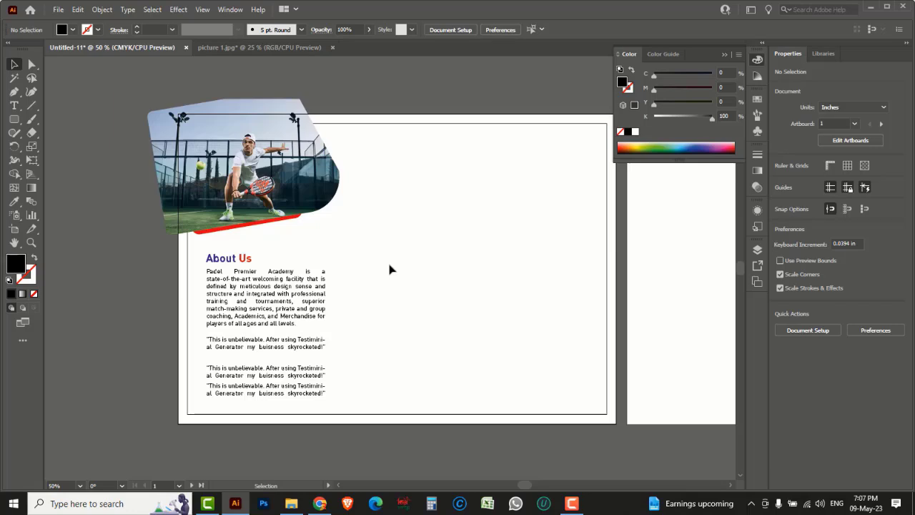
Step: Type a two-line 'GET IN' / 'TOUCH' heading in 12 pt DIN Pro right of the photo
{"action": "left_click", "coordinate": [407, 203], "text": "ctrl"}
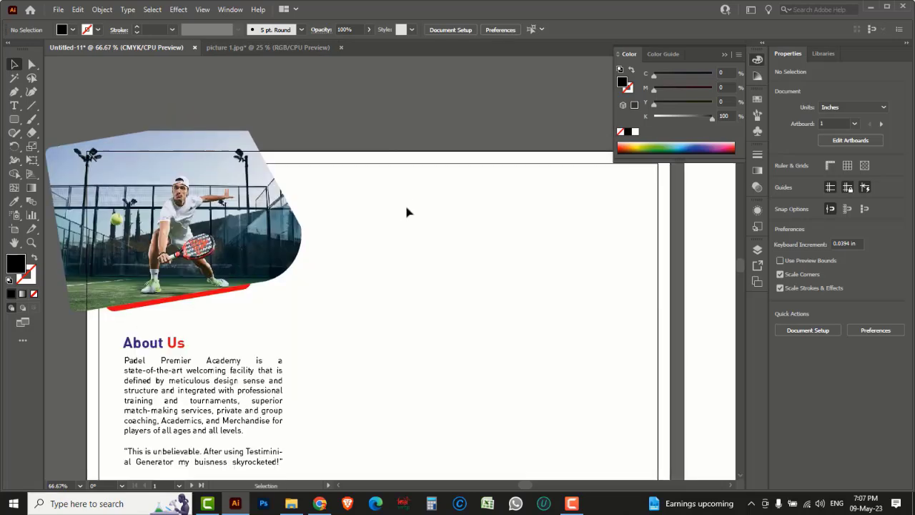
{"action": "left_click", "coordinate": [387, 254], "text": "ctrl"}
{"action": "scroll", "coordinate": [408, 247], "scroll_direction": "down", "scroll_amount": 2}
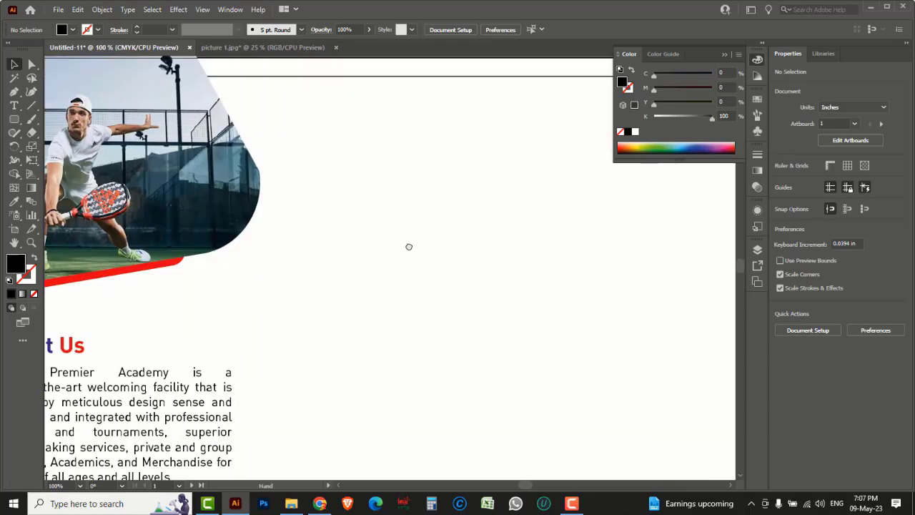
{"action": "left_click", "coordinate": [14, 106]}
{"action": "left_click_drag", "start_coordinate": [13, 107], "coordinate": [56, 111]}
{"action": "left_click", "coordinate": [368, 183]}
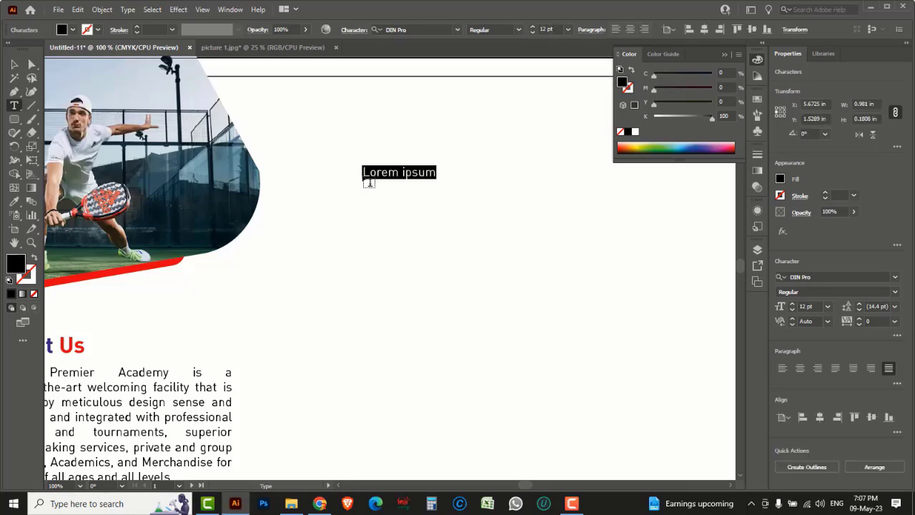
{"action": "type", "text": "GET"}
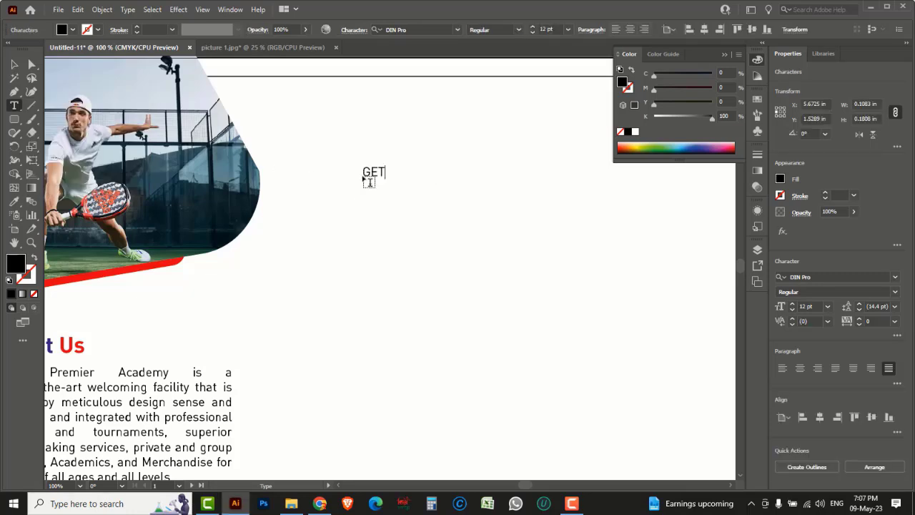
{"action": "type", "text": " IN"}
{"action": "key", "text": "BackSpace"}
{"action": "type", "text": "TOUCH"}
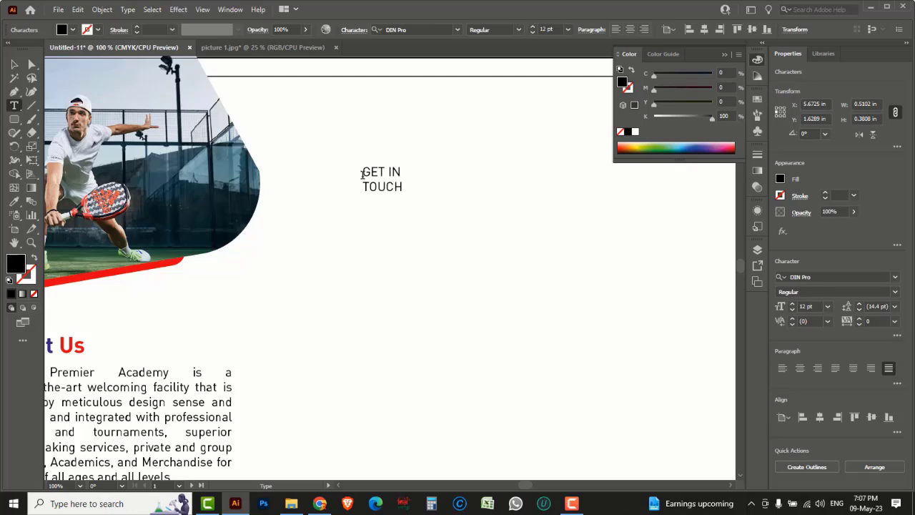
{"action": "left_click", "coordinate": [14, 65]}
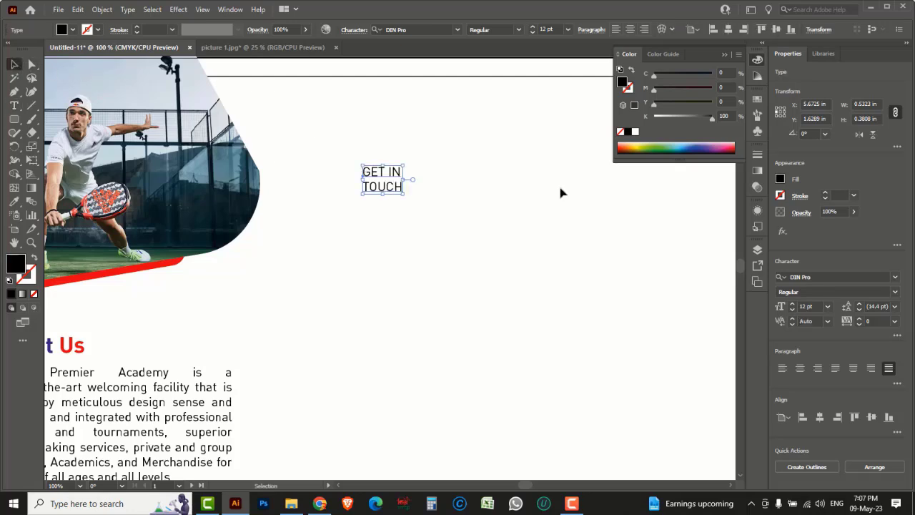
Step: Make GET IN TOUCH DIN Pro Bold and enlarge the word TOUCH to 21 pt
{"action": "left_click", "coordinate": [893, 293]}
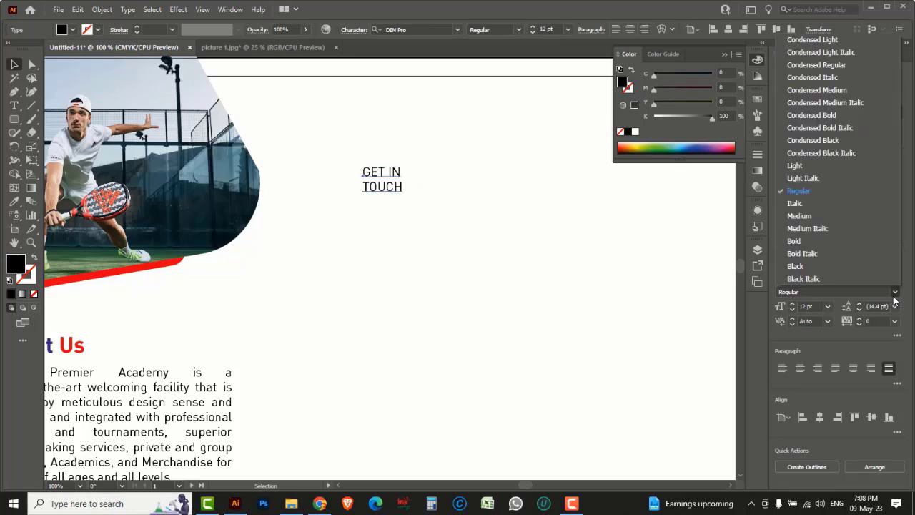
{"action": "left_click", "coordinate": [805, 238]}
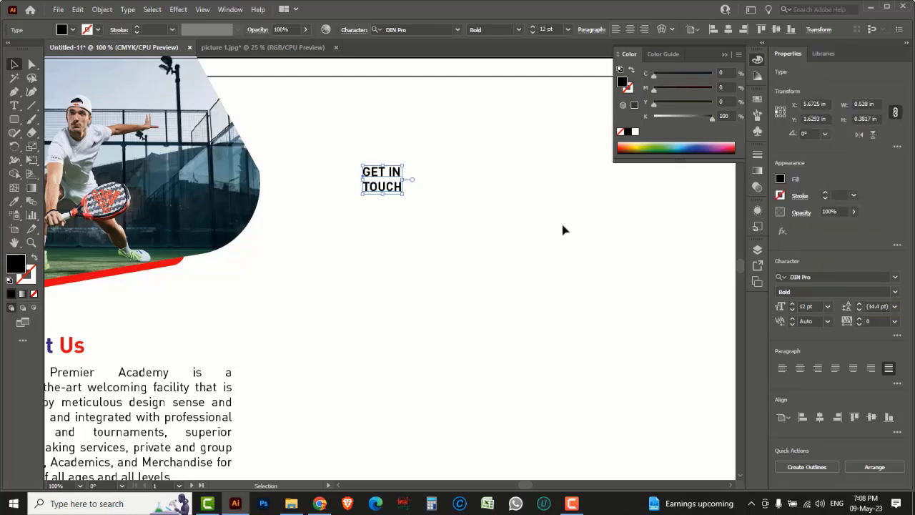
{"action": "double_click", "coordinate": [392, 190]}
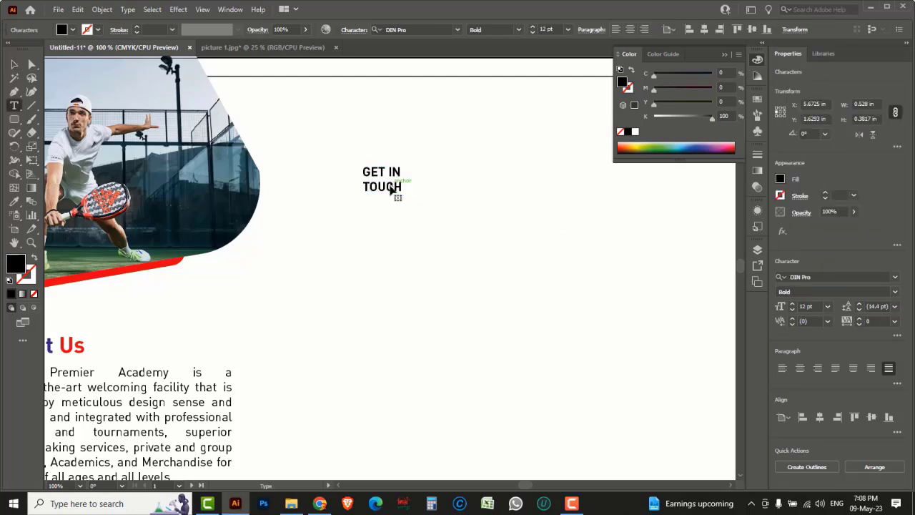
{"action": "double_click", "coordinate": [390, 188]}
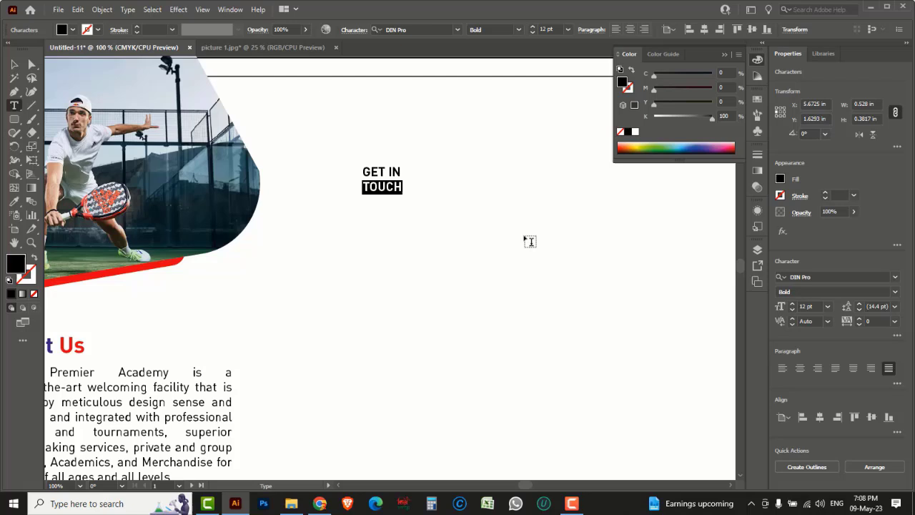
{"action": "left_click", "coordinate": [792, 304]}
{"action": "left_click", "coordinate": [792, 304]}
{"action": "left_click", "coordinate": [792, 304]}
{"action": "left_click", "coordinate": [792, 303]}
{"action": "left_click", "coordinate": [792, 304]}
{"action": "left_click", "coordinate": [792, 304]}
{"action": "left_click", "coordinate": [792, 304]}
{"action": "left_click", "coordinate": [792, 304]}
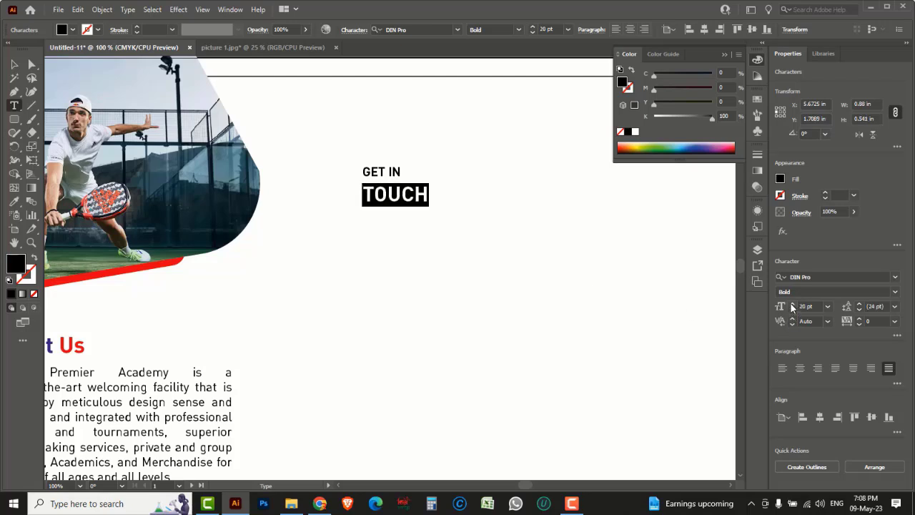
{"action": "left_click", "coordinate": [792, 306]}
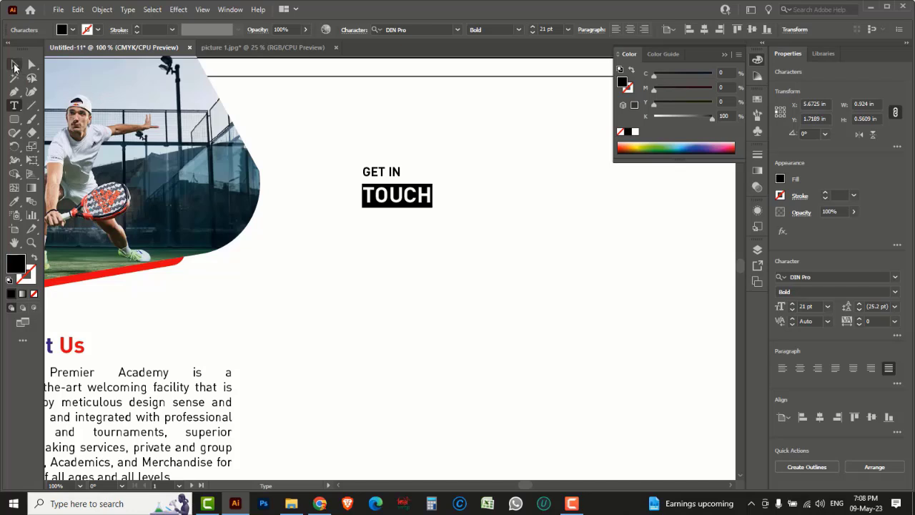
Step: Centre-align the heading's two lines and nudge it slightly to the right
{"action": "key", "text": "Escape"}
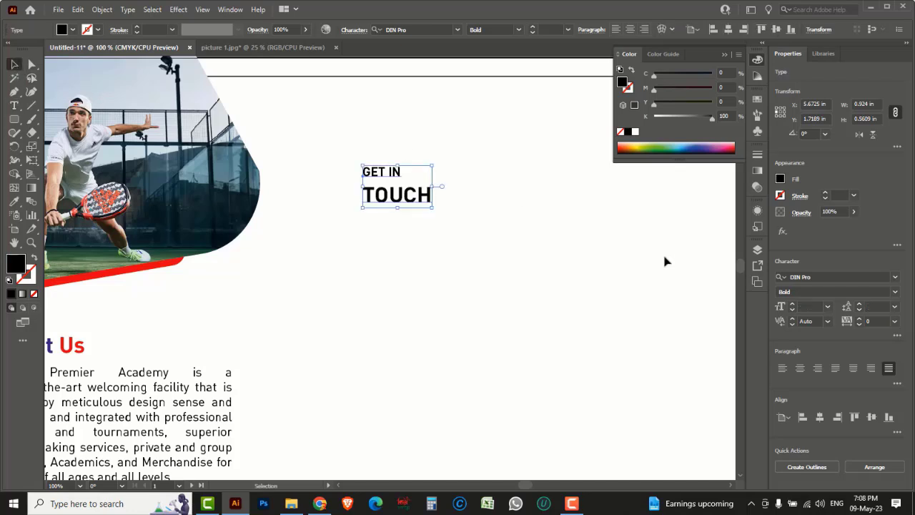
{"action": "left_click", "coordinate": [801, 369]}
{"action": "left_click_drag", "start_coordinate": [364, 174], "coordinate": [377, 174]}
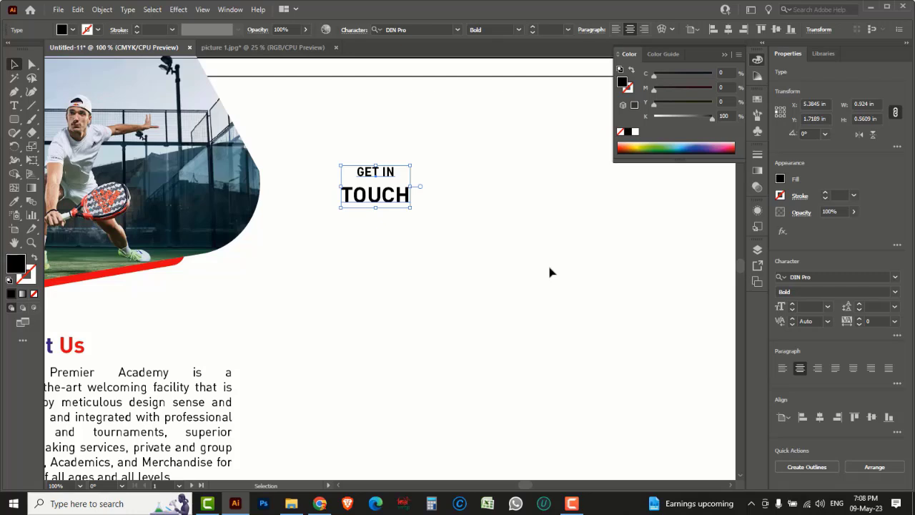
{"action": "left_click", "coordinate": [14, 119]}
Step: Draw a thin bar under TOUCH filled with C100 M100 dark blue-purple
{"action": "left_click", "coordinate": [69, 121]}
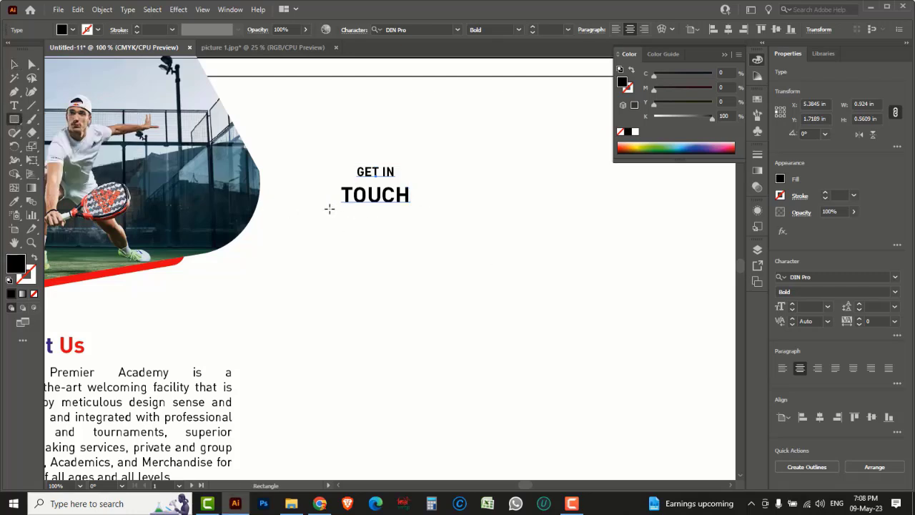
{"action": "left_click_drag", "start_coordinate": [329, 209], "coordinate": [421, 210]}
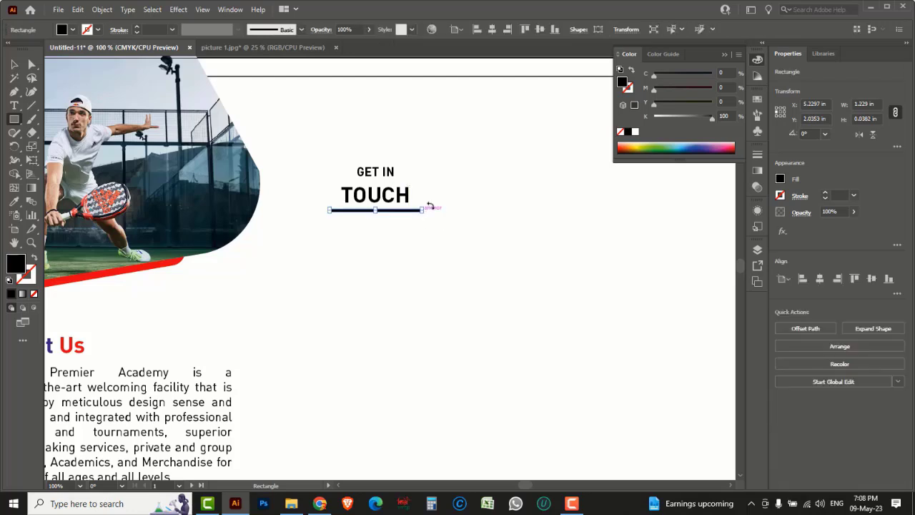
{"action": "left_click_drag", "start_coordinate": [710, 120], "coordinate": [645, 113]}
{"action": "left_click_drag", "start_coordinate": [655, 75], "coordinate": [745, 77]}
{"action": "left_click_drag", "start_coordinate": [653, 88], "coordinate": [712, 88]}
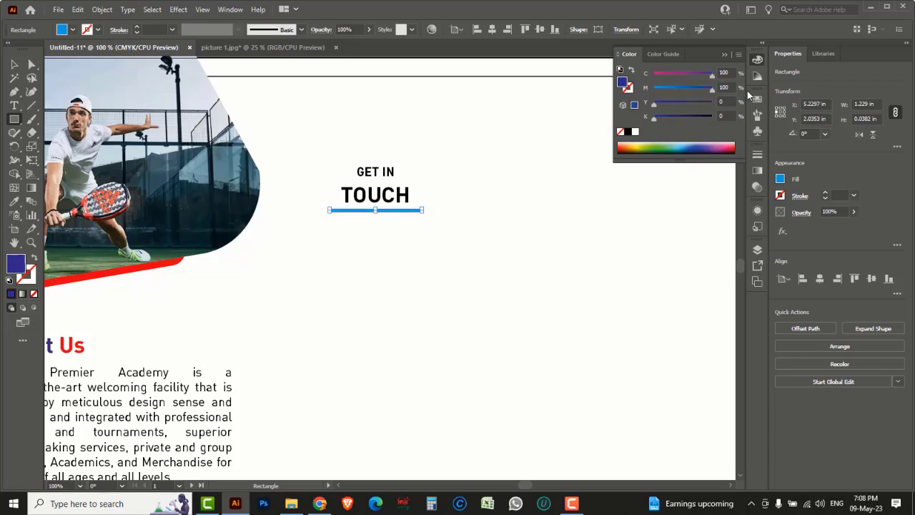
Step: Recolour the word TOUCH to the same C100 M100 blue-purple
{"action": "left_click", "coordinate": [14, 64]}
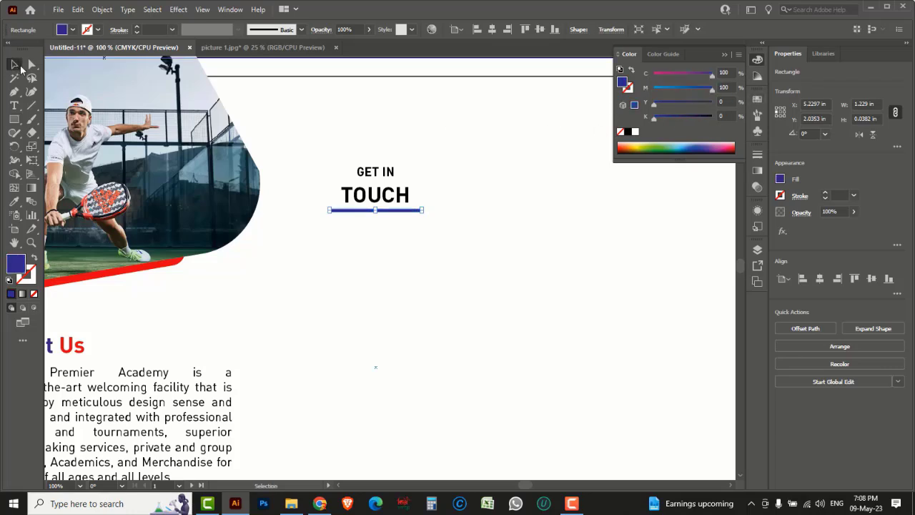
{"action": "left_click", "coordinate": [381, 203]}
{"action": "double_click", "coordinate": [381, 200]}
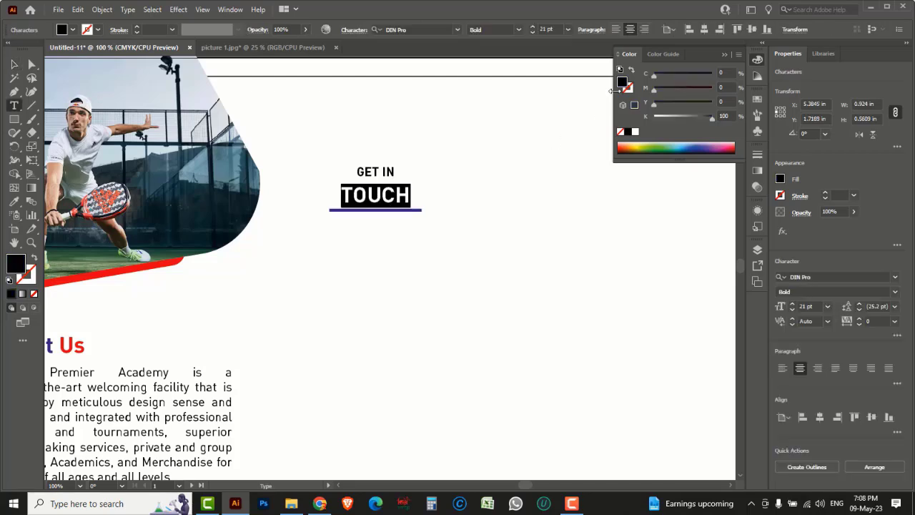
{"action": "left_click_drag", "start_coordinate": [711, 118], "coordinate": [653, 117]}
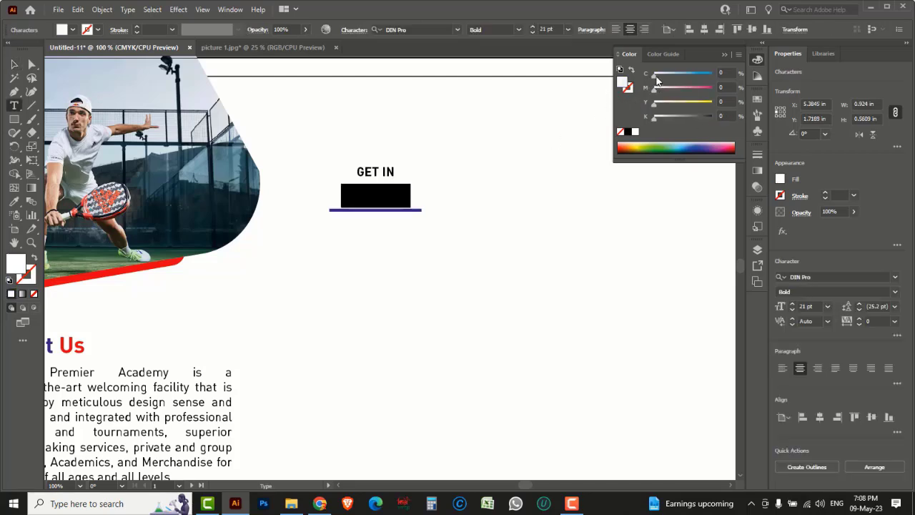
{"action": "left_click_drag", "start_coordinate": [655, 74], "coordinate": [712, 74]}
{"action": "left_click_drag", "start_coordinate": [658, 92], "coordinate": [712, 89]}
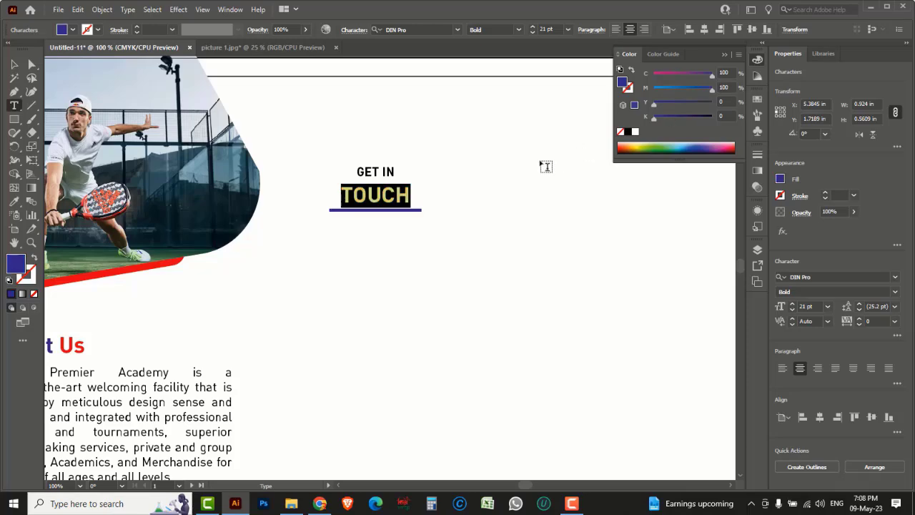
{"action": "left_click", "coordinate": [11, 65]}
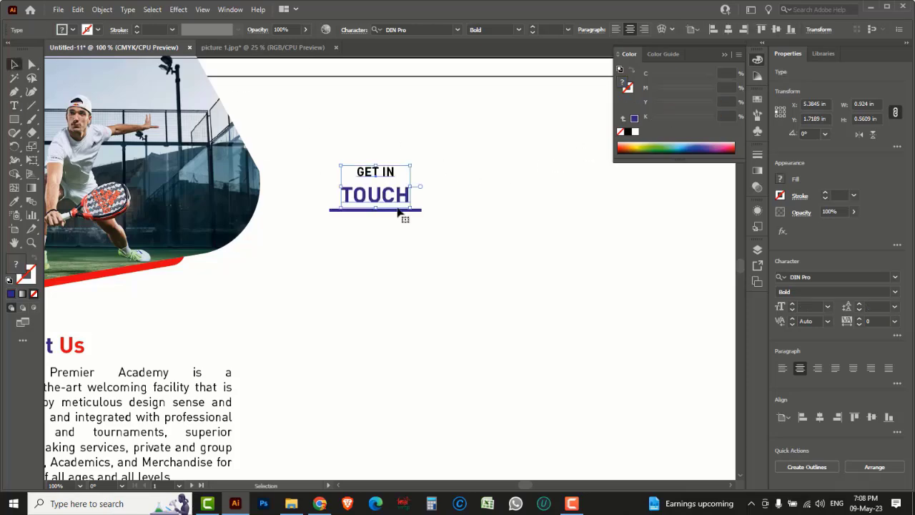
{"action": "left_click", "coordinate": [468, 240]}
{"action": "left_click_drag", "start_coordinate": [457, 273], "coordinate": [493, 225]}
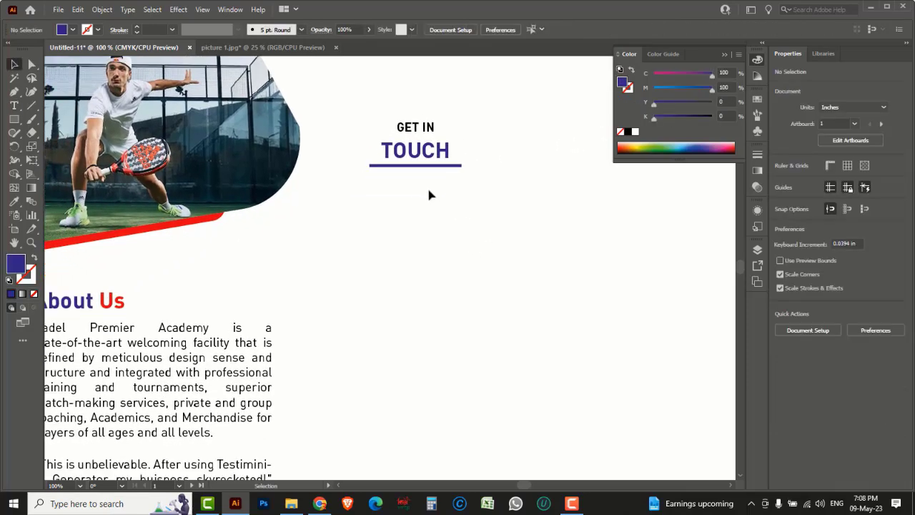
{"action": "left_click", "coordinate": [59, 10]}
Step: Open the logo N icon file and copy its phone, globe and pin icons
{"action": "left_click", "coordinate": [77, 48]}
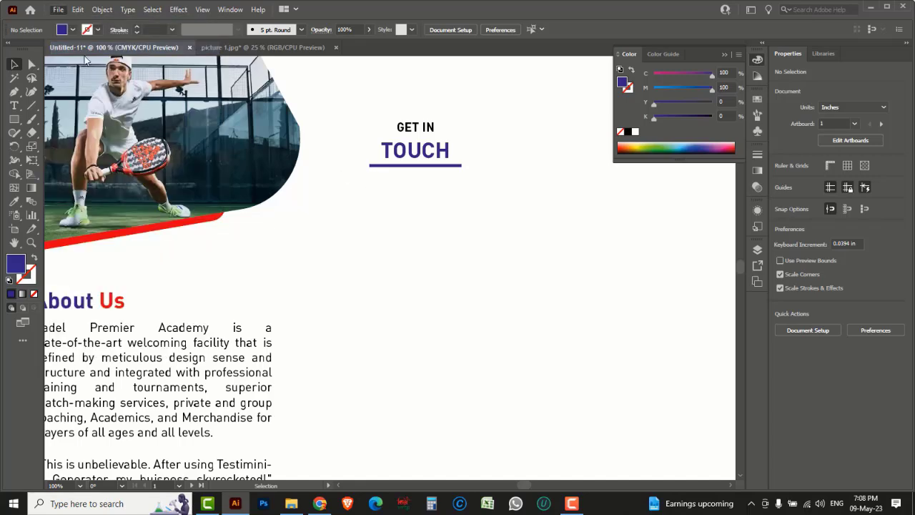
{"action": "left_click", "coordinate": [114, 111]}
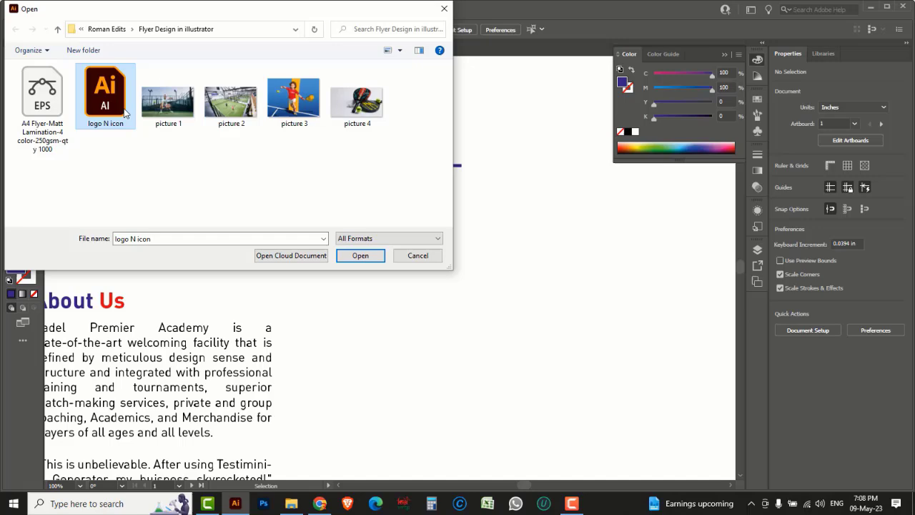
{"action": "left_click", "coordinate": [361, 258]}
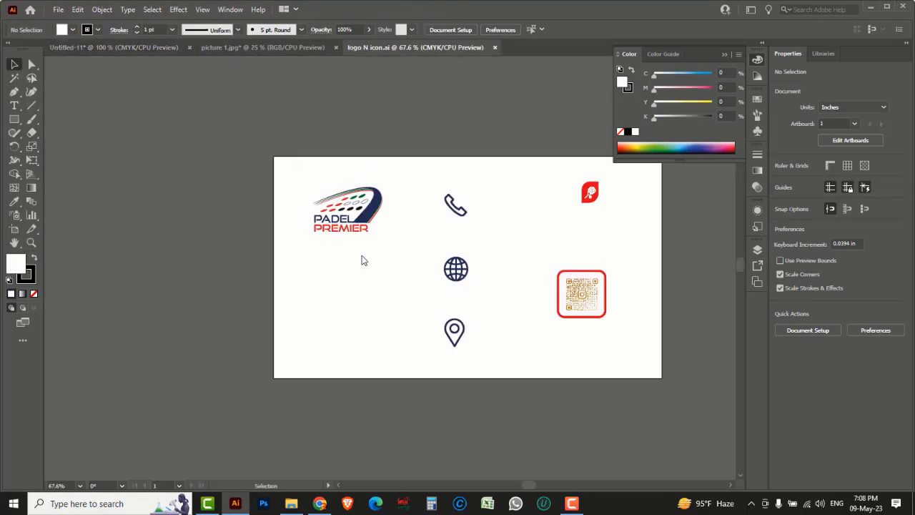
{"action": "left_click_drag", "start_coordinate": [433, 183], "coordinate": [488, 357]}
{"action": "key", "text": "a"}
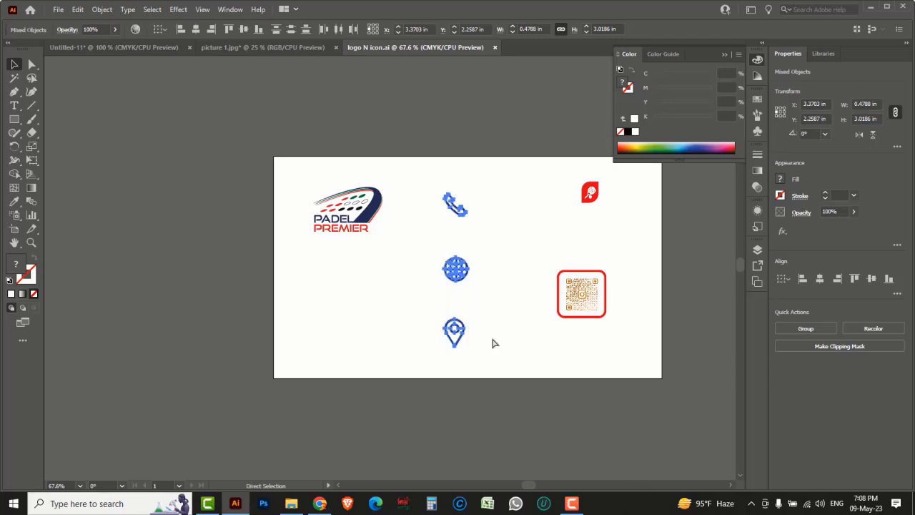
{"action": "key", "text": "v"}
Step: Paste the icons into the flyer, stacked below the GET IN TOUCH heading
{"action": "left_click", "coordinate": [133, 48]}
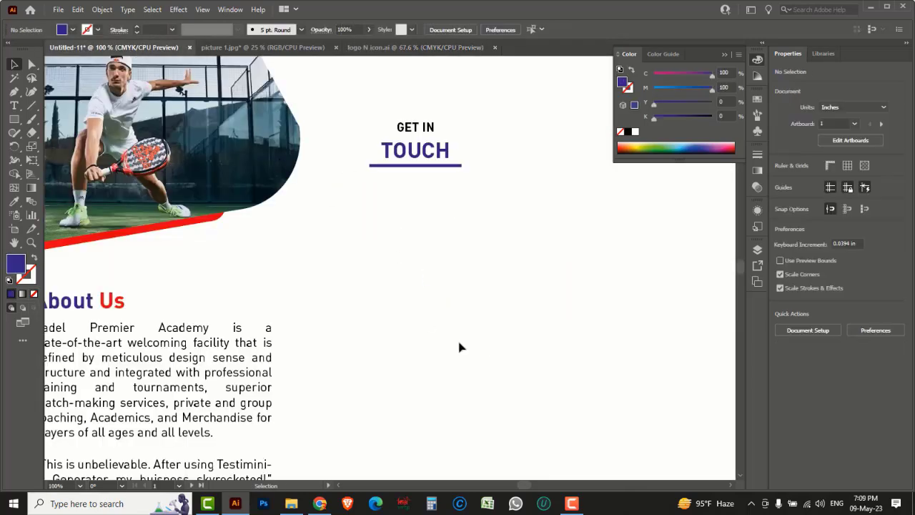
{"action": "key", "text": "a"}
{"action": "key", "text": "ctrl+v"}
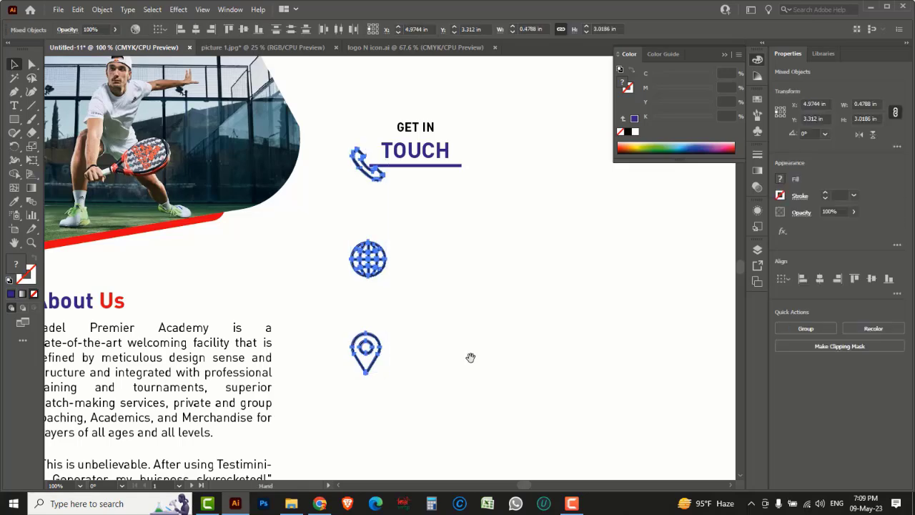
{"action": "scroll", "coordinate": [472, 307], "scroll_direction": "down", "scroll_amount": 3}
{"action": "key", "text": "v"}
{"action": "left_click_drag", "start_coordinate": [381, 163], "coordinate": [425, 234]}
{"action": "left_click", "coordinate": [494, 221]}
Step: Duplicate the GET IN TOUCH heading beside the phone icon and clear its text
{"action": "key", "text": "space"}
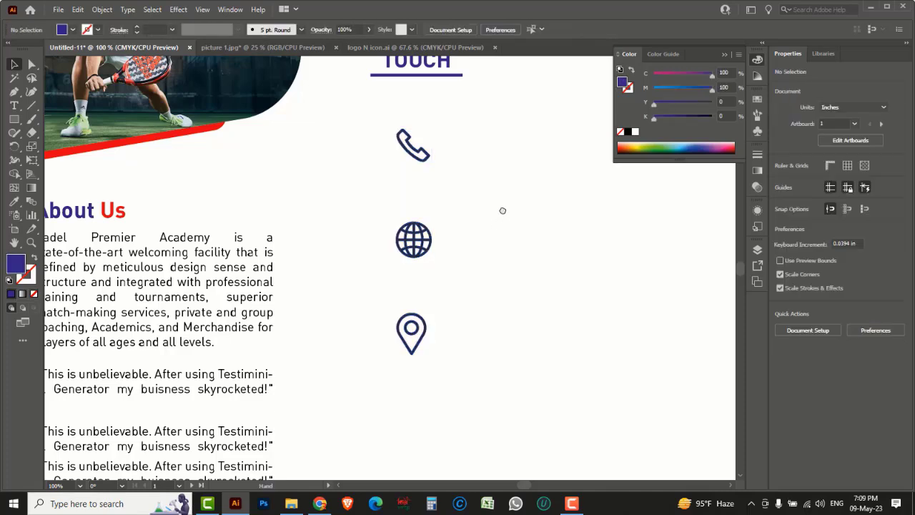
{"action": "left_click_drag", "start_coordinate": [502, 210], "coordinate": [487, 260]}
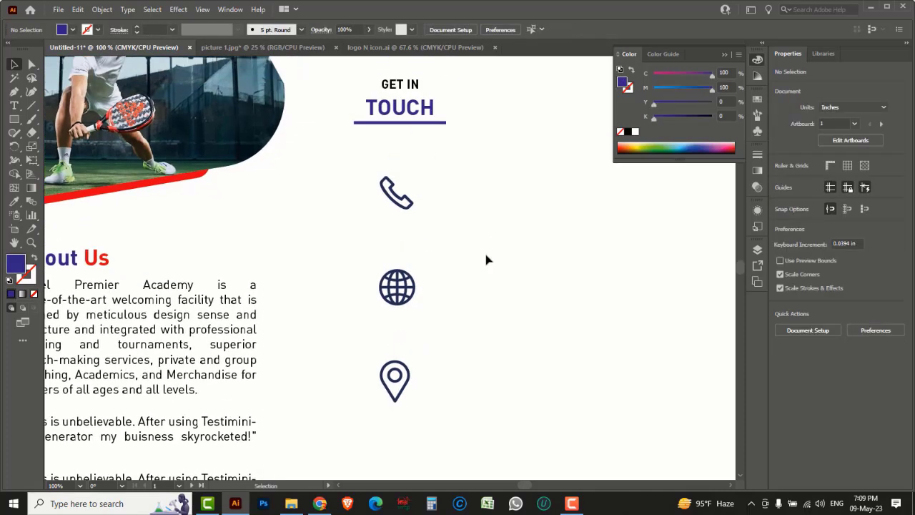
{"action": "left_click", "coordinate": [414, 87]}
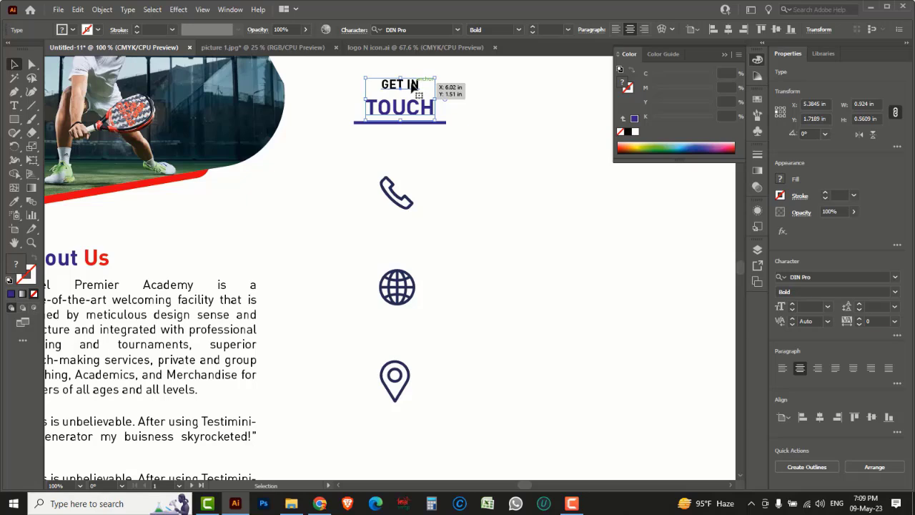
{"action": "left_click_drag", "start_coordinate": [413, 86], "coordinate": [491, 157]}
{"action": "triple_click", "coordinate": [491, 156]}
{"action": "key", "text": "ctrl+a"}
{"action": "key", "text": "BackSpace"}
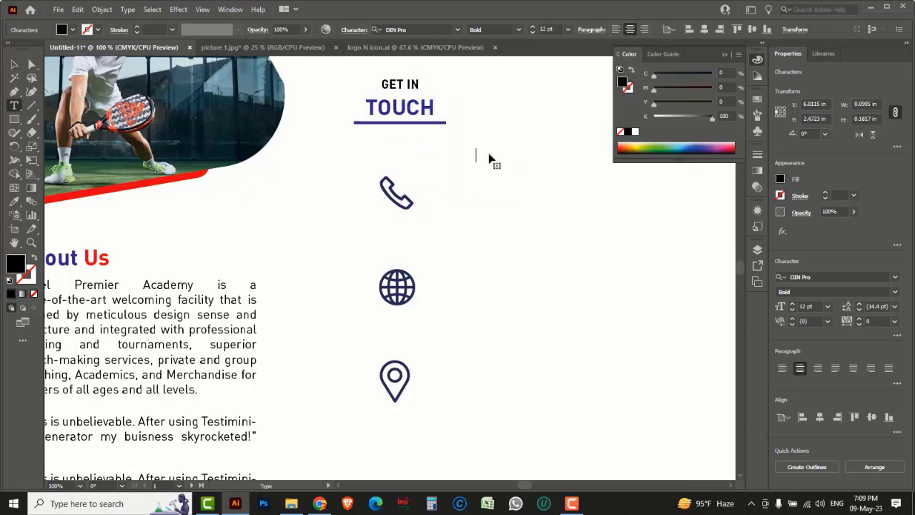
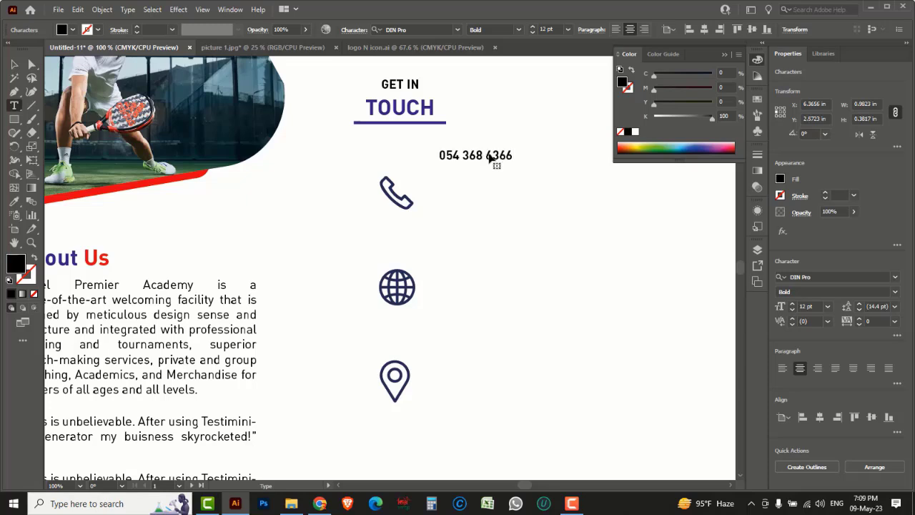
Step: Type the two contact phone numbers on separate lines
{"action": "key", "text": "Return"}
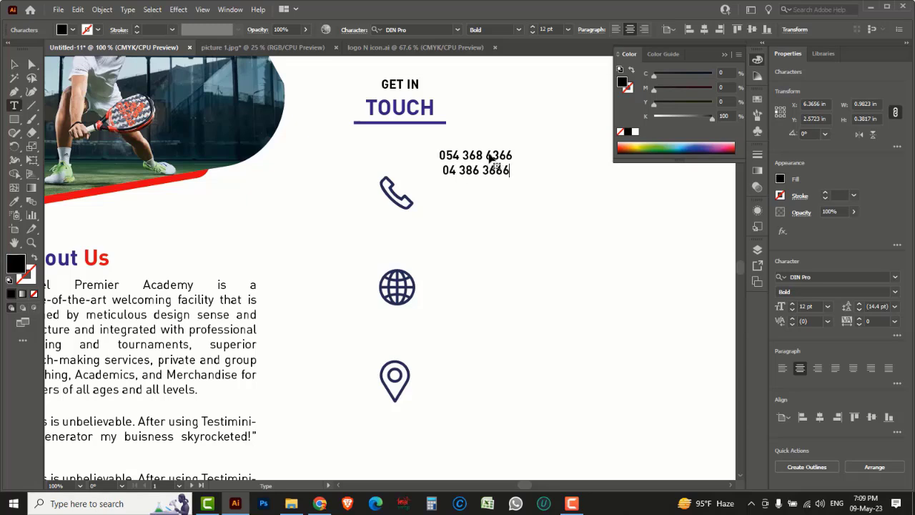
{"action": "key", "text": "Escape"}
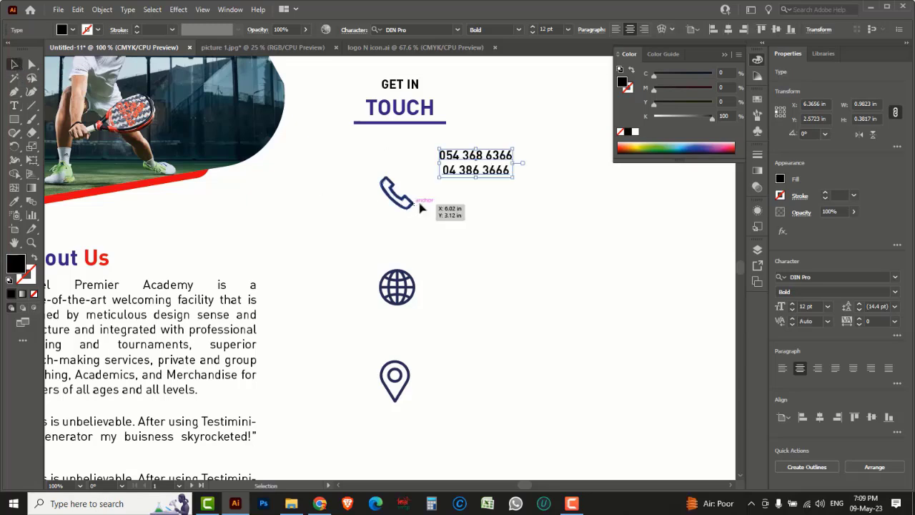
{"action": "left_click_drag", "start_coordinate": [498, 178], "coordinate": [420, 343]}
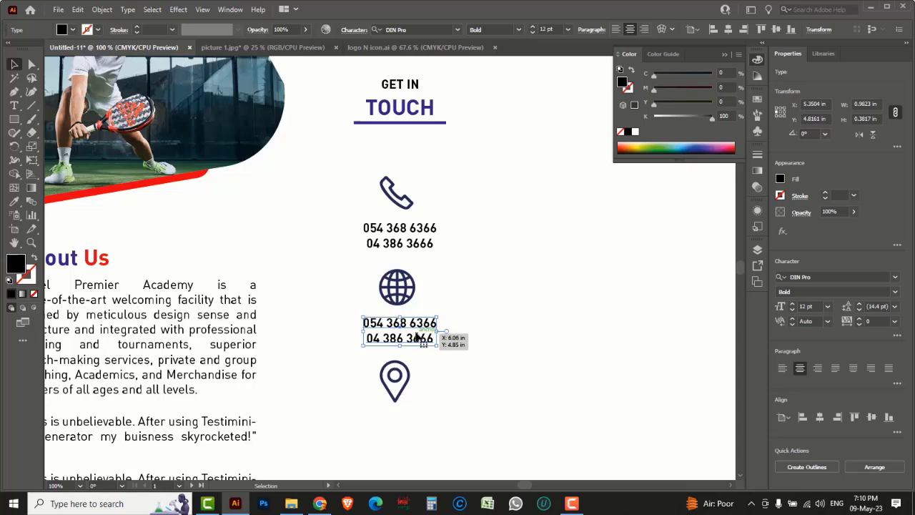
{"action": "triple_click", "coordinate": [412, 324]}
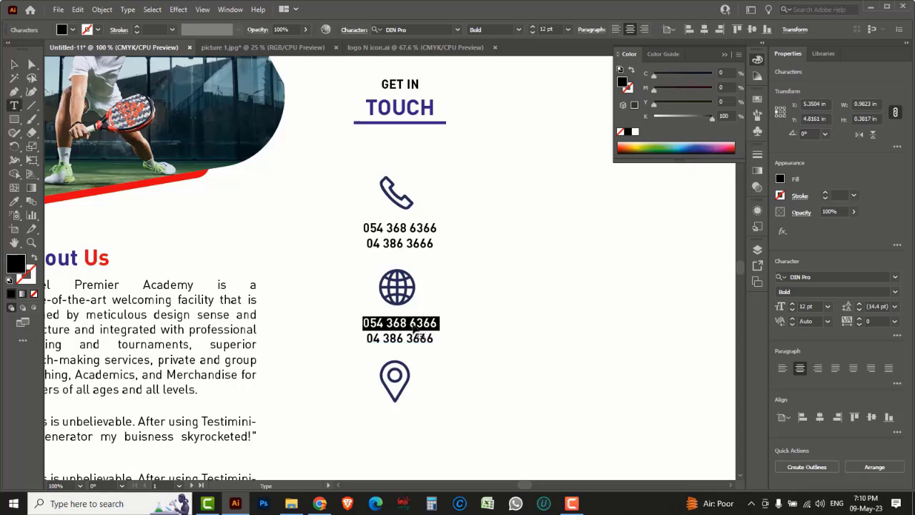
{"action": "key", "text": "ctrl+a"}
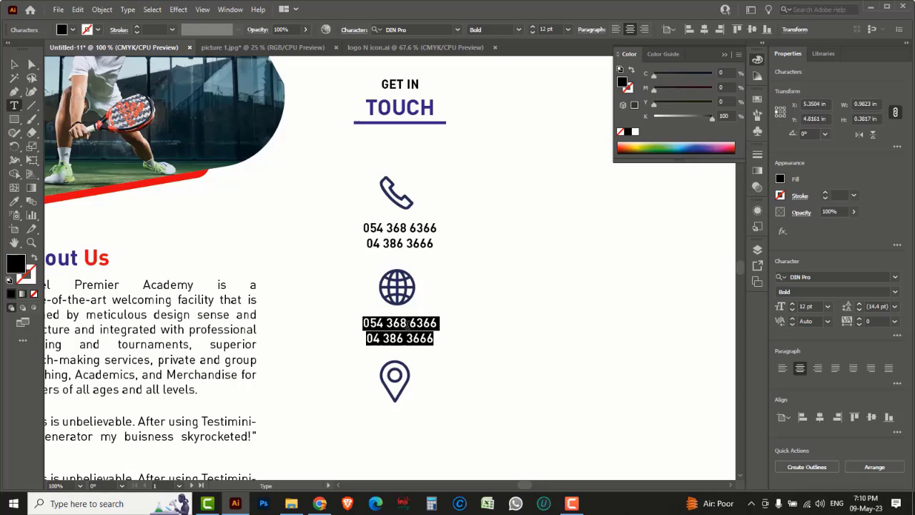
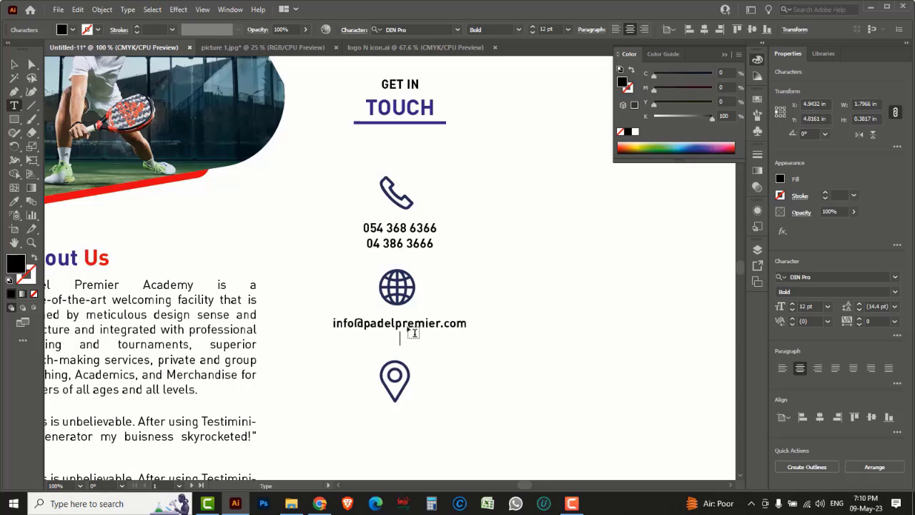
{"action": "type", "text": "www.padelpremier.com"}
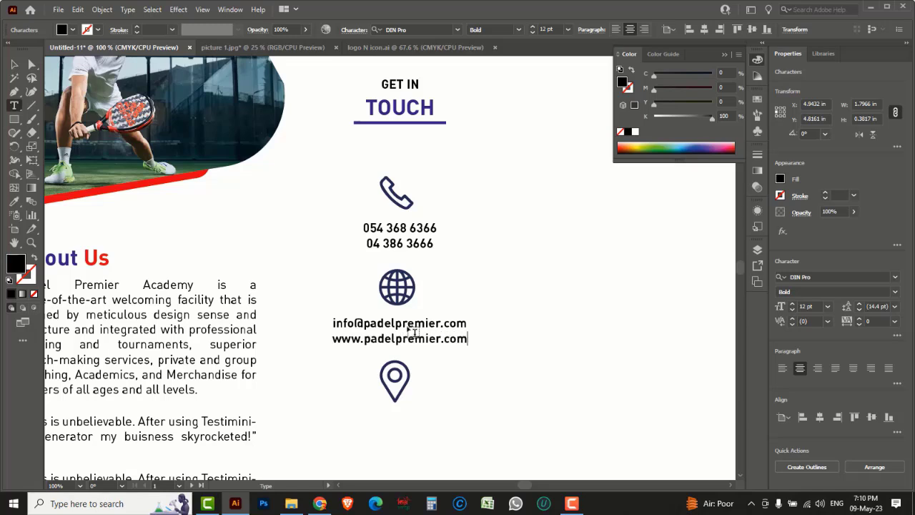
Step: Copy the e-mail/website text below the pin icon and replace it with the two-line warehouse address
{"action": "left_click", "coordinate": [14, 64]}
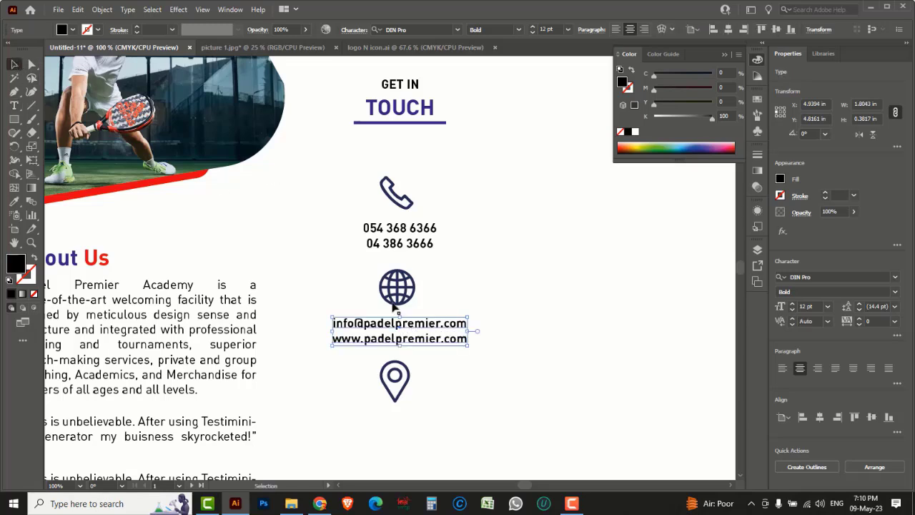
{"action": "left_click_drag", "start_coordinate": [443, 342], "coordinate": [439, 434]}
{"action": "key", "text": "t"}
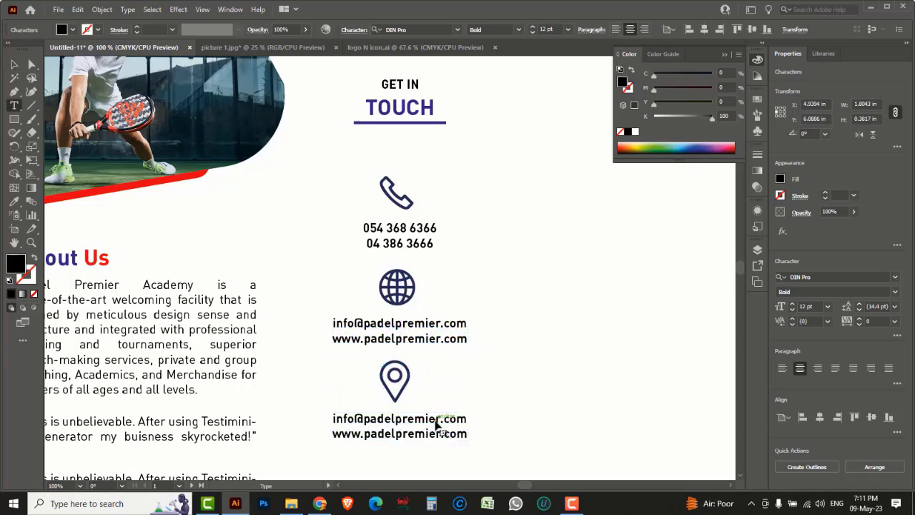
{"action": "triple_click", "coordinate": [438, 420]}
{"action": "key", "text": "ctrl+a"}
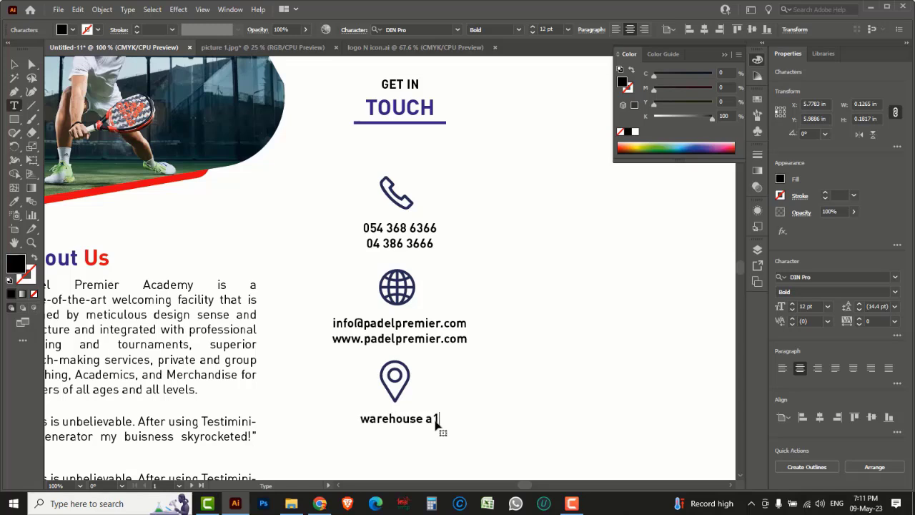
{"action": "key", "text": "BackSpace"}
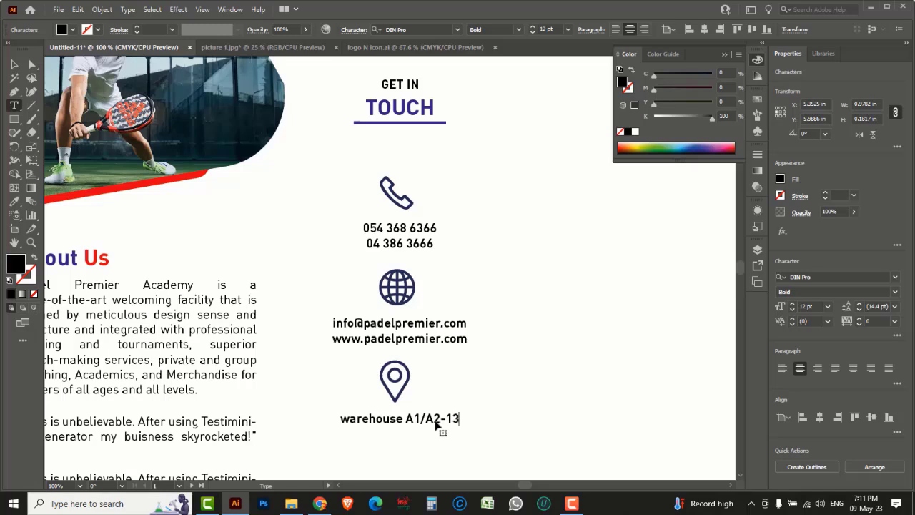
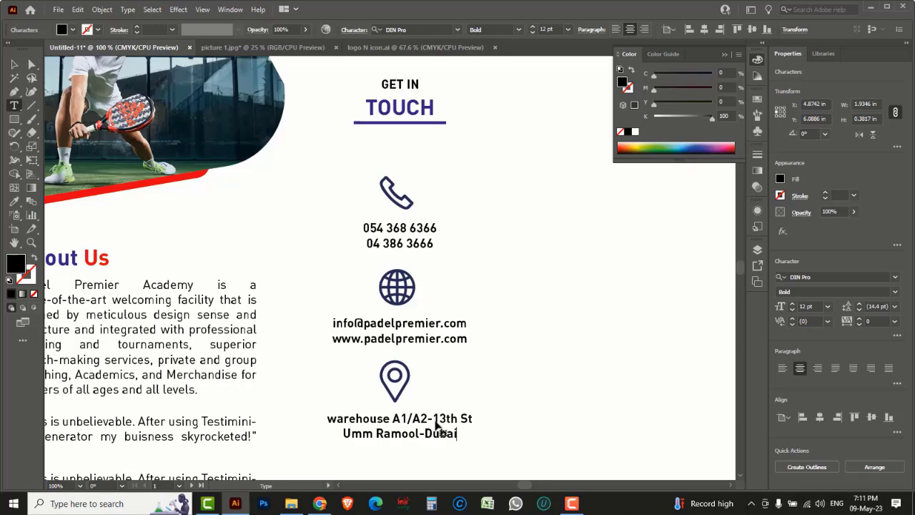
{"action": "left_click", "coordinate": [14, 65]}
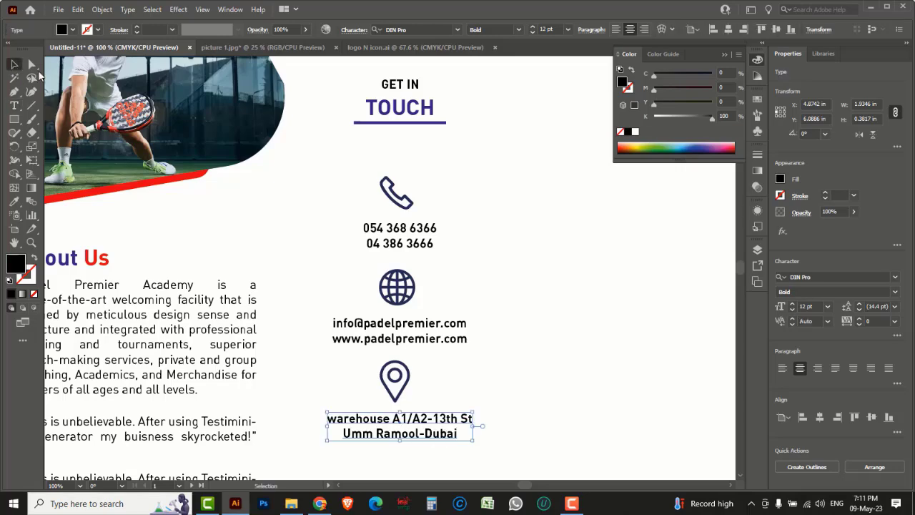
{"action": "left_click", "coordinate": [478, 247]}
Step: Copy the PADEL PREMIER logo from logo N icon.ai into the flyer's top-right corner
{"action": "key", "text": "ctrl+minus"}
{"action": "key", "text": "ctrl+minus"}
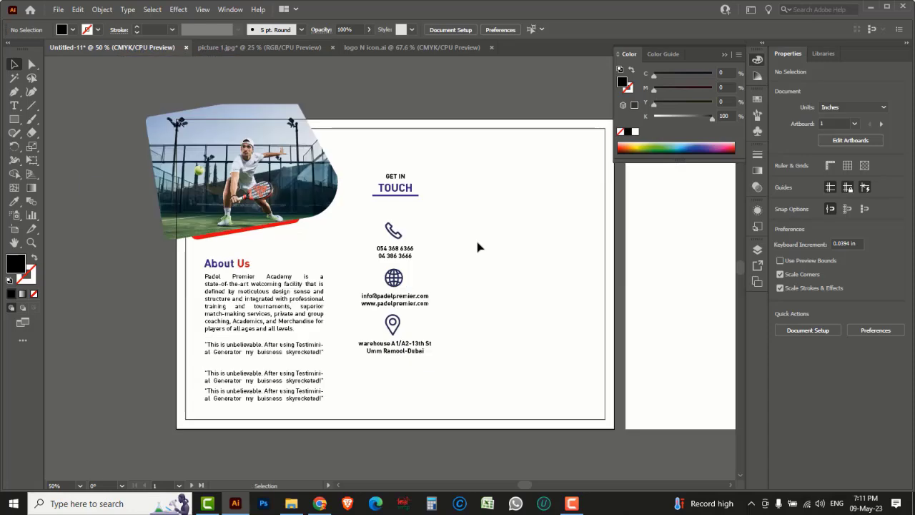
{"action": "left_click_drag", "start_coordinate": [493, 263], "coordinate": [435, 288]}
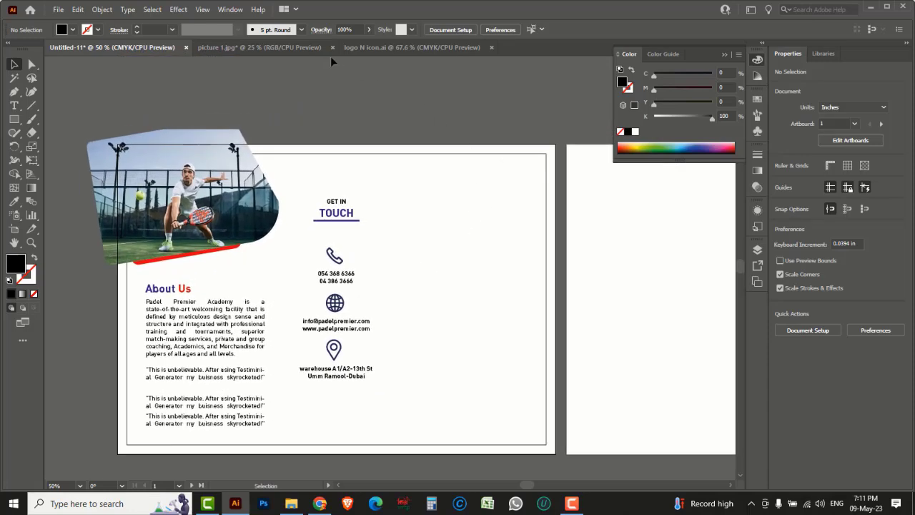
{"action": "left_click", "coordinate": [359, 48]}
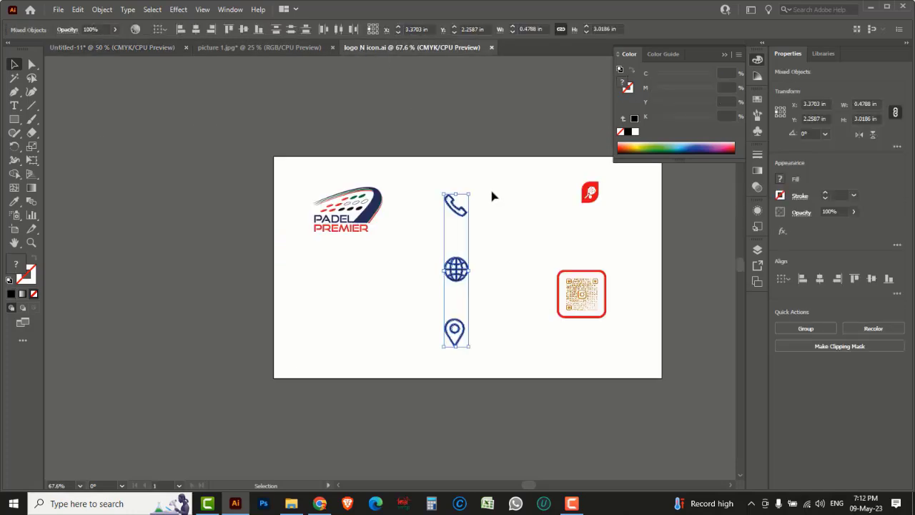
{"action": "left_click_drag", "start_coordinate": [279, 166], "coordinate": [392, 255]}
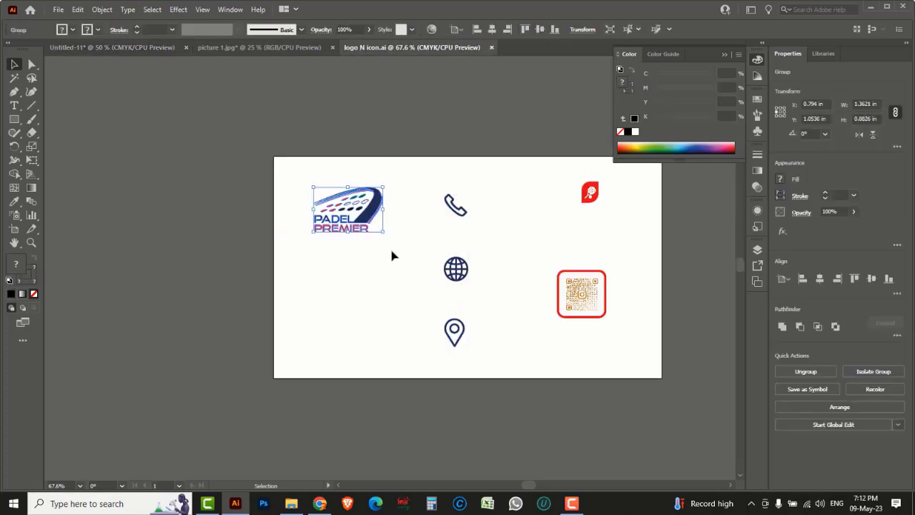
{"action": "left_click", "coordinate": [147, 48]}
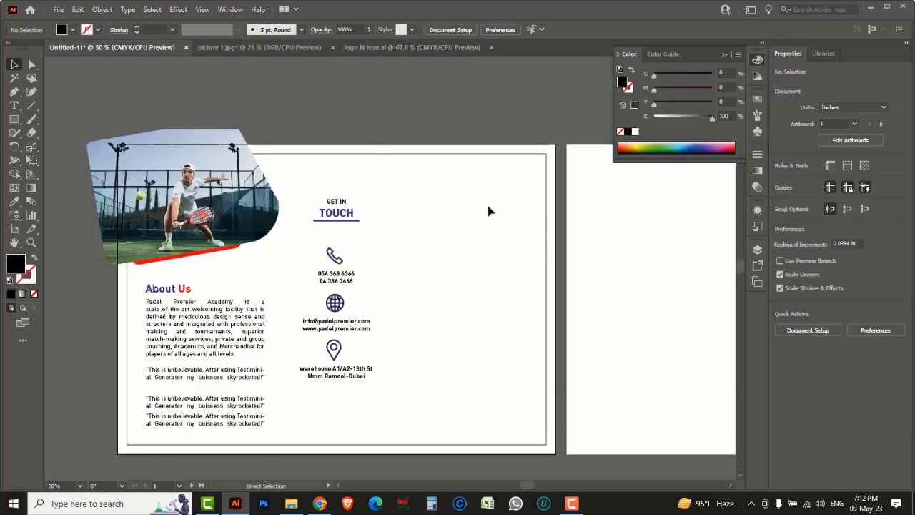
{"action": "key", "text": "ctrl+v"}
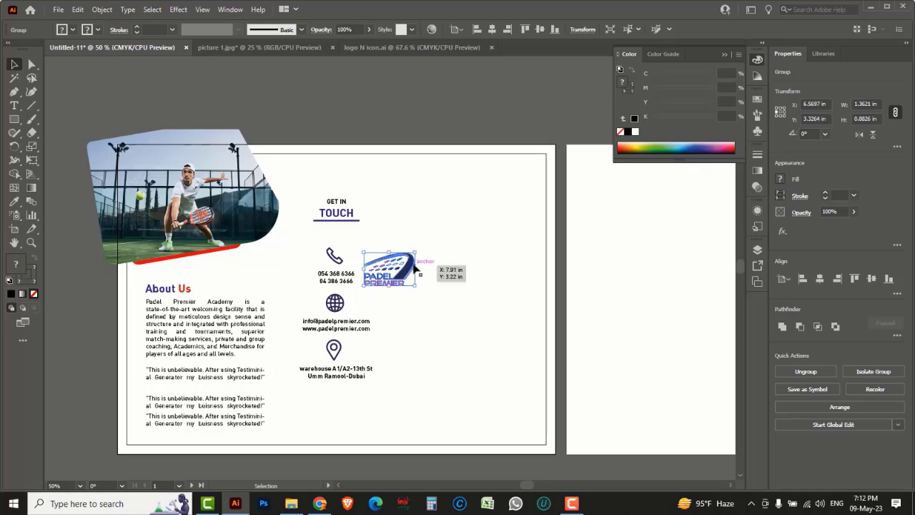
{"action": "left_click_drag", "start_coordinate": [413, 266], "coordinate": [540, 175]}
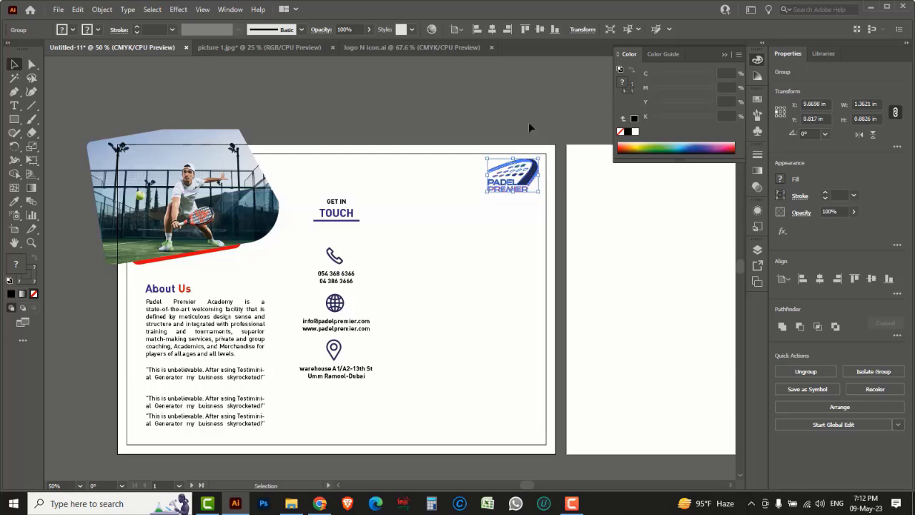
{"action": "left_click", "coordinate": [529, 115]}
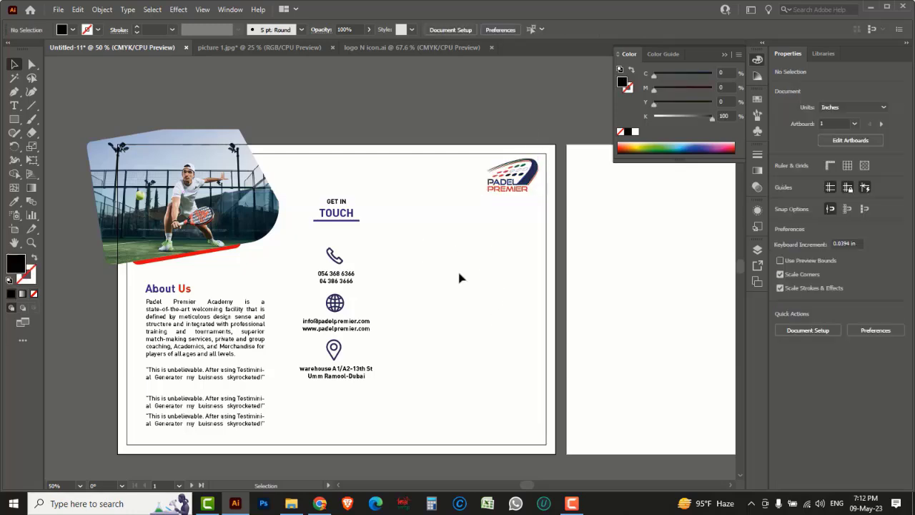
Step: Draw a 4.8081 in circle beside the contact column, shift it down, and fill it 8% K grey
{"action": "left_click_drag", "start_coordinate": [15, 118], "coordinate": [66, 146]}
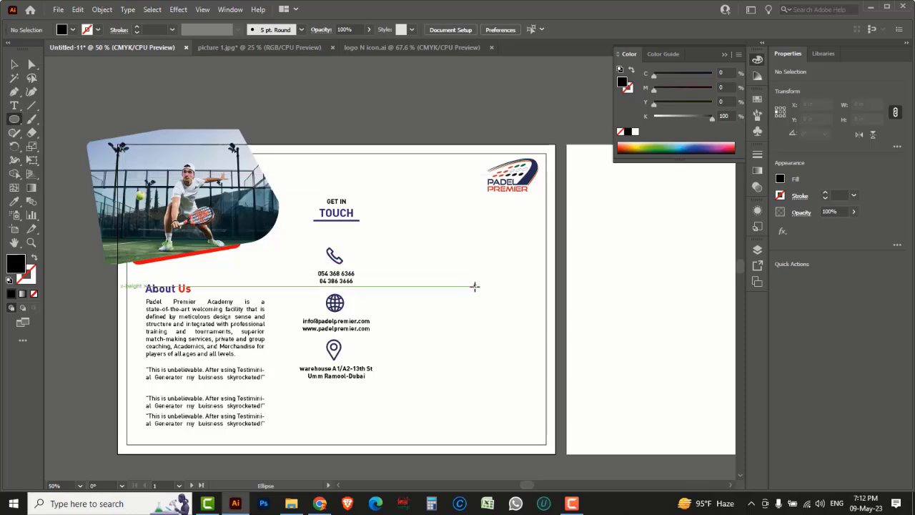
{"action": "left_click_drag", "start_coordinate": [476, 288], "coordinate": [545, 376]}
{"action": "left_click", "coordinate": [16, 64]}
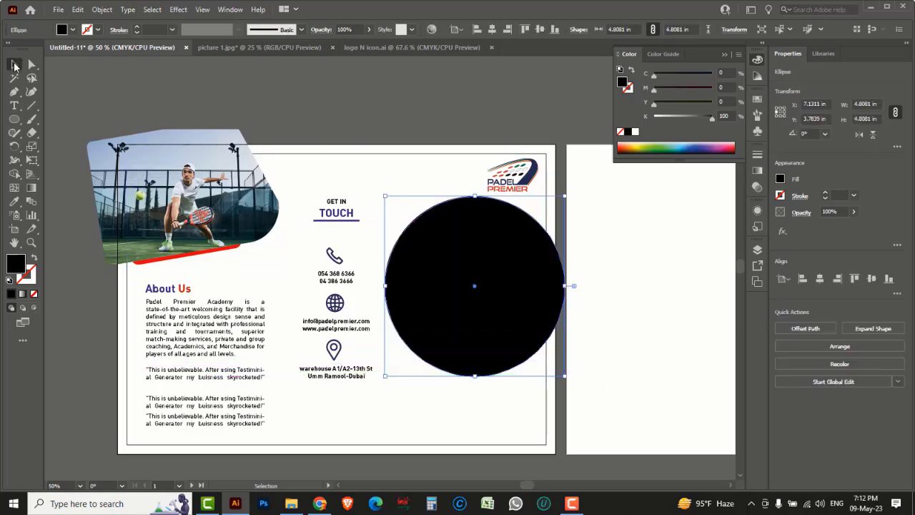
{"action": "left_click_drag", "start_coordinate": [447, 202], "coordinate": [444, 211]}
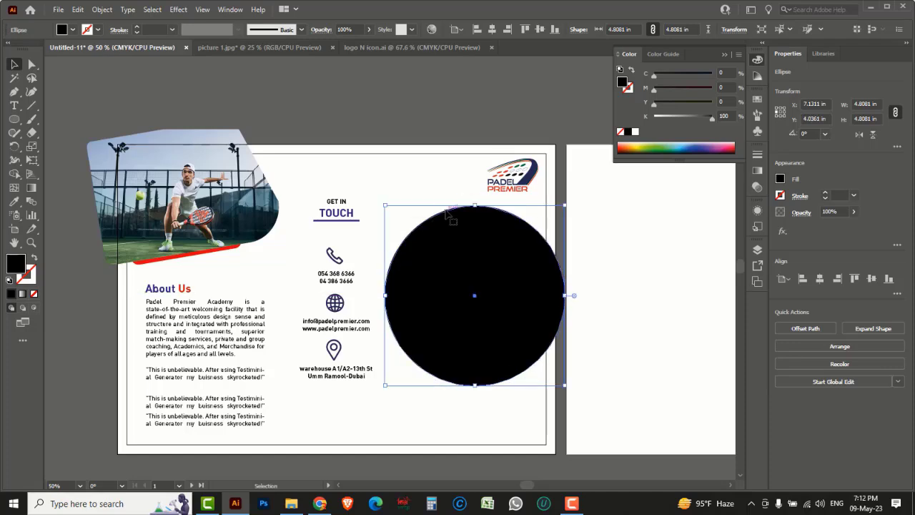
{"action": "left_click", "coordinate": [663, 116]}
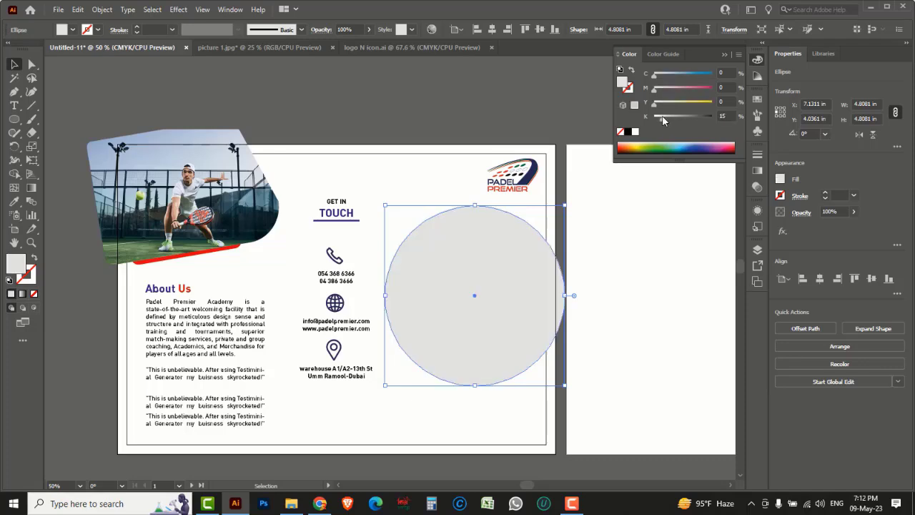
{"action": "left_click_drag", "start_coordinate": [663, 115], "coordinate": [659, 117]}
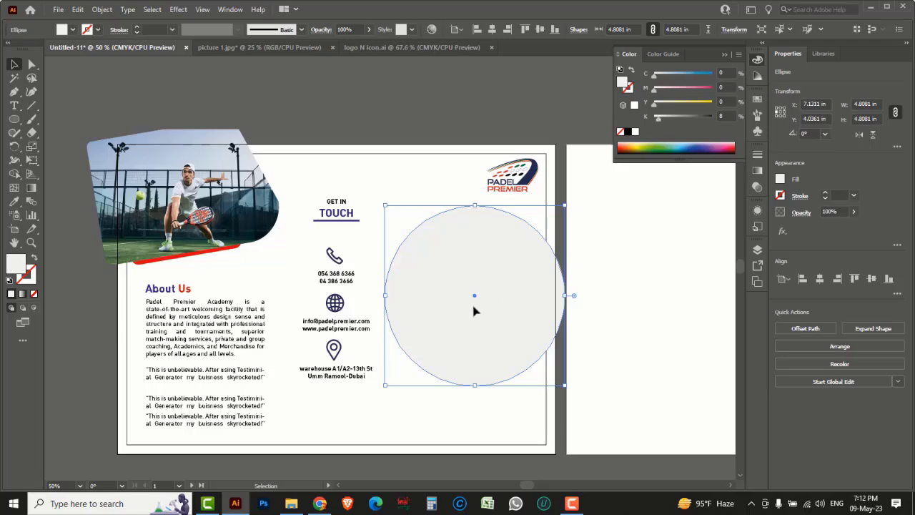
Step: Apply a -0.25 in Offset Path to create an inner 4.3081 in concentric circle
{"action": "left_click", "coordinate": [101, 9]}
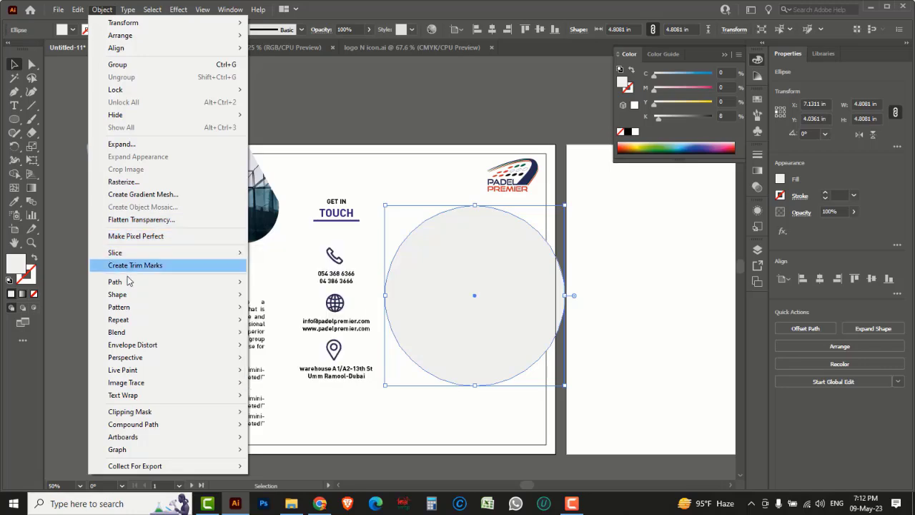
{"action": "mouse_move", "coordinate": [128, 284]}
{"action": "left_click", "coordinate": [293, 324]}
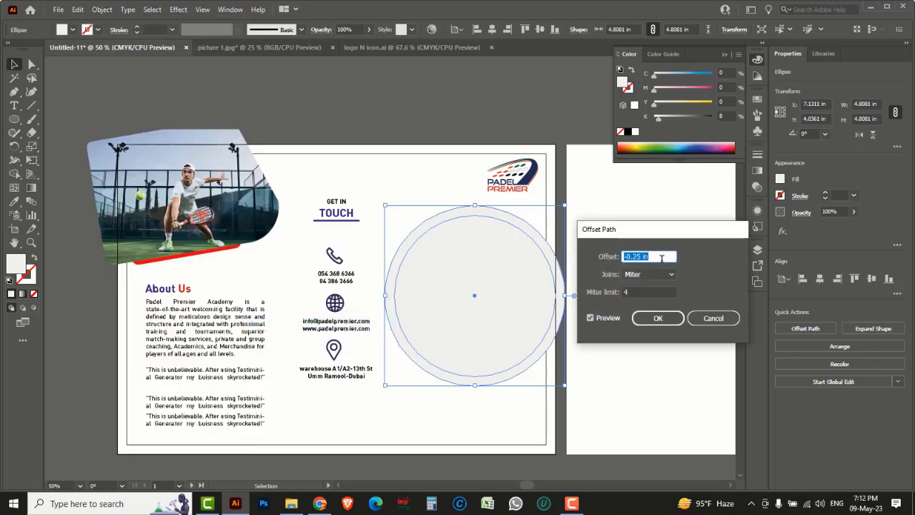
{"action": "key", "text": "Down"}
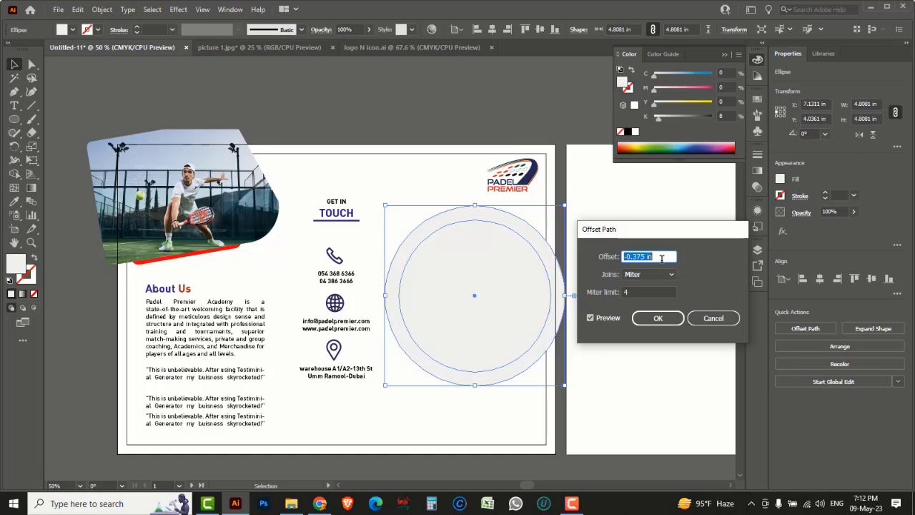
{"action": "key", "text": "Up"}
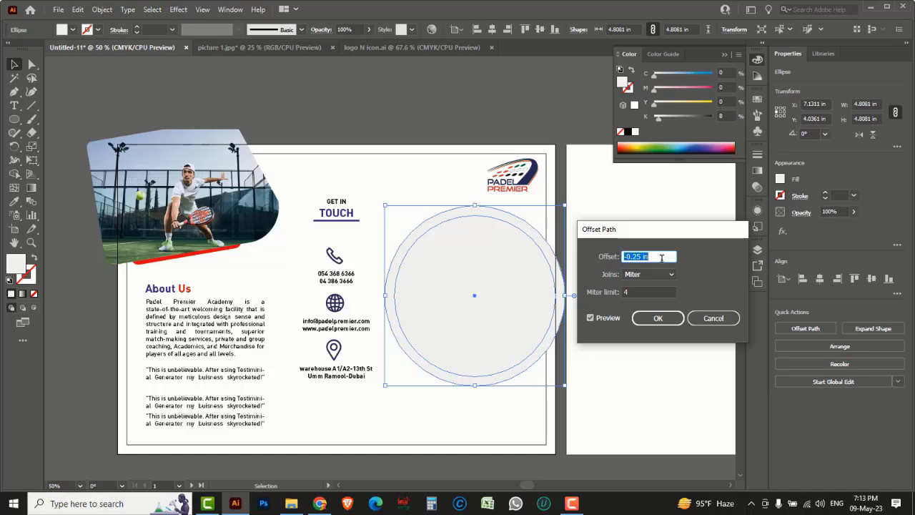
{"action": "left_click", "coordinate": [658, 319]}
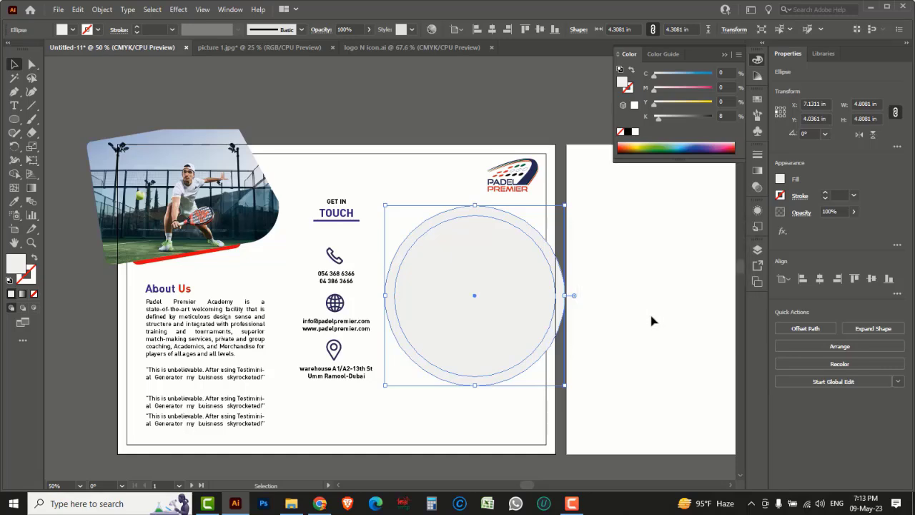
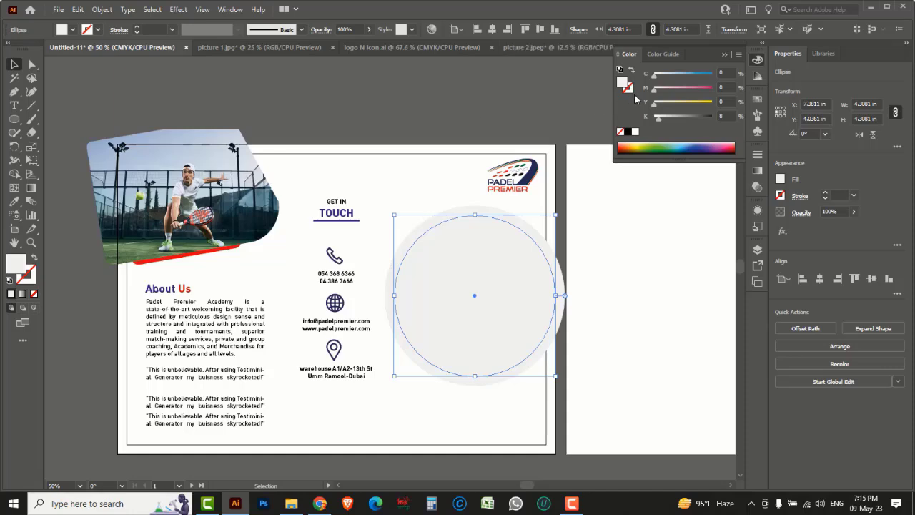
Step: Outline the light grey circle with a 1 pt black (K 100) stroke
{"action": "left_click", "coordinate": [628, 131]}
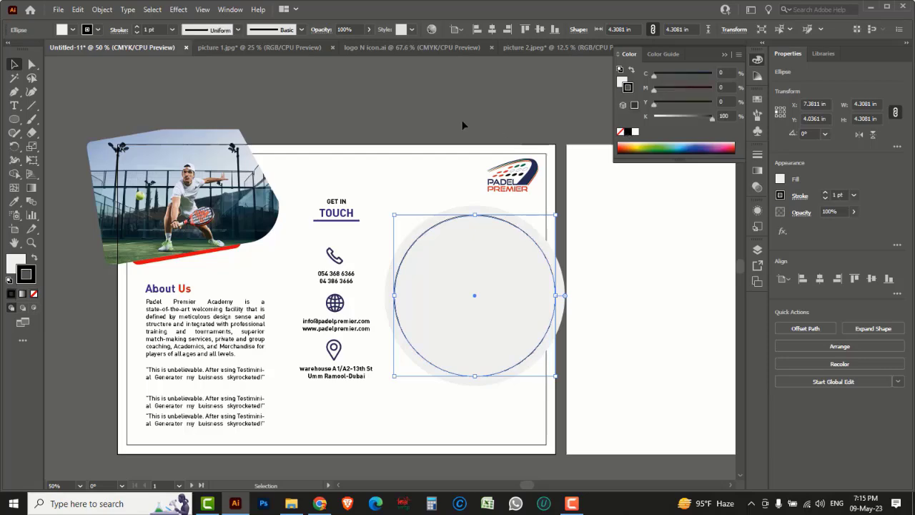
{"action": "left_click", "coordinate": [441, 118]}
Step: Open pictures 2, 3 and 4 in Illustrator
{"action": "left_click", "coordinate": [58, 9]}
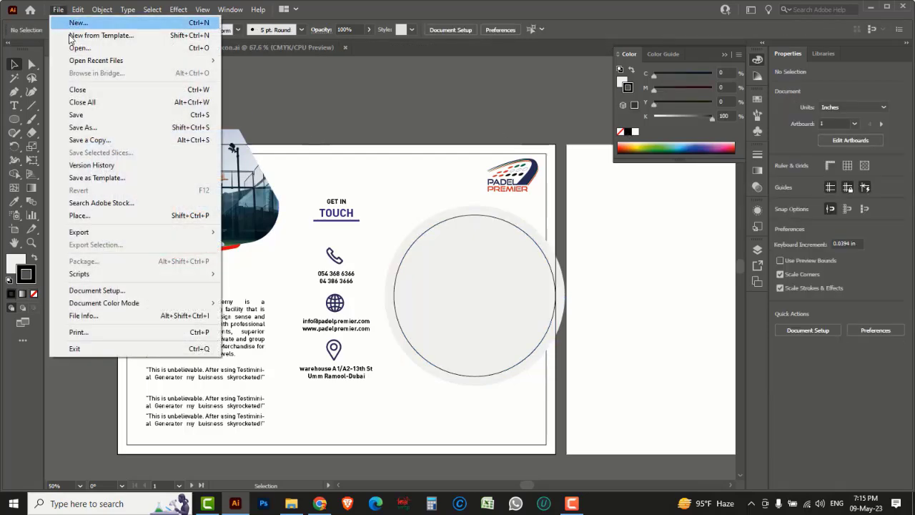
{"action": "left_click", "coordinate": [76, 48]}
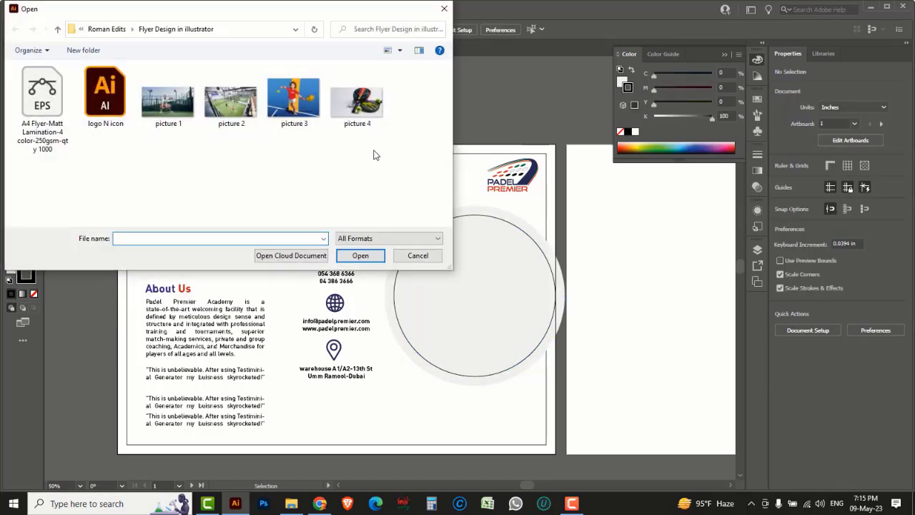
{"action": "left_click_drag", "start_coordinate": [376, 155], "coordinate": [204, 62]}
{"action": "left_click", "coordinate": [370, 260]}
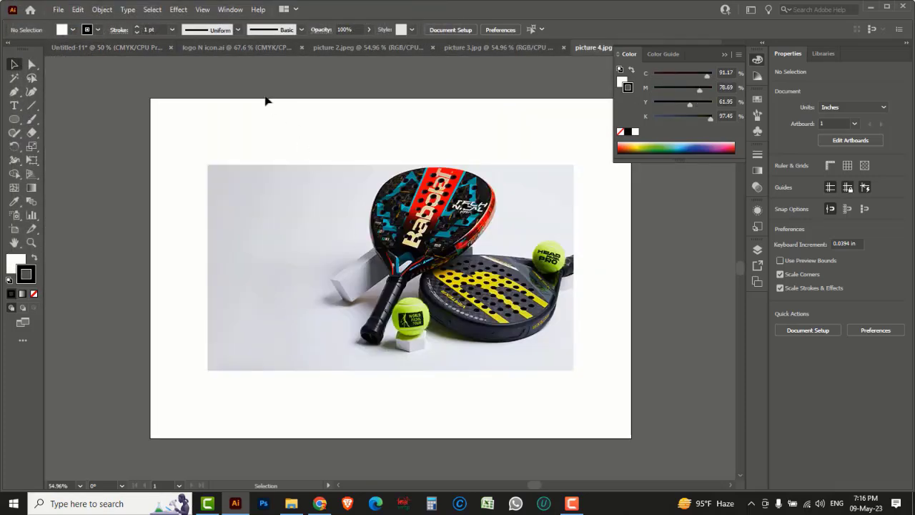
Step: Cut the padel court photo out of picture 2.jpeg and return to the Untitled-11 flyer
{"action": "left_click", "coordinate": [230, 47]}
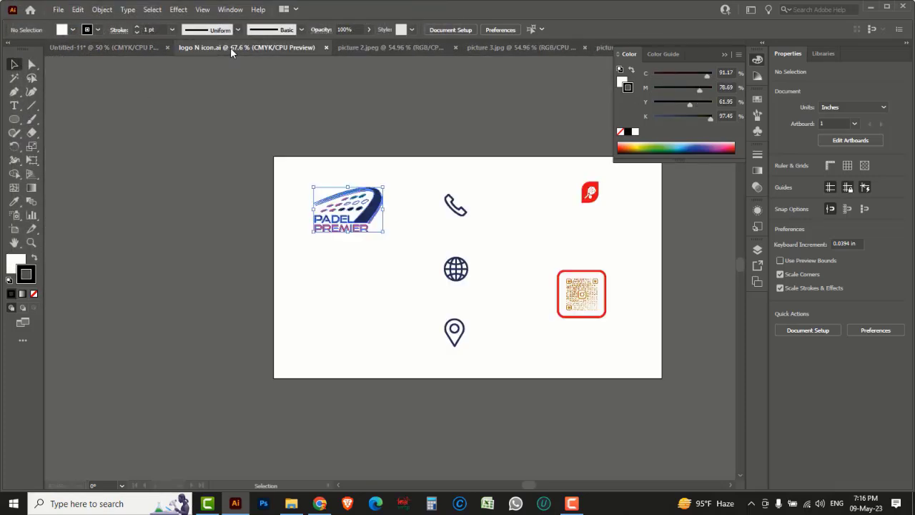
{"action": "left_click", "coordinate": [367, 47]}
{"action": "scroll", "coordinate": [379, 295], "scroll_direction": "down", "scroll_amount": 5, "text": "alt"}
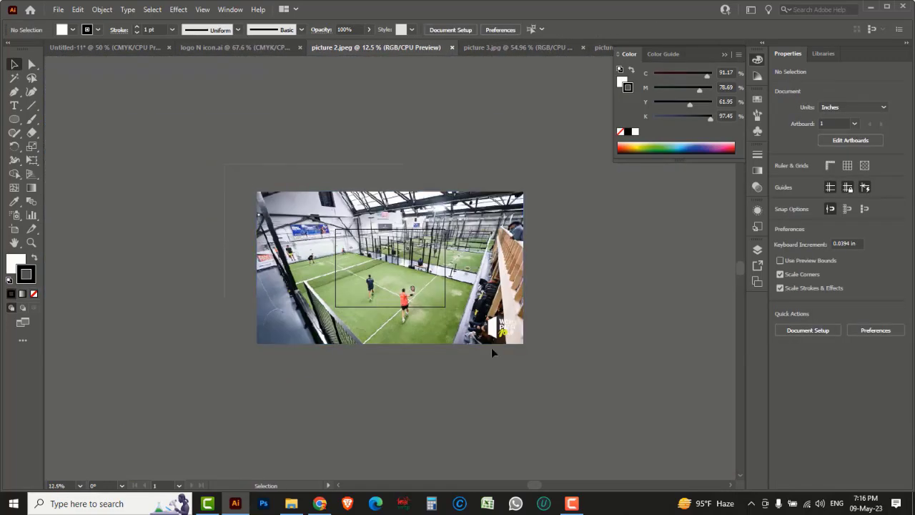
{"action": "left_click_drag", "start_coordinate": [491, 347], "coordinate": [428, 290]}
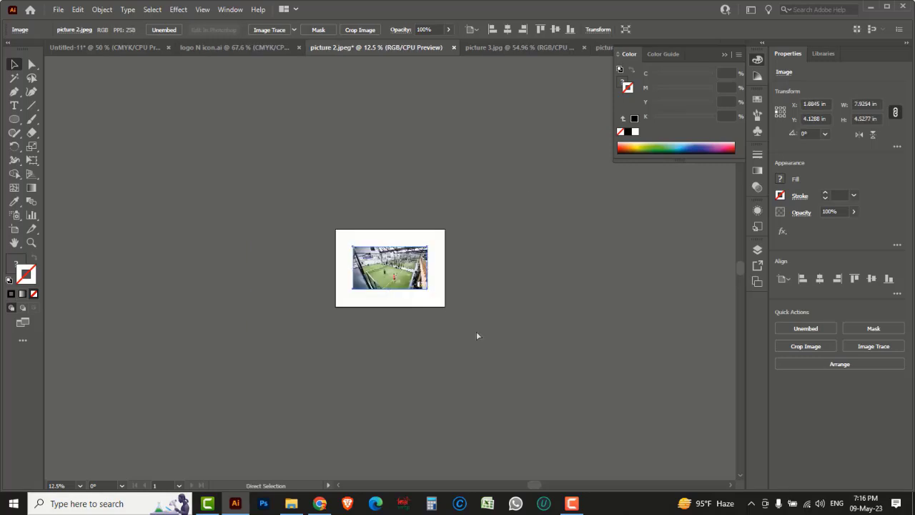
{"action": "key", "text": "Delete"}
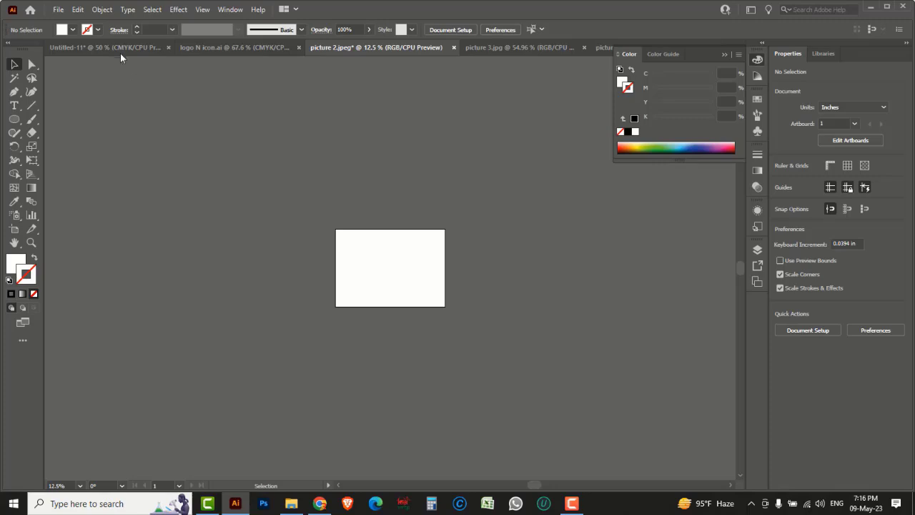
{"action": "left_click", "coordinate": [119, 48]}
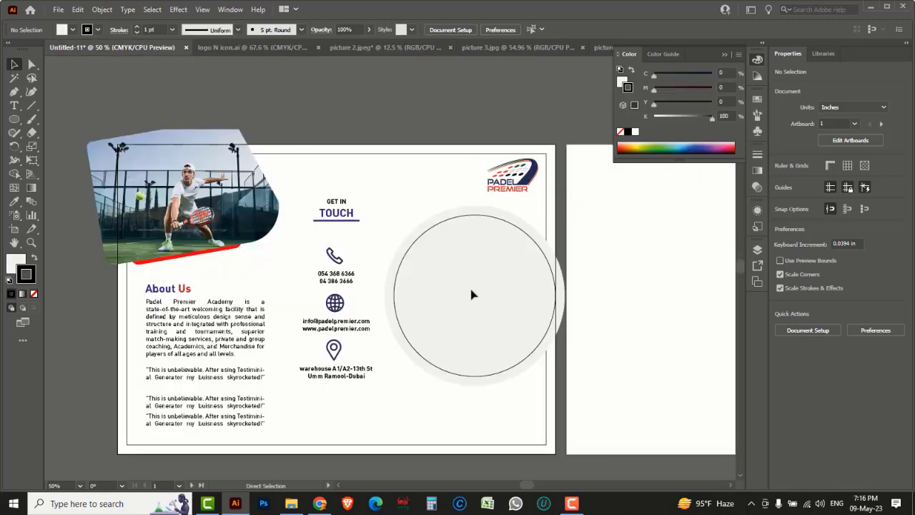
Step: Paste the court photo onto the flyer and enlarge it to about 8.46 × 4.83 in over the circle
{"action": "key", "text": "ctrl+v"}
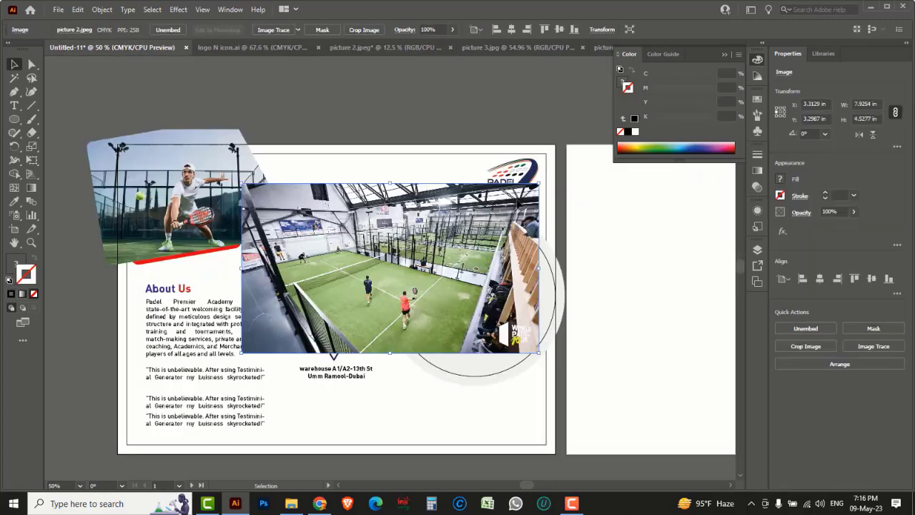
{"action": "left_click_drag", "start_coordinate": [542, 206], "coordinate": [582, 247]}
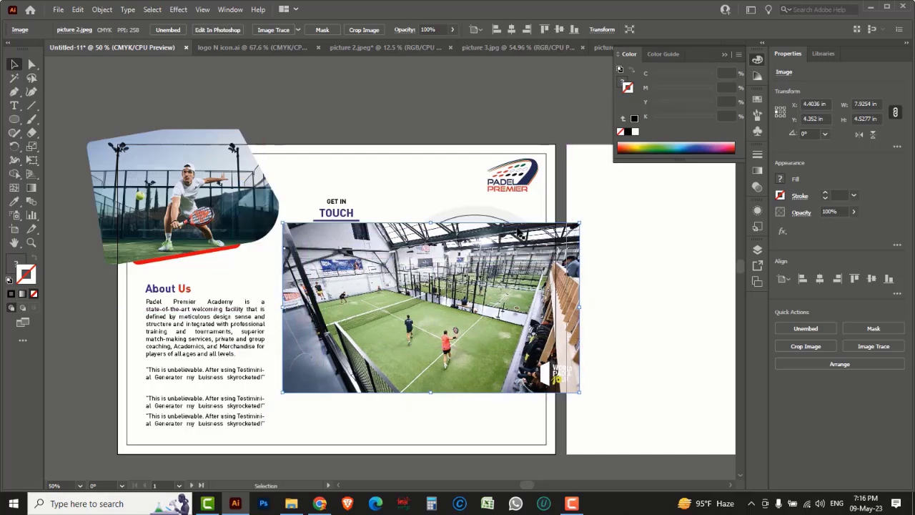
{"action": "left_click_drag", "start_coordinate": [537, 224], "coordinate": [550, 208]}
{"action": "left_click_drag", "start_coordinate": [593, 377], "coordinate": [614, 392]}
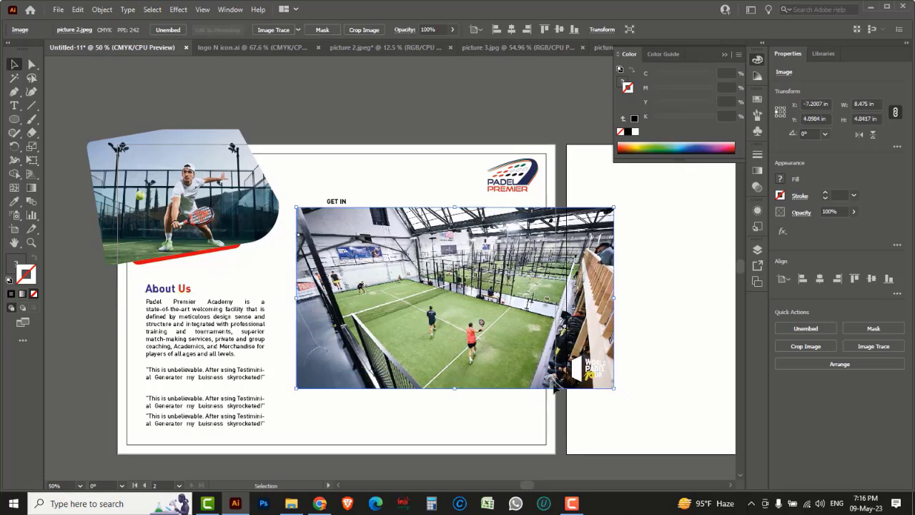
Step: Select the grey circle hidden beneath the photo using Outline view
{"action": "left_click", "coordinate": [458, 125]}
{"action": "key", "text": "ctrl+y"}
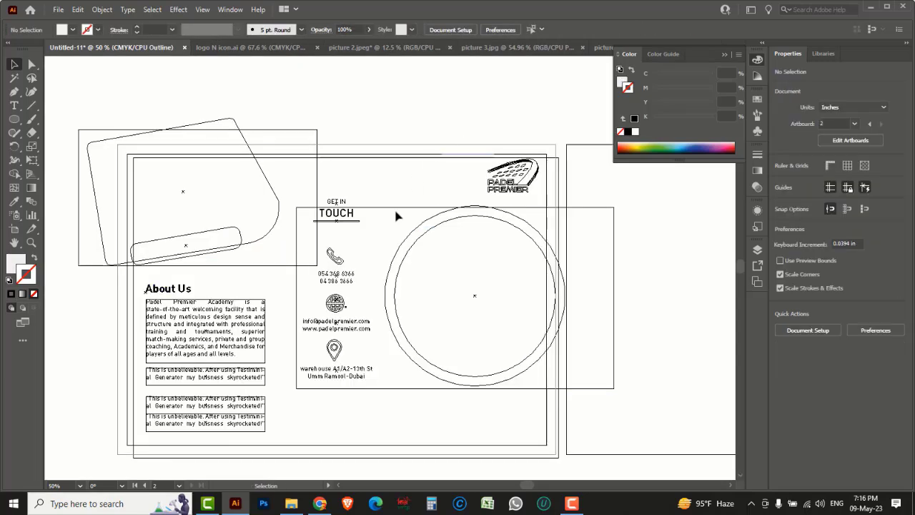
{"action": "left_click", "coordinate": [408, 258]}
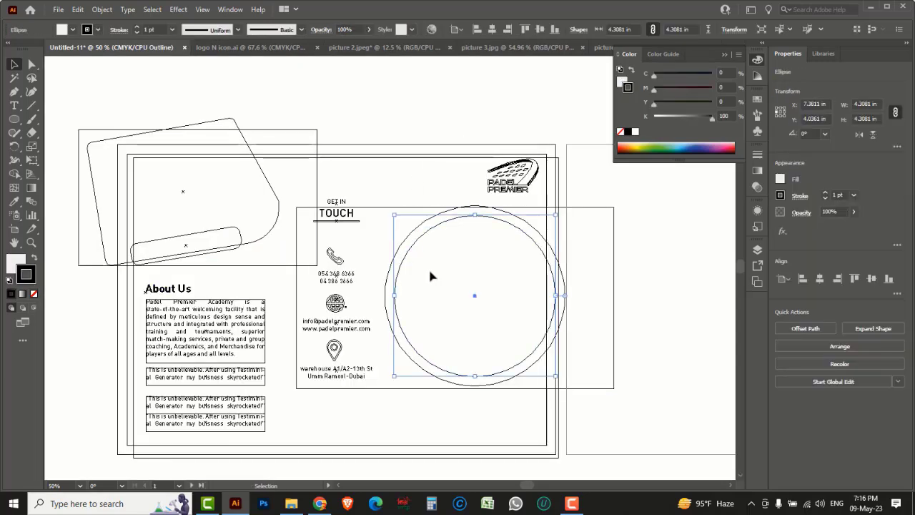
{"action": "key", "text": "ctrl+y"}
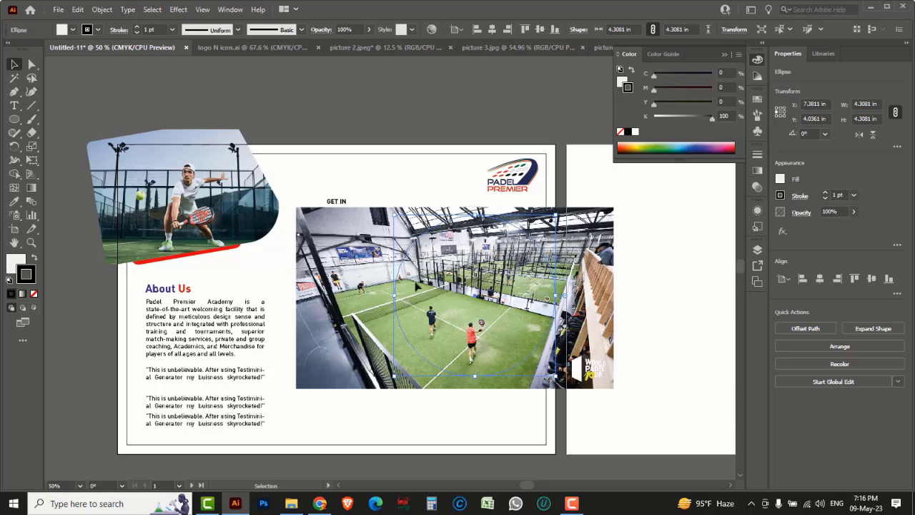
Step: Bring the circle in front of the photo with no fill and clip the photo to it
{"action": "right_click", "coordinate": [418, 285]}
{"action": "mouse_move", "coordinate": [458, 211]}
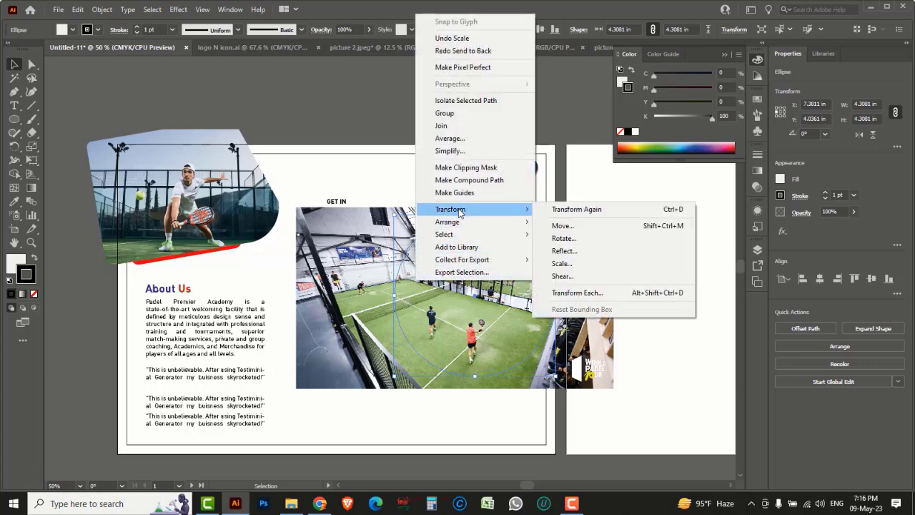
{"action": "mouse_move", "coordinate": [460, 227]}
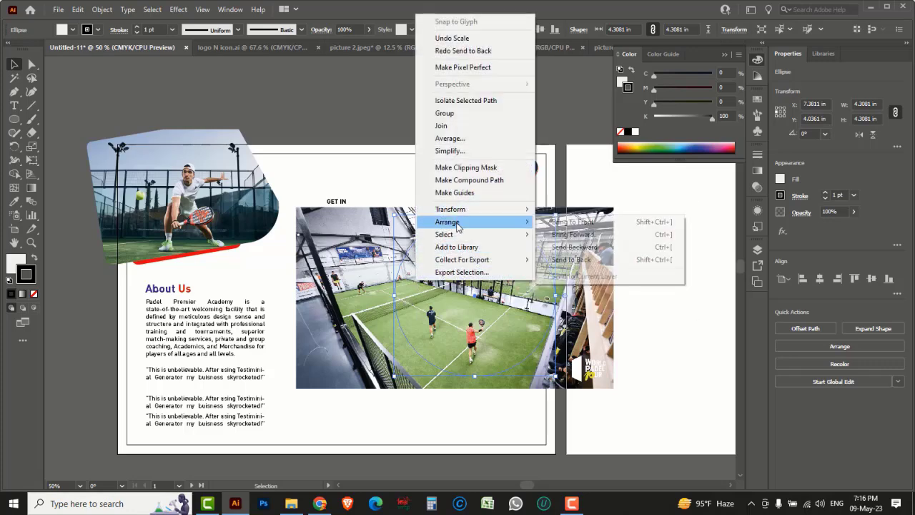
{"action": "left_click", "coordinate": [559, 225]}
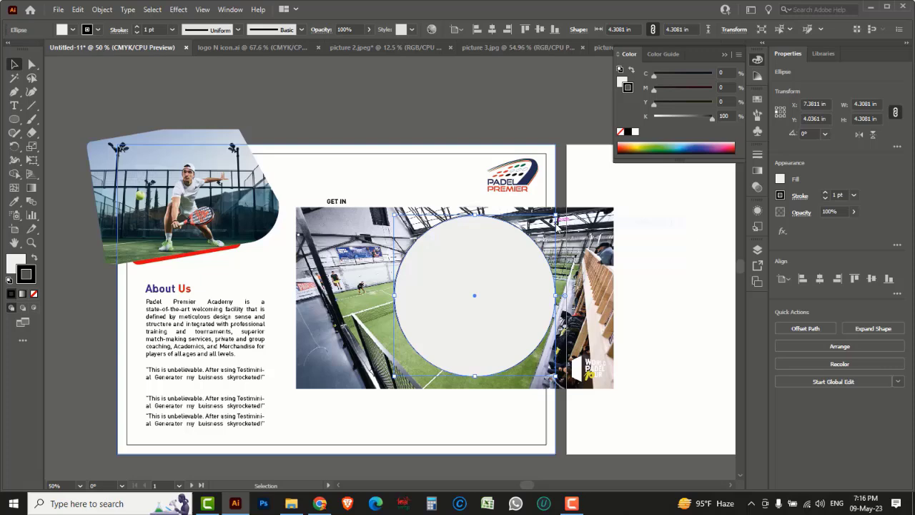
{"action": "left_click", "coordinate": [622, 82]}
{"action": "left_click", "coordinate": [621, 132]}
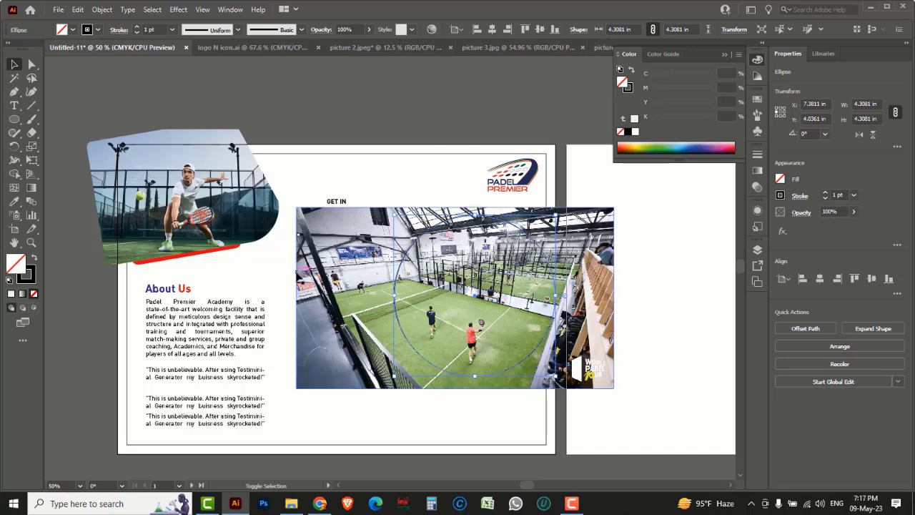
{"action": "left_click", "coordinate": [298, 272], "text": "shift"}
{"action": "right_click", "coordinate": [331, 256]}
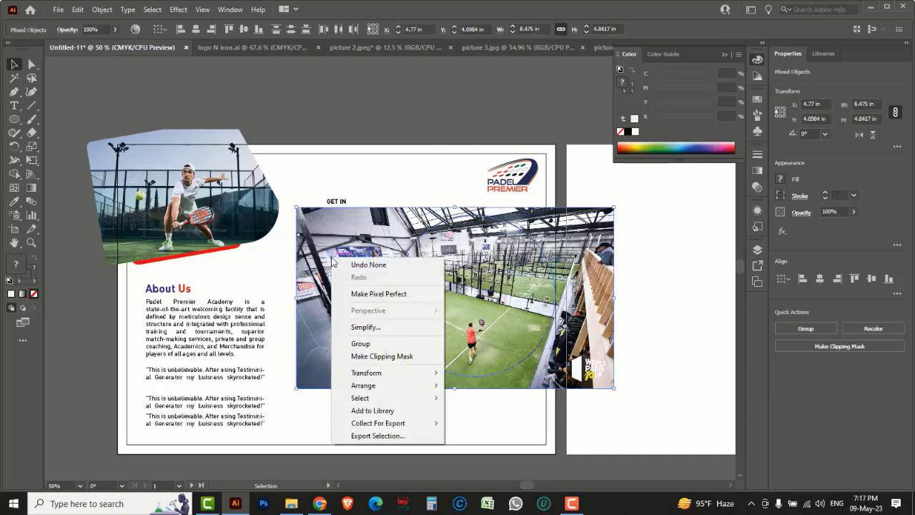
{"action": "left_click", "coordinate": [371, 356]}
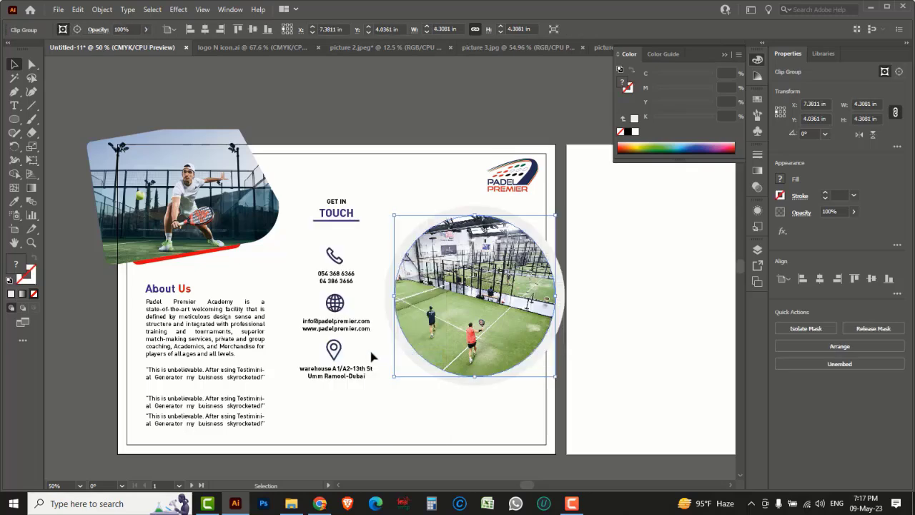
{"action": "left_click", "coordinate": [441, 115]}
Step: Fill the ring behind the circular photo with 5% black (K 5)
{"action": "left_click", "coordinate": [403, 238]}
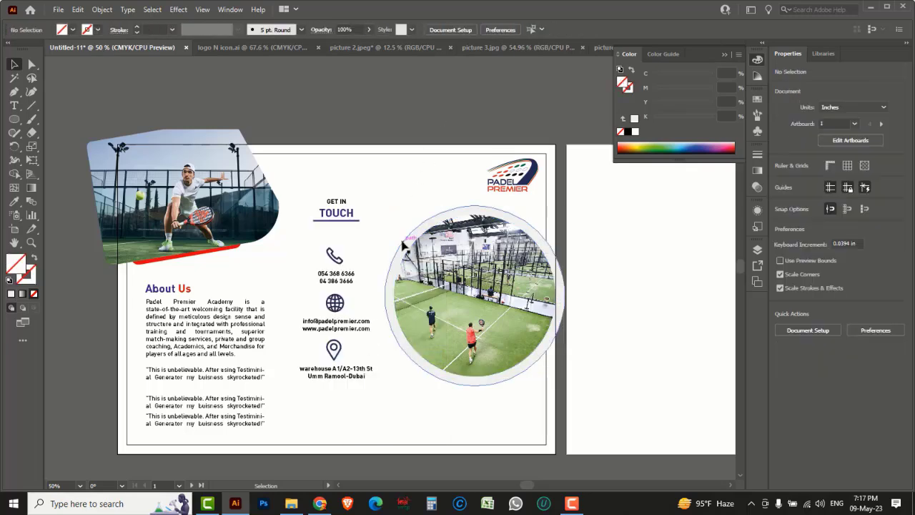
{"action": "left_click", "coordinate": [727, 116]}
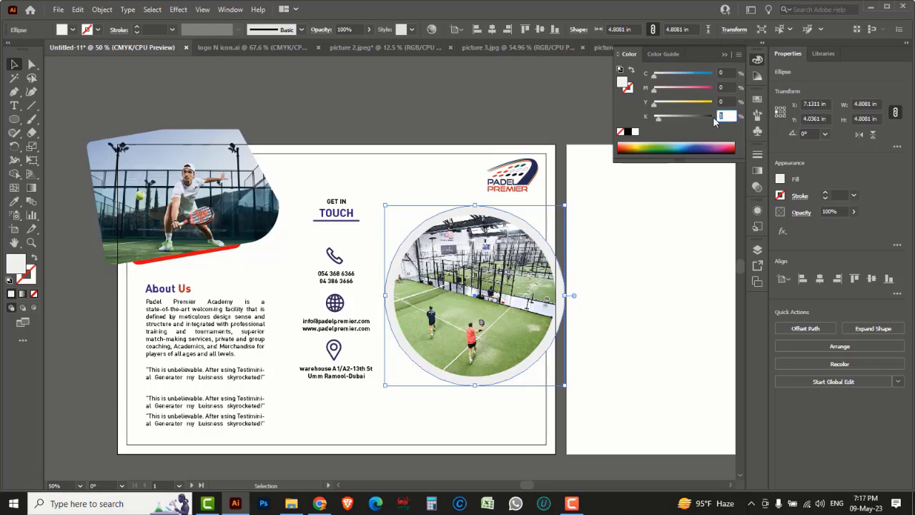
{"action": "type", "text": "5"}
{"action": "key", "text": "Return"}
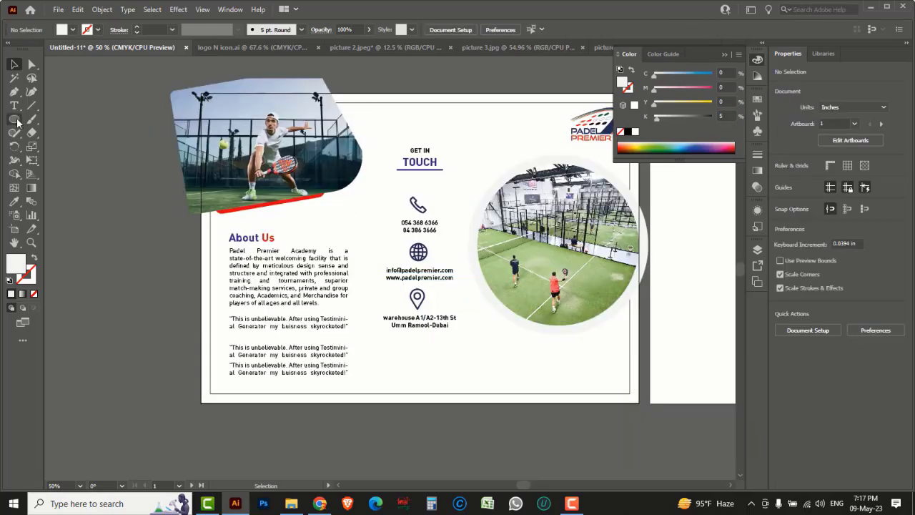
Step: Draw an 11.07 × 4.44 in rounded rectangle across the lower left and round its ends into a pill
{"action": "left_click", "coordinate": [17, 123]}
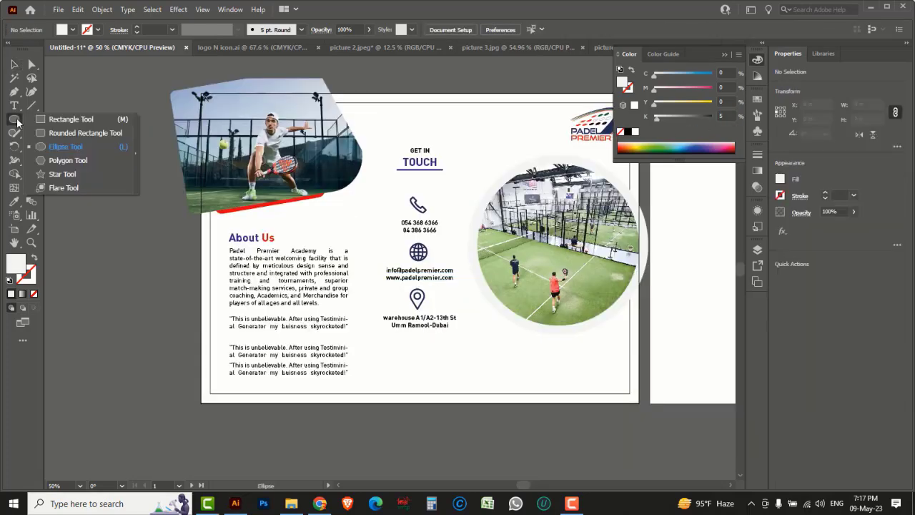
{"action": "left_click", "coordinate": [73, 134]}
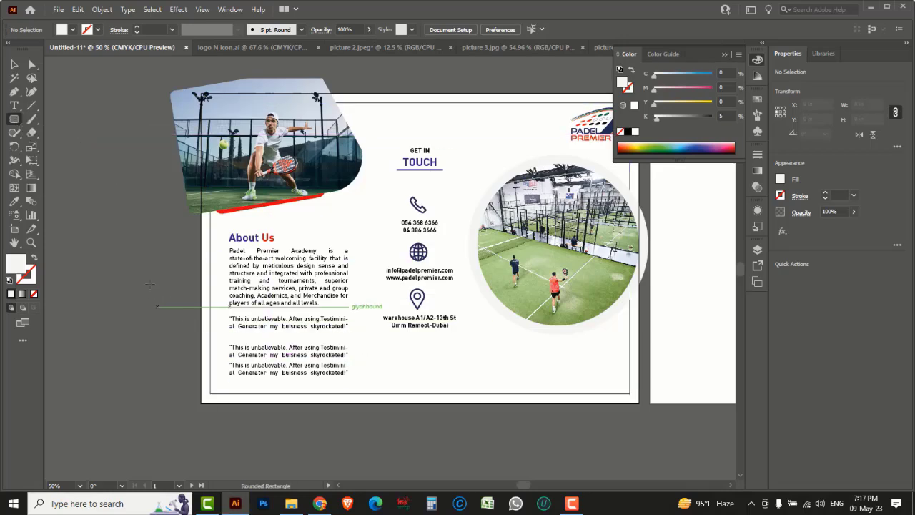
{"action": "mouse_move", "coordinate": [119, 256]}
{"action": "left_mouse_down"}
{"action": "mouse_move", "coordinate": [286, 374]}
{"action": "mouse_move", "coordinate": [533, 422]}
{"action": "left_mouse_up"}
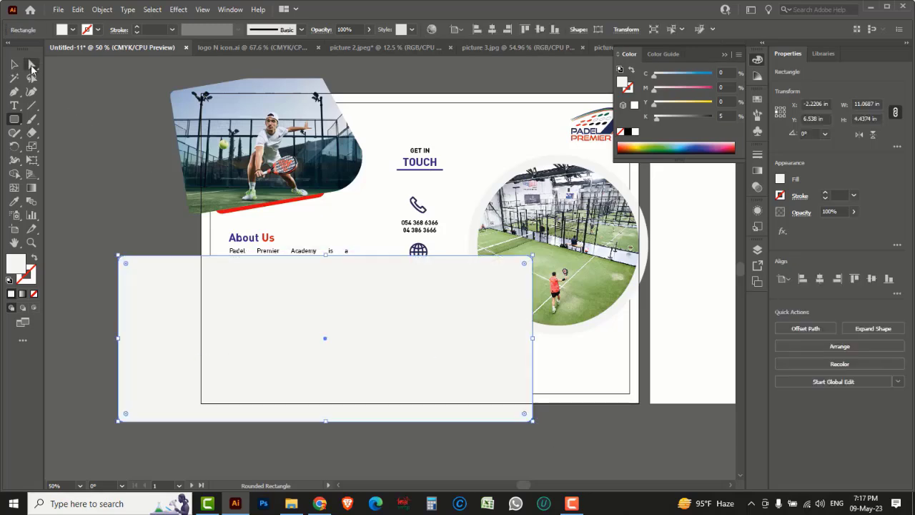
{"action": "left_click", "coordinate": [32, 65]}
{"action": "left_click", "coordinate": [78, 67]}
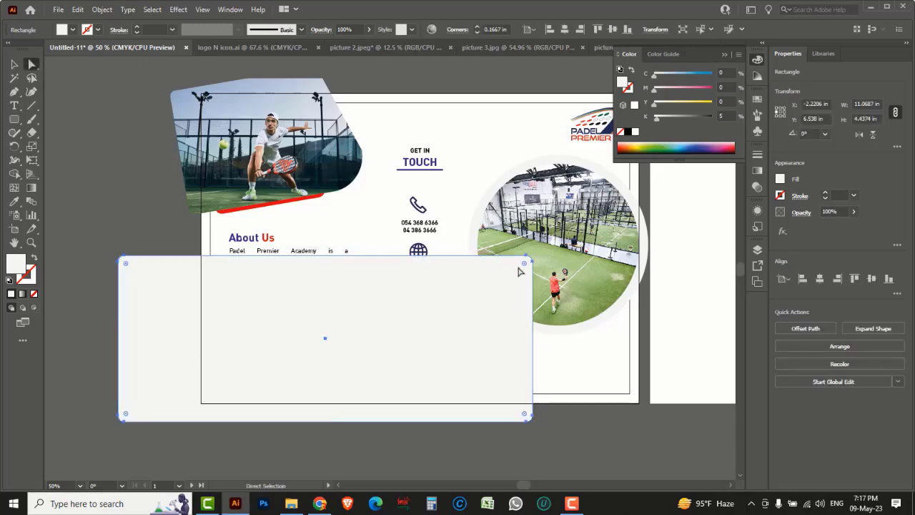
{"action": "left_click_drag", "start_coordinate": [525, 263], "coordinate": [385, 285]}
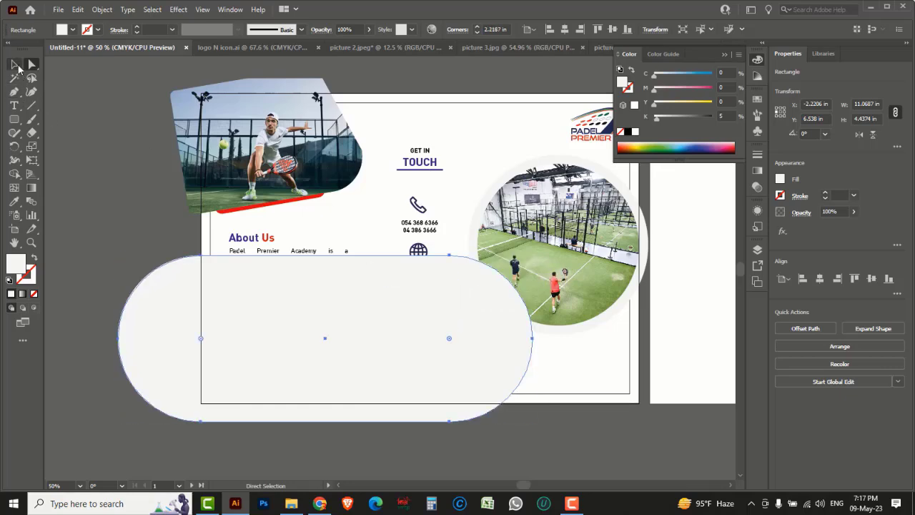
{"action": "left_click", "coordinate": [15, 64]}
Step: Rotate the pill shape about 31.6°
{"action": "left_click", "coordinate": [437, 352], "text": "ctrl+alt"}
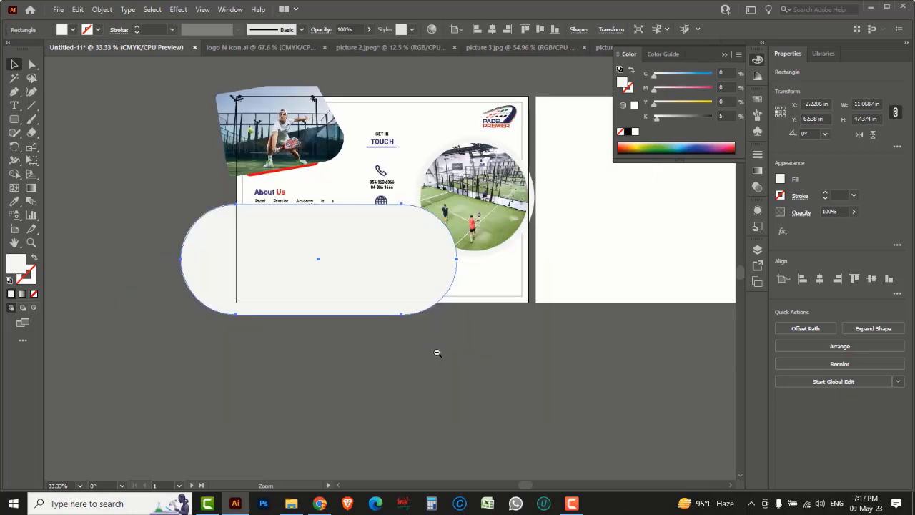
{"action": "left_click", "coordinate": [392, 291], "text": "ctrl+alt"}
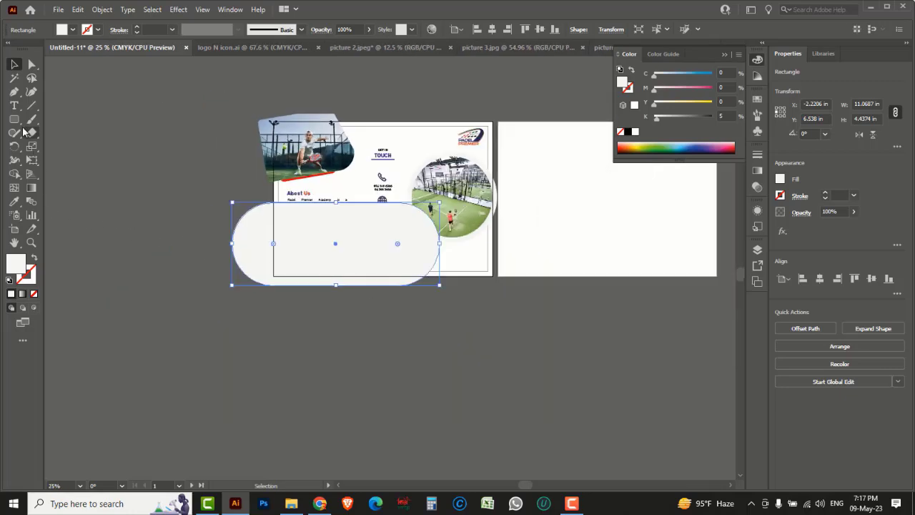
{"action": "left_click_drag", "start_coordinate": [14, 146], "coordinate": [52, 152]}
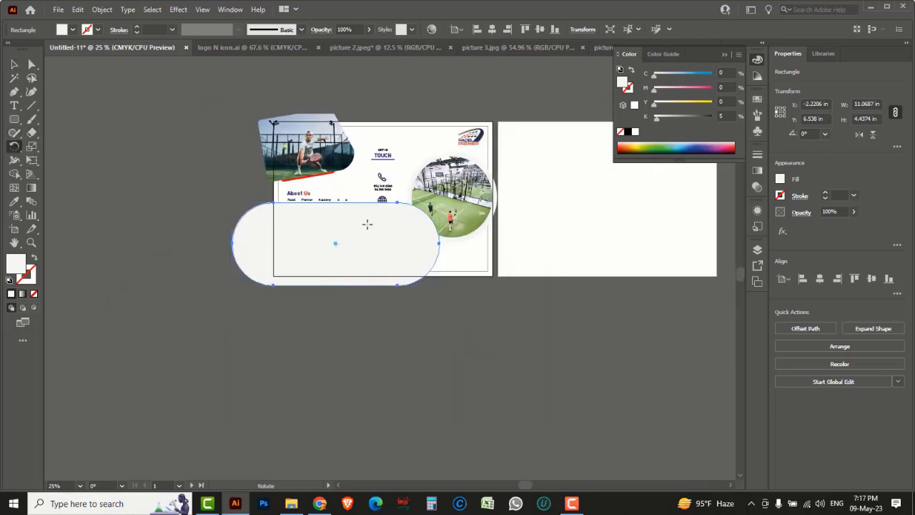
{"action": "left_click_drag", "start_coordinate": [541, 208], "coordinate": [502, 131]}
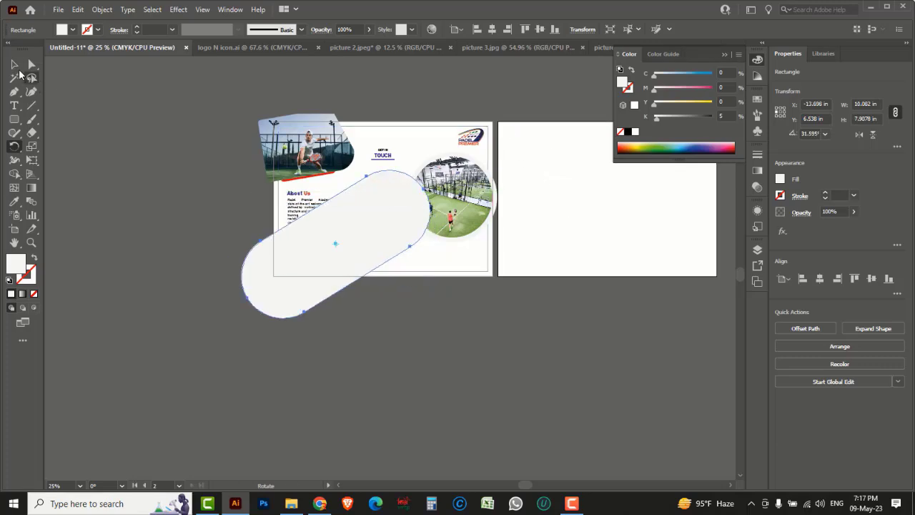
Step: Move the tilted pill down-right beneath the court photo and scale it smaller
{"action": "left_click", "coordinate": [14, 64]}
{"action": "left_click_drag", "start_coordinate": [384, 266], "coordinate": [424, 325]}
{"action": "scroll", "coordinate": [433, 292], "scroll_direction": "up", "scroll_amount": 2}
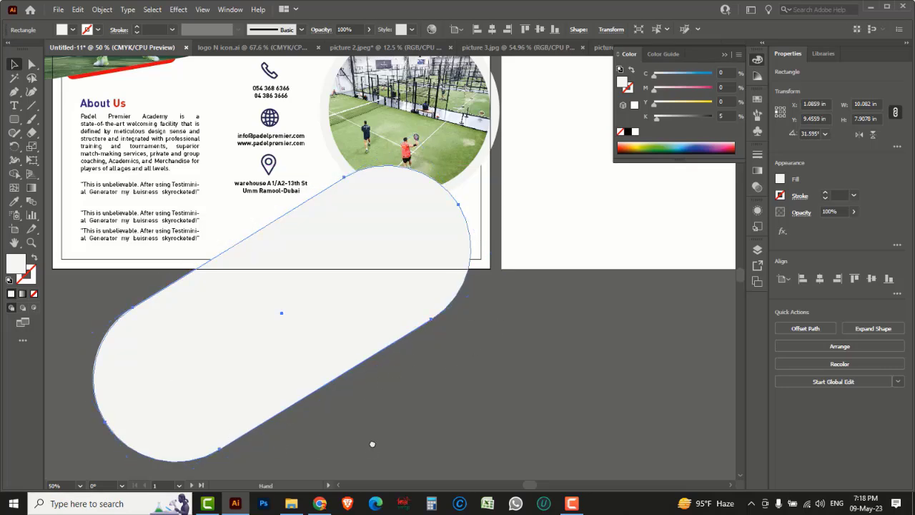
{"action": "scroll", "coordinate": [237, 429], "scroll_direction": "down", "scroll_amount": 1}
{"action": "left_click_drag", "start_coordinate": [150, 458], "coordinate": [203, 407]}
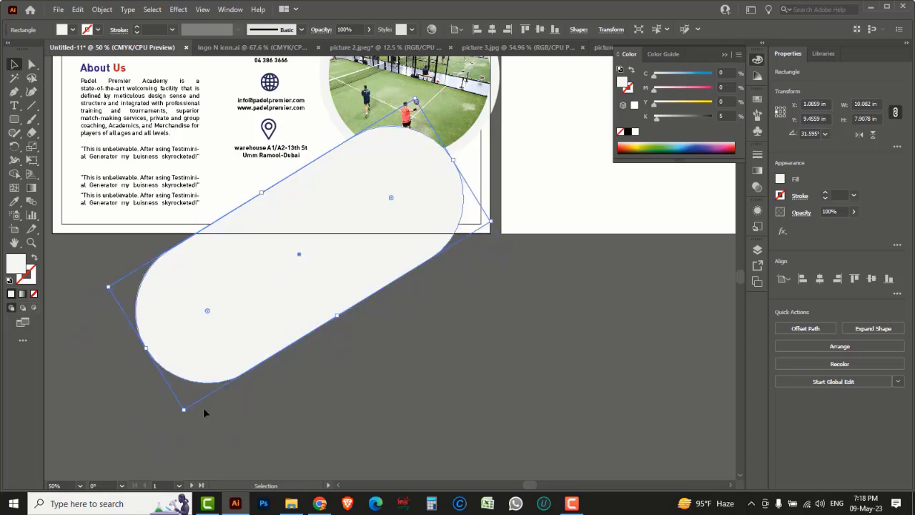
{"action": "left_click_drag", "start_coordinate": [343, 265], "coordinate": [340, 323]}
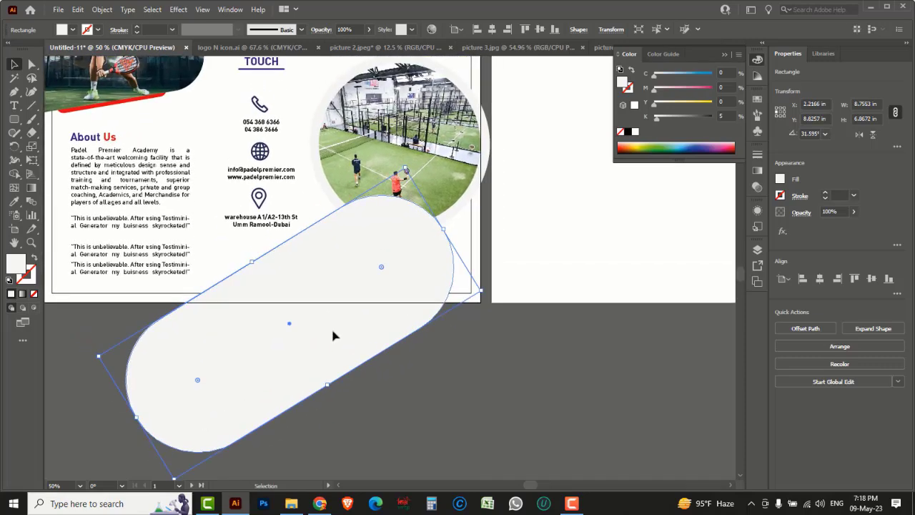
Step: Shrink the pill slightly, then add a -0.25 in inner offset path stroked black
{"action": "left_click_drag", "start_coordinate": [99, 356], "coordinate": [137, 349]}
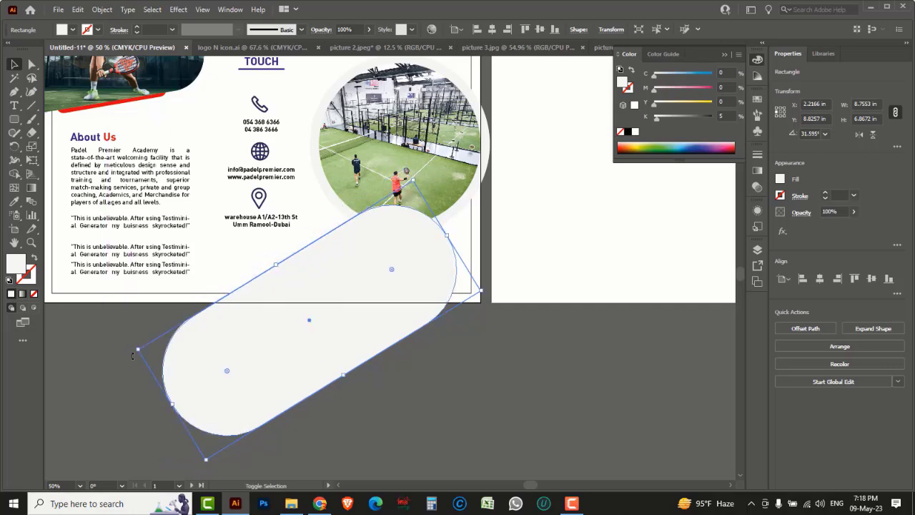
{"action": "left_click", "coordinate": [384, 237], "text": "ctrl"}
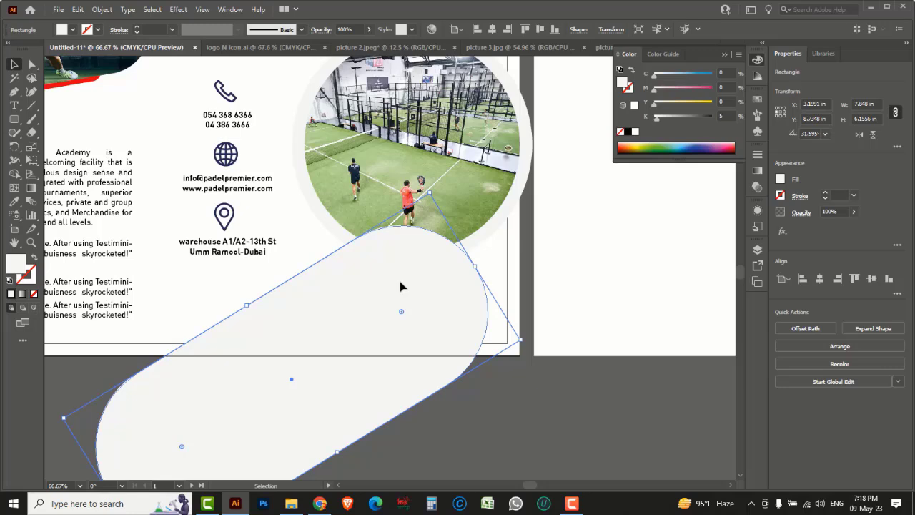
{"action": "left_click", "coordinate": [102, 10]}
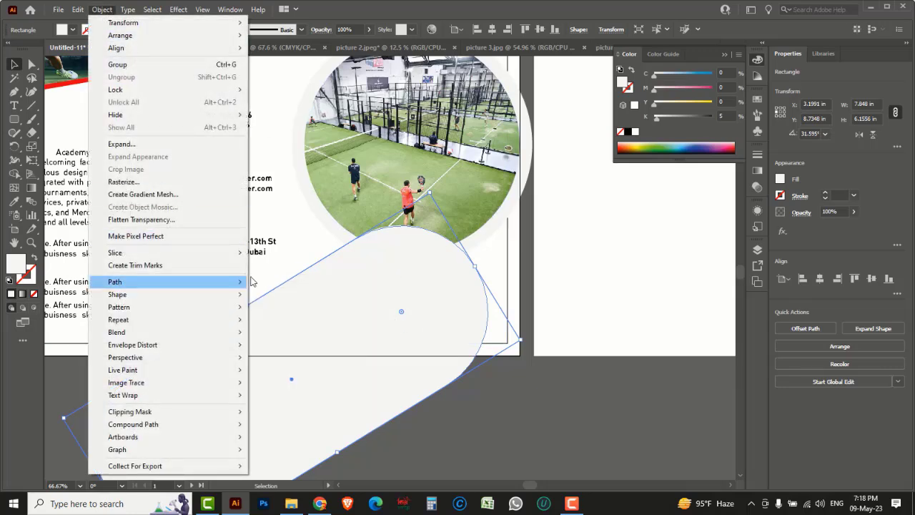
{"action": "mouse_move", "coordinate": [231, 285]}
{"action": "left_click", "coordinate": [299, 323]}
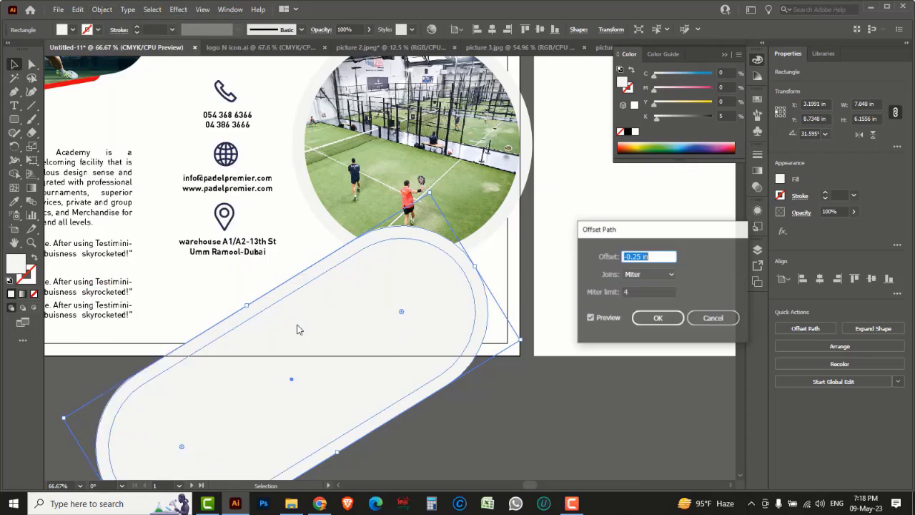
{"action": "left_click", "coordinate": [652, 317]}
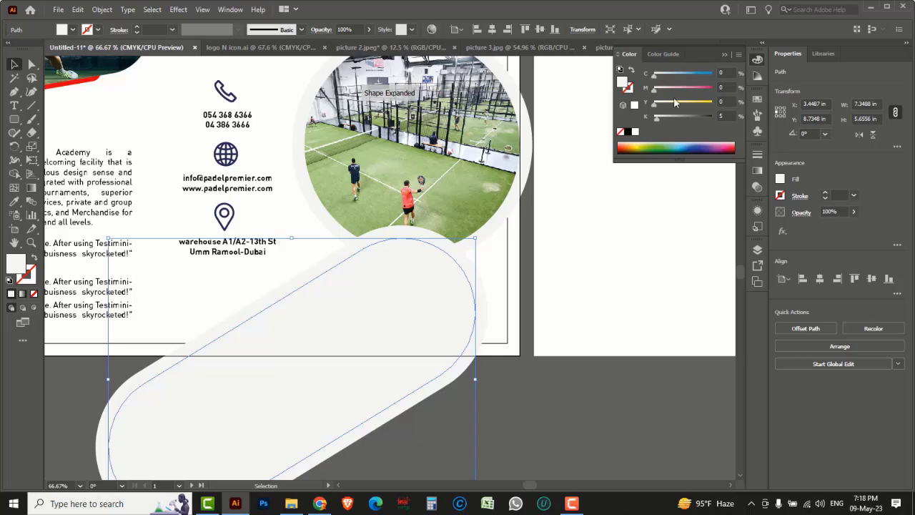
{"action": "left_click", "coordinate": [630, 88]}
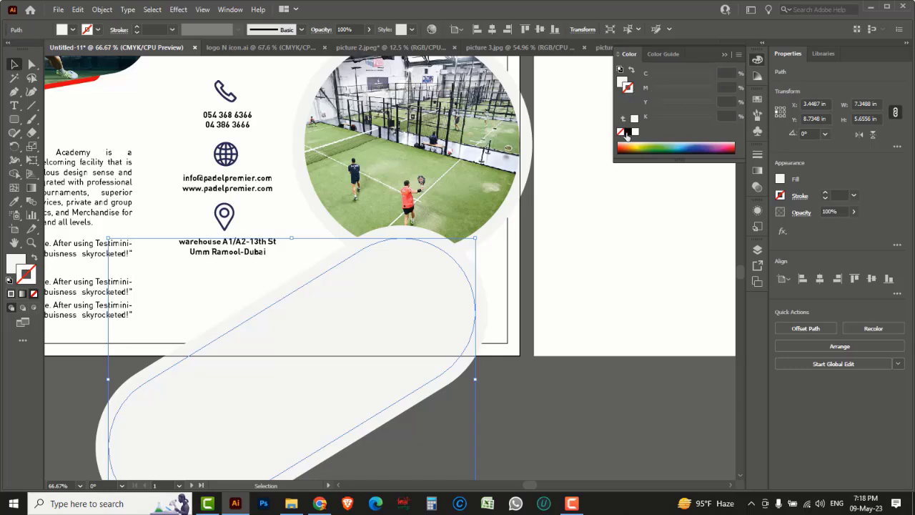
{"action": "left_click", "coordinate": [626, 133]}
{"action": "left_click", "coordinate": [546, 407]}
Step: Duplicate the GET IN TOUCH heading and retype it as 'PADEL PREMIER' / 'ACADEMY' on two lines
{"action": "left_click_drag", "start_coordinate": [372, 269], "coordinate": [462, 300]}
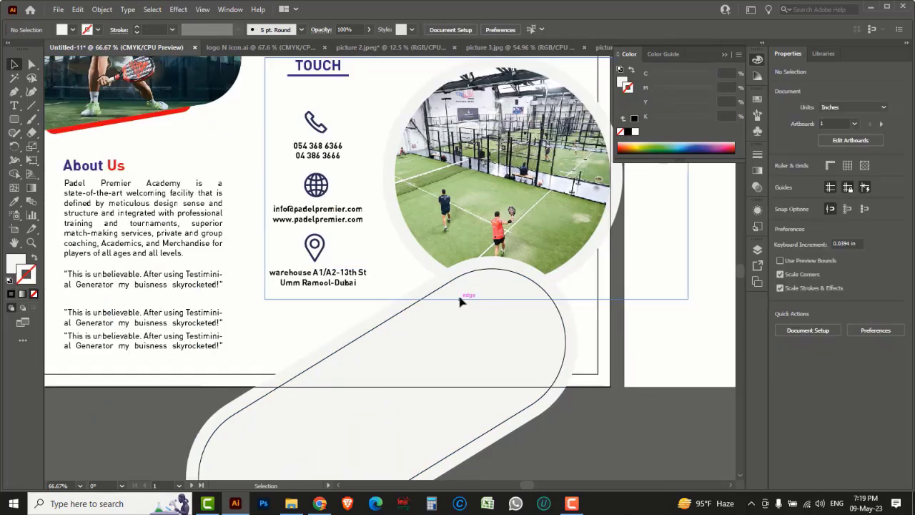
{"action": "left_click_drag", "start_coordinate": [319, 69], "coordinate": [612, 436]}
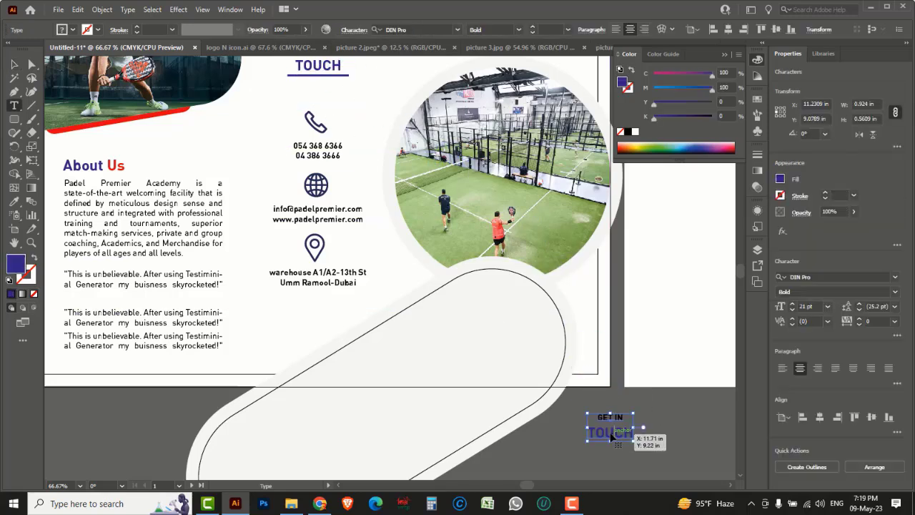
{"action": "double_click", "coordinate": [611, 434]}
{"action": "type", "text": "PADEL"}
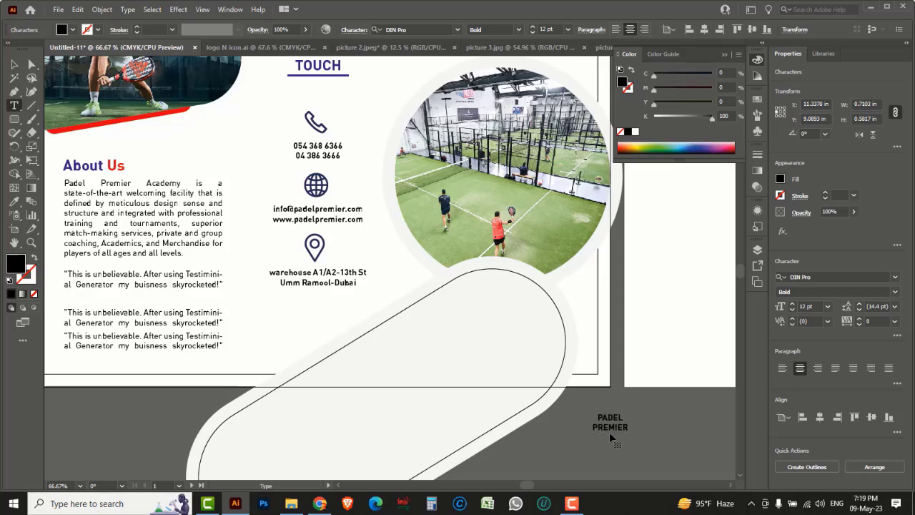
{"action": "type", "text": " PREMIER"}
{"action": "key", "text": "Return"}
{"action": "type", "text": "ACADEMY"}
{"action": "left_click", "coordinate": [14, 64]}
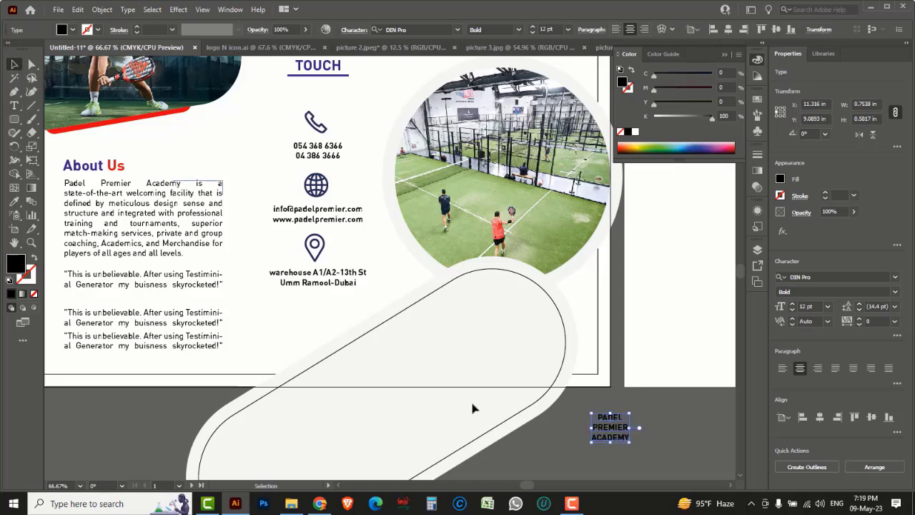
Step: Enlarge the title, move it onto the pill, and bring it to the front
{"action": "left_click_drag", "start_coordinate": [629, 413], "coordinate": [685, 372]}
{"action": "left_click_drag", "start_coordinate": [657, 439], "coordinate": [524, 357]}
{"action": "right_click", "coordinate": [514, 349]}
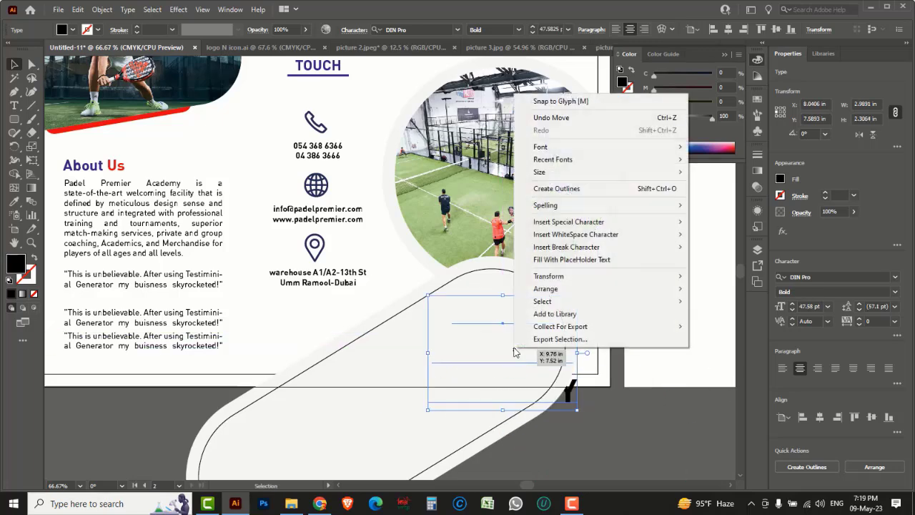
{"action": "mouse_move", "coordinate": [556, 290]}
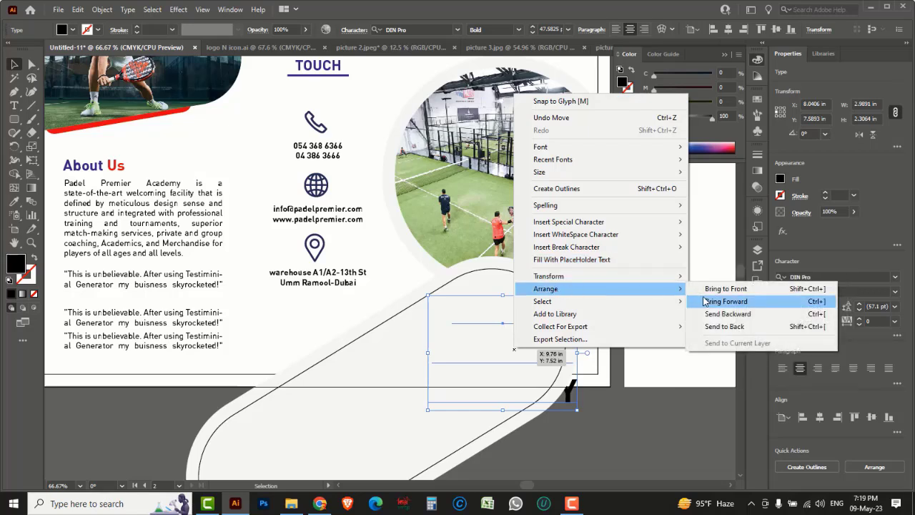
{"action": "left_click", "coordinate": [727, 289]}
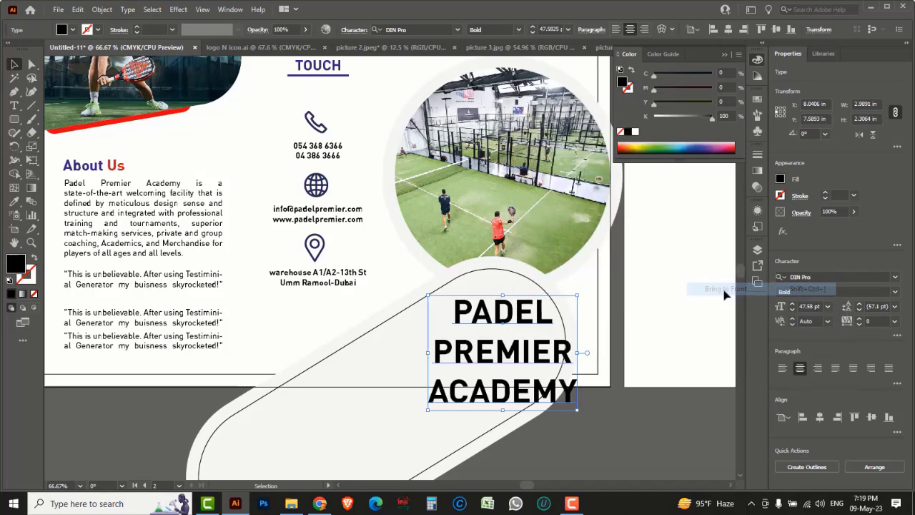
Step: Shrink the title to about 30 pt so it fits inside the pill's upper rounded end
{"action": "left_click_drag", "start_coordinate": [572, 404], "coordinate": [548, 375]}
{"action": "left_click_drag", "start_coordinate": [505, 337], "coordinate": [535, 329]}
{"action": "left_click_drag", "start_coordinate": [440, 364], "coordinate": [451, 355]}
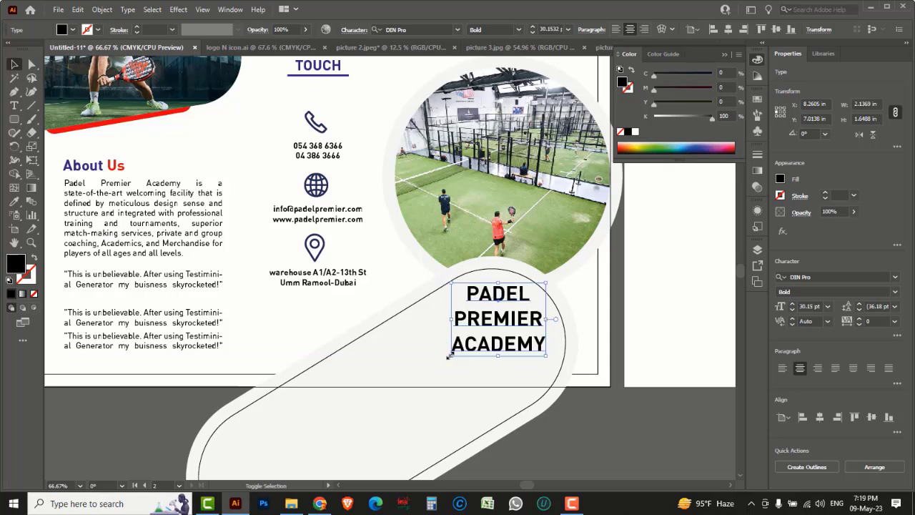
{"action": "left_click", "coordinate": [551, 427]}
{"action": "left_click", "coordinate": [541, 410]}
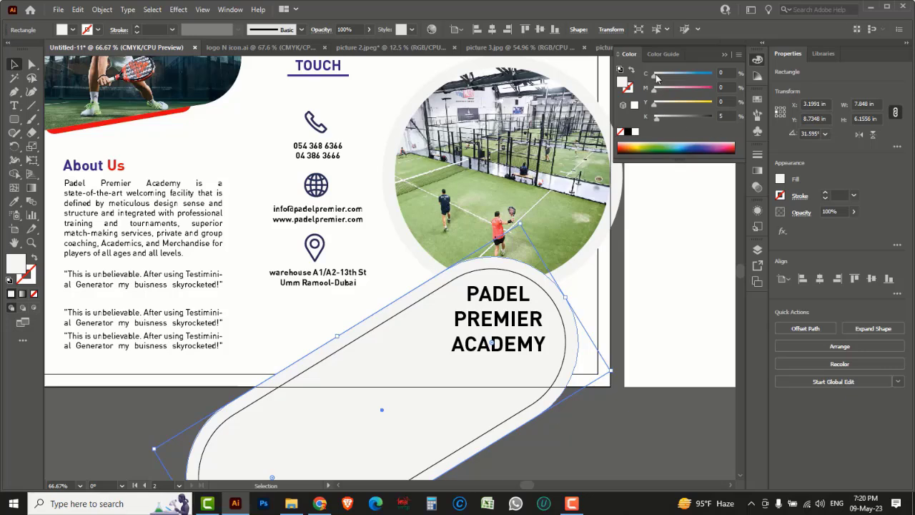
Step: Fill the pill navy blue and set the inner offset path's fill to None
{"action": "left_click_drag", "start_coordinate": [656, 76], "coordinate": [714, 80]}
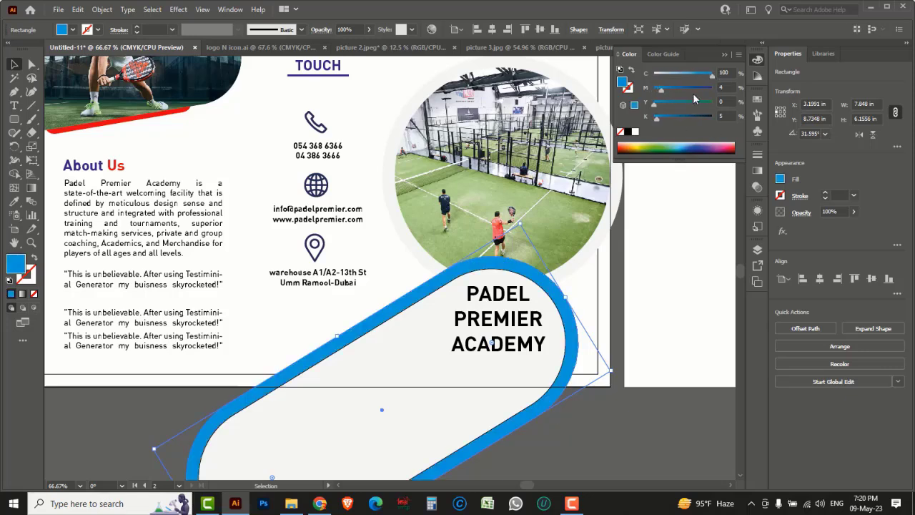
{"action": "left_click_drag", "start_coordinate": [661, 90], "coordinate": [718, 93]}
{"action": "left_click", "coordinate": [622, 441]}
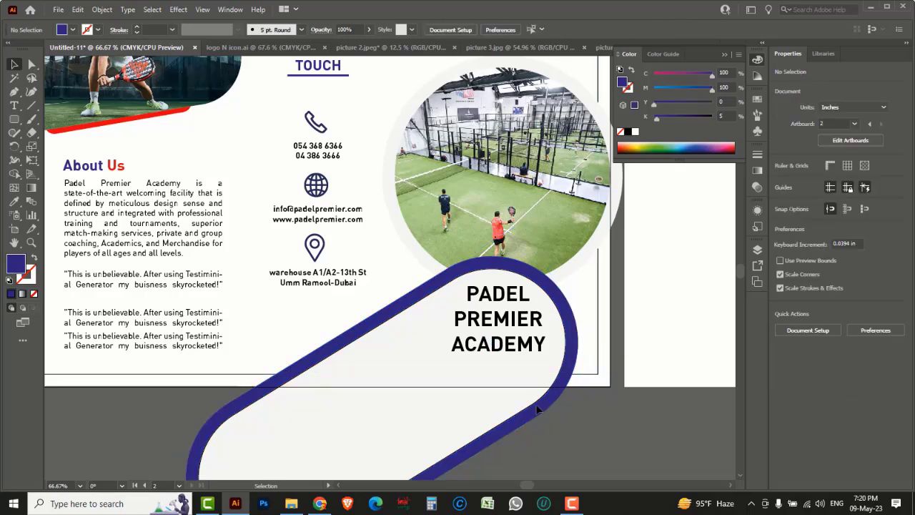
{"action": "left_click", "coordinate": [523, 403]}
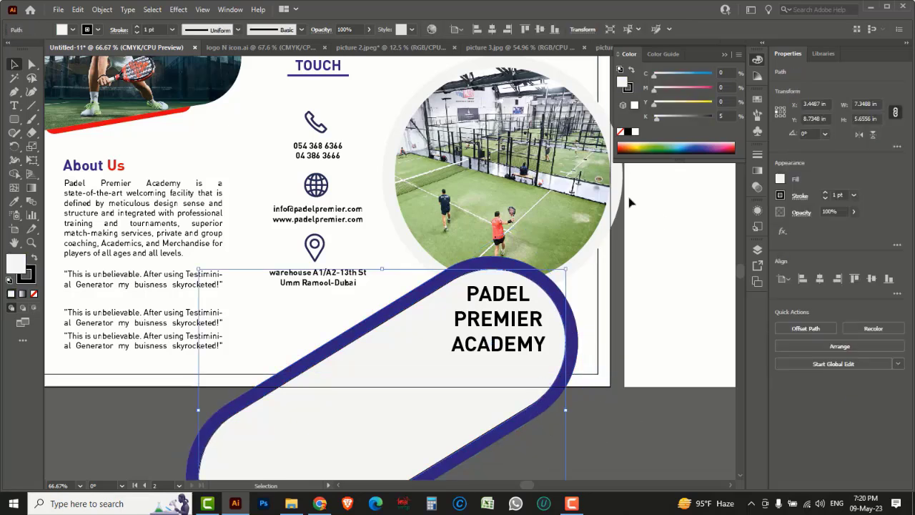
{"action": "left_click", "coordinate": [621, 133]}
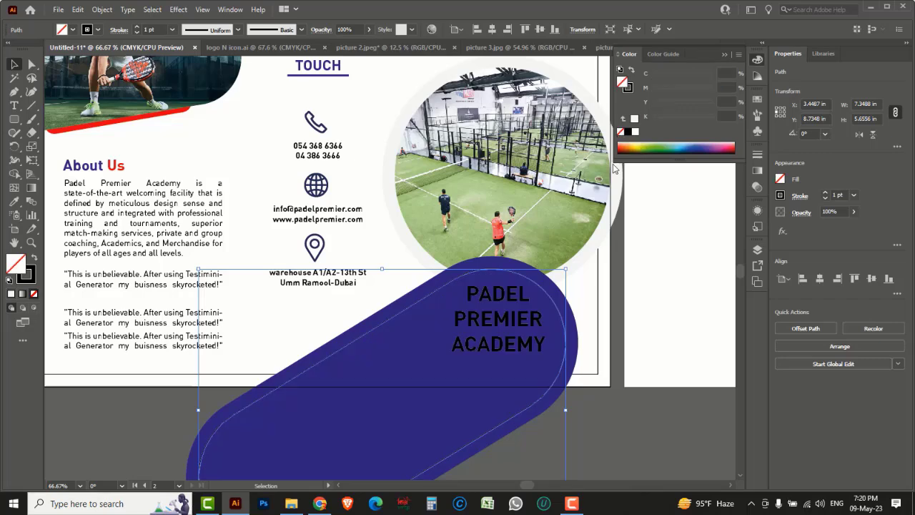
{"action": "left_click", "coordinate": [627, 421]}
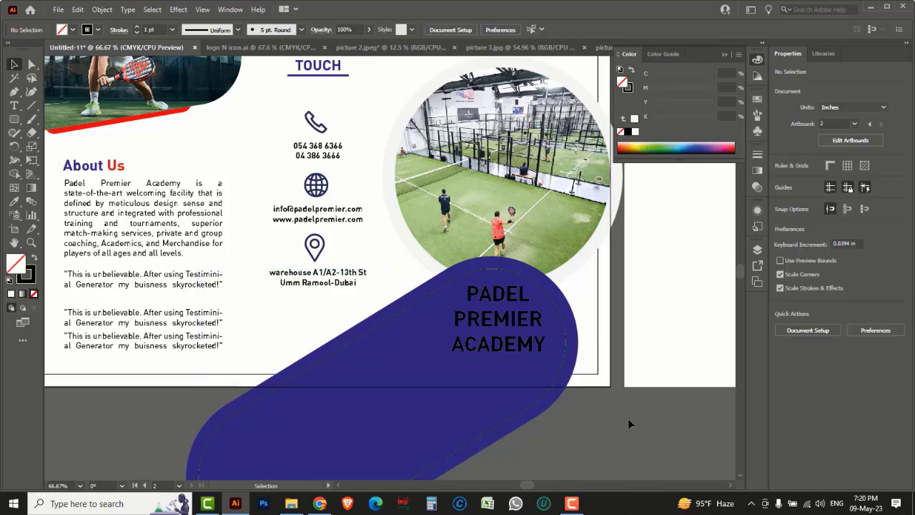
Step: Colour the words PADEL and ACADEMY white
{"action": "key", "text": "space"}
{"action": "left_click_drag", "start_coordinate": [612, 419], "coordinate": [614, 388]}
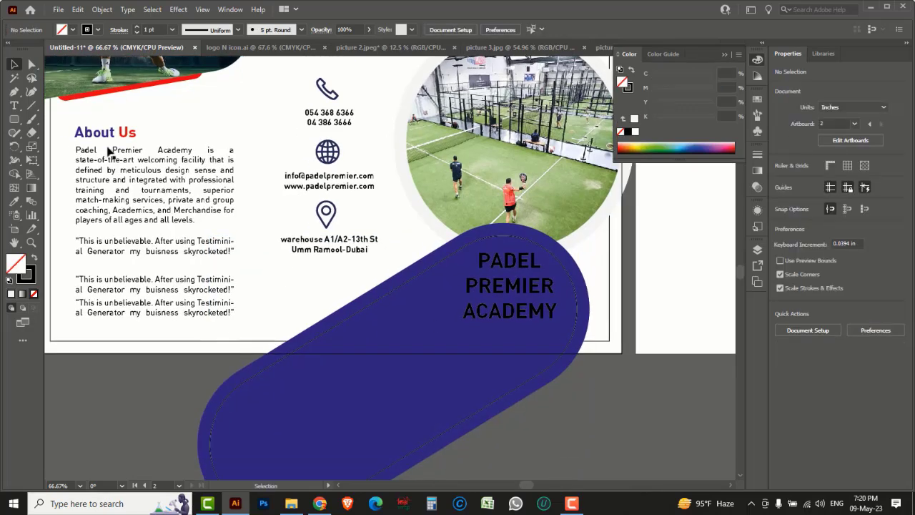
{"action": "left_click_drag", "start_coordinate": [15, 105], "coordinate": [55, 105]}
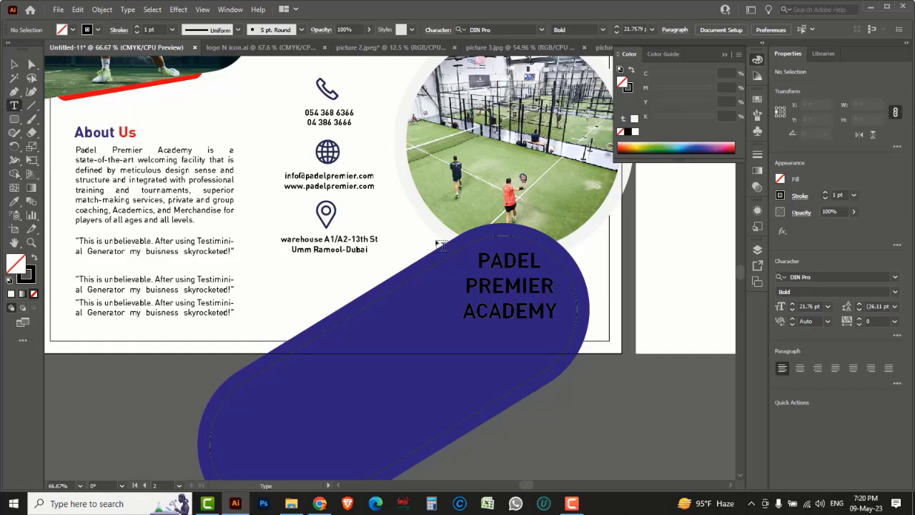
{"action": "double_click", "coordinate": [510, 262]}
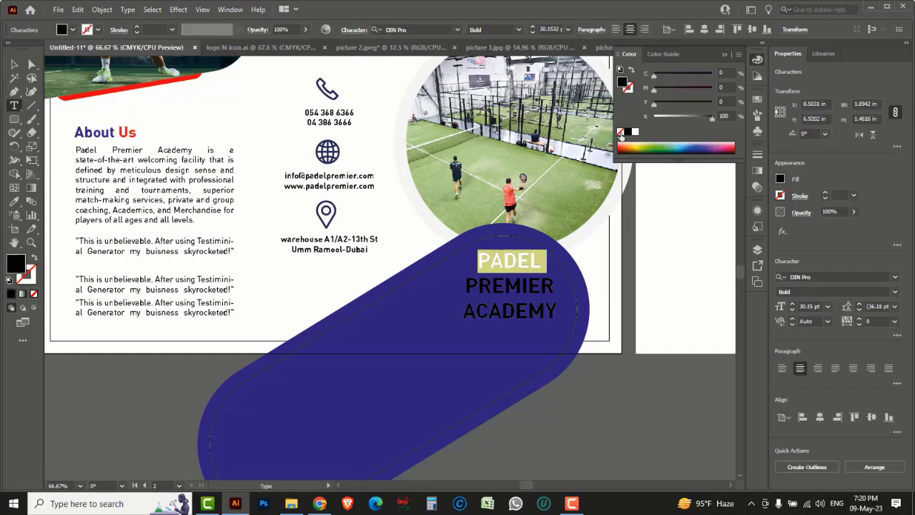
{"action": "left_click", "coordinate": [635, 133]}
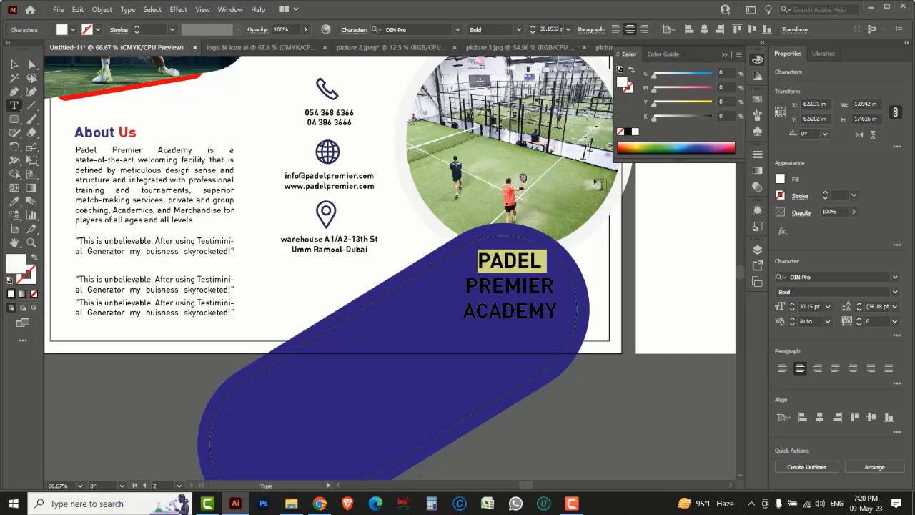
{"action": "double_click", "coordinate": [519, 309]}
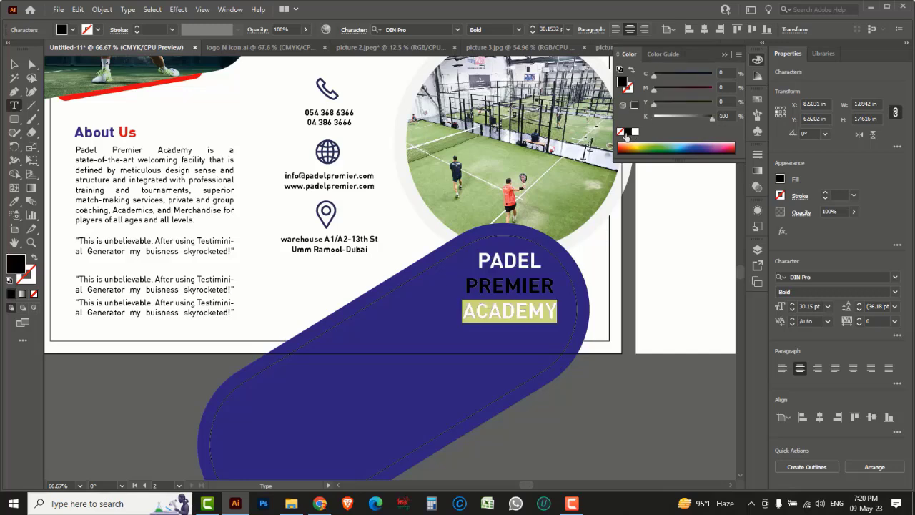
{"action": "left_click", "coordinate": [635, 132]}
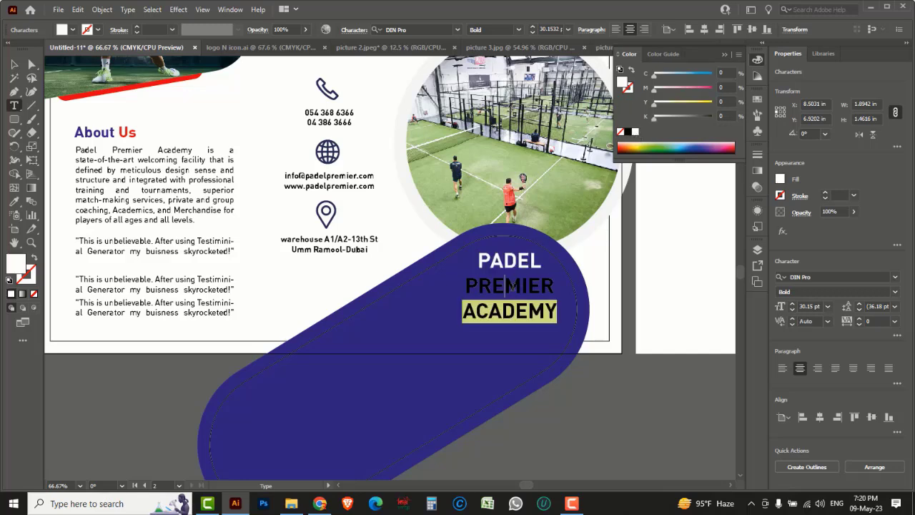
Step: Colour the word PREMIER red
{"action": "double_click", "coordinate": [512, 286]}
{"action": "left_click_drag", "start_coordinate": [712, 120], "coordinate": [737, 93]}
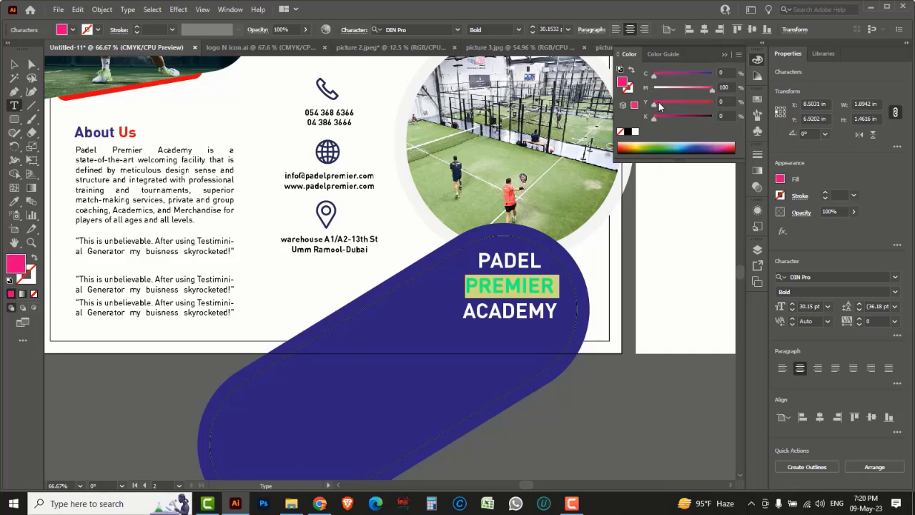
{"action": "left_click_drag", "start_coordinate": [654, 104], "coordinate": [713, 102]}
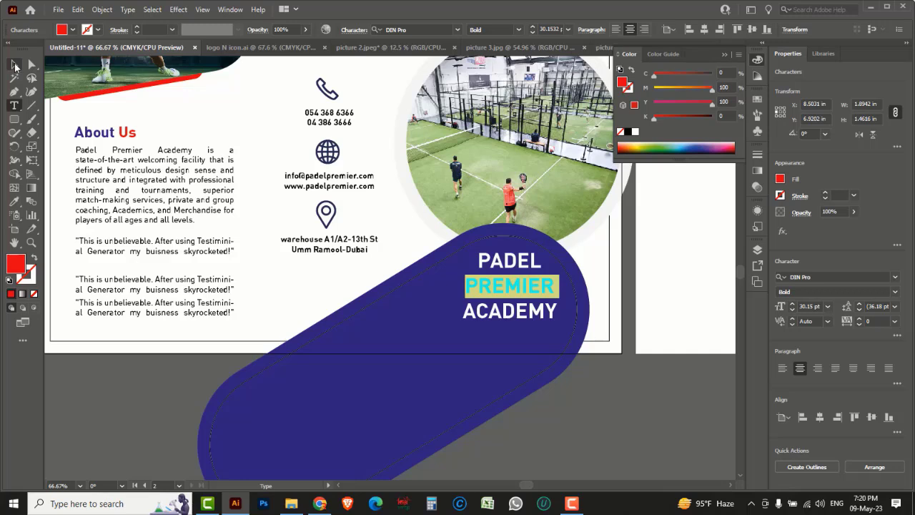
{"action": "left_click", "coordinate": [14, 65]}
{"action": "left_click", "coordinate": [613, 411]}
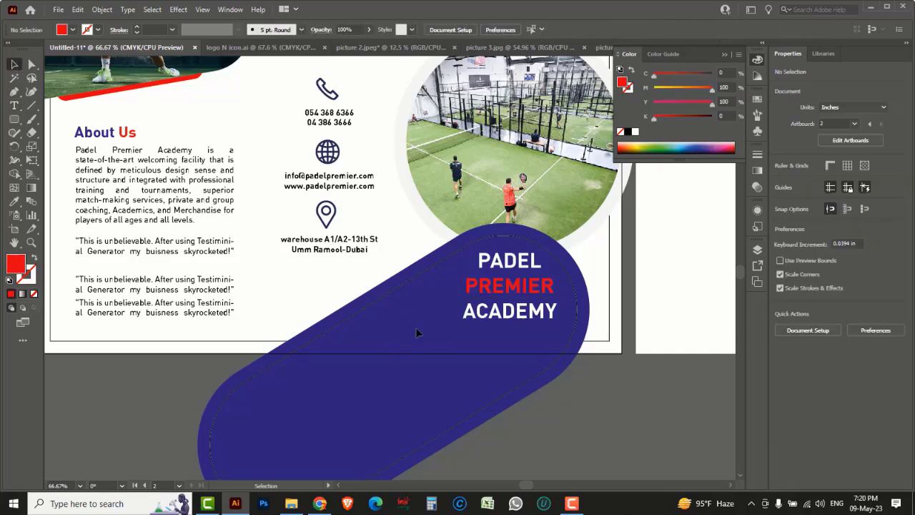
Step: Copy the red-framed QR code from logo N icon.ai and paste it onto the flyer
{"action": "left_click", "coordinate": [272, 48]}
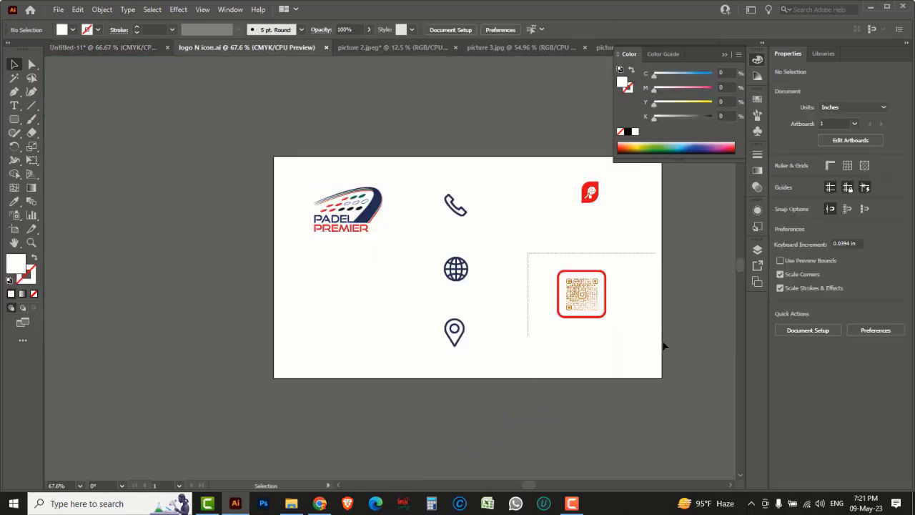
{"action": "left_click_drag", "start_coordinate": [665, 346], "coordinate": [622, 348]}
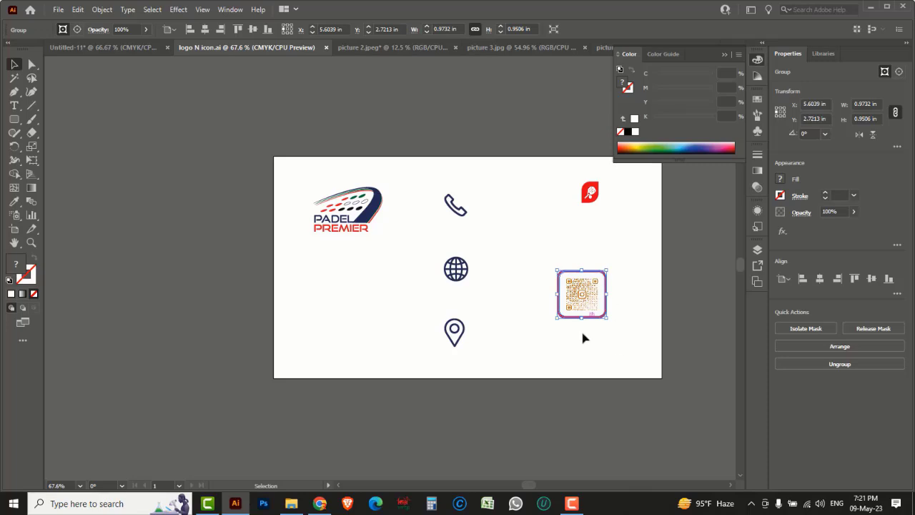
{"action": "left_click", "coordinate": [105, 48]}
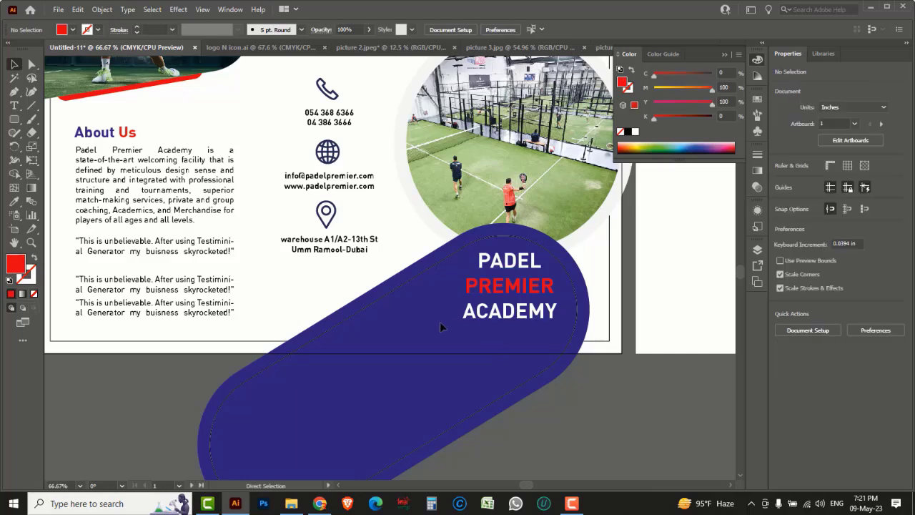
{"action": "key", "text": "ctrl+v"}
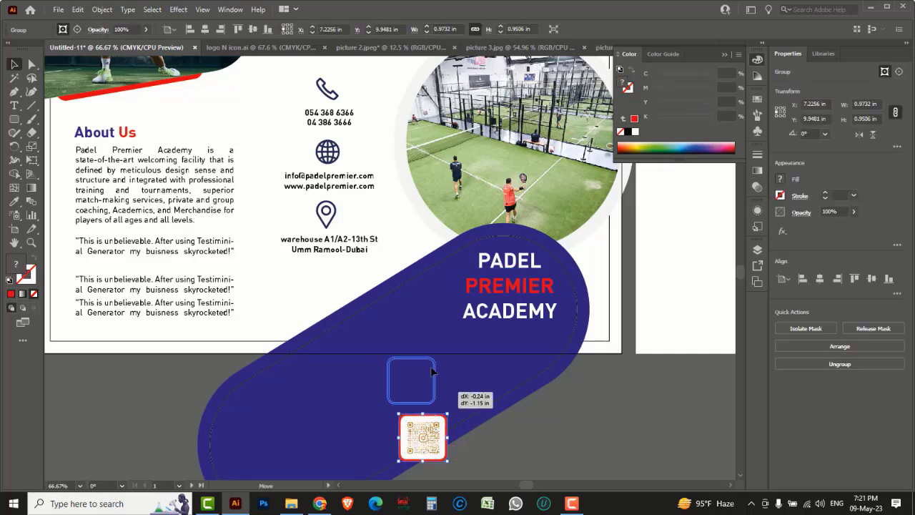
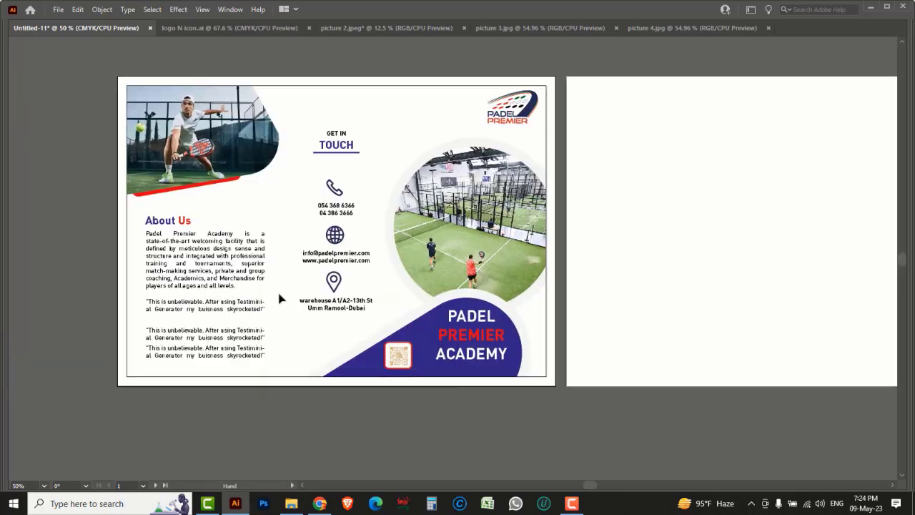
Step: Duplicate both border-frame rectangles from the first page onto the second artboard
{"action": "left_click_drag", "start_coordinate": [752, 412], "coordinate": [466, 404]}
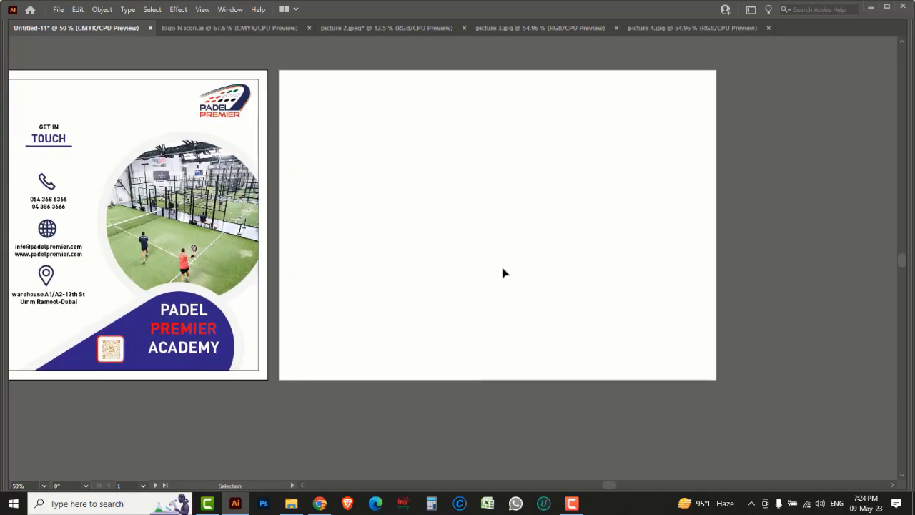
{"action": "key", "text": "Tab"}
{"action": "left_click_drag", "start_coordinate": [201, 367], "coordinate": [225, 367]}
{"action": "key", "text": "a"}
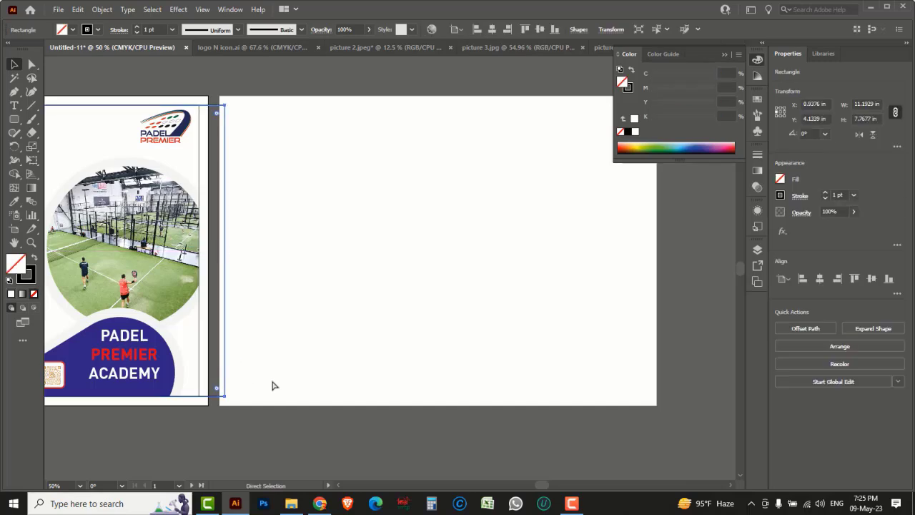
{"action": "key", "text": "v"}
{"action": "key", "text": "ctrl+z"}
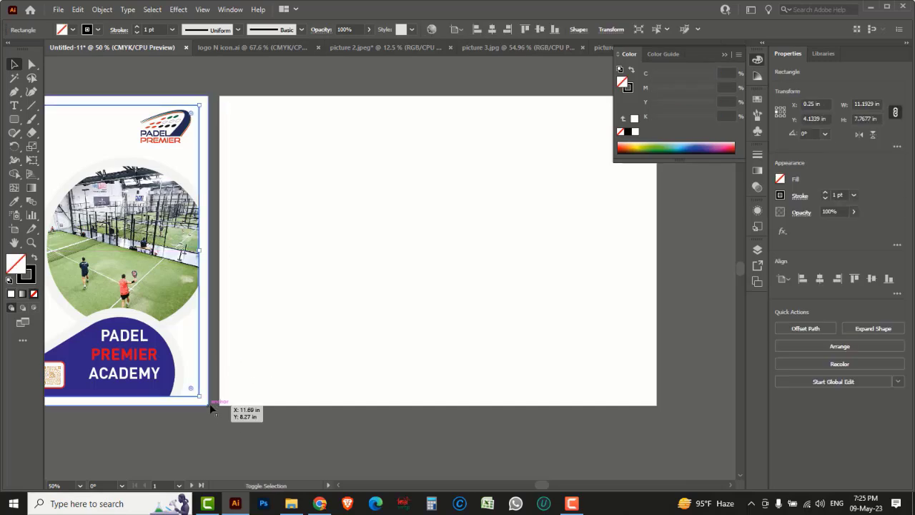
{"action": "left_click", "coordinate": [211, 405], "text": "shift"}
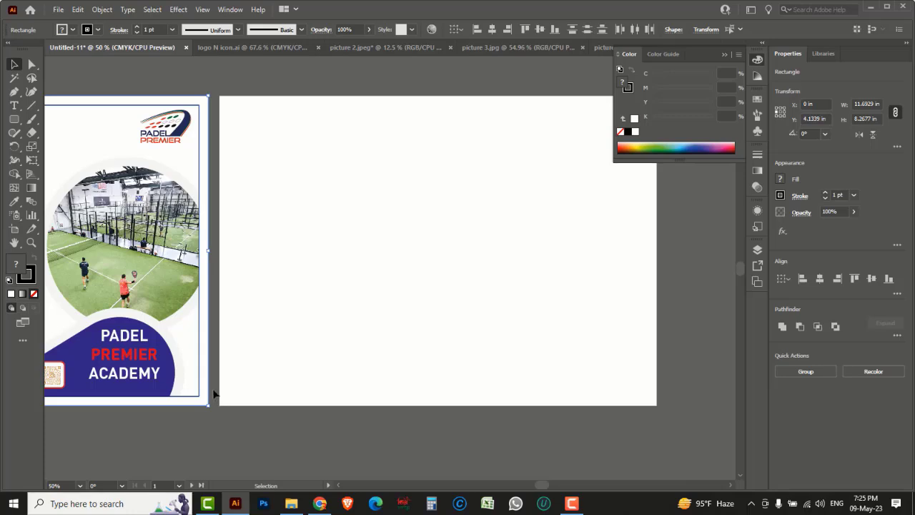
{"action": "left_click_drag", "start_coordinate": [211, 391], "coordinate": [656, 404]}
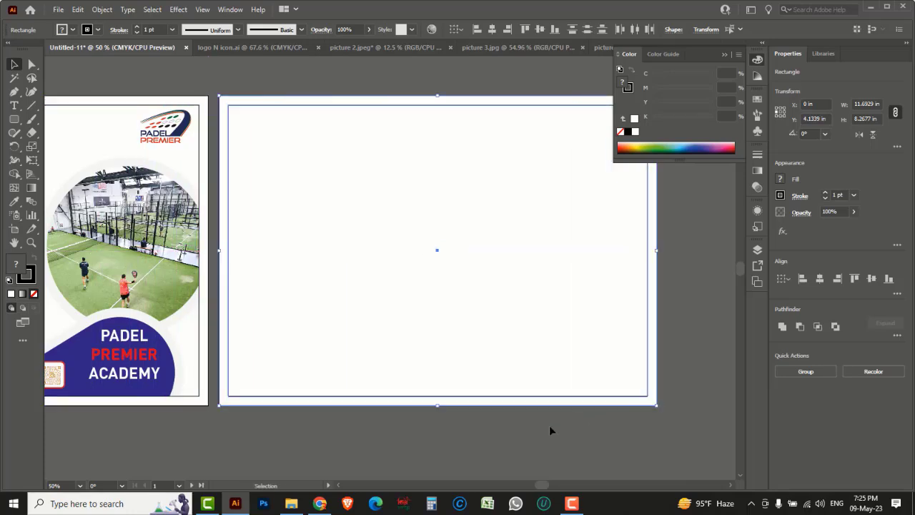
{"action": "left_click", "coordinate": [492, 441]}
{"action": "scroll", "coordinate": [439, 346], "scroll_direction": "up", "scroll_amount": 2}
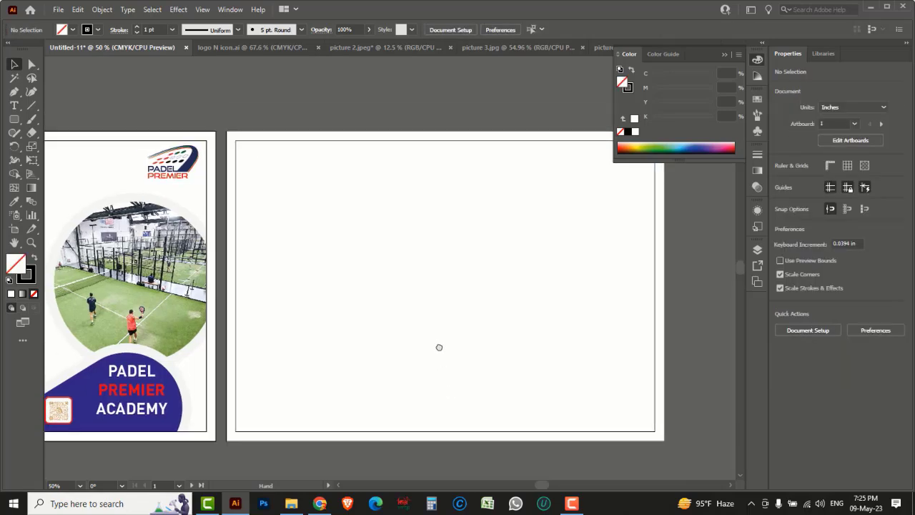
{"action": "left_click_drag", "start_coordinate": [15, 119], "coordinate": [67, 147]}
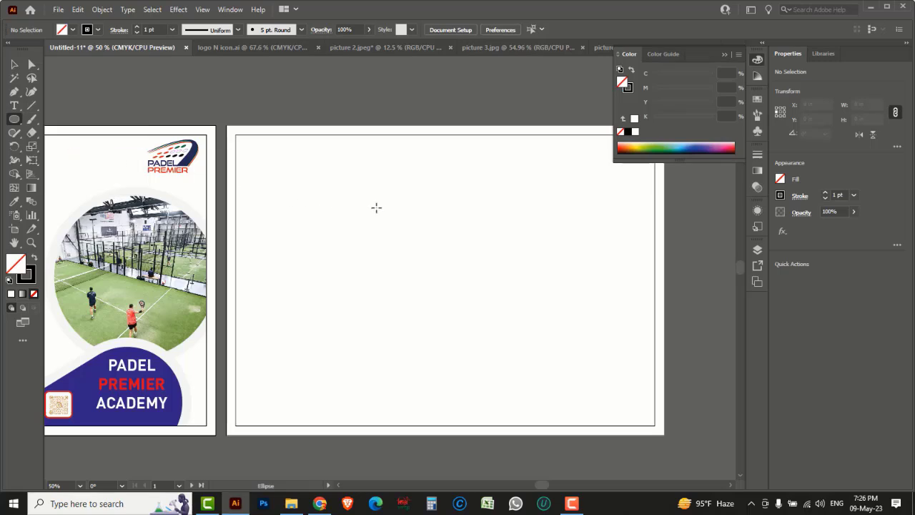
Step: Draw a circle near the top left of the second page
{"action": "left_click_drag", "start_coordinate": [308, 190], "coordinate": [346, 226]}
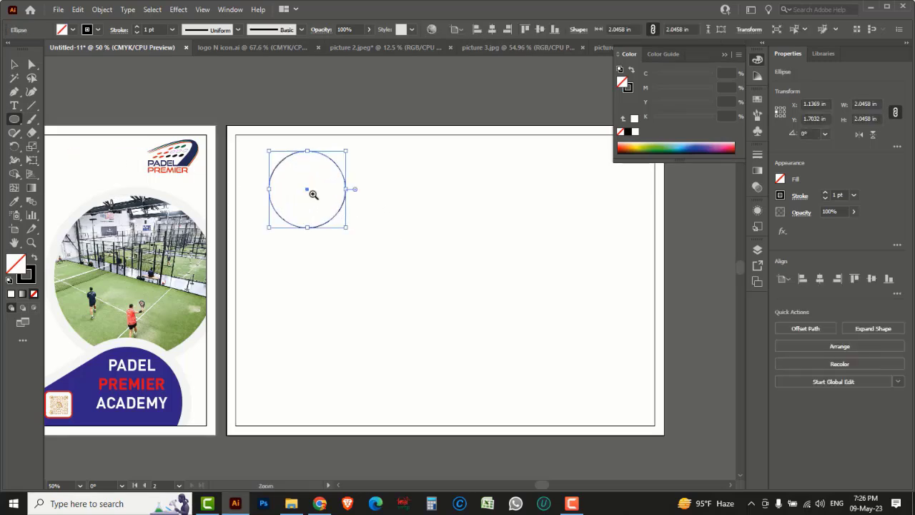
{"action": "left_click", "coordinate": [309, 190], "text": "ctrl"}
{"action": "left_click", "coordinate": [398, 241], "text": "ctrl"}
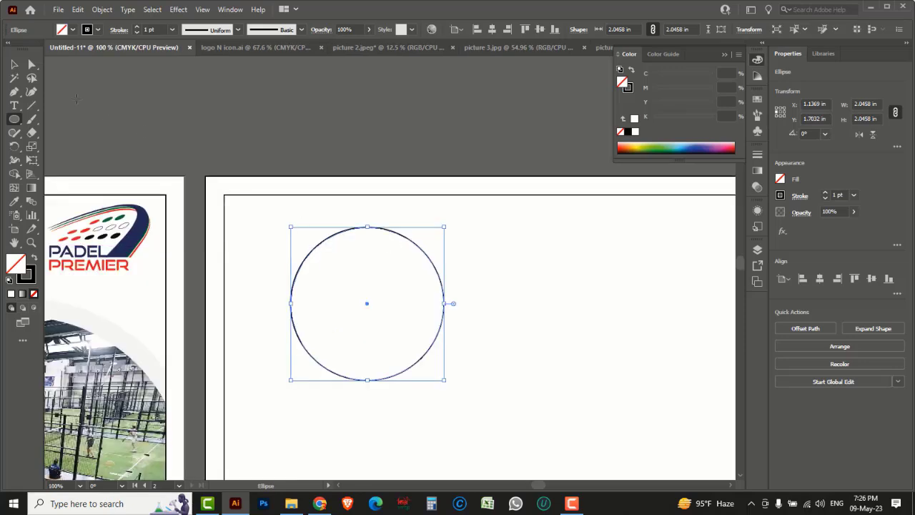
{"action": "left_click_drag", "start_coordinate": [314, 330], "coordinate": [343, 277]}
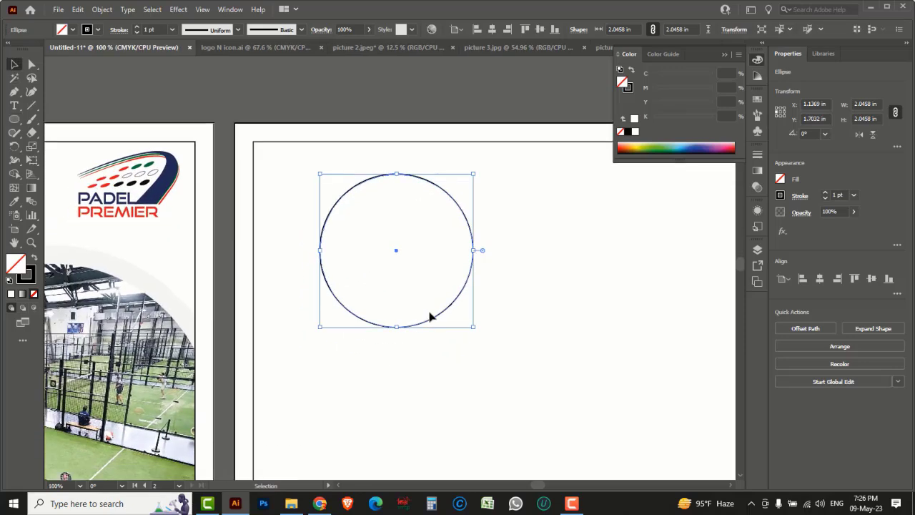
{"action": "left_click_drag", "start_coordinate": [437, 321], "coordinate": [435, 349]}
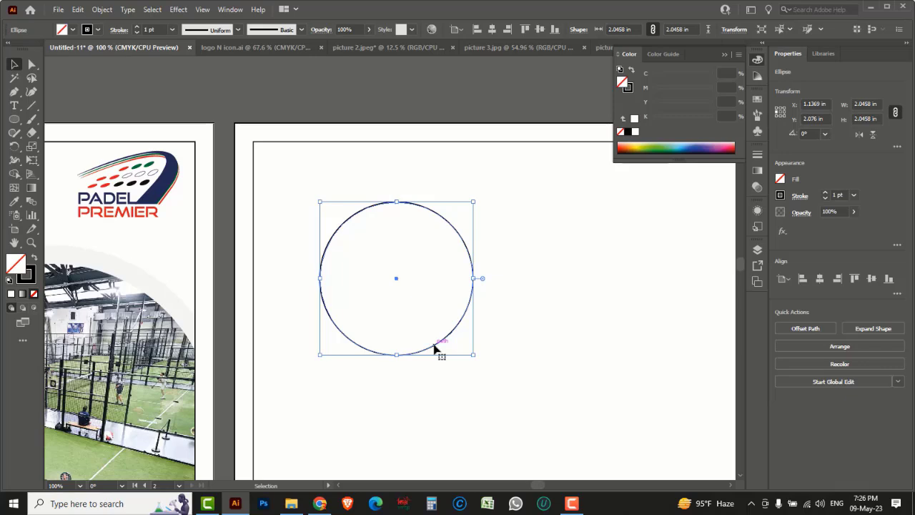
Step: Add a concentric inner circle with Offset Path at -0.125 in
{"action": "left_click", "coordinate": [102, 10]}
{"action": "mouse_move", "coordinate": [130, 286]}
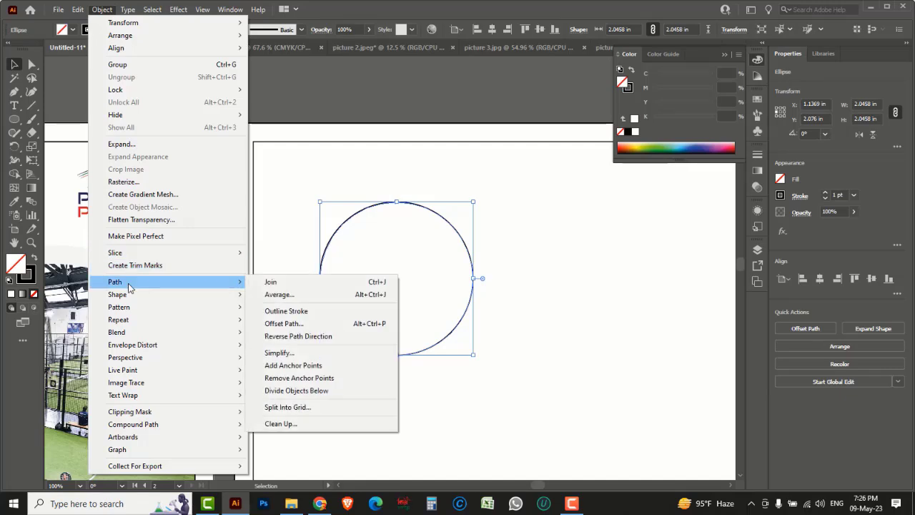
{"action": "left_click", "coordinate": [288, 323]}
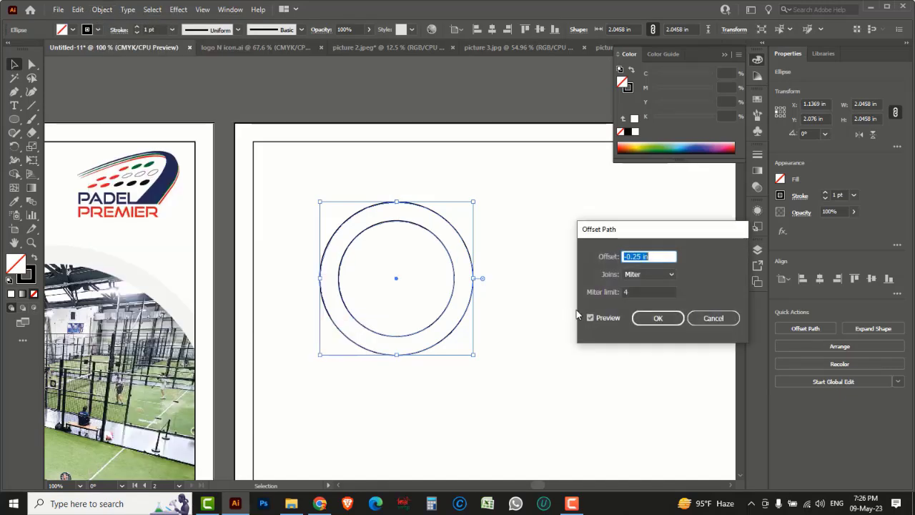
{"action": "type", "text": "-0.125"}
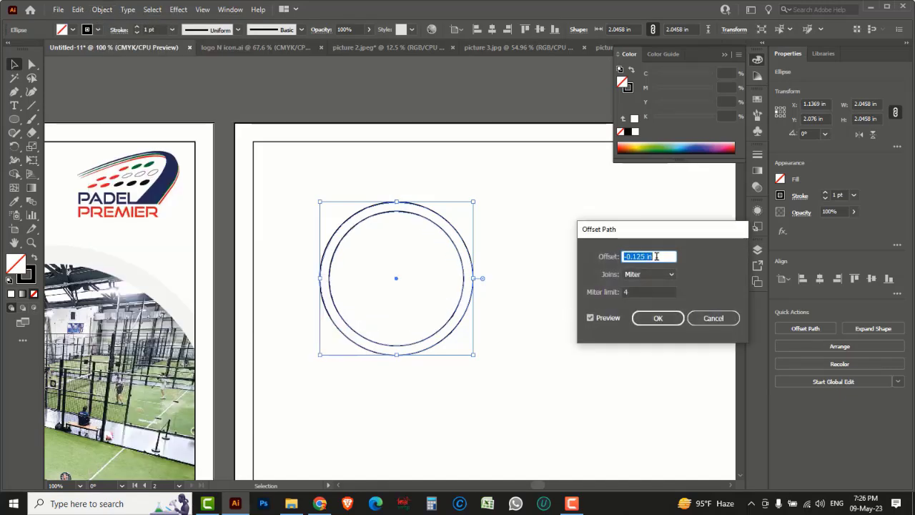
{"action": "left_click", "coordinate": [653, 320]}
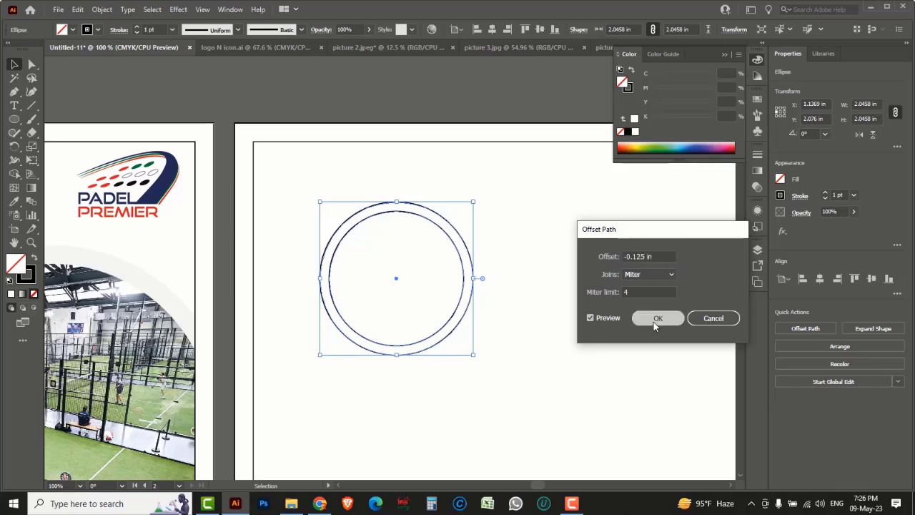
Step: In picture 3.jpg, shrink the boy photo to about 8 × 6 inches and cut it
{"action": "left_click", "coordinate": [470, 99]}
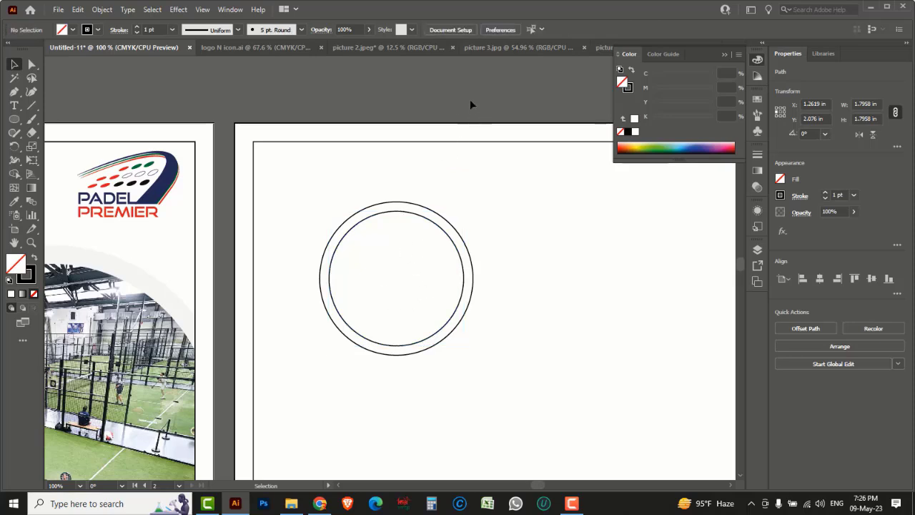
{"action": "left_click", "coordinate": [479, 51]}
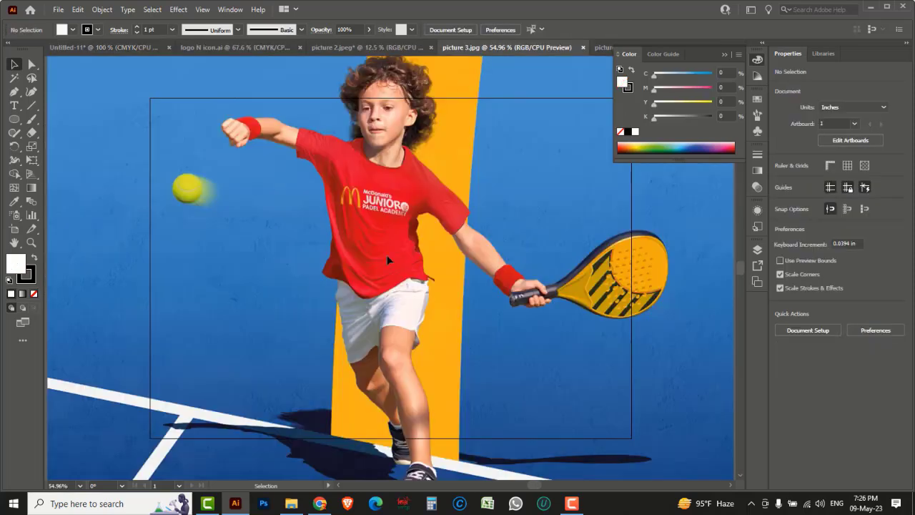
{"action": "key", "text": "ctrl+minus"}
{"action": "key", "text": "ctrl+minus"}
{"action": "key", "text": "ctrl+minus"}
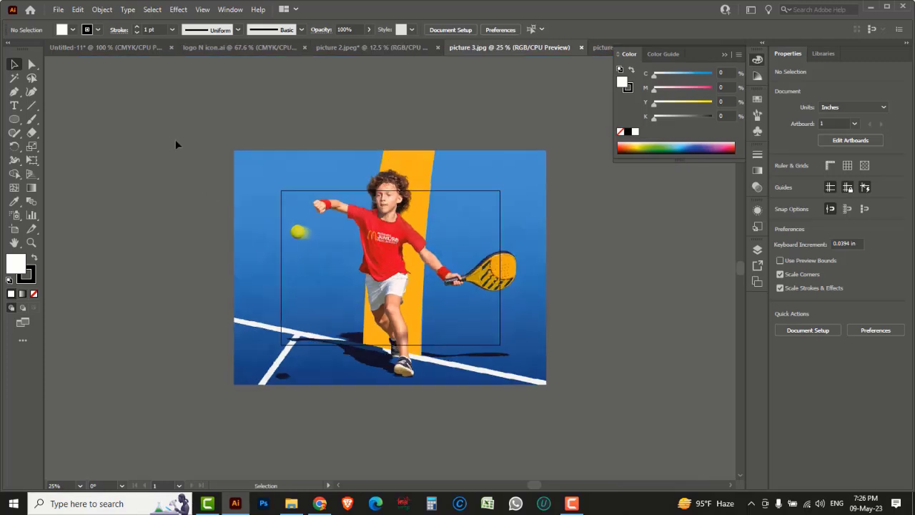
{"action": "left_click", "coordinate": [329, 249]}
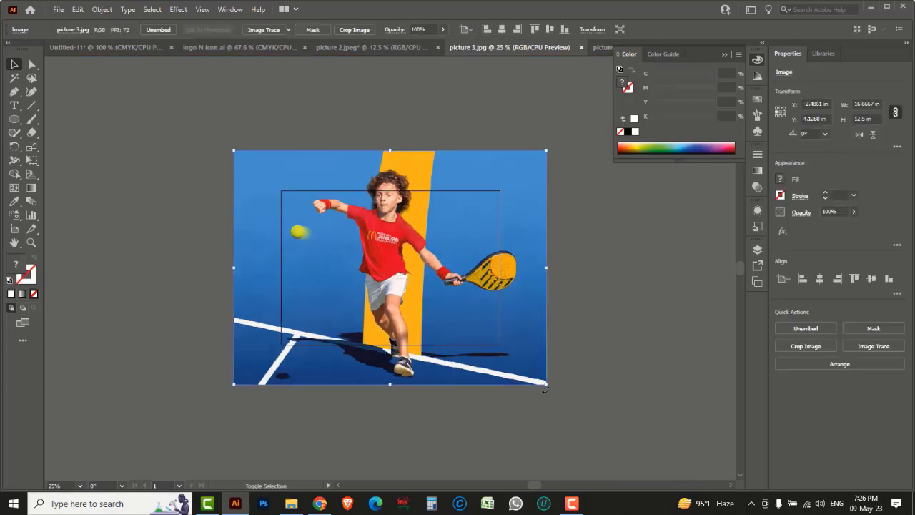
{"action": "left_click_drag", "start_coordinate": [546, 386], "coordinate": [466, 326]}
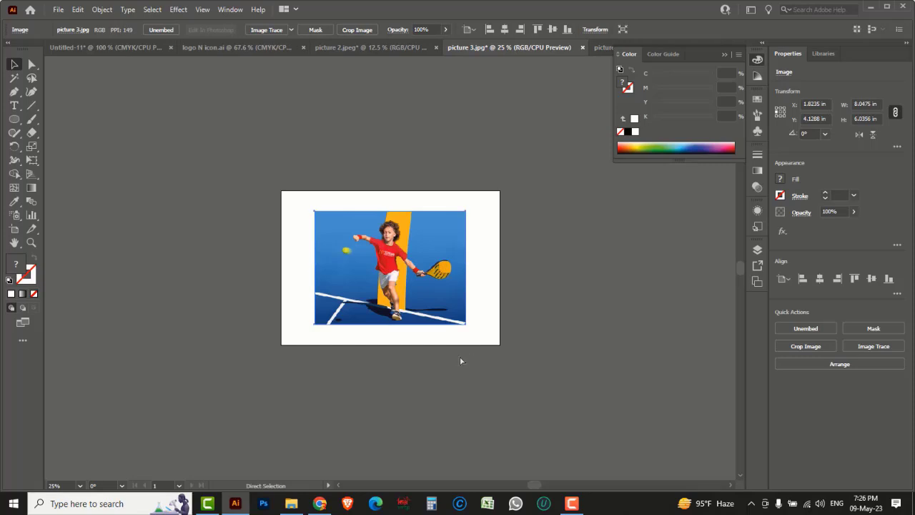
{"action": "key", "text": "ctrl+x"}
Step: Paste the photo into the brochure and scale it to about 3 × 2.3 inches
{"action": "left_click", "coordinate": [112, 47]}
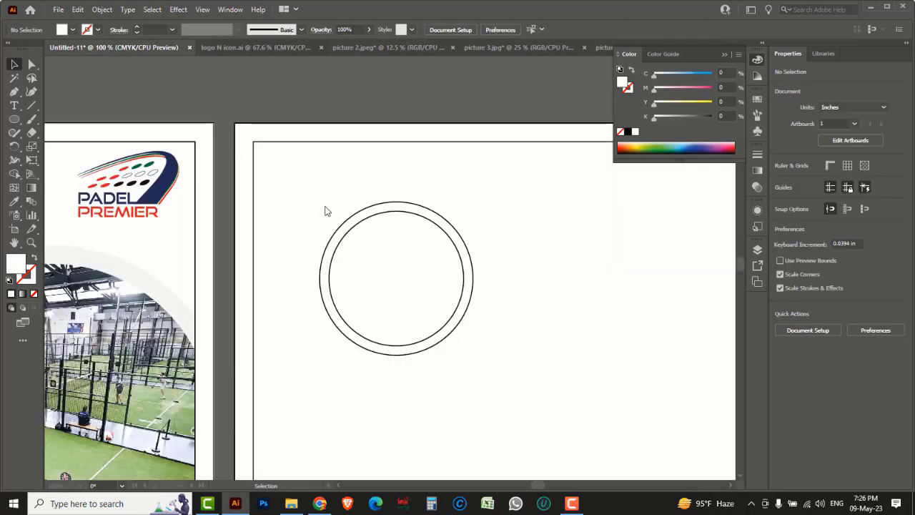
{"action": "key", "text": "ctrl+v"}
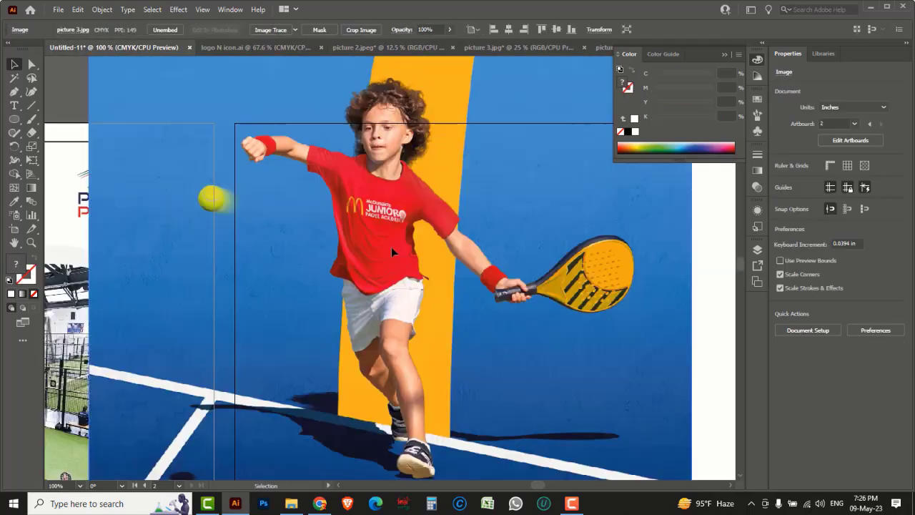
{"action": "key", "text": "ctrl+minus"}
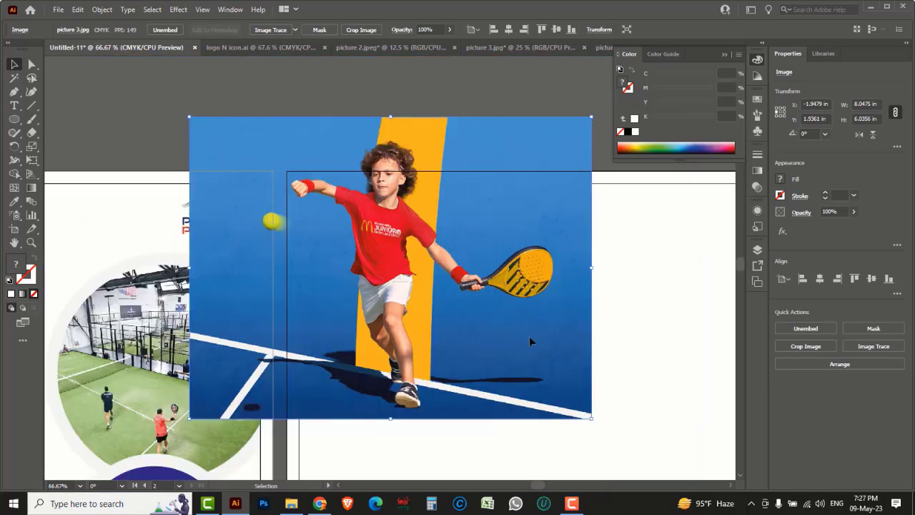
{"action": "left_click_drag", "start_coordinate": [592, 422], "coordinate": [467, 325]}
{"action": "left_click", "coordinate": [396, 284]}
{"action": "left_click", "coordinate": [394, 282]}
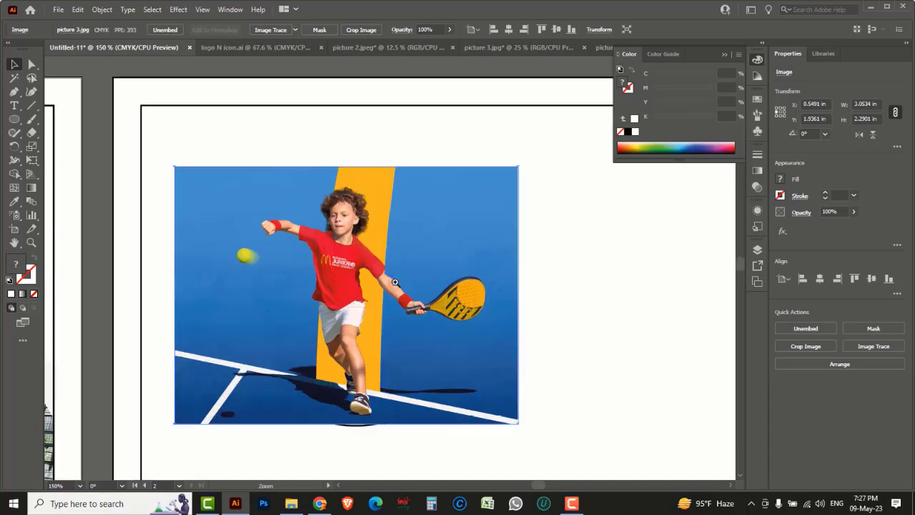
Step: Select the inner circle hidden behind the photo using Outline view
{"action": "key", "text": "ctrl+y"}
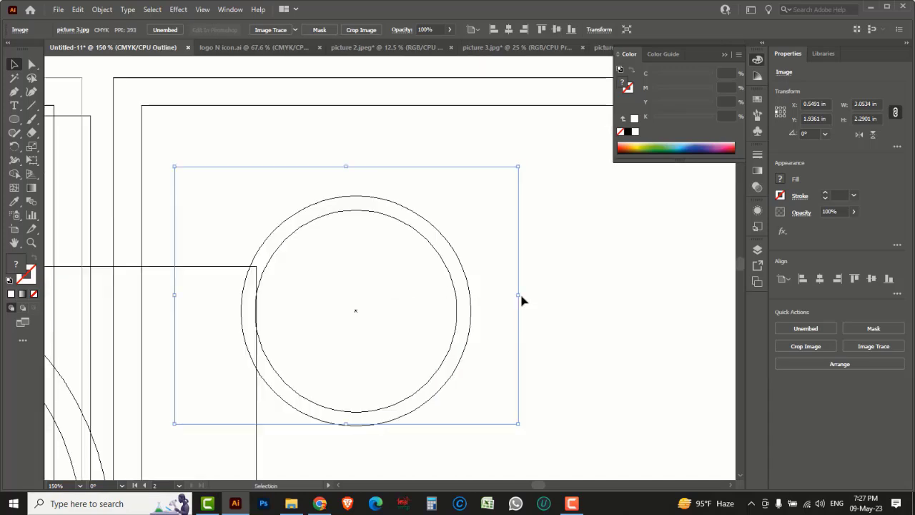
{"action": "left_click", "coordinate": [578, 301]}
{"action": "left_click_drag", "start_coordinate": [448, 272], "coordinate": [441, 278]}
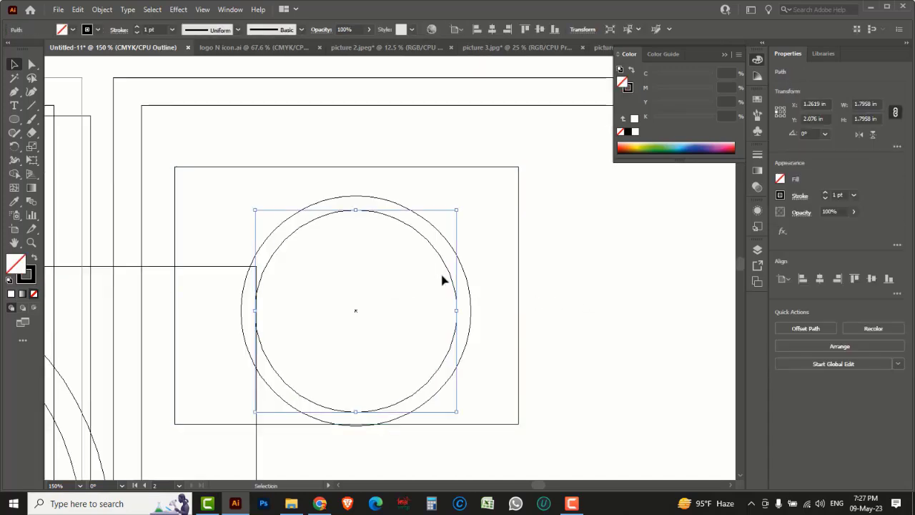
{"action": "key", "text": "a"}
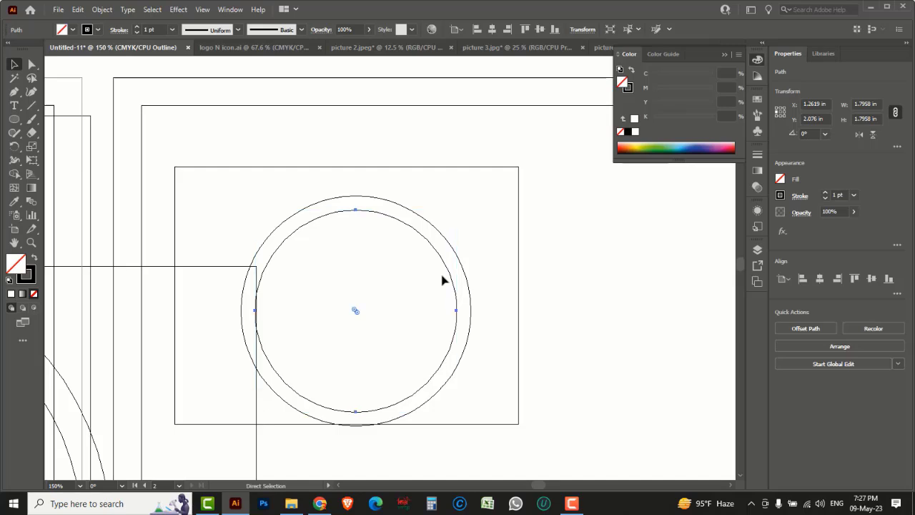
{"action": "key", "text": "ctrl+y"}
Step: Bring the inner circle in front of the boy photo
{"action": "key", "text": "v"}
{"action": "right_click", "coordinate": [443, 280]}
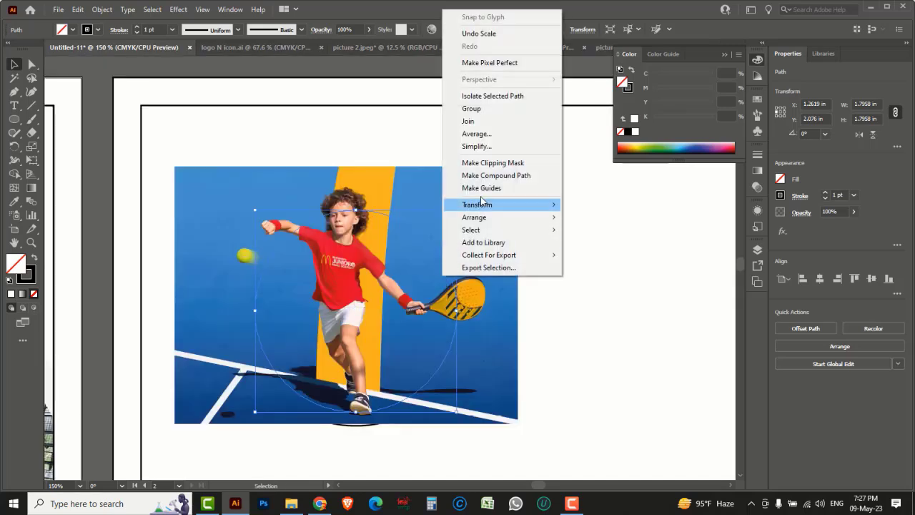
{"action": "mouse_move", "coordinate": [490, 222]}
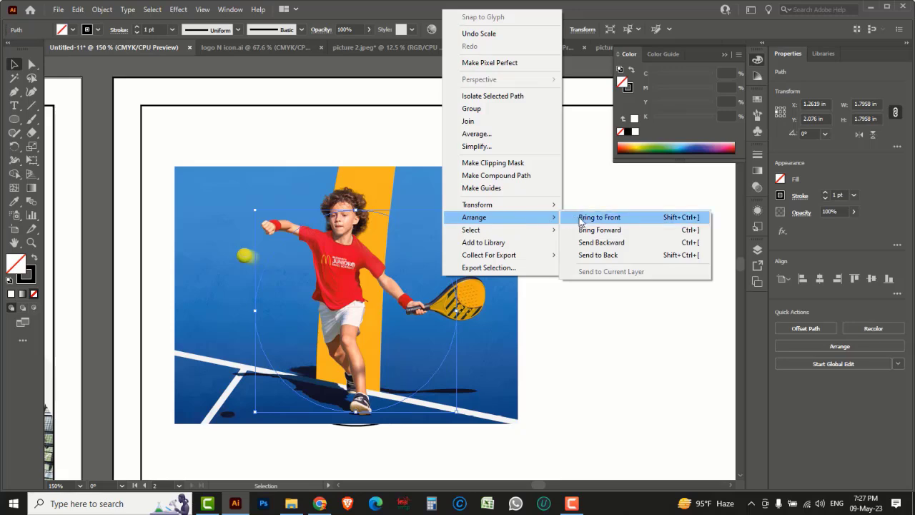
{"action": "left_click", "coordinate": [581, 217]}
{"action": "left_click", "coordinate": [570, 232]}
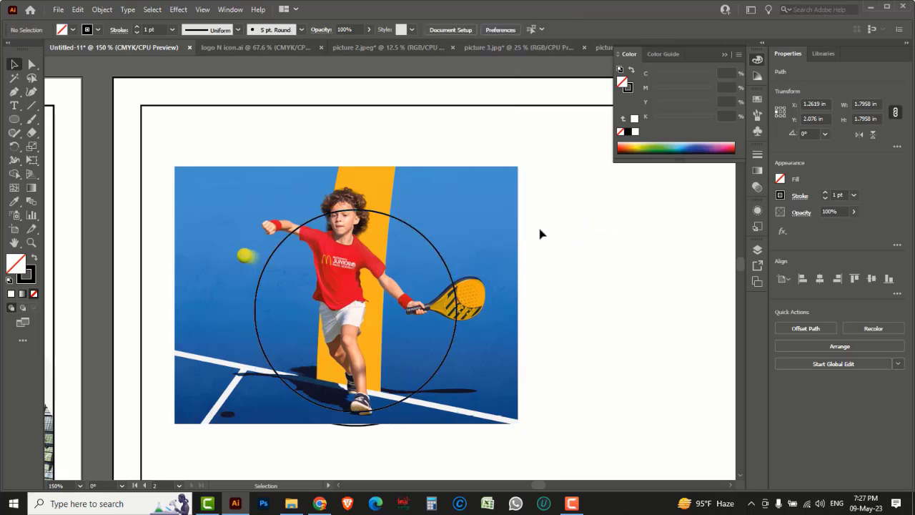
Step: Scale the photo down to fit within the circle and nudge it right
{"action": "left_click", "coordinate": [518, 178]}
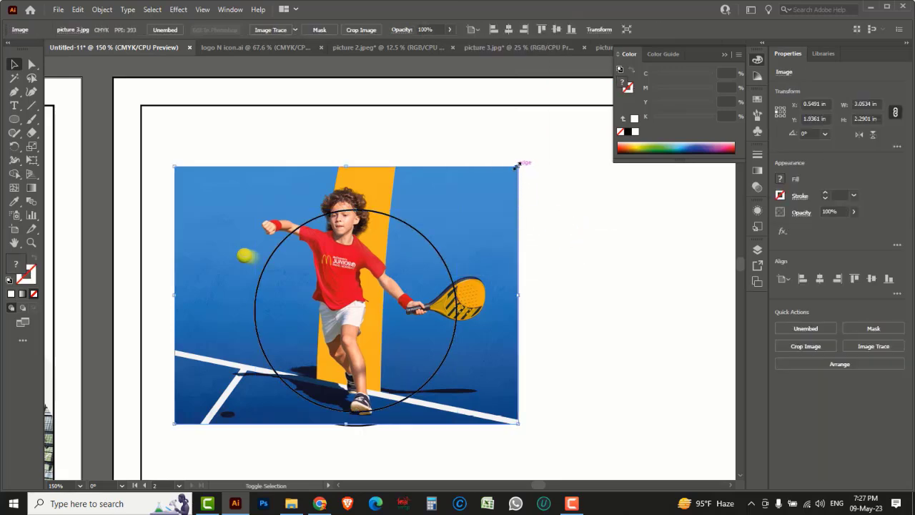
{"action": "left_click_drag", "start_coordinate": [519, 166], "coordinate": [497, 194]}
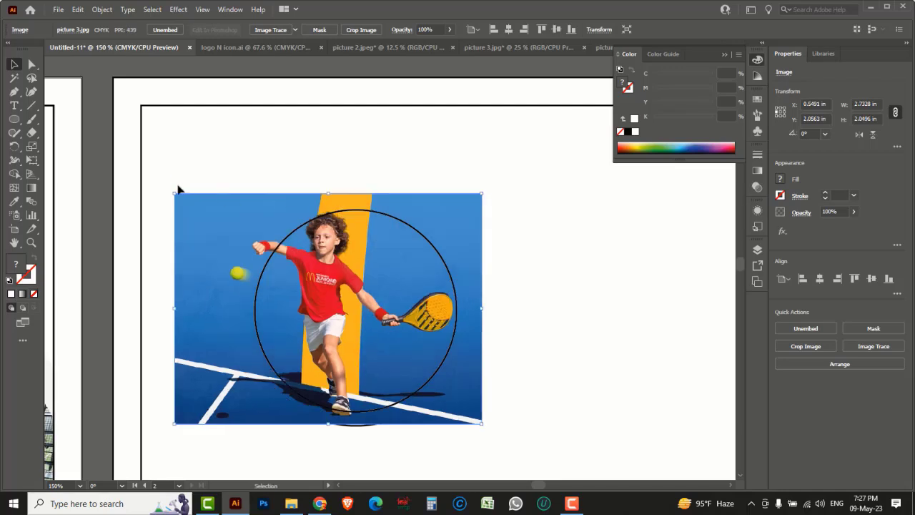
{"action": "left_click_drag", "start_coordinate": [176, 191], "coordinate": [190, 203]}
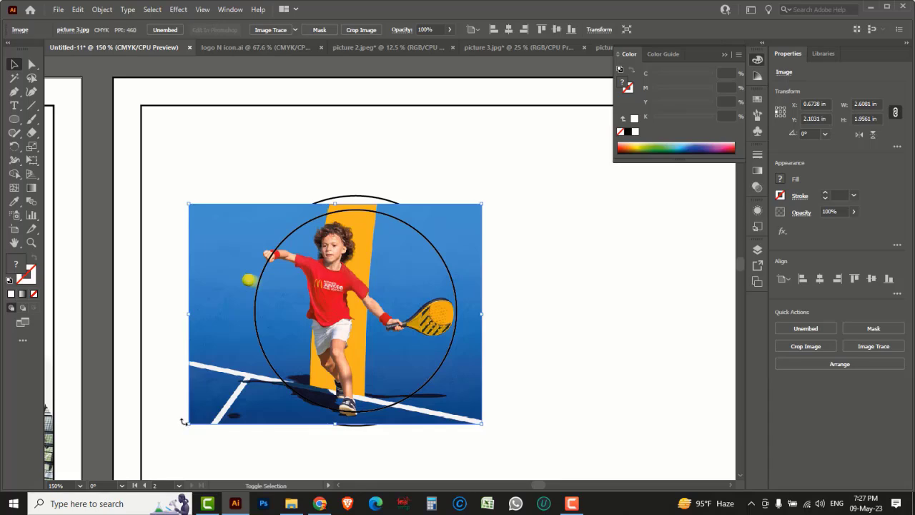
{"action": "left_click_drag", "start_coordinate": [189, 423], "coordinate": [202, 416]}
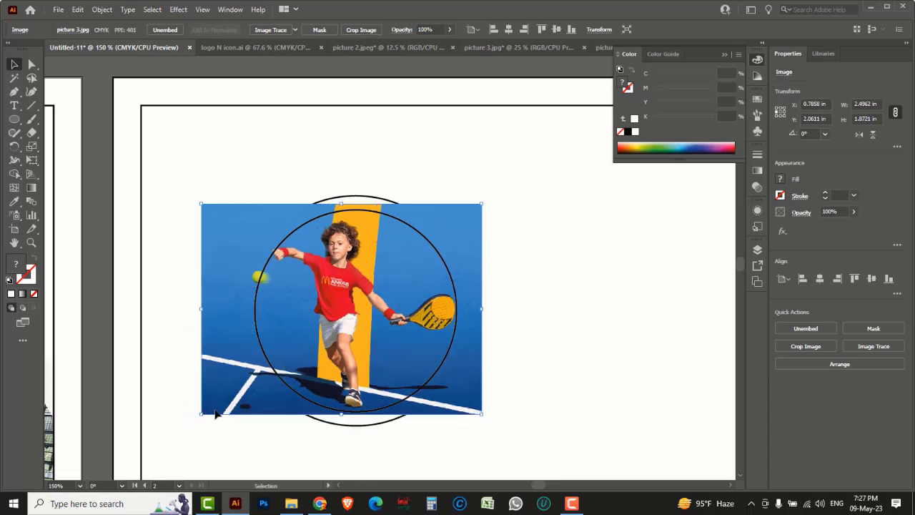
{"action": "key", "text": "Right"}
{"action": "key", "text": "Right"}
{"action": "key", "text": "Right"}
{"action": "key", "text": "Right"}
{"action": "key", "text": "Right"}
{"action": "key", "text": "Right"}
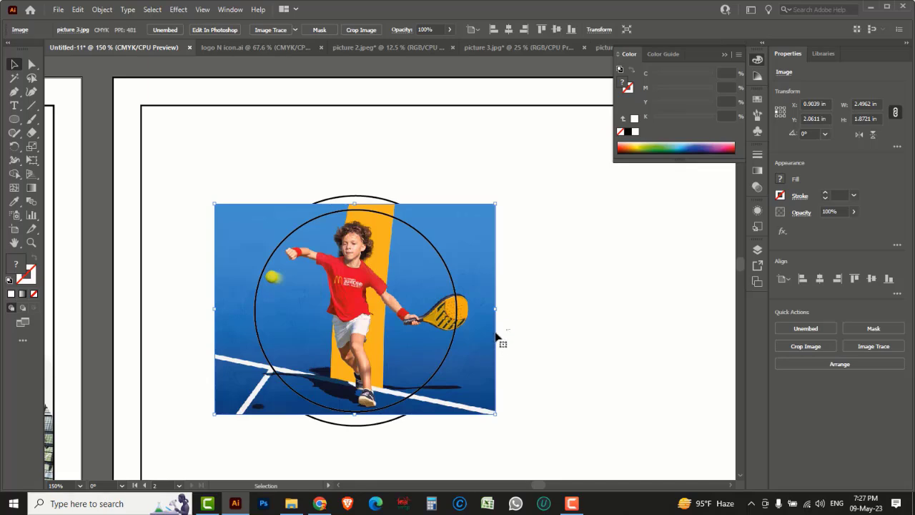
Step: Clip the photo to the inner circle with Make Clipping Mask, then select the outer ring
{"action": "left_click", "coordinate": [454, 286], "text": "shift"}
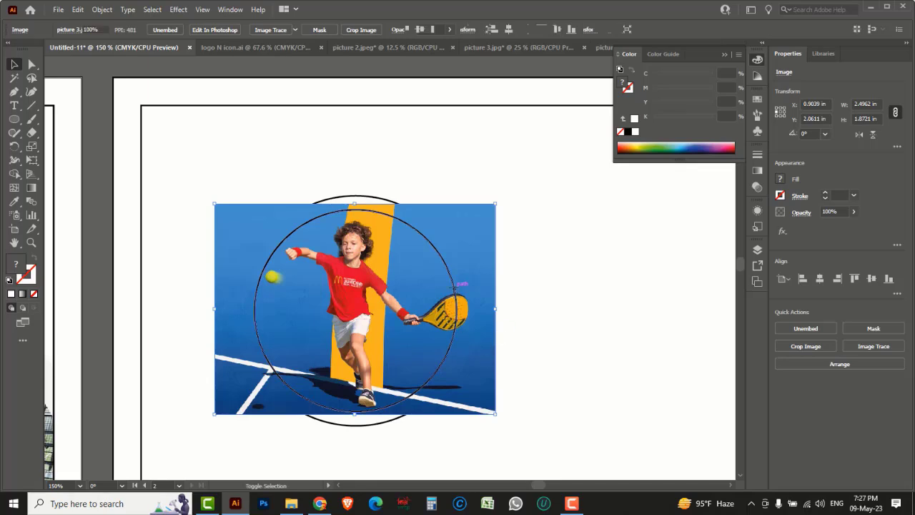
{"action": "right_click", "coordinate": [454, 287]}
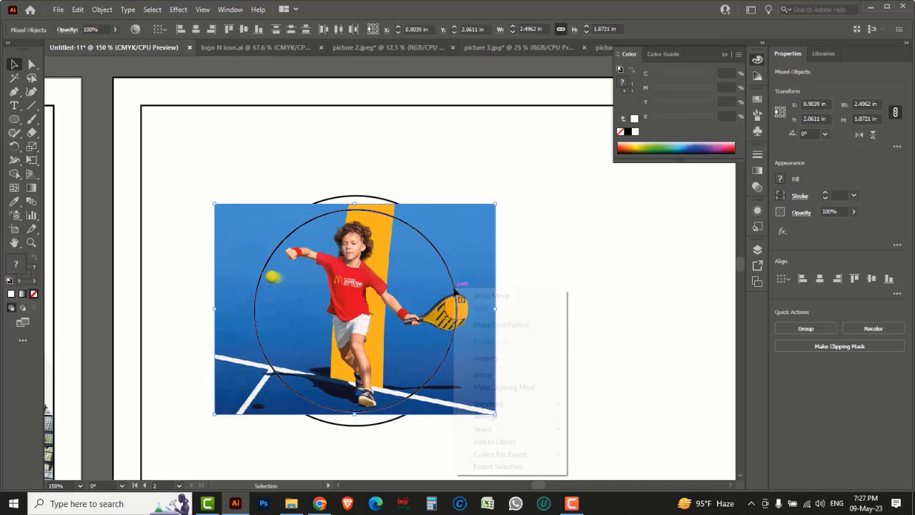
{"action": "left_click", "coordinate": [492, 388]}
{"action": "left_click", "coordinate": [593, 362]}
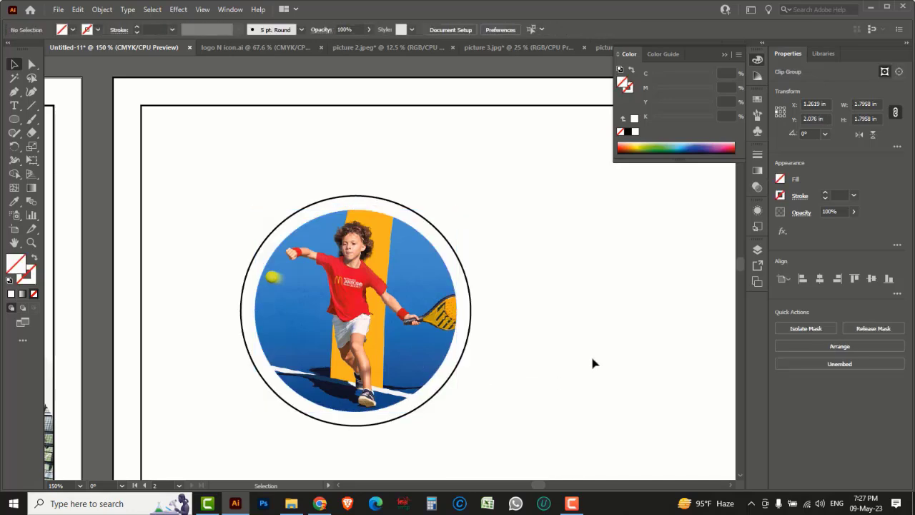
{"action": "left_click_drag", "start_coordinate": [289, 375], "coordinate": [474, 355]}
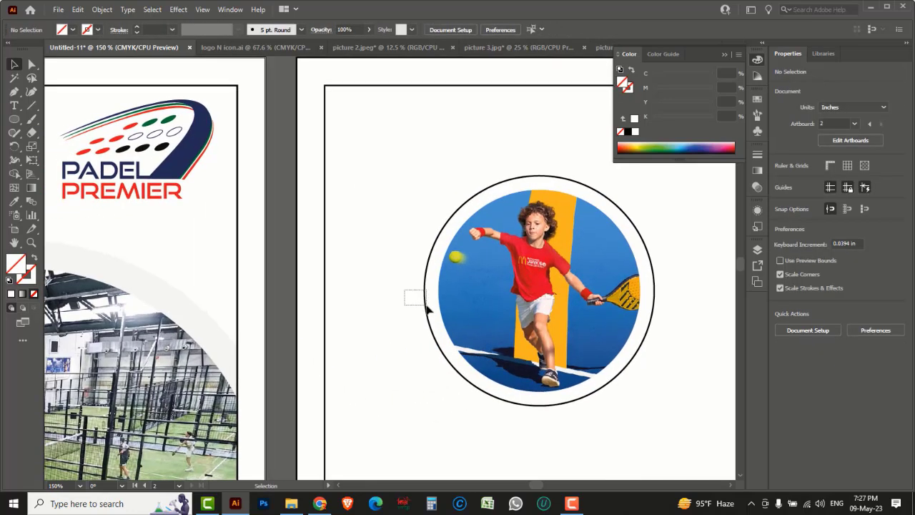
{"action": "left_click_drag", "start_coordinate": [427, 307], "coordinate": [424, 306]}
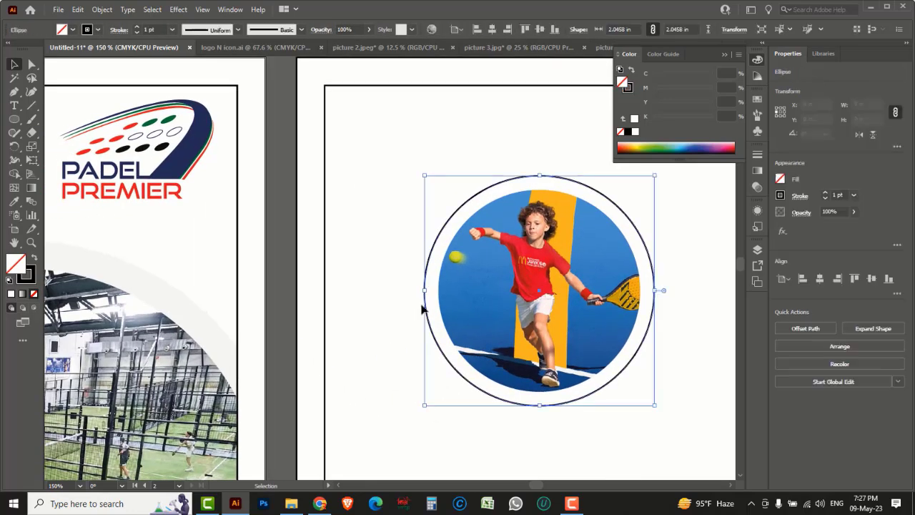
Step: Fill the outer ring with light grey sampled by the Eyedropper
{"action": "left_click_drag", "start_coordinate": [14, 202], "coordinate": [59, 205]}
{"action": "left_click", "coordinate": [163, 297]}
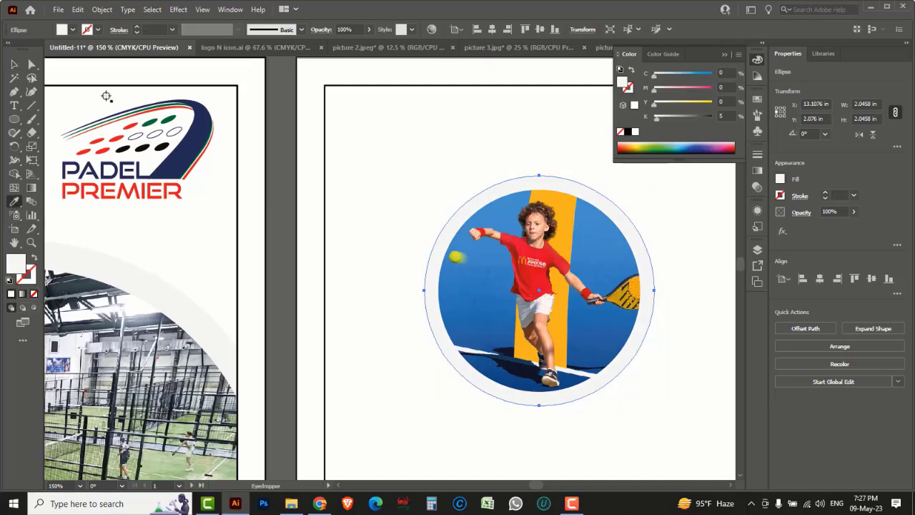
{"action": "left_click", "coordinate": [14, 64]}
{"action": "key", "text": "space"}
{"action": "left_click_drag", "start_coordinate": [488, 315], "coordinate": [383, 310]}
{"action": "key", "text": "ctrl+z"}
{"action": "key", "text": "ctrl+z"}
{"action": "left_click", "coordinate": [579, 412]}
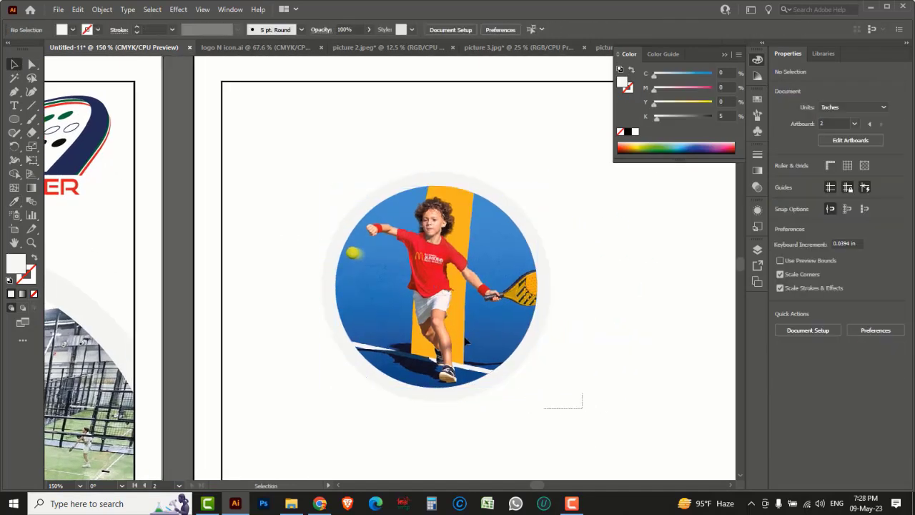
Step: Group the grey ring with the round photo and zoom out to both artboards
{"action": "left_click_drag", "start_coordinate": [544, 393], "coordinate": [412, 293]}
{"action": "right_click", "coordinate": [470, 273]}
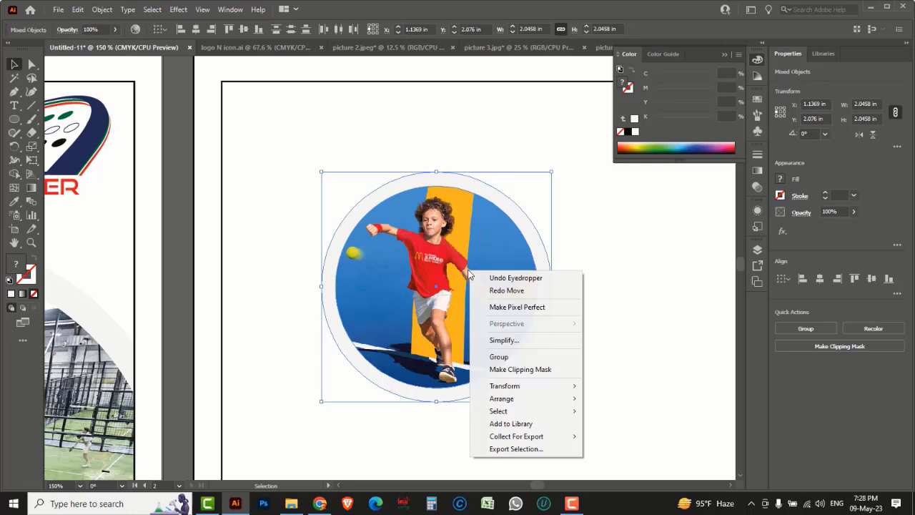
{"action": "left_click", "coordinate": [499, 358]}
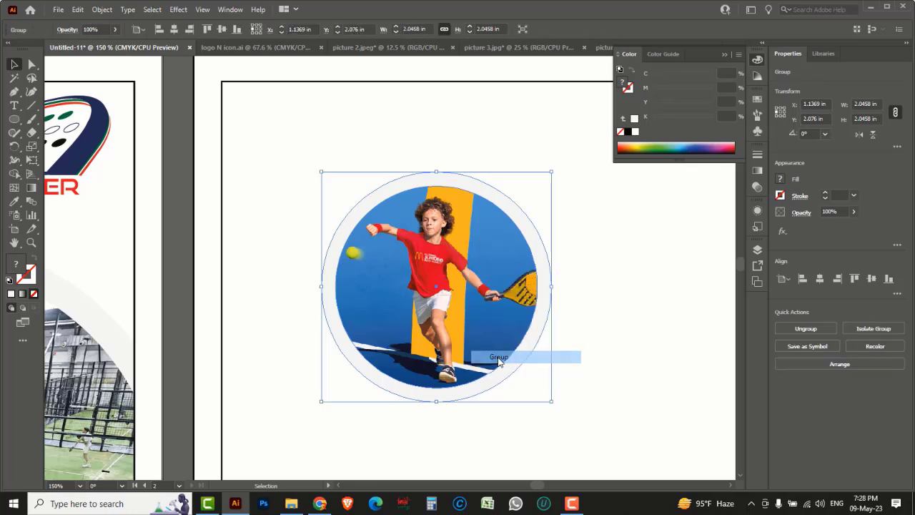
{"action": "left_click", "coordinate": [585, 350]}
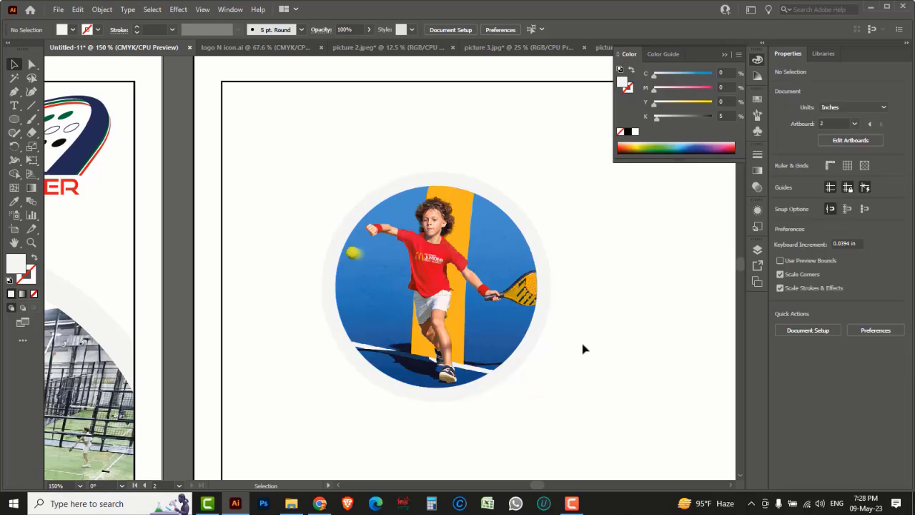
{"action": "key", "text": "ctrl+minus"}
{"action": "key", "text": "ctrl+minus"}
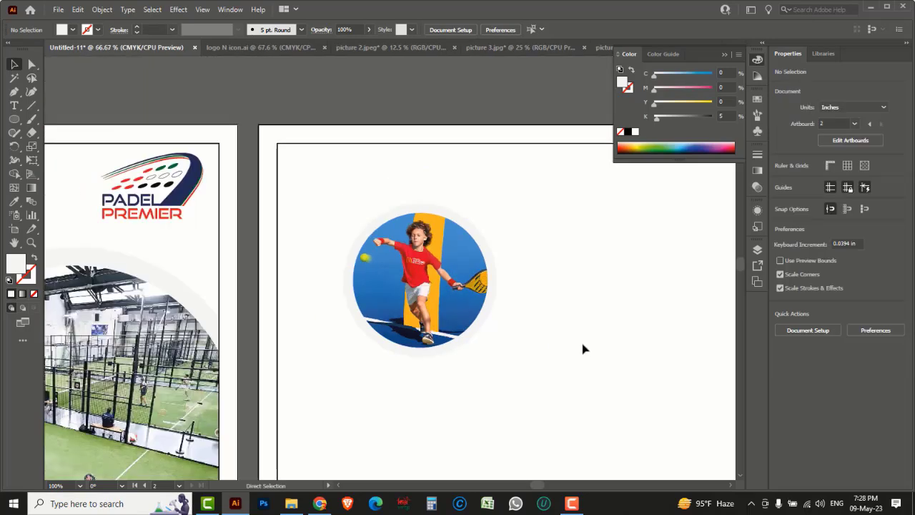
{"action": "key", "text": "ctrl+minus"}
{"action": "key", "text": "ctrl+minus"}
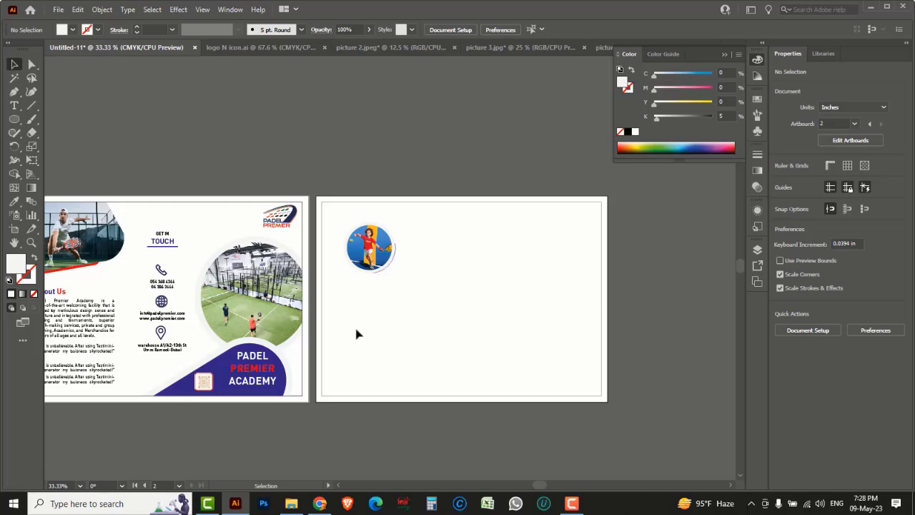
Step: Draw a tall rectangle at the artboard's left edge and repeat copies into three panels
{"action": "left_click_drag", "start_coordinate": [14, 118], "coordinate": [51, 126]}
{"action": "left_click", "coordinate": [50, 123]}
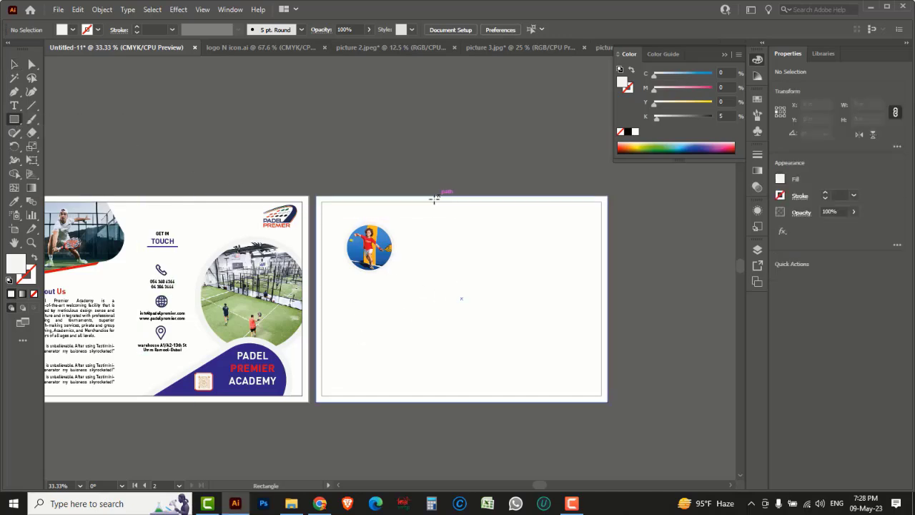
{"action": "left_click_drag", "start_coordinate": [434, 202], "coordinate": [521, 395]}
{"action": "key", "text": "v"}
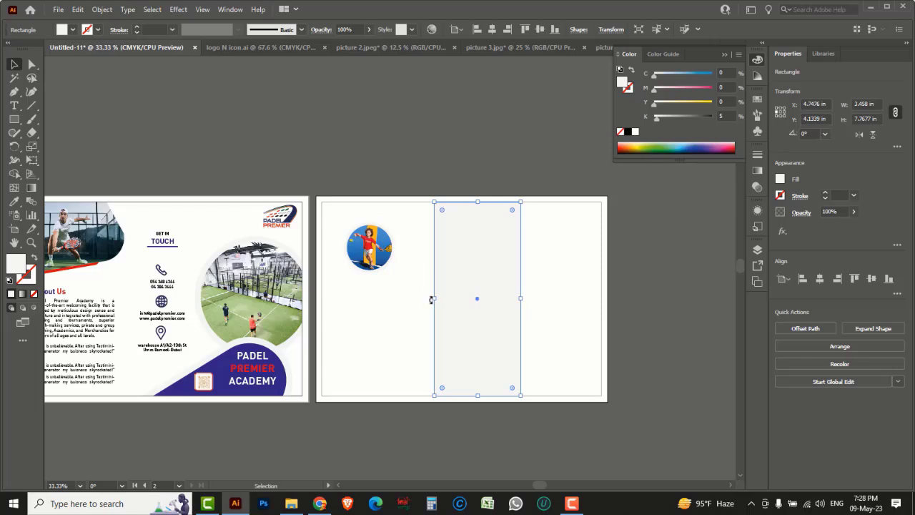
{"action": "left_click_drag", "start_coordinate": [434, 300], "coordinate": [421, 299]}
{"action": "key", "text": "a"}
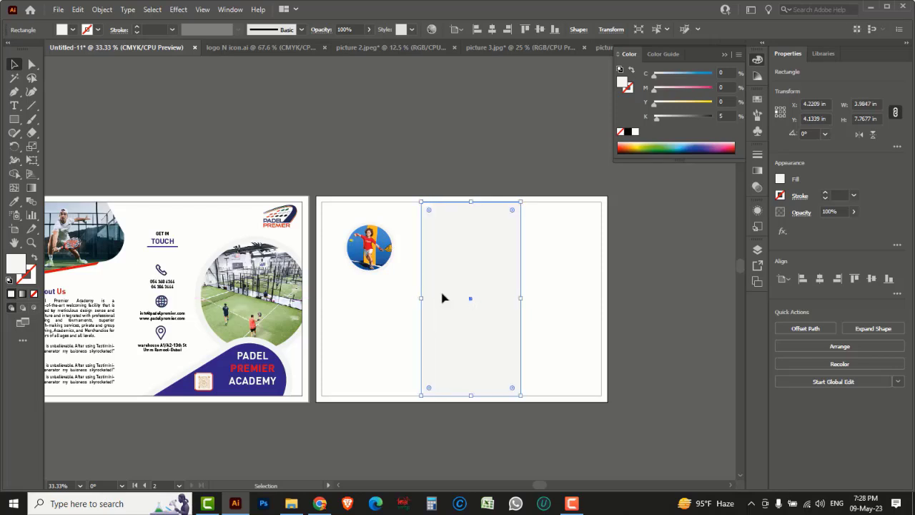
{"action": "left_click", "coordinate": [449, 272]}
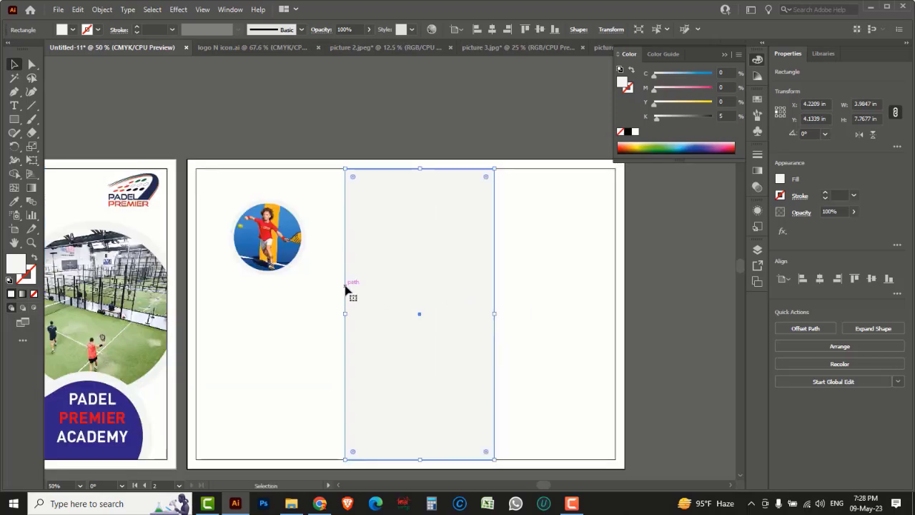
{"action": "mouse_move", "coordinate": [345, 290]}
{"action": "left_mouse_down"}
{"action": "mouse_move", "coordinate": [198, 292]}
{"action": "mouse_move", "coordinate": [350, 300]}
{"action": "left_mouse_up"}
{"action": "key", "text": "ctrl+d"}
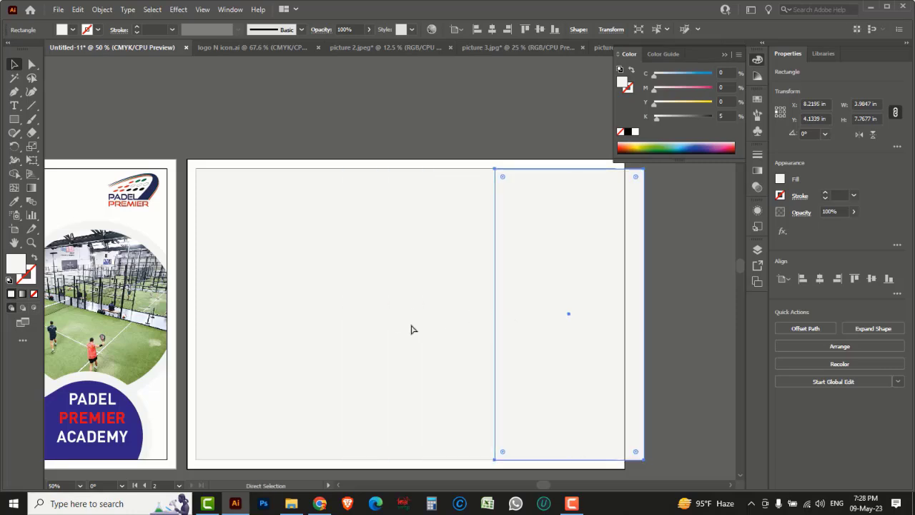
Step: Resize the three panels together to fit the artboard, about 11.19 × 7.77 in
{"action": "key", "text": "ctrl+y"}
{"action": "left_click_drag", "start_coordinate": [530, 361], "coordinate": [335, 382]}
{"action": "key", "text": "ctrl+y"}
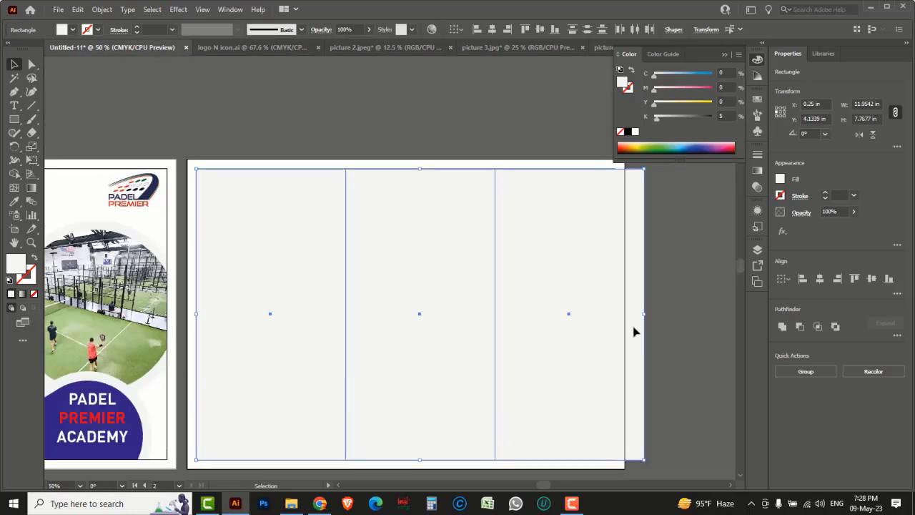
{"action": "left_click_drag", "start_coordinate": [644, 315], "coordinate": [616, 320]}
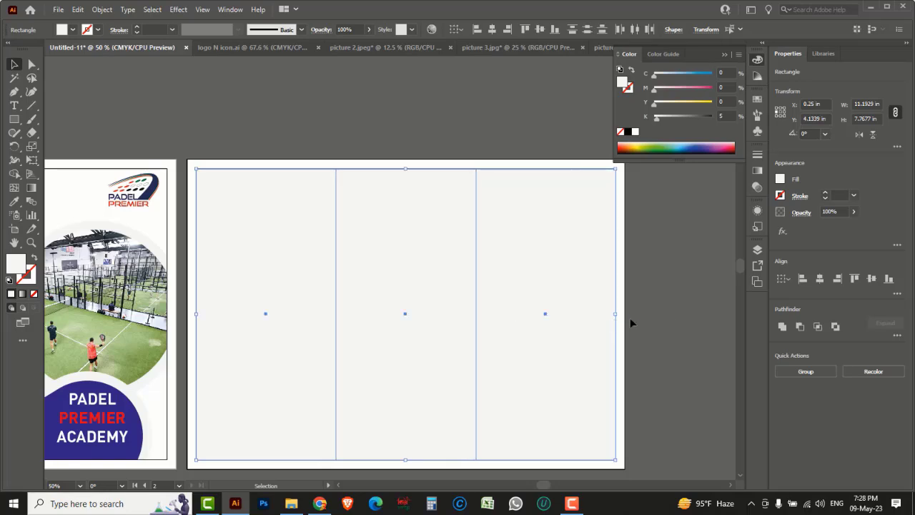
{"action": "left_click", "coordinate": [669, 321]}
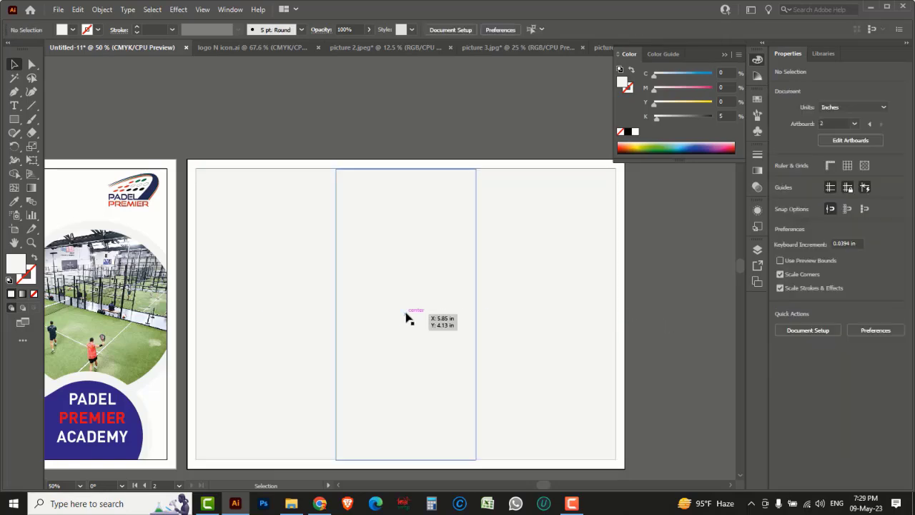
Step: Colour the middle panel deep indigo and delete the left and right panels
{"action": "left_click", "coordinate": [407, 315]}
{"action": "left_click_drag", "start_coordinate": [653, 77], "coordinate": [715, 79]}
{"action": "left_click_drag", "start_coordinate": [654, 92], "coordinate": [715, 89]}
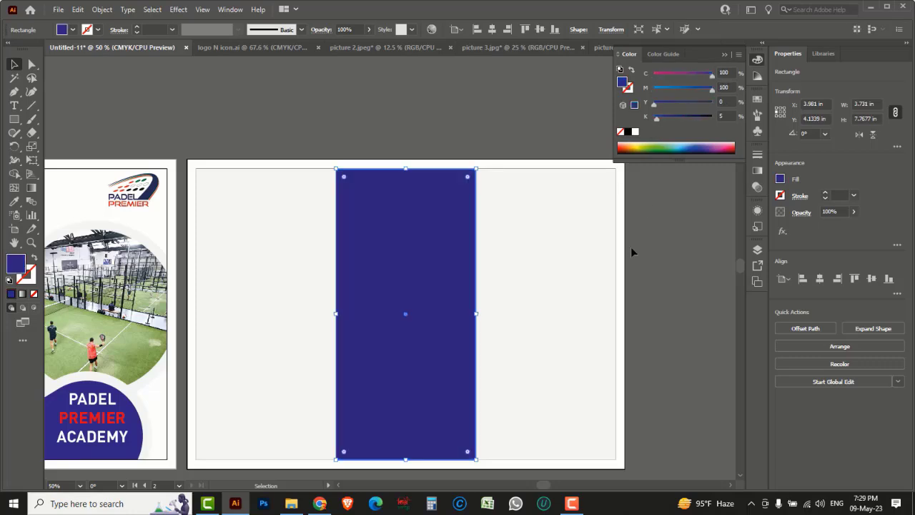
{"action": "left_click", "coordinate": [670, 308]}
{"action": "left_click", "coordinate": [616, 295]}
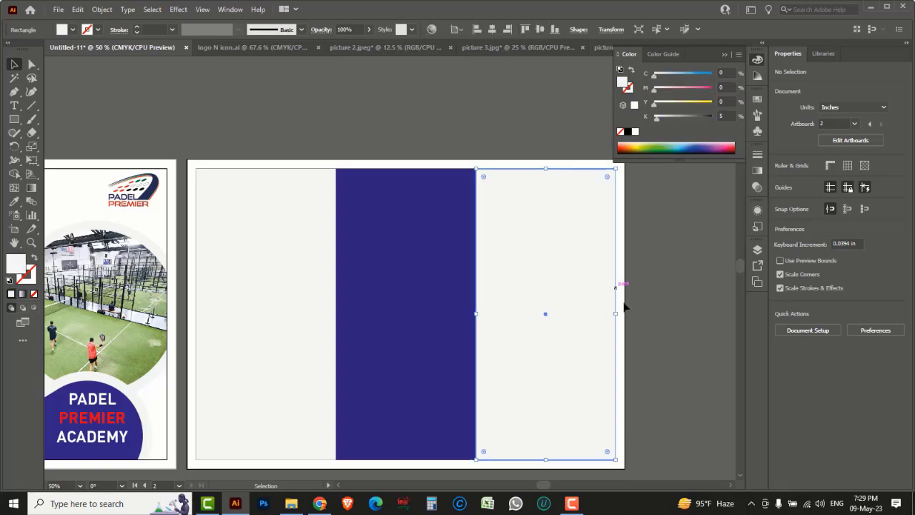
{"action": "key", "text": "Delete"}
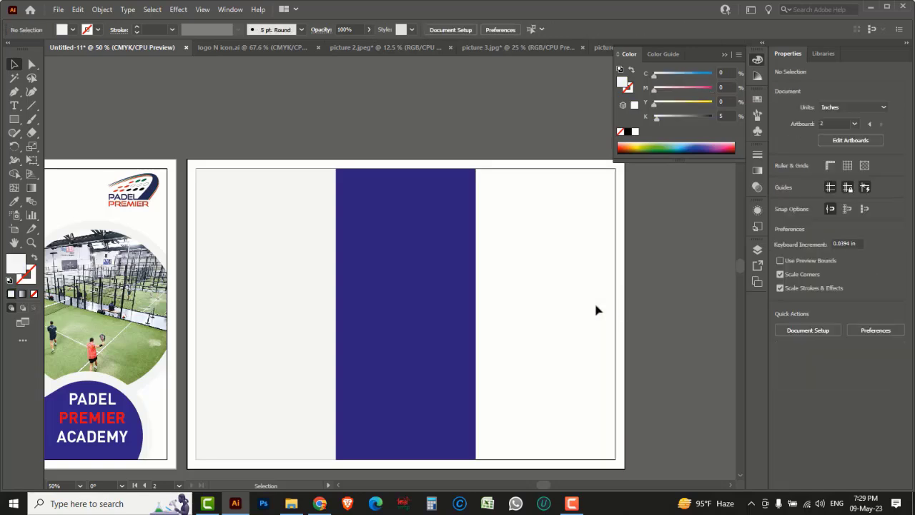
{"action": "left_click", "coordinate": [197, 288]}
{"action": "key", "text": "Delete"}
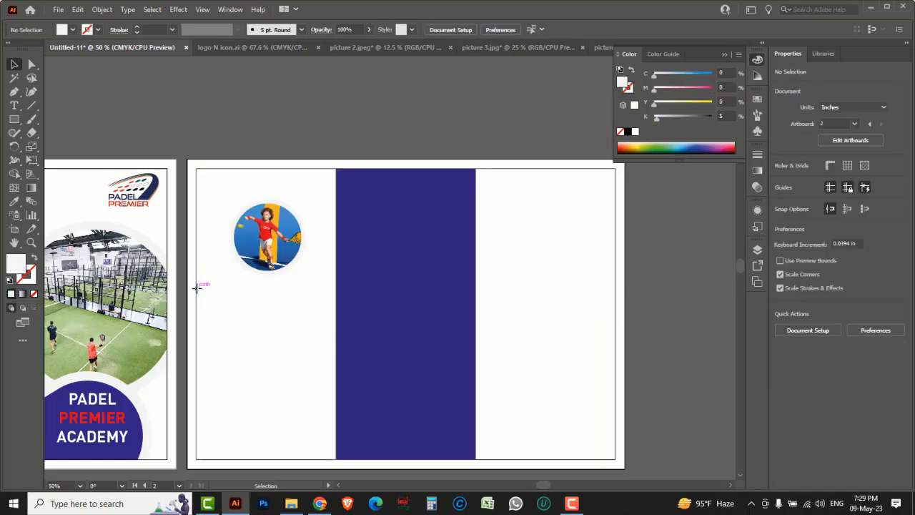
Step: Nudge the circular photo group slightly to the left
{"action": "left_click", "coordinate": [265, 227]}
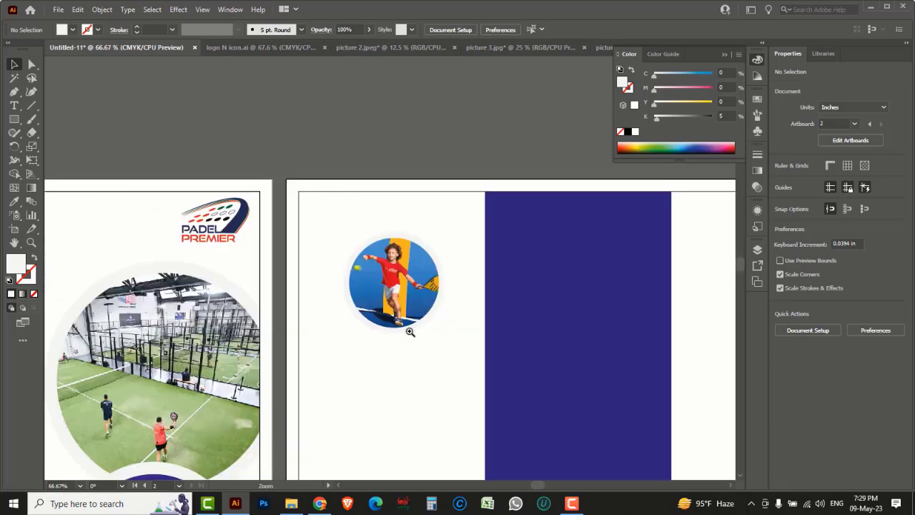
{"action": "left_click", "coordinate": [405, 325]}
{"action": "left_click_drag", "start_coordinate": [409, 296], "coordinate": [443, 323]}
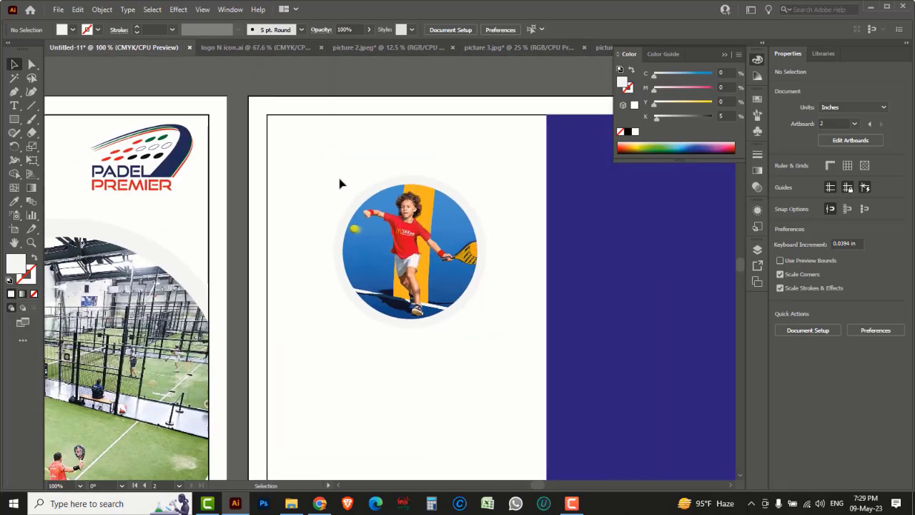
{"action": "left_click_drag", "start_coordinate": [327, 168], "coordinate": [418, 286]}
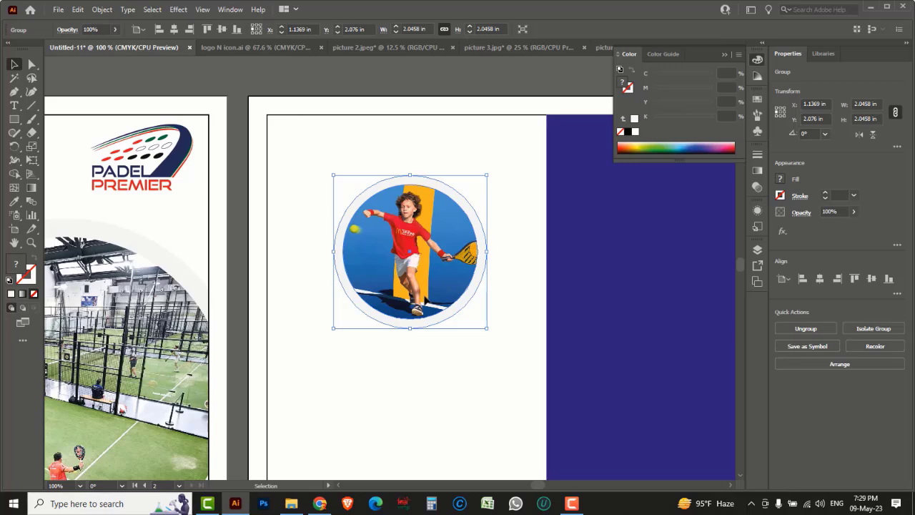
{"action": "key", "text": "Left"}
{"action": "key", "text": "Left"}
{"action": "key", "text": "Left"}
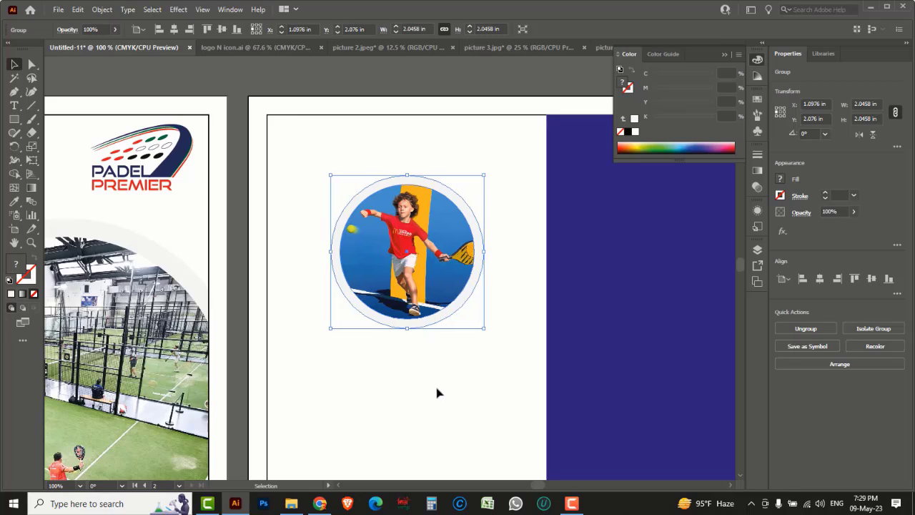
{"action": "left_click_drag", "start_coordinate": [15, 91], "coordinate": [69, 96]}
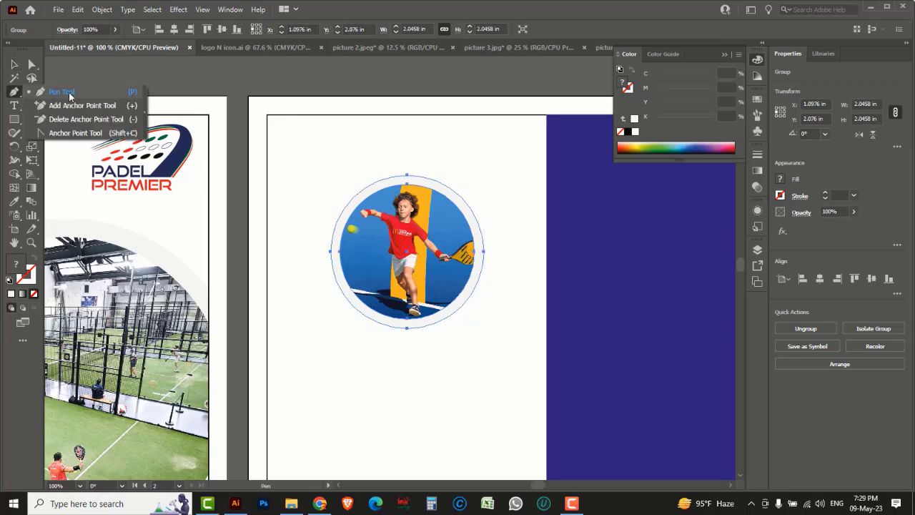
Step: Draw a header shape with a curved lower edge and fill it red (M100 Y100)
{"action": "left_click", "coordinate": [60, 93]}
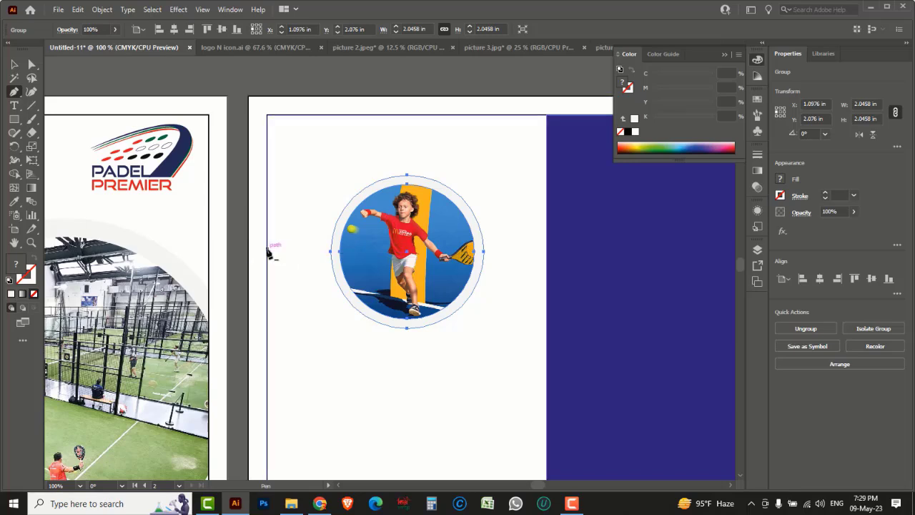
{"action": "left_click", "coordinate": [267, 249]}
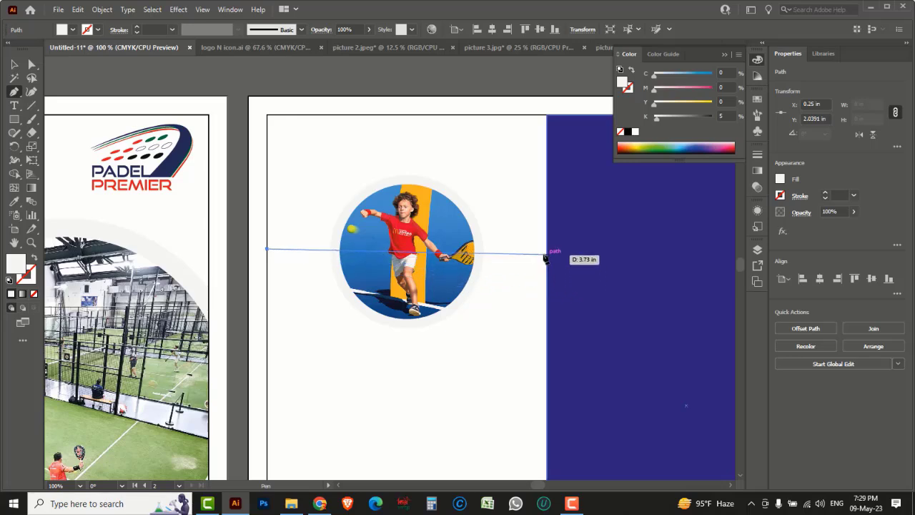
{"action": "left_click_drag", "start_coordinate": [546, 253], "coordinate": [723, 165]}
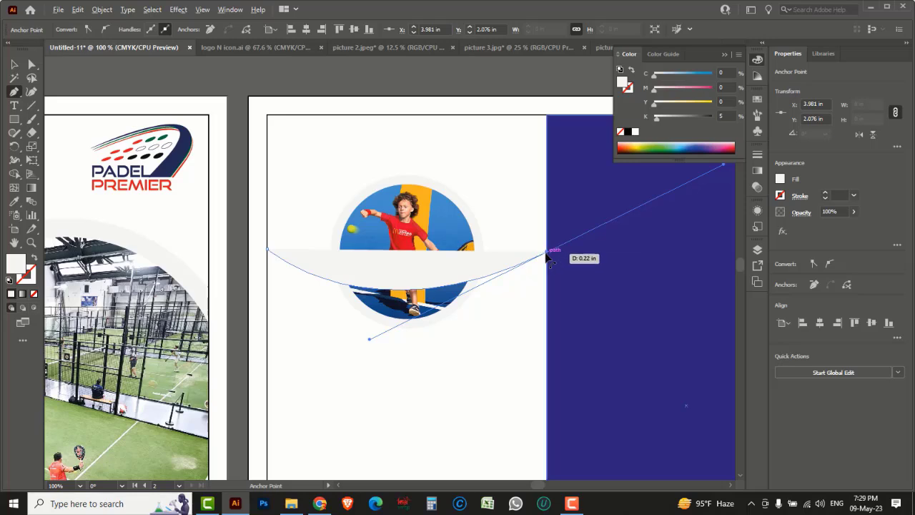
{"action": "left_click_drag", "start_coordinate": [544, 255], "coordinate": [267, 116]}
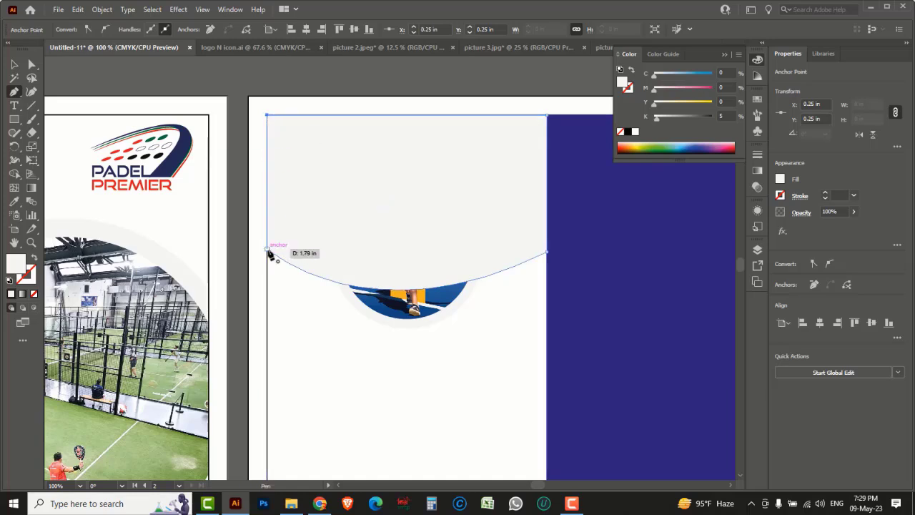
{"action": "left_click_drag", "start_coordinate": [271, 256], "coordinate": [369, 339]}
{"action": "left_click", "coordinate": [14, 65]}
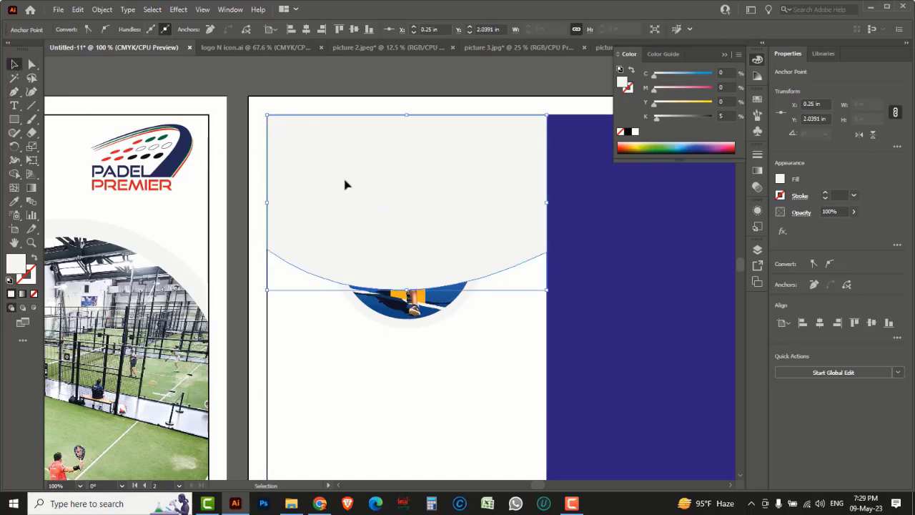
{"action": "left_click_drag", "start_coordinate": [656, 90], "coordinate": [712, 87]}
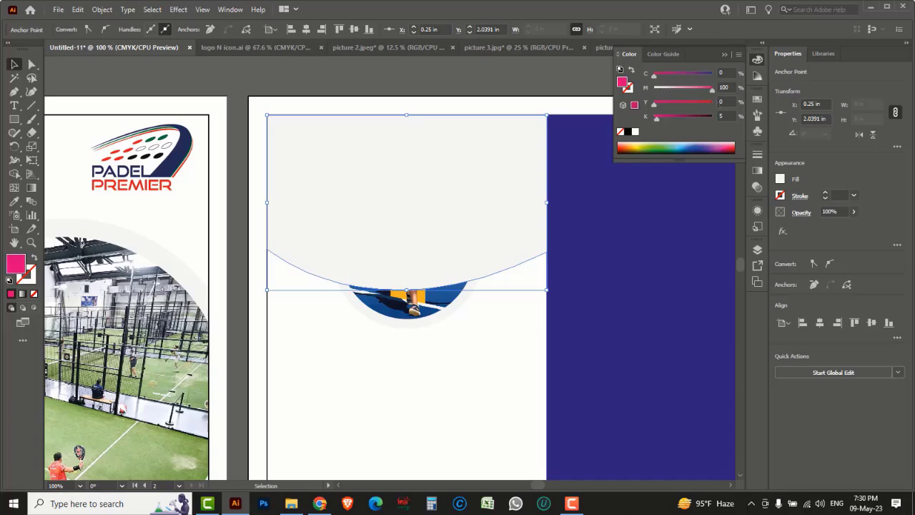
{"action": "left_click_drag", "start_coordinate": [655, 104], "coordinate": [723, 114]}
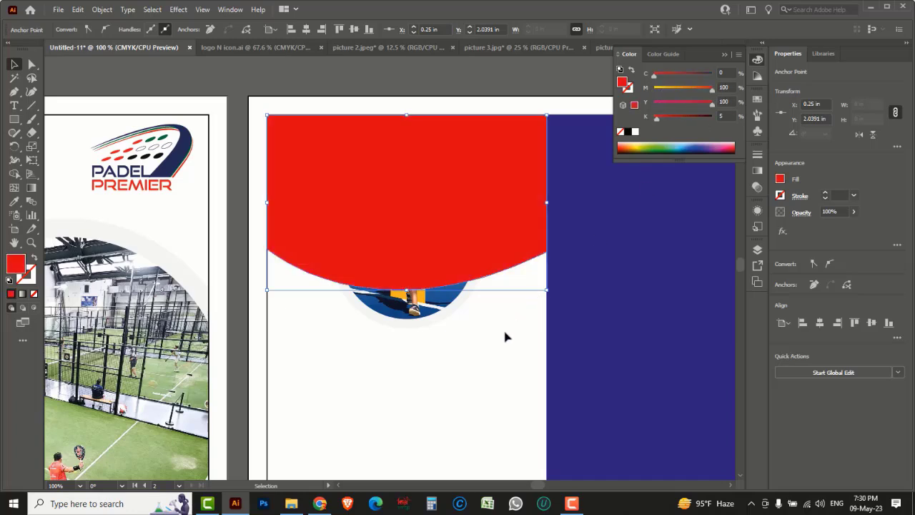
Step: Bring the circular photo group in front of the red header
{"action": "left_click_drag", "start_coordinate": [446, 367], "coordinate": [425, 326]}
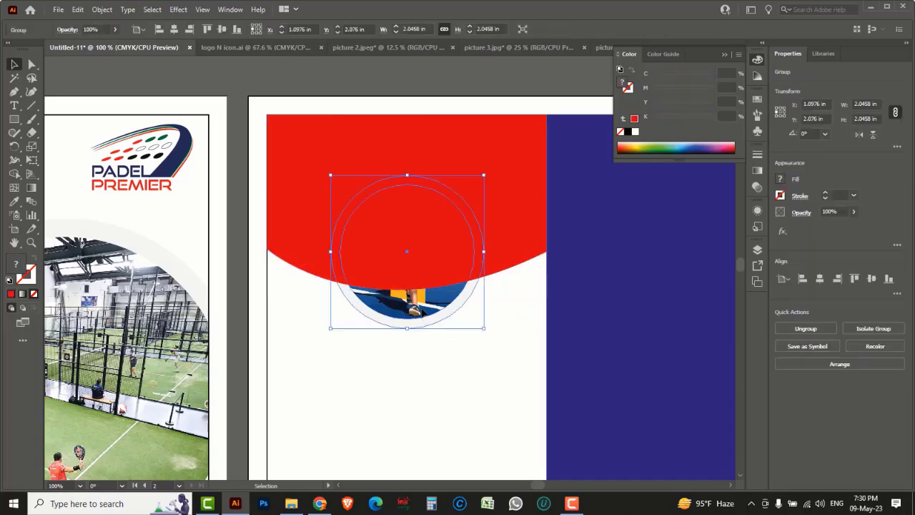
{"action": "right_click", "coordinate": [422, 110]}
{"action": "mouse_move", "coordinate": [499, 256]}
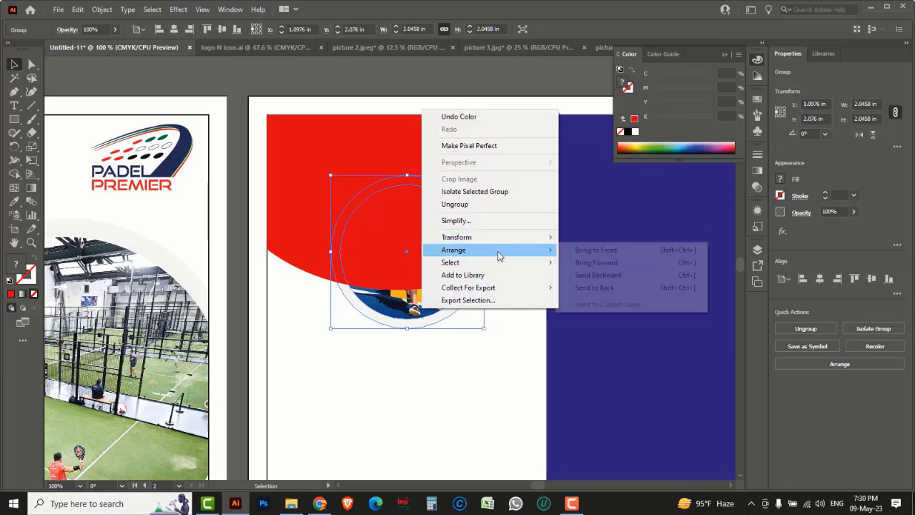
{"action": "left_click", "coordinate": [587, 251]}
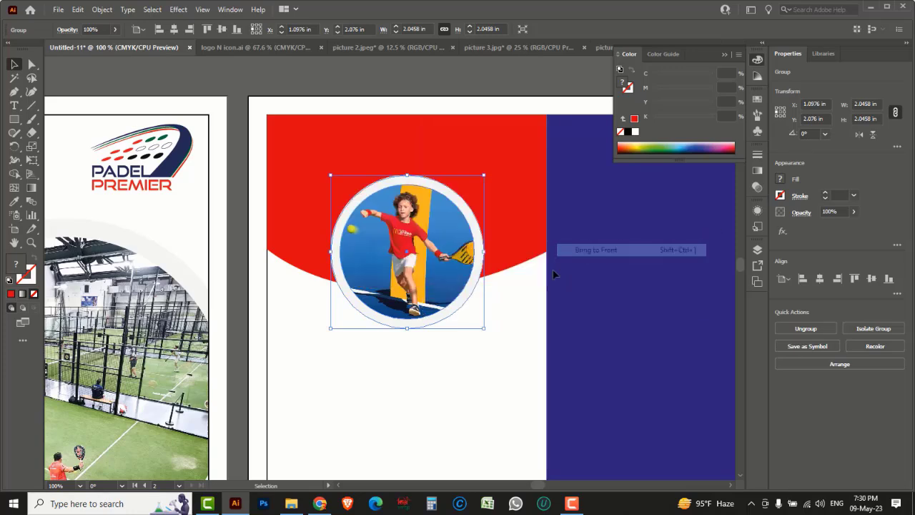
{"action": "left_click", "coordinate": [460, 369]}
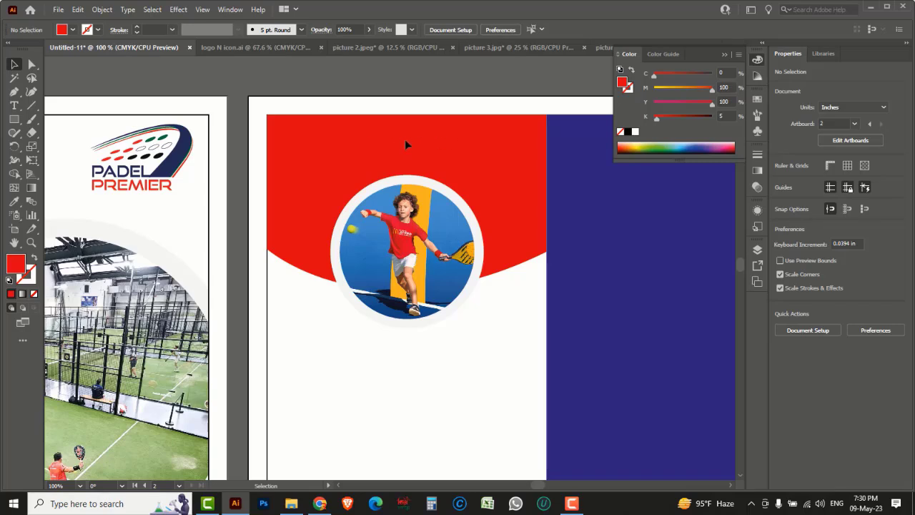
Step: Type 'Training Sessions', move it into the red header, make it white and centre it
{"action": "left_click_drag", "start_coordinate": [14, 109], "coordinate": [66, 110]}
{"action": "left_click", "coordinate": [346, 359]}
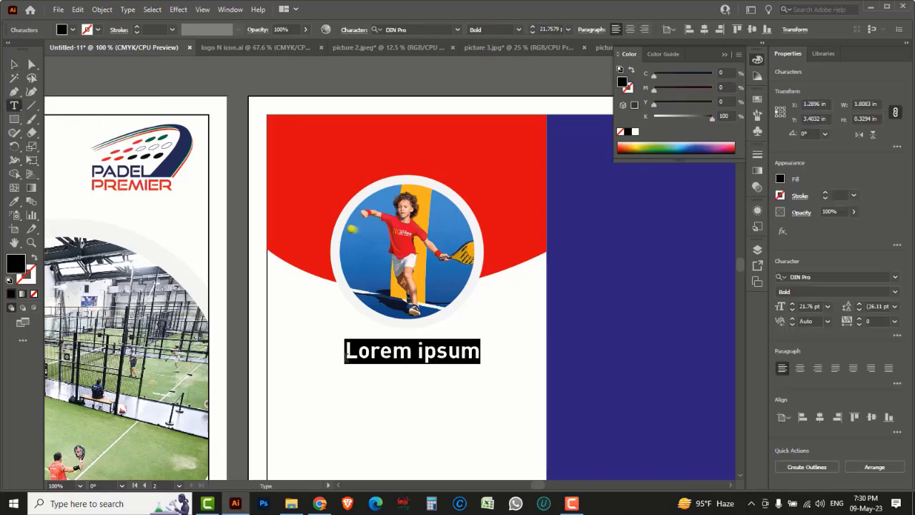
{"action": "type", "text": "T"}
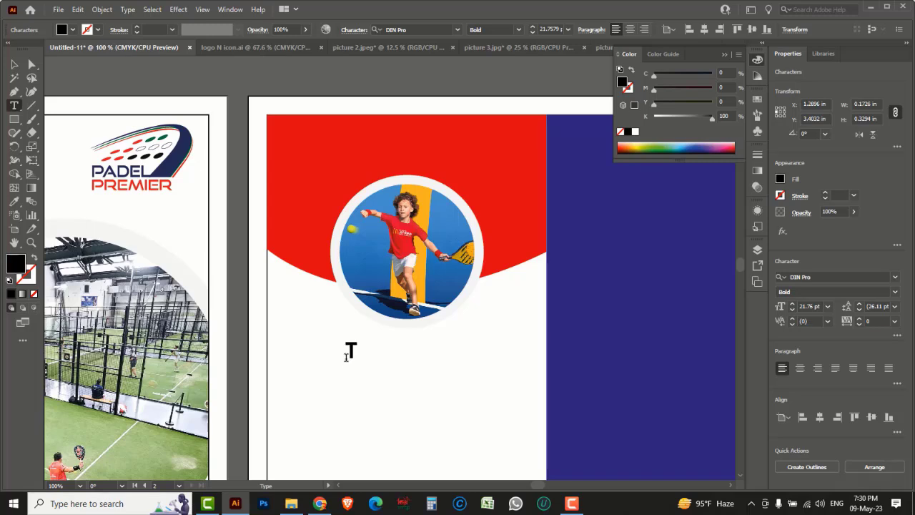
{"action": "type", "text": "raini"}
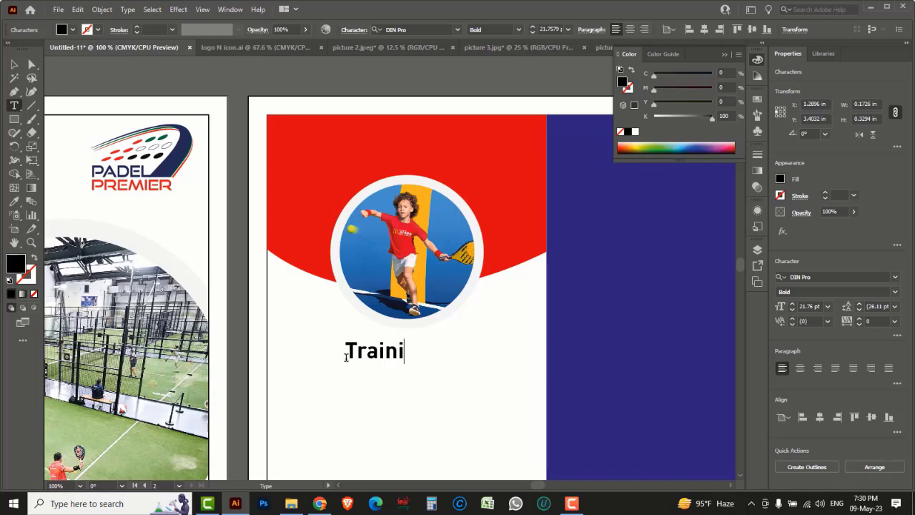
{"action": "type", "text": "ng S"}
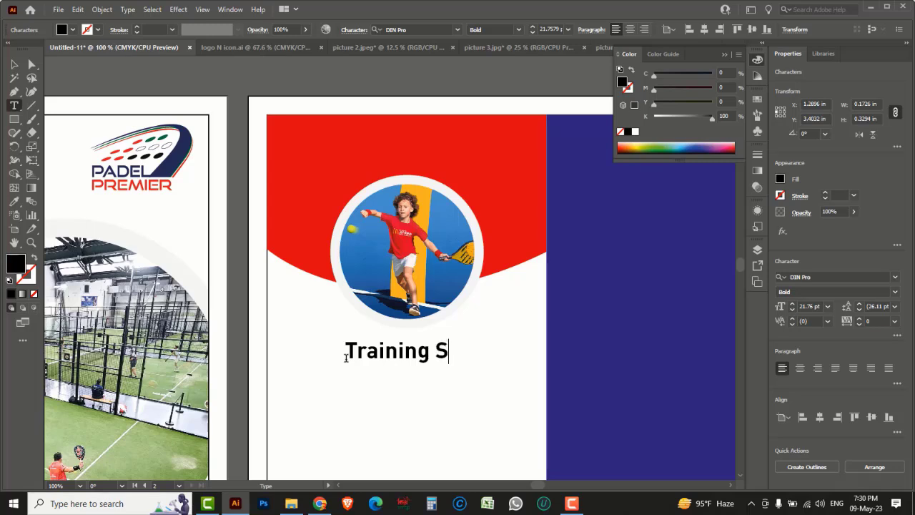
{"action": "type", "text": "essions"}
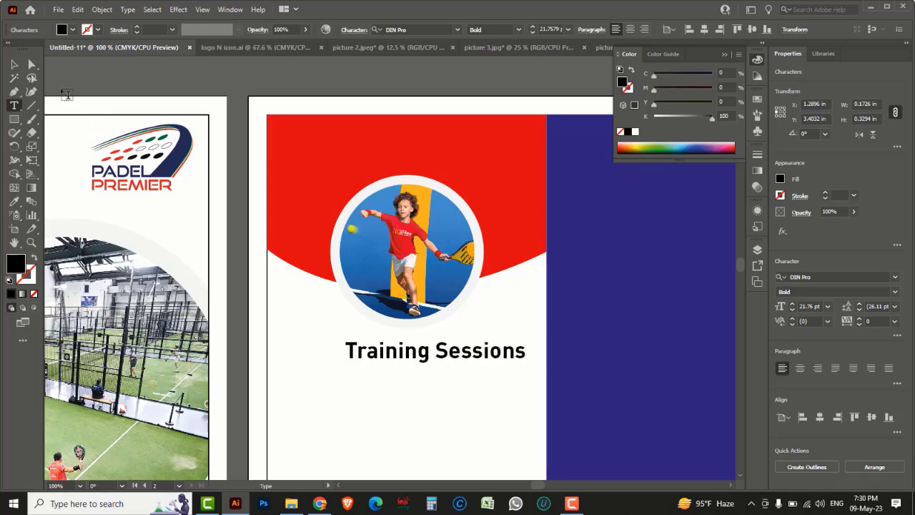
{"action": "left_click", "coordinate": [14, 64]}
{"action": "left_click_drag", "start_coordinate": [401, 357], "coordinate": [381, 160]}
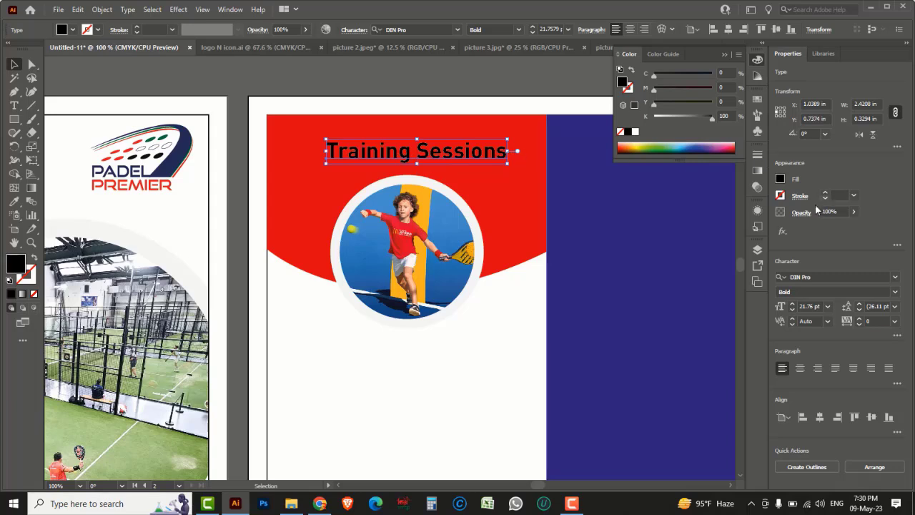
{"action": "left_click", "coordinate": [636, 132]}
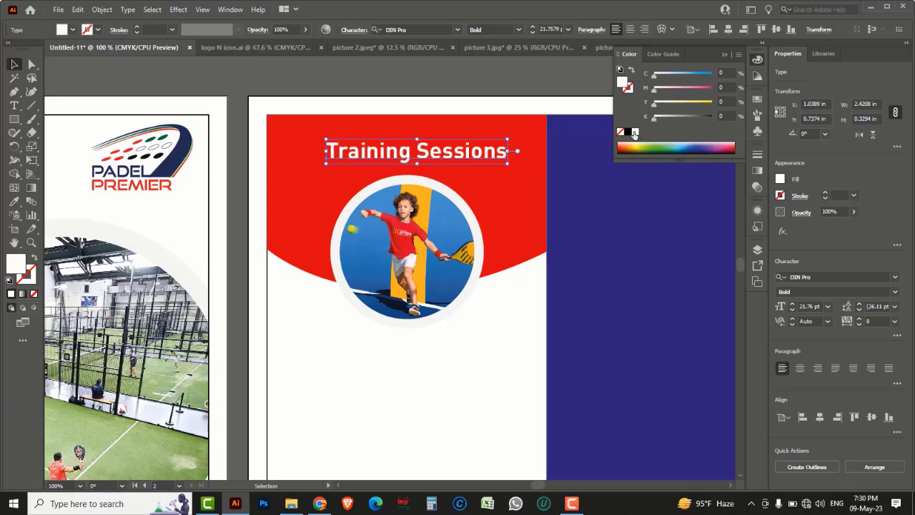
{"action": "left_click", "coordinate": [438, 79]}
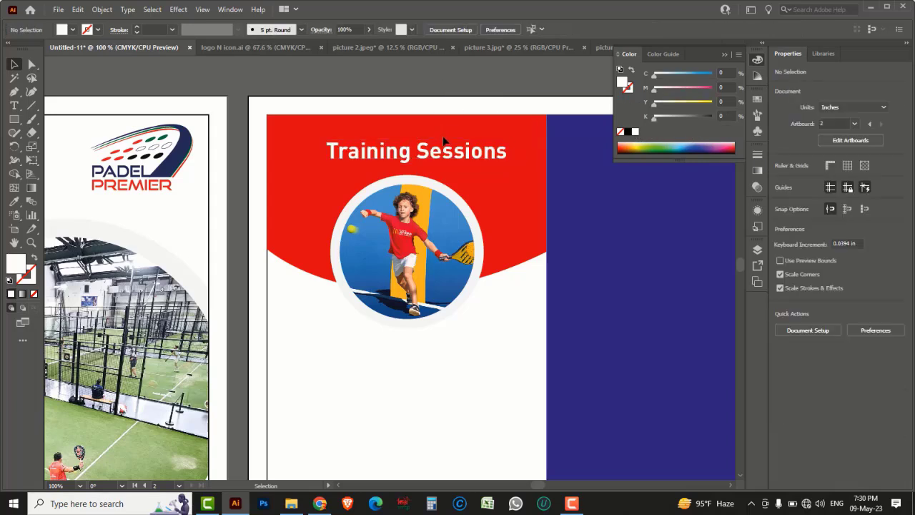
{"action": "left_click_drag", "start_coordinate": [448, 155], "coordinate": [443, 155]}
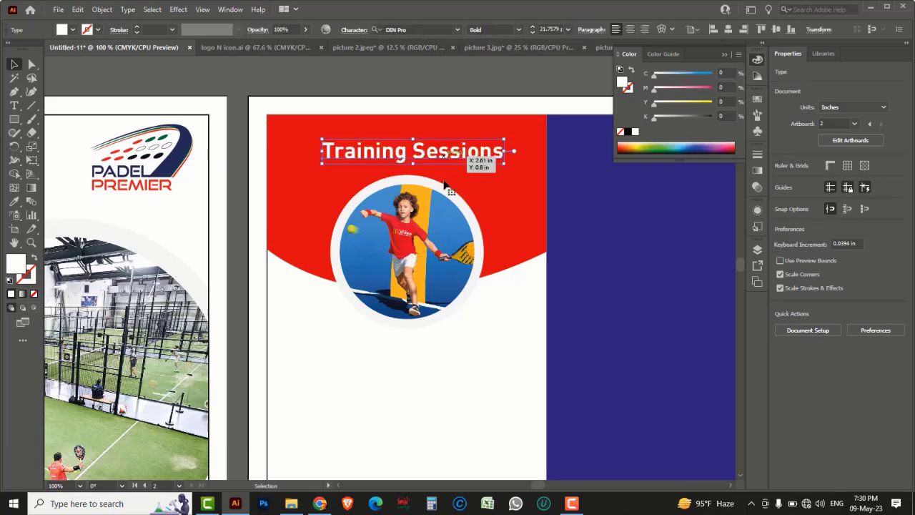
{"action": "left_click", "coordinate": [474, 382]}
{"action": "key", "text": "space"}
Step: Draw a wide, thin rectangle below the photo
{"action": "left_click_drag", "start_coordinate": [464, 411], "coordinate": [478, 256]}
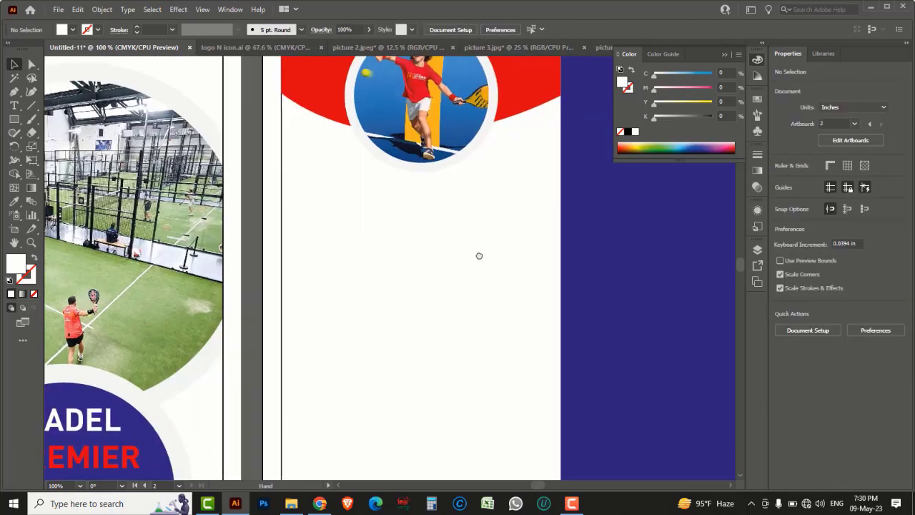
{"action": "scroll", "coordinate": [461, 246], "scroll_direction": "down", "scroll_amount": 1}
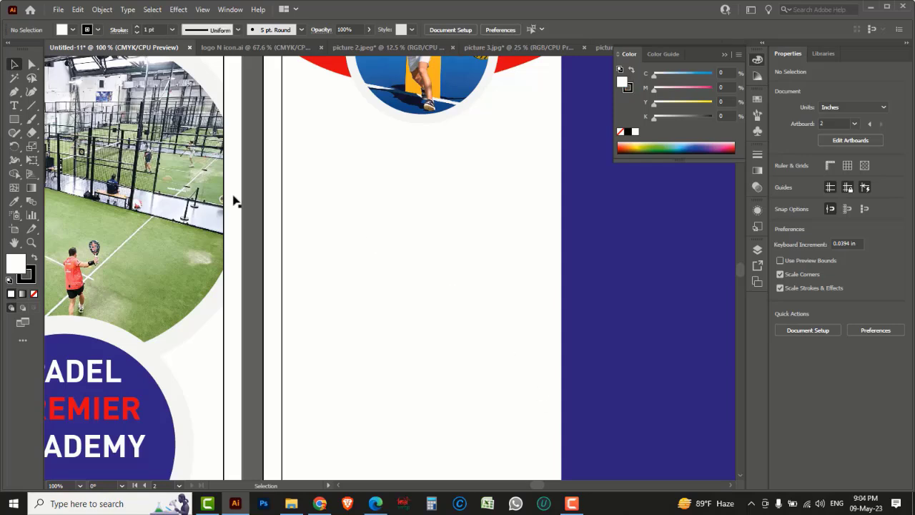
{"action": "left_click_drag", "start_coordinate": [14, 119], "coordinate": [67, 118]}
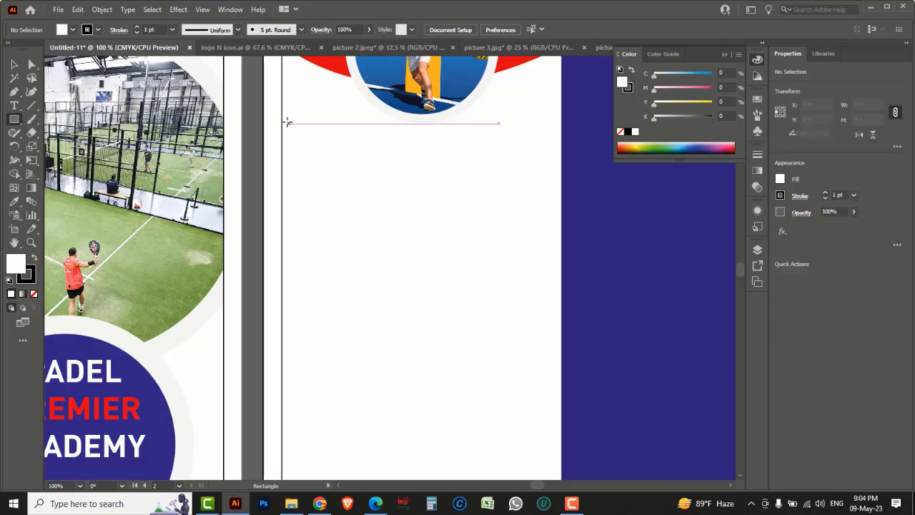
{"action": "mouse_move", "coordinate": [282, 128]}
{"action": "left_mouse_down"}
{"action": "mouse_move", "coordinate": [484, 167]}
{"action": "mouse_move", "coordinate": [550, 150]}
{"action": "left_mouse_up"}
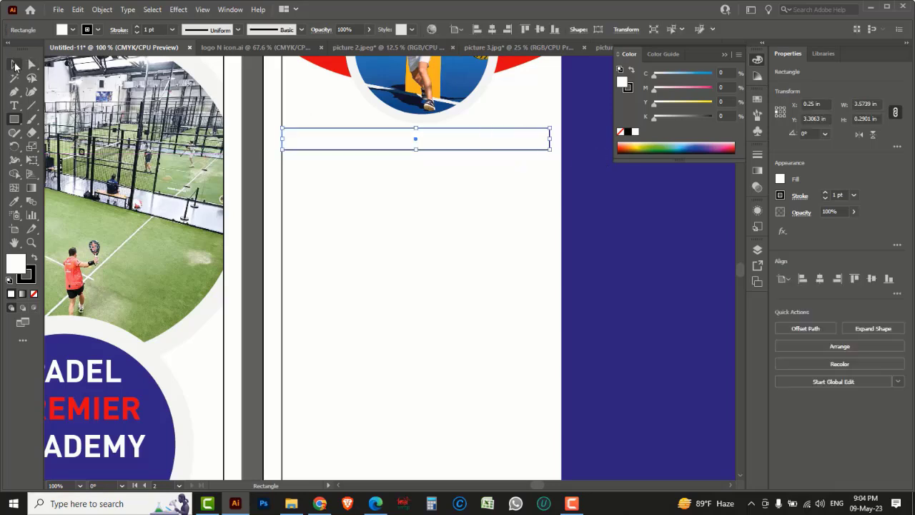
Step: Replace the placeholder with 'TRANINING PACKAGES BY NUMBEER' and shift it left
{"action": "left_click", "coordinate": [14, 107]}
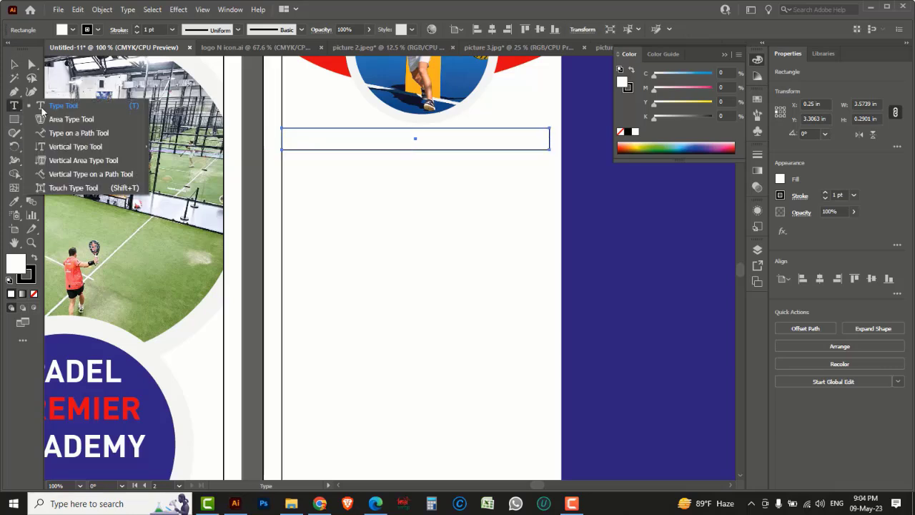
{"action": "left_click", "coordinate": [63, 109]}
{"action": "left_click", "coordinate": [358, 184]}
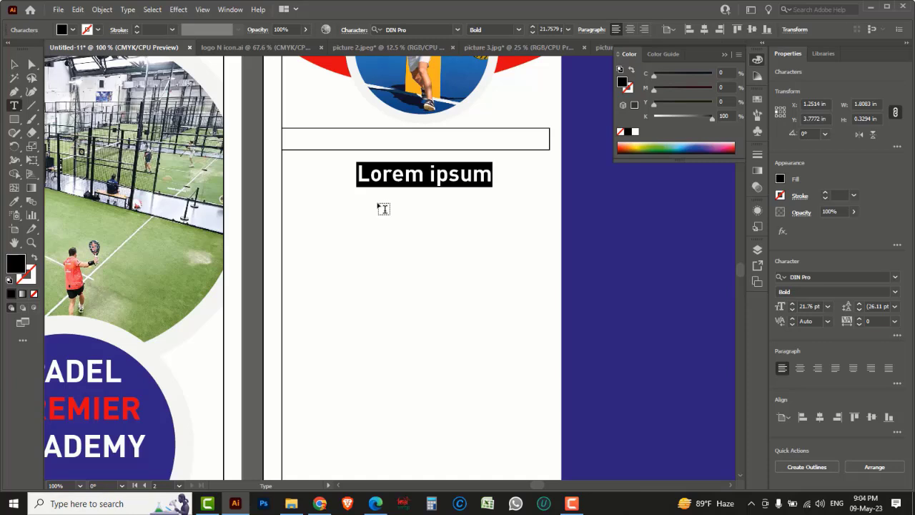
{"action": "key", "text": "BackSpace"}
{"action": "type", "text": "TRANI"}
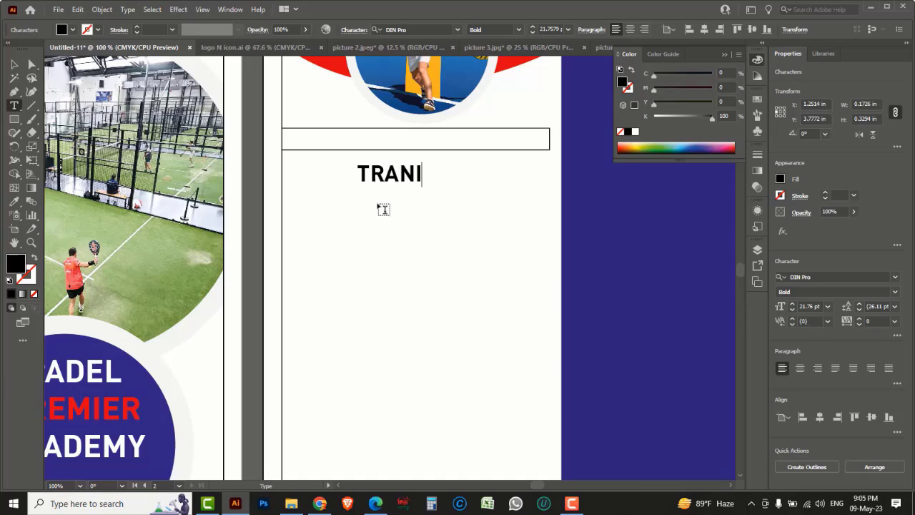
{"action": "type", "text": "NING PACK"}
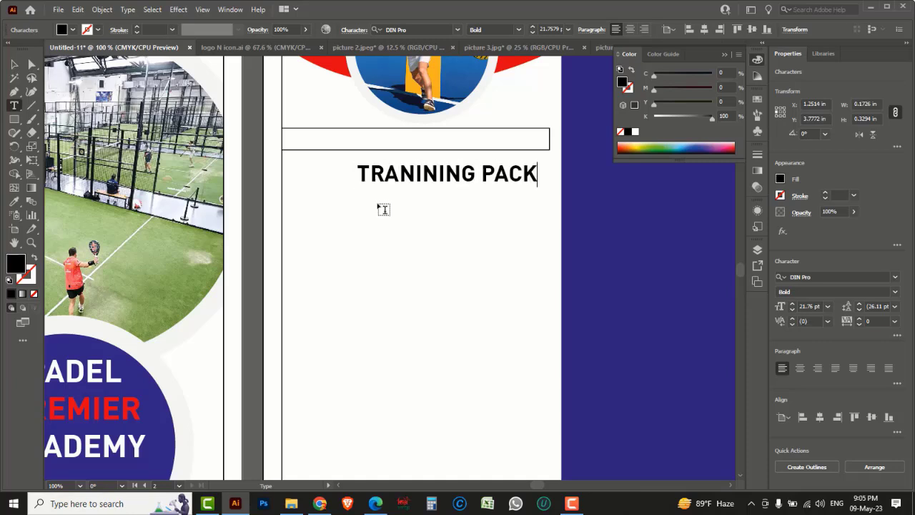
{"action": "type", "text": "AGES BY NUMBEER"}
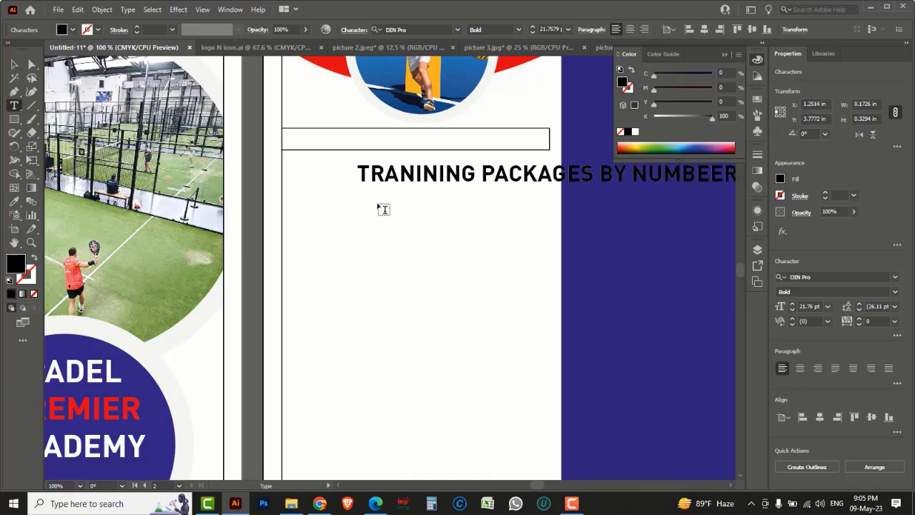
{"action": "key", "text": "Escape"}
{"action": "left_click_drag", "start_coordinate": [405, 183], "coordinate": [359, 188]}
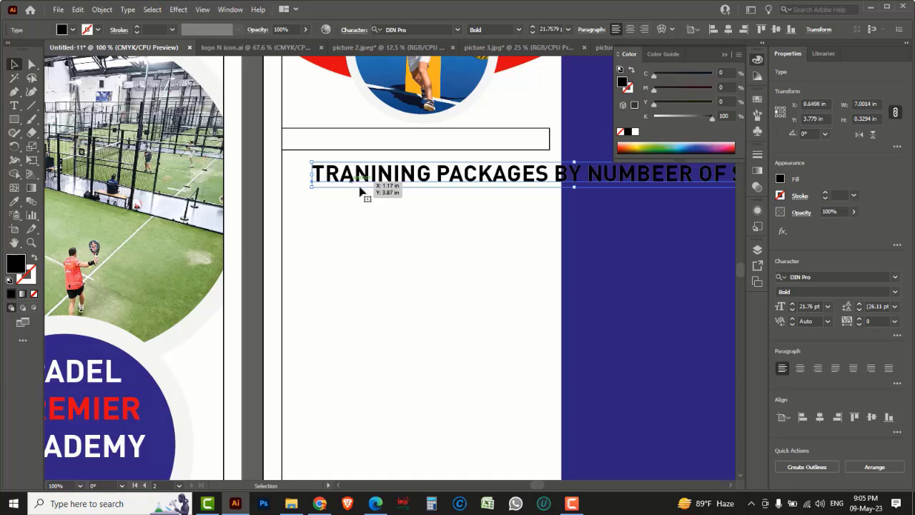
Step: Restyle the packages heading as Regular 9 pt and position it inside the outlined box
{"action": "left_click", "coordinate": [792, 310]}
{"action": "left_click", "coordinate": [793, 310]}
{"action": "left_click", "coordinate": [792, 310]}
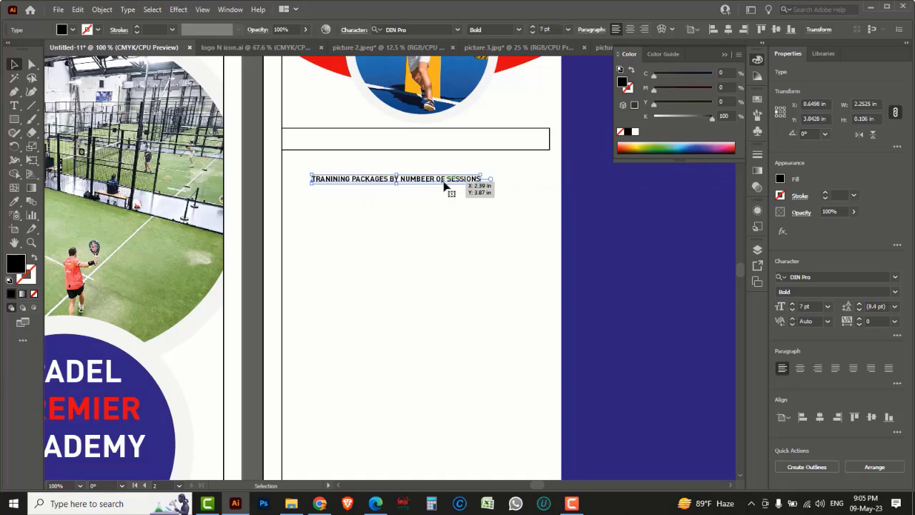
{"action": "left_click_drag", "start_coordinate": [444, 183], "coordinate": [466, 143]}
{"action": "left_click", "coordinate": [895, 295]}
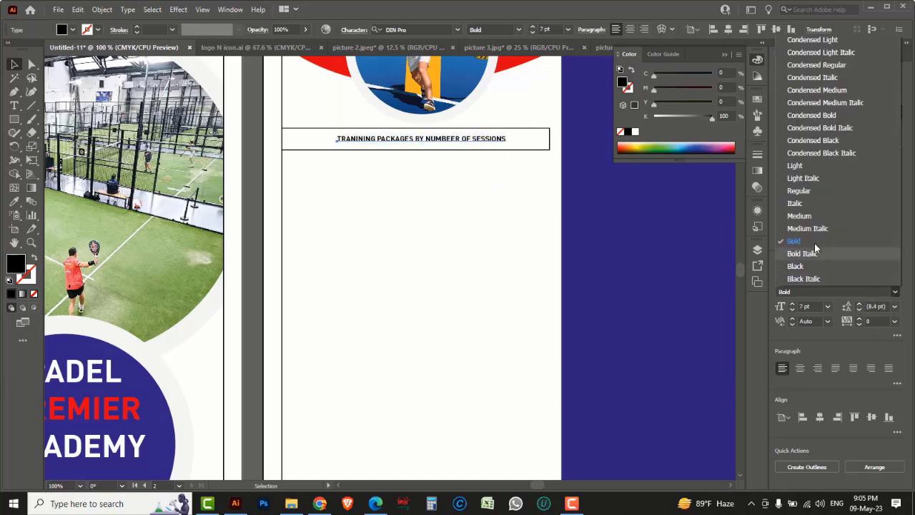
{"action": "left_click", "coordinate": [802, 191]}
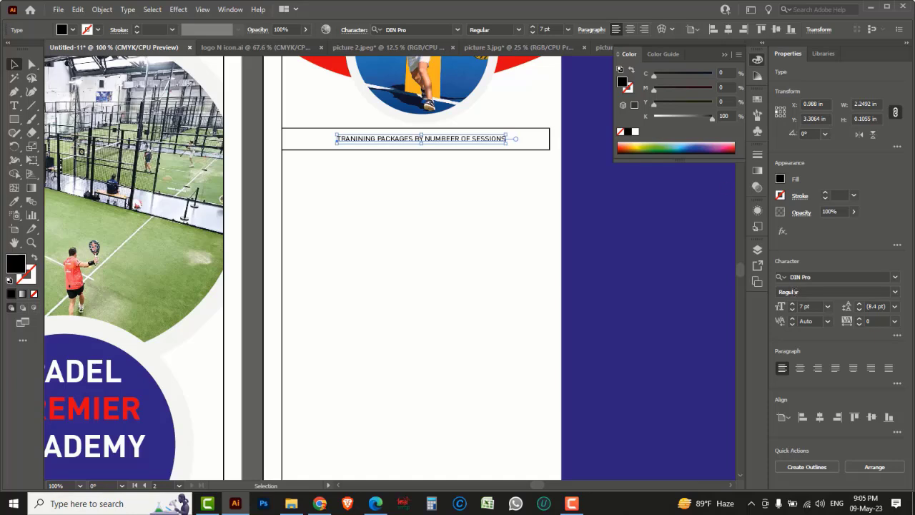
{"action": "left_click", "coordinate": [792, 304]}
{"action": "left_click", "coordinate": [792, 303]}
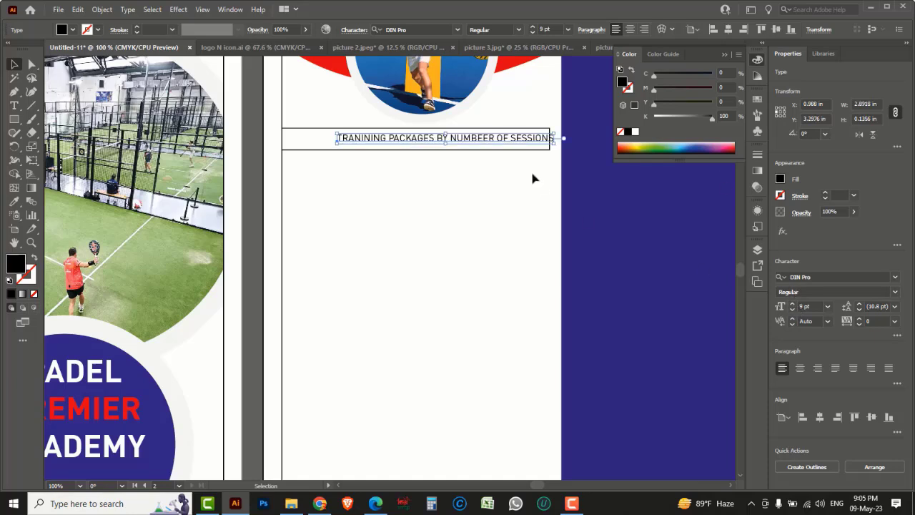
{"action": "left_click_drag", "start_coordinate": [500, 137], "coordinate": [472, 147]}
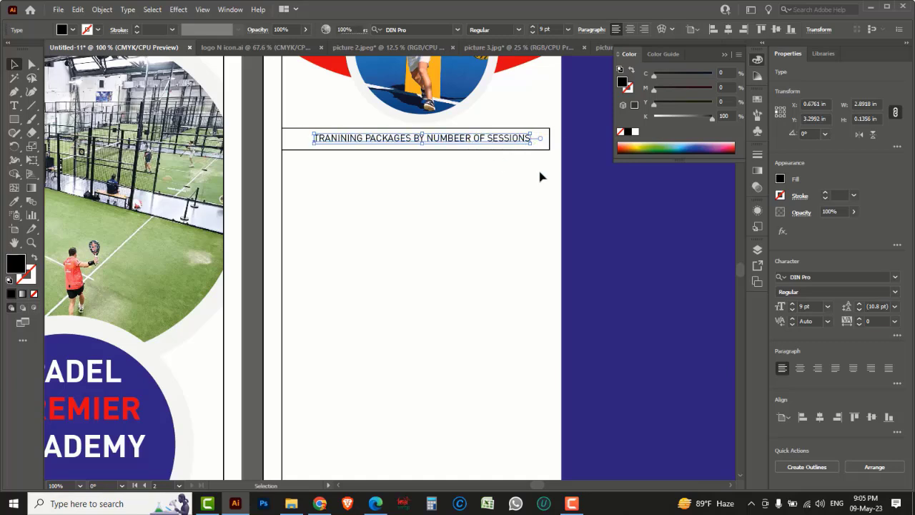
Step: Fill the box around the heading with red and remove its outline
{"action": "left_click", "coordinate": [541, 176]}
{"action": "left_click", "coordinate": [549, 140]}
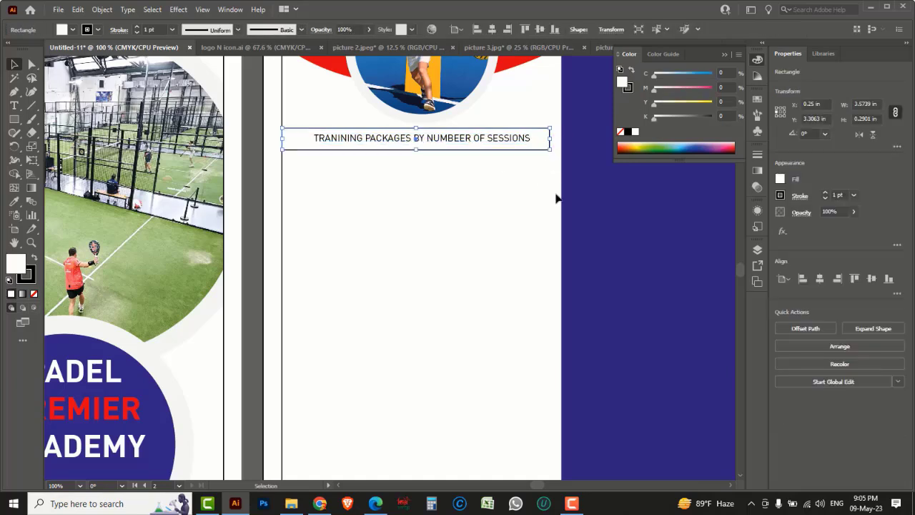
{"action": "left_click_drag", "start_coordinate": [655, 91], "coordinate": [717, 101]}
{"action": "left_click", "coordinate": [629, 90]}
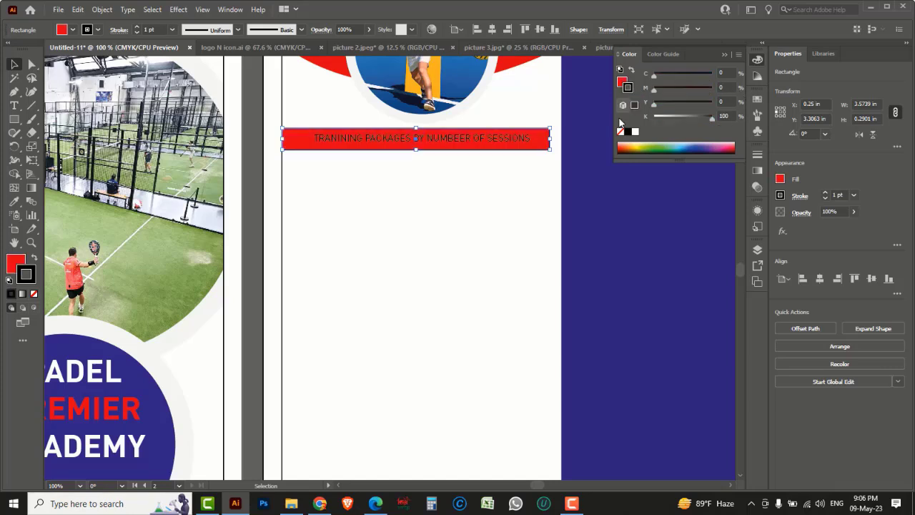
{"action": "left_click", "coordinate": [620, 132]}
Step: Turn the heading text white on the red banner
{"action": "left_click", "coordinate": [489, 186]}
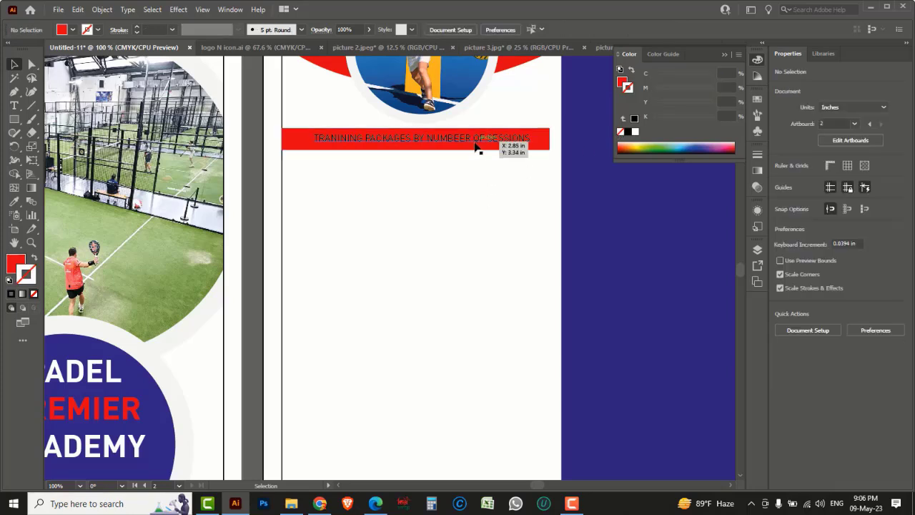
{"action": "left_click", "coordinate": [497, 139]}
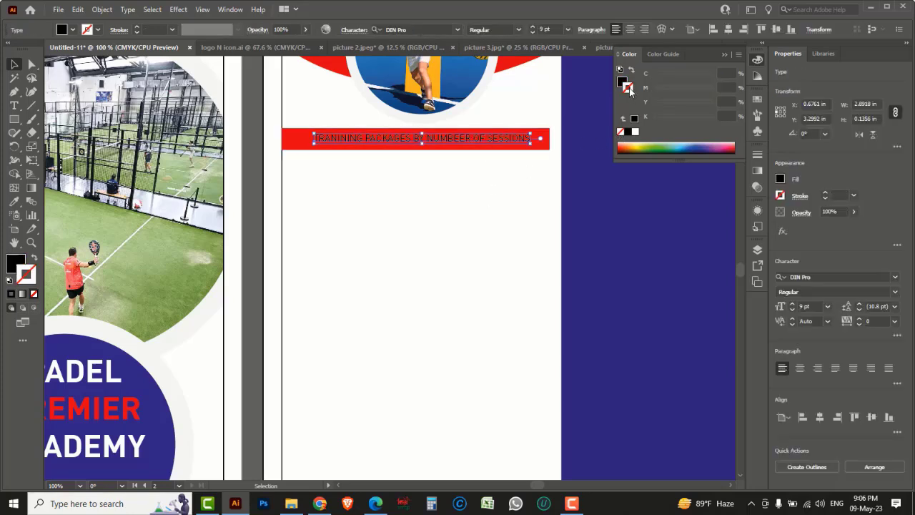
{"action": "left_click", "coordinate": [622, 82]}
{"action": "left_click", "coordinate": [635, 133]}
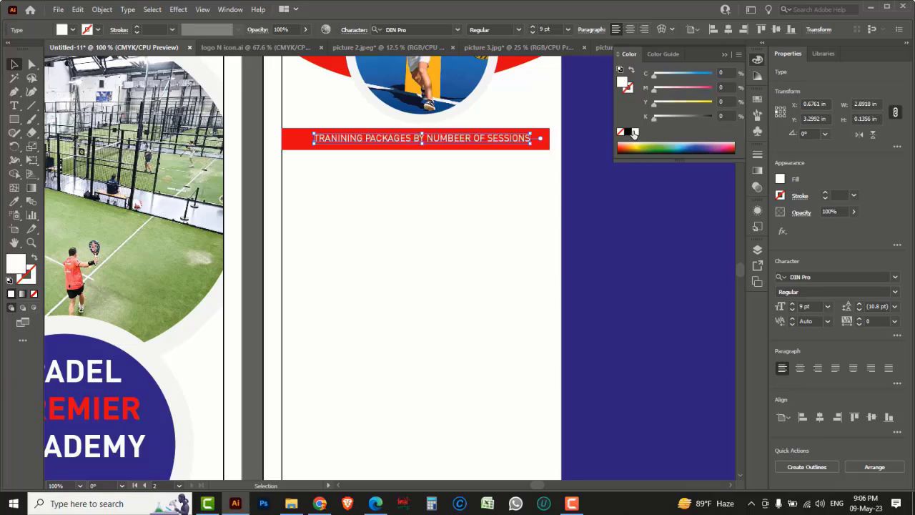
{"action": "left_click", "coordinate": [543, 185]}
{"action": "left_click", "coordinate": [543, 142]}
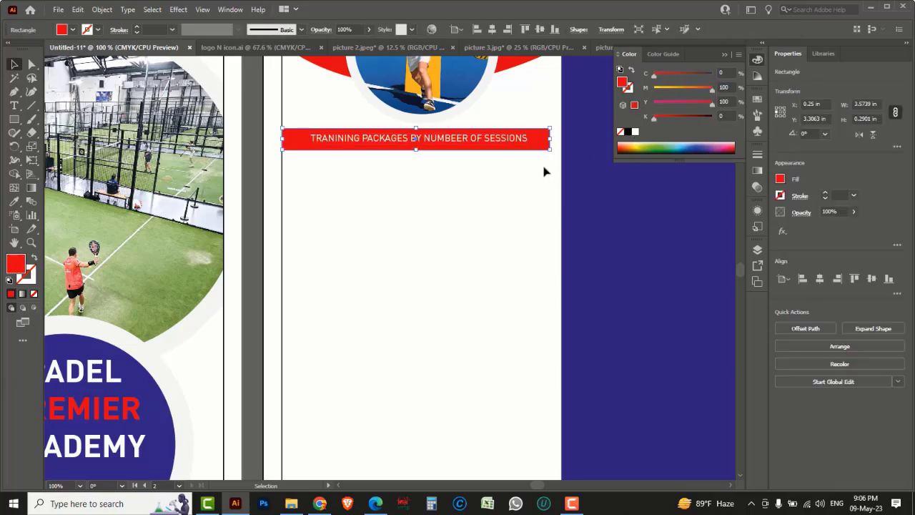
Step: Copy the banner below as a small red box and duplicate it into a row of four
{"action": "left_click_drag", "start_coordinate": [541, 153], "coordinate": [355, 171]}
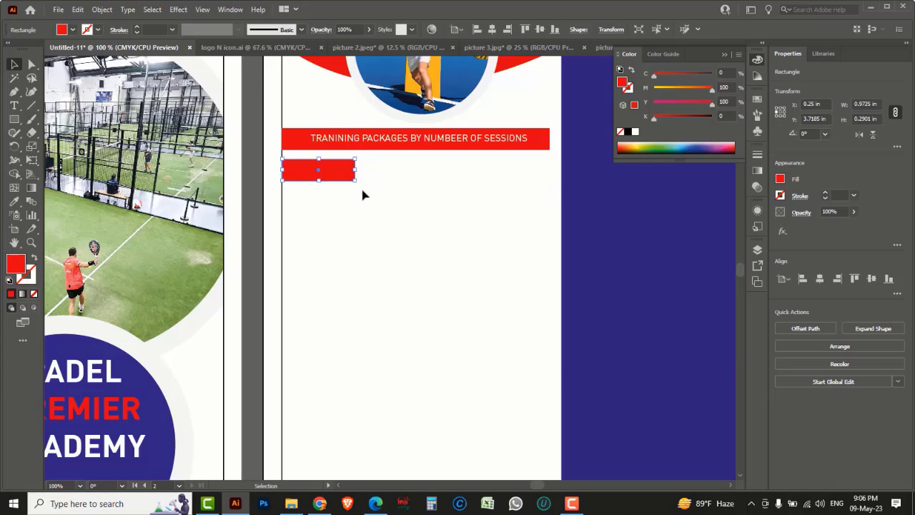
{"action": "left_click", "coordinate": [363, 194]}
{"action": "left_click_drag", "start_coordinate": [285, 170], "coordinate": [362, 170]}
{"action": "key", "text": "ctrl+d"}
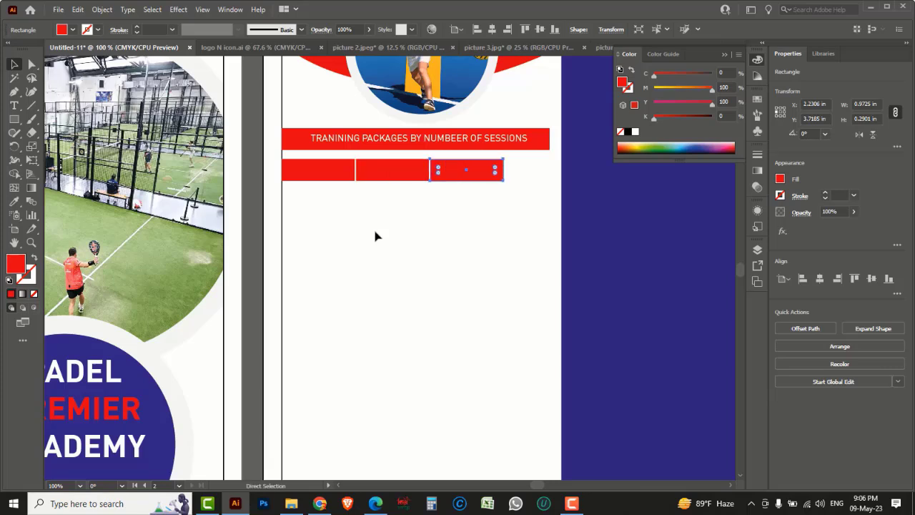
{"action": "key", "text": "ctrl+d"}
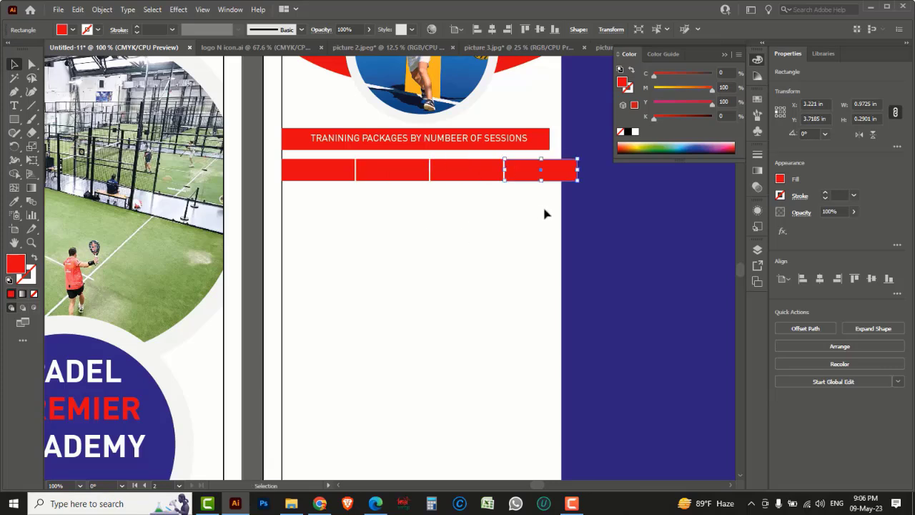
Step: Resize the row of four red boxes to match the banner's width
{"action": "left_click_drag", "start_coordinate": [545, 213], "coordinate": [336, 179]}
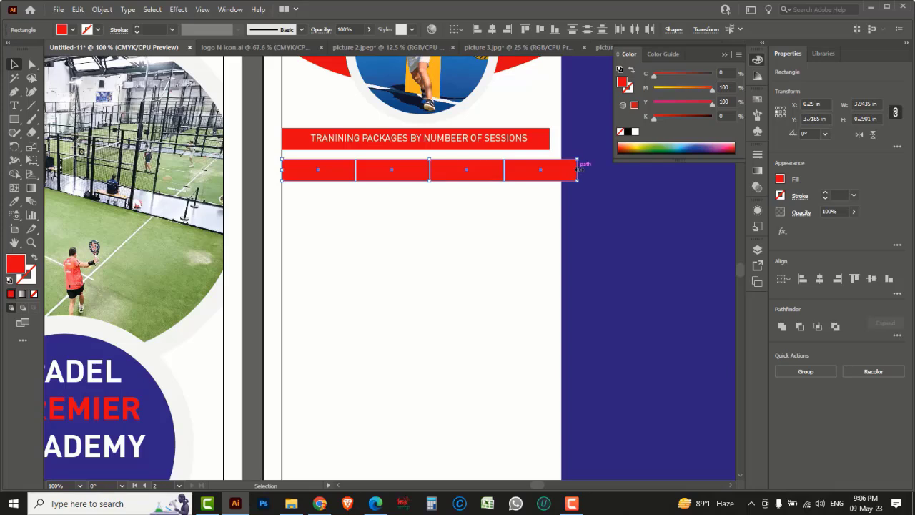
{"action": "left_click_drag", "start_coordinate": [579, 169], "coordinate": [552, 172]}
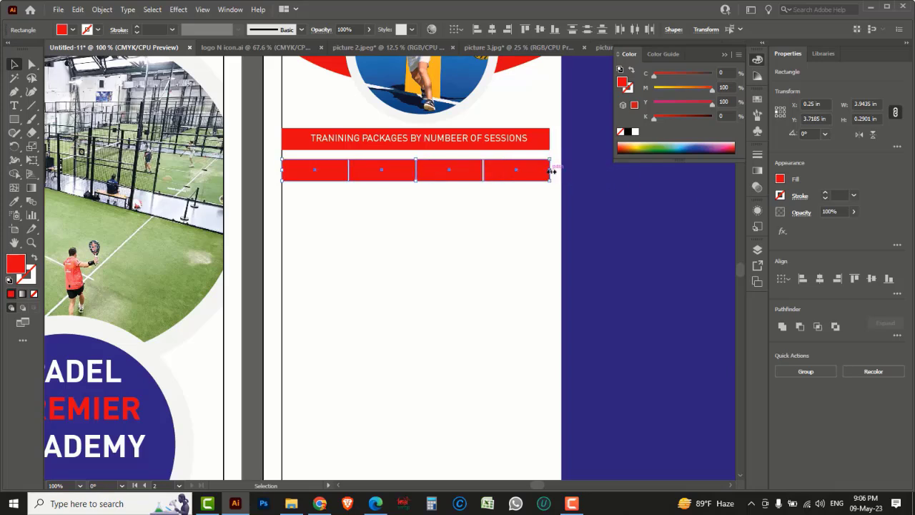
{"action": "left_click", "coordinate": [519, 225]}
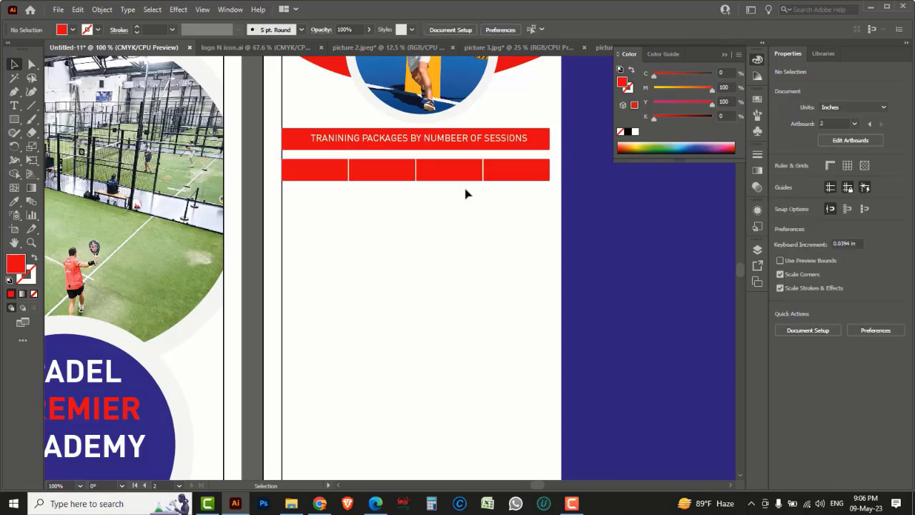
Step: Zoom in and narrow the four-box row slightly under the banner
{"action": "key", "text": "ctrl+equal"}
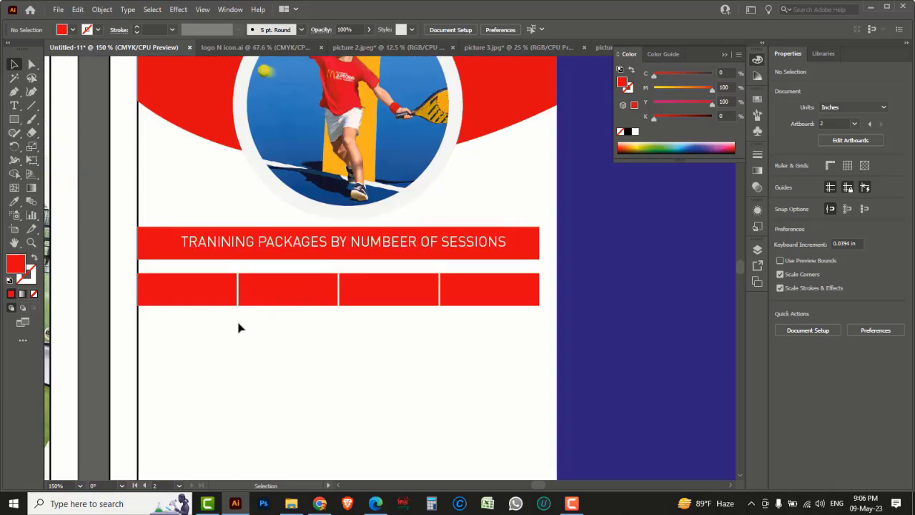
{"action": "left_click_drag", "start_coordinate": [495, 332], "coordinate": [214, 286]}
{"action": "mouse_move", "coordinate": [543, 289]}
{"action": "left_mouse_down"}
{"action": "mouse_move", "coordinate": [576, 298]}
{"action": "mouse_move", "coordinate": [527, 293]}
{"action": "mouse_move", "coordinate": [542, 292]}
{"action": "left_mouse_up"}
{"action": "left_click", "coordinate": [530, 296]}
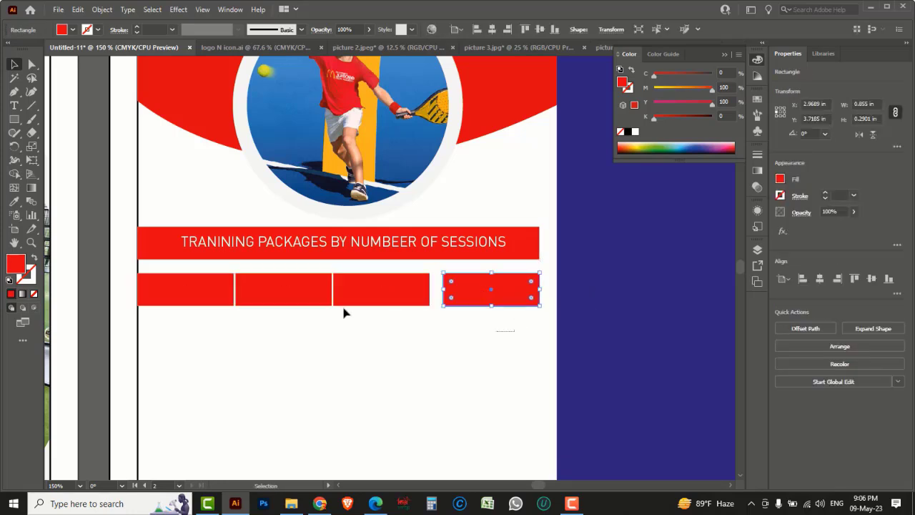
Step: Distribute the four red boxes evenly by horizontal center
{"action": "left_click_drag", "start_coordinate": [344, 313], "coordinate": [195, 282]}
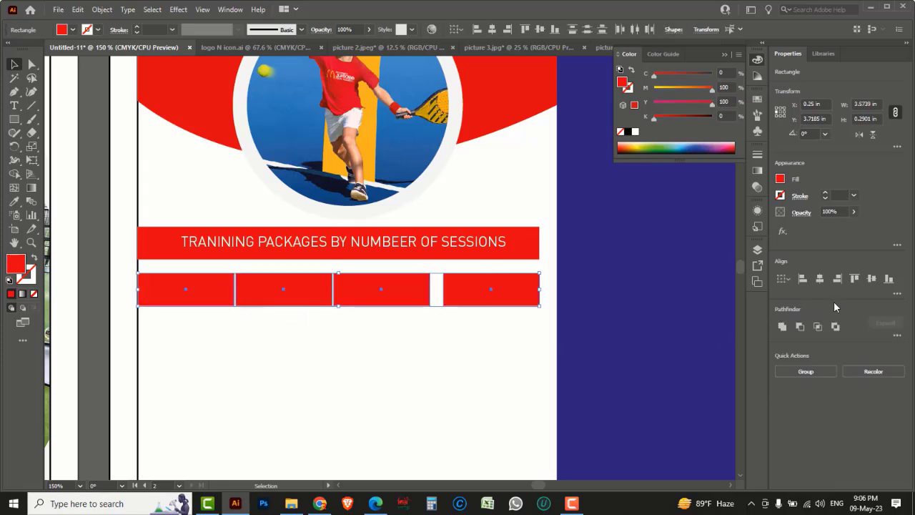
{"action": "left_click", "coordinate": [897, 293]}
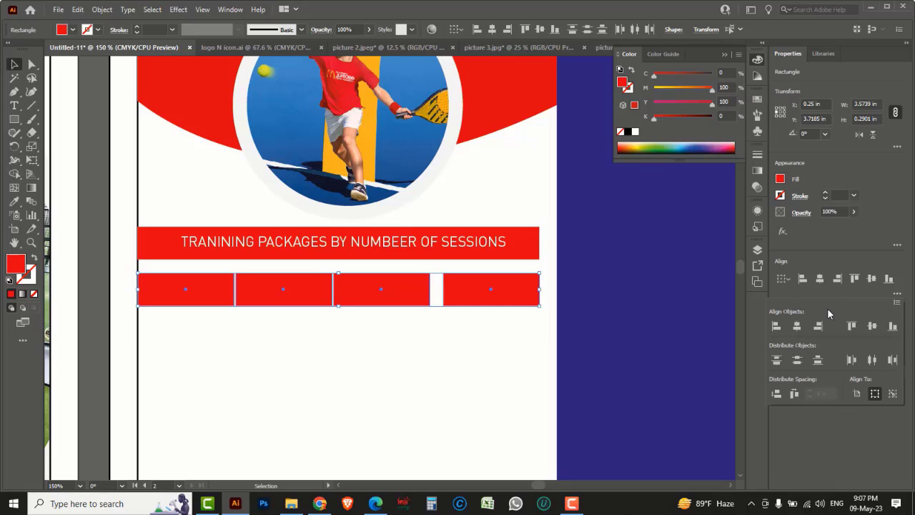
{"action": "left_click", "coordinate": [870, 361]}
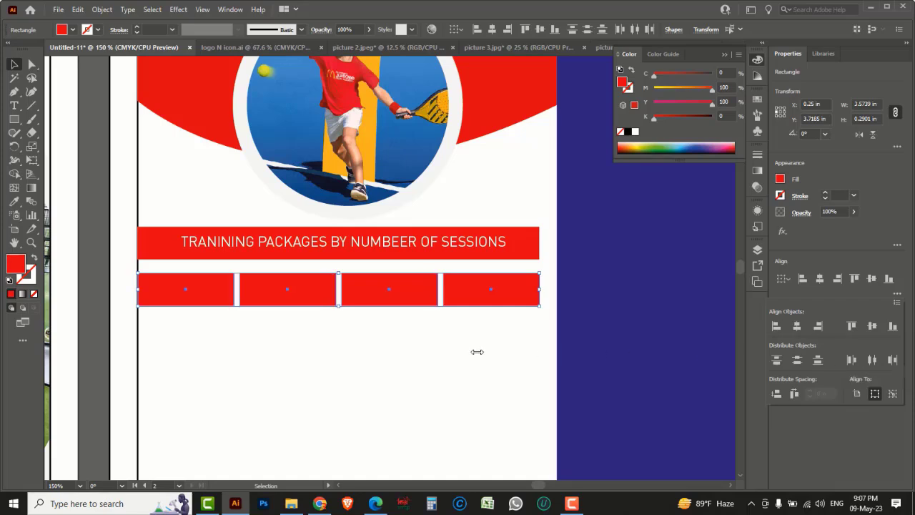
{"action": "left_click", "coordinate": [366, 247]}
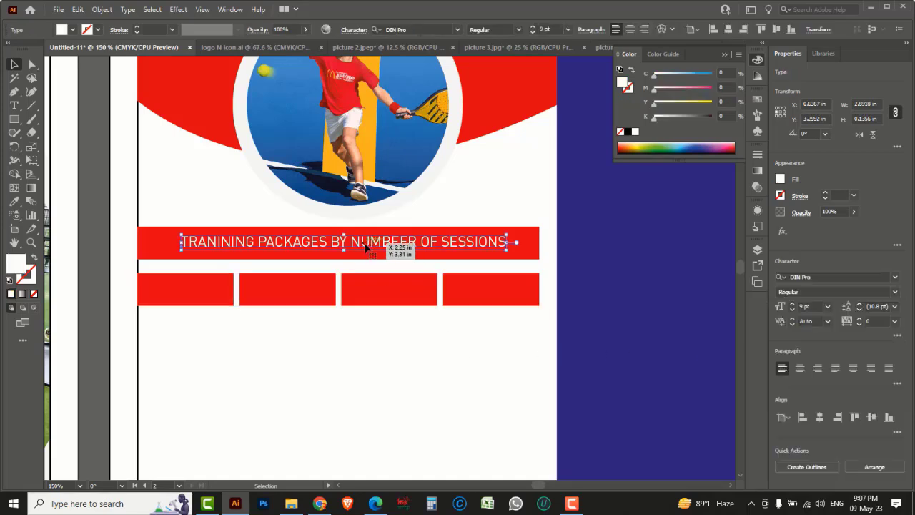
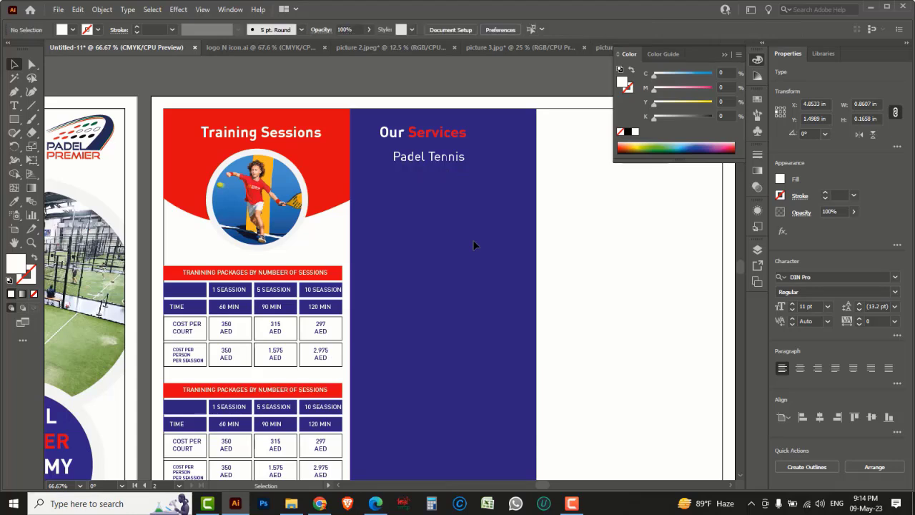
Step: Paste the academy description into an area text box below the Padel Tennis heading
{"action": "left_click", "coordinate": [15, 119]}
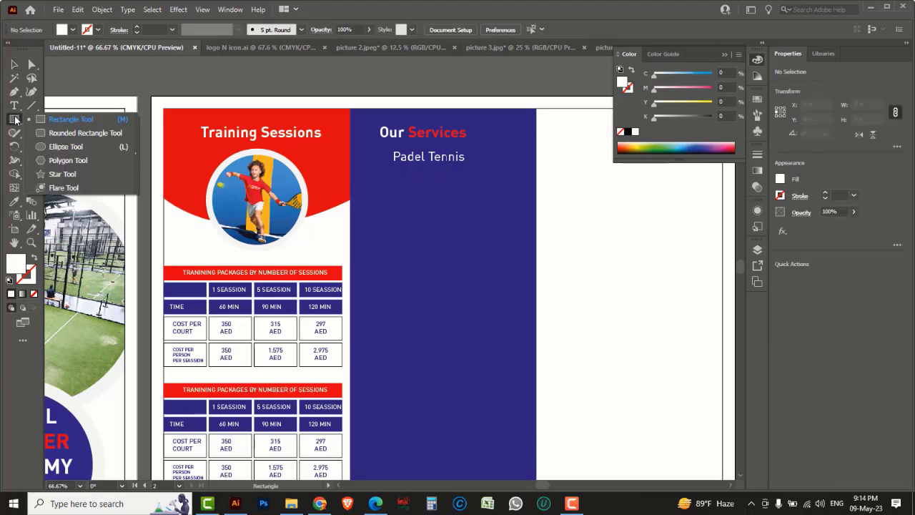
{"action": "left_click", "coordinate": [15, 107]}
{"action": "left_click", "coordinate": [55, 107]}
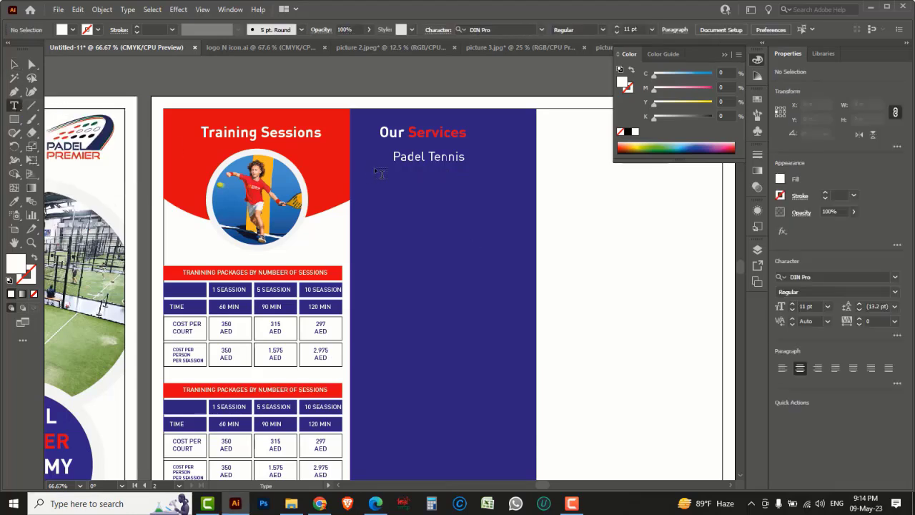
{"action": "left_click_drag", "start_coordinate": [398, 172], "coordinate": [531, 203]}
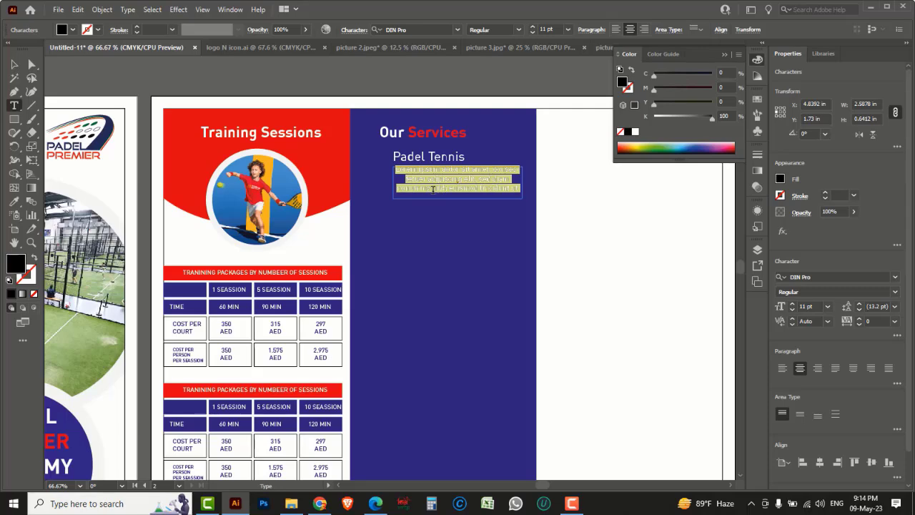
{"action": "key", "text": "ctrl+v"}
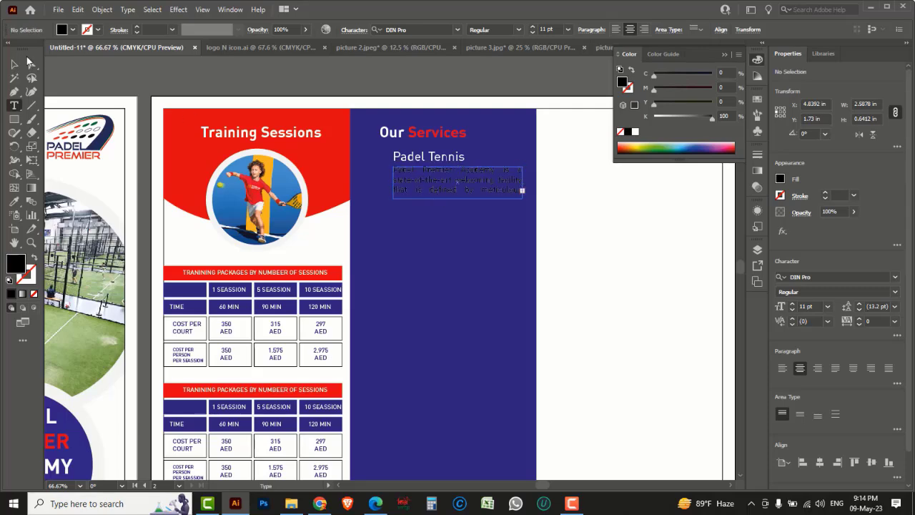
{"action": "key", "text": "Escape"}
{"action": "left_click", "coordinate": [425, 162]}
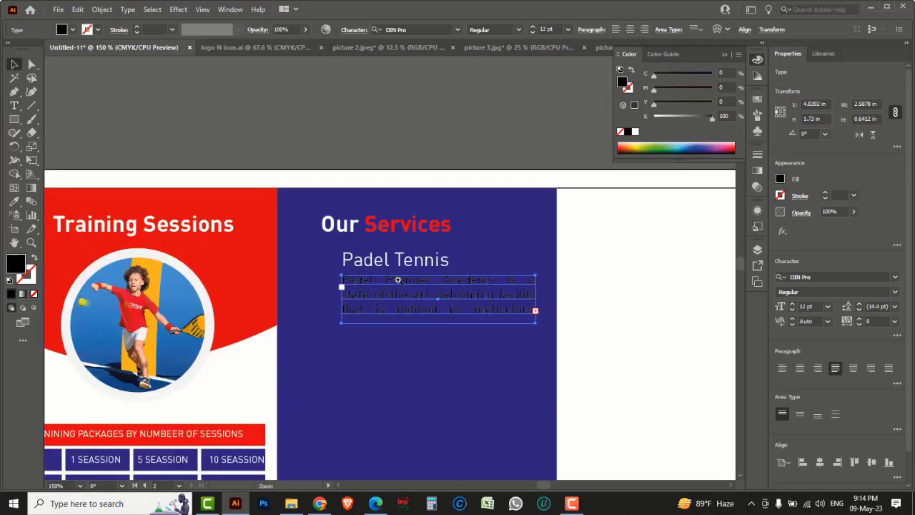
{"action": "left_click", "coordinate": [398, 280]}
Step: Make the description white at 9 pt, then switch to the logo N icon.ai document
{"action": "left_click", "coordinate": [635, 133]}
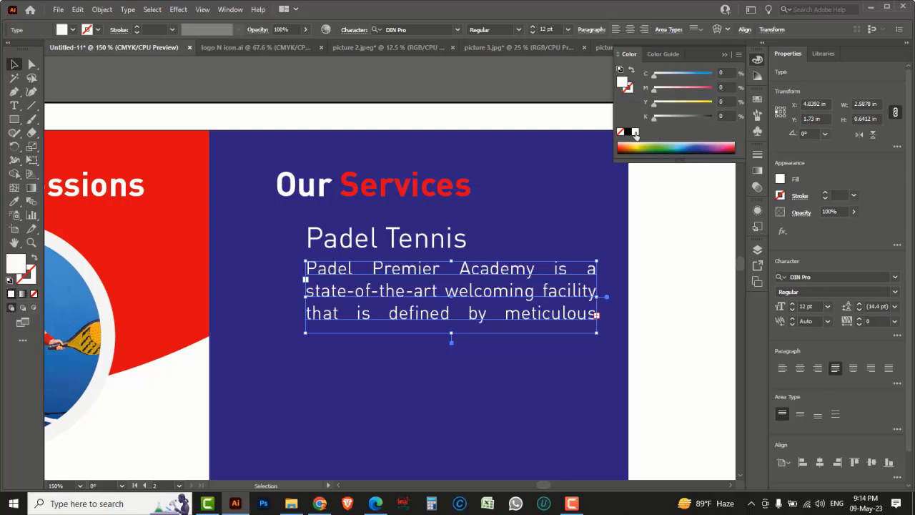
{"action": "left_click", "coordinate": [791, 310]}
{"action": "left_click", "coordinate": [792, 310]}
{"action": "left_click", "coordinate": [791, 311]}
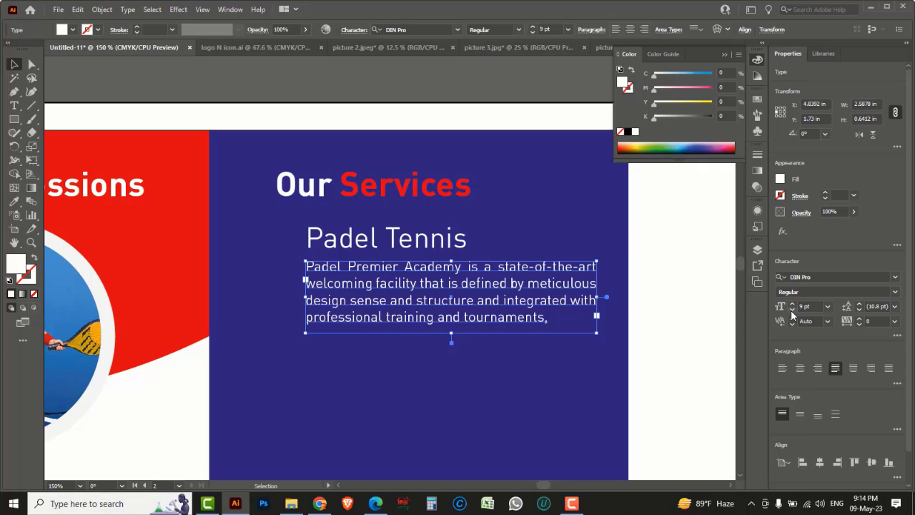
{"action": "left_click", "coordinate": [791, 310]}
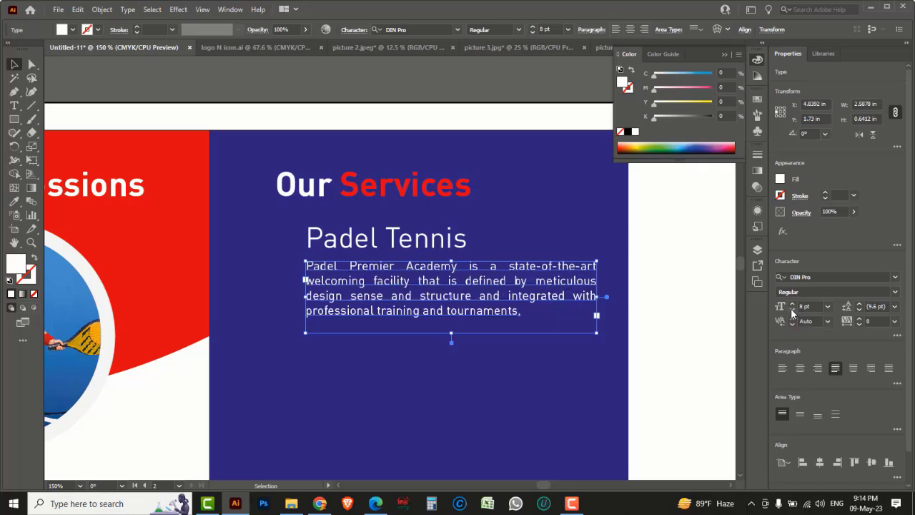
{"action": "left_click", "coordinate": [792, 304]}
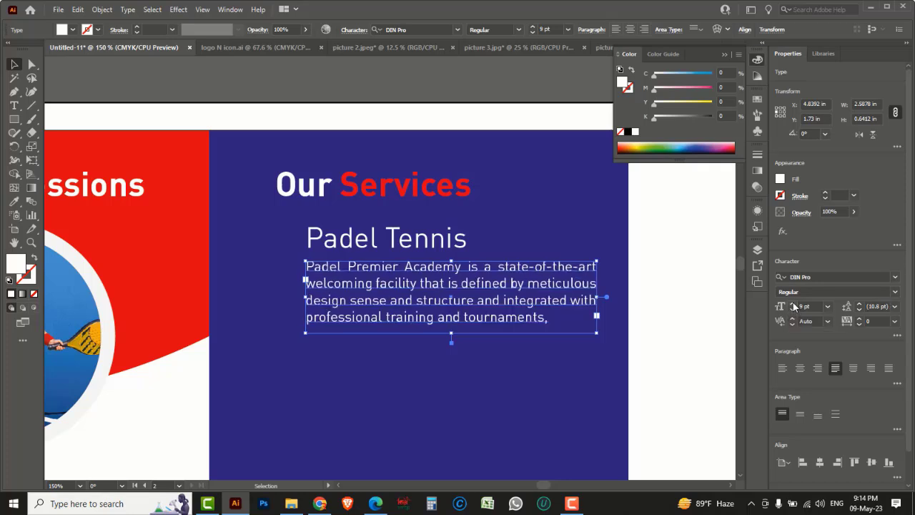
{"action": "left_click", "coordinate": [264, 48]}
Step: Zoom in on and select the red racket icon in logo N icon.ai
{"action": "key", "text": "ctrl+space"}
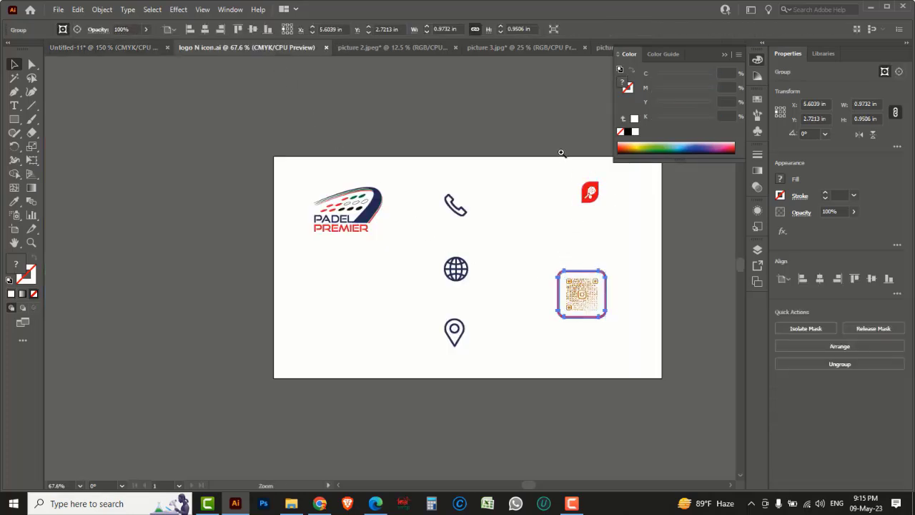
{"action": "left_click_drag", "start_coordinate": [648, 246], "coordinate": [650, 249]}
{"action": "left_click_drag", "start_coordinate": [267, 178], "coordinate": [445, 329]}
{"action": "key", "text": "a"}
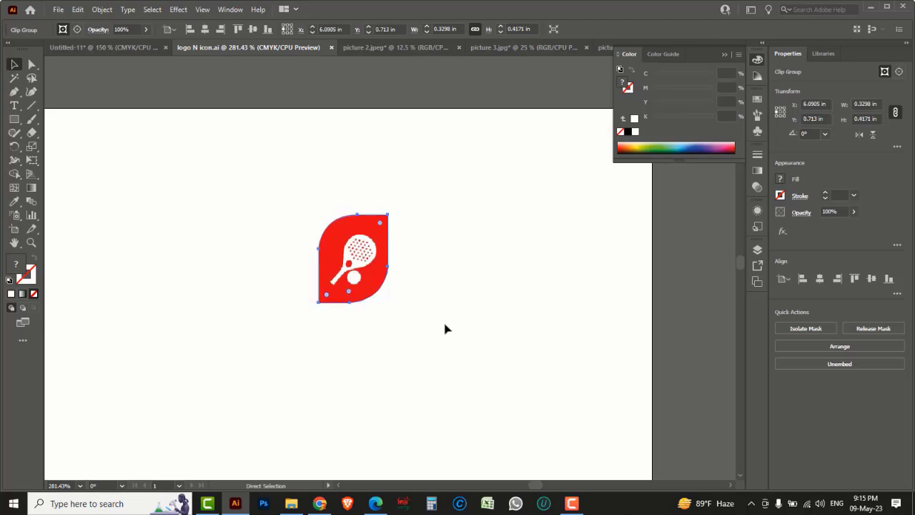
{"action": "key", "text": "v"}
Step: Paste the racket icon into the flyer and move it beside the Padel Tennis heading
{"action": "left_click", "coordinate": [122, 48]}
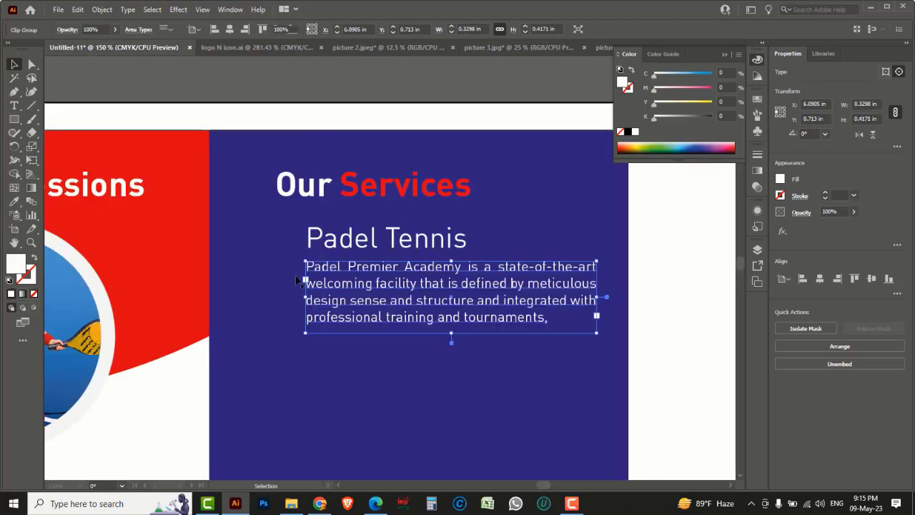
{"action": "left_click", "coordinate": [463, 288]}
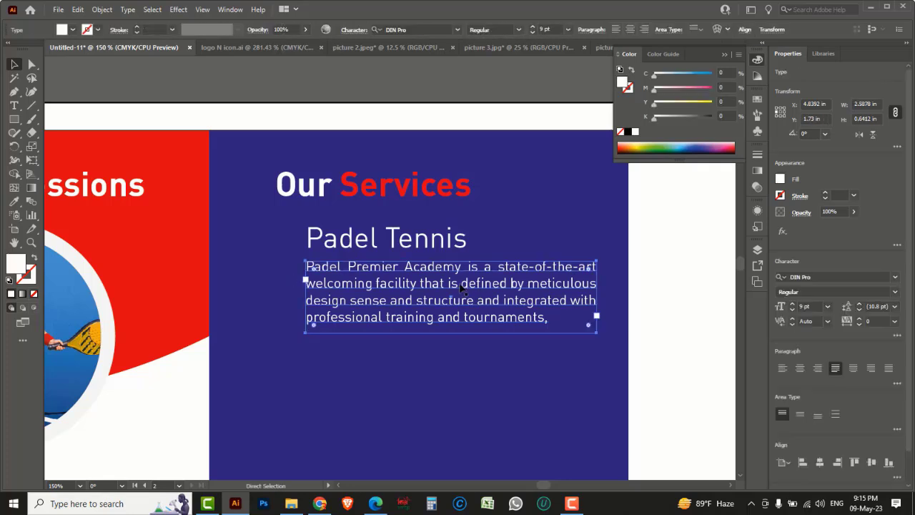
{"action": "key", "text": "ctrl+f"}
{"action": "key", "text": "ctrl+minus"}
{"action": "key", "text": "ctrl+minus"}
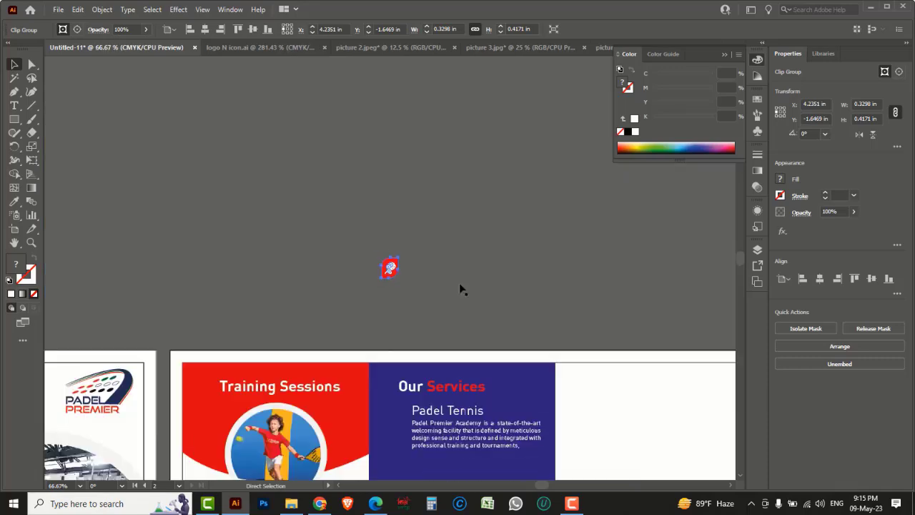
{"action": "key", "text": "ctrl+minus"}
{"action": "left_click_drag", "start_coordinate": [433, 308], "coordinate": [415, 233]}
{"action": "left_click", "coordinate": [386, 200]}
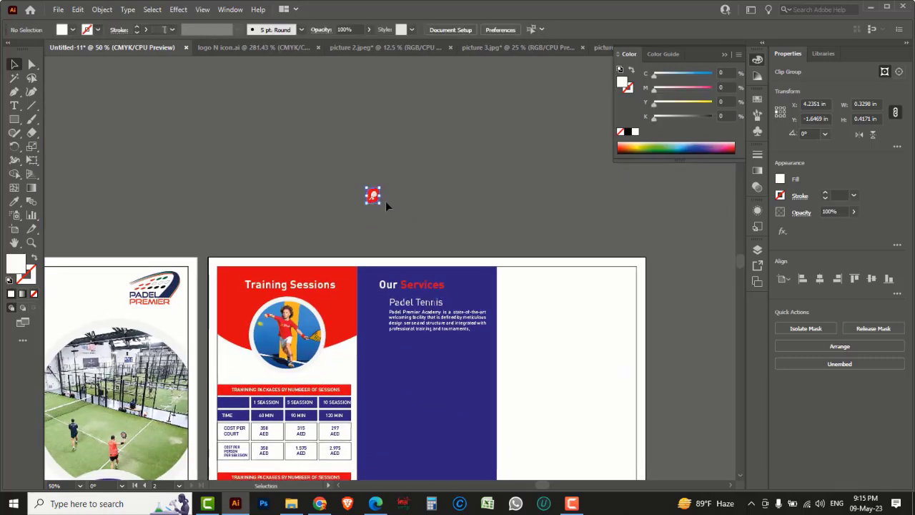
{"action": "left_click_drag", "start_coordinate": [374, 196], "coordinate": [378, 307]}
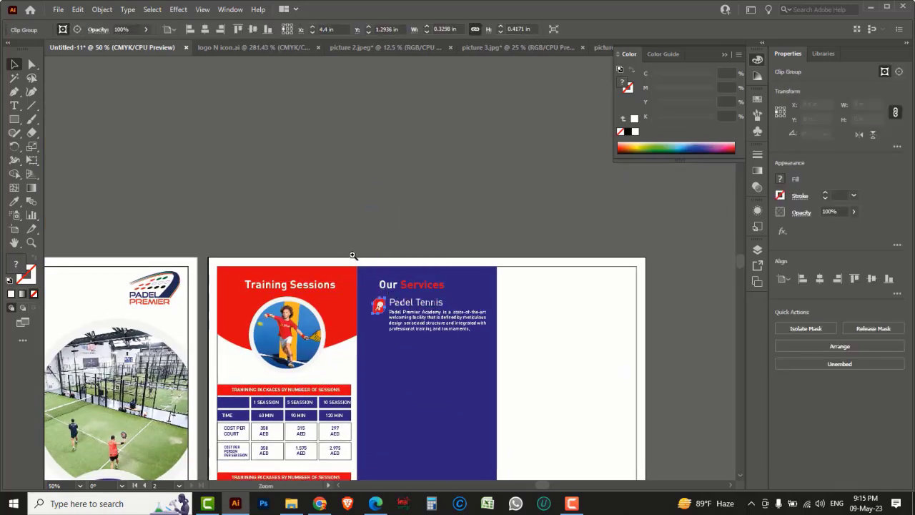
Step: Try lowering the description paragraph, undo it, and reselect the racket icon
{"action": "left_click_drag", "start_coordinate": [353, 255], "coordinate": [463, 357]}
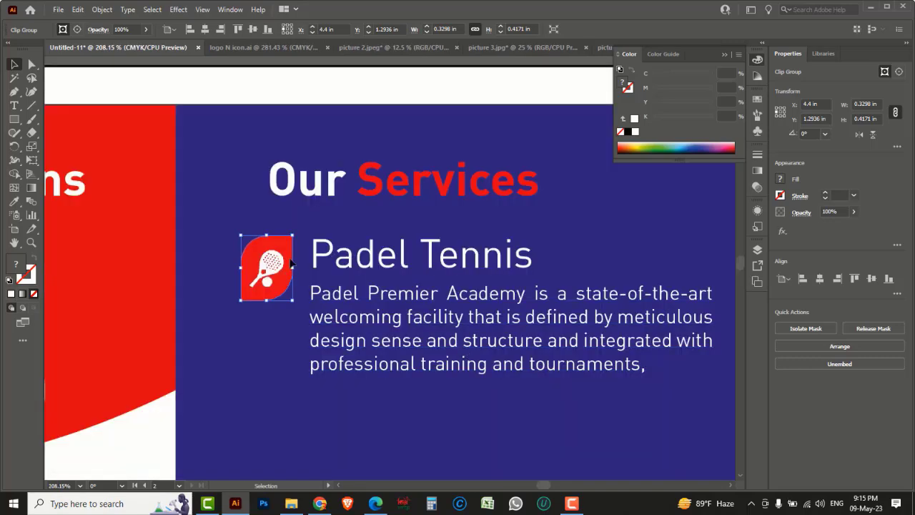
{"action": "left_click", "coordinate": [386, 261]}
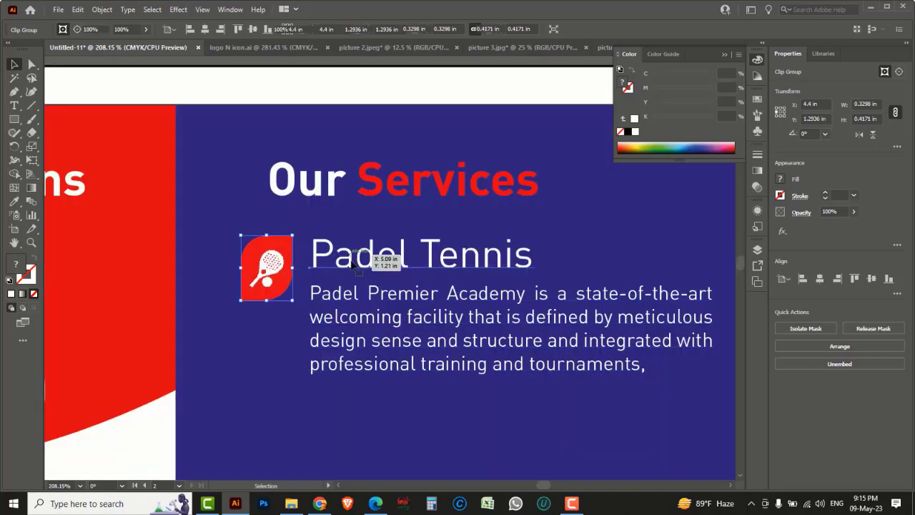
{"action": "left_click_drag", "start_coordinate": [362, 302], "coordinate": [362, 316]}
{"action": "key", "text": "ctrl+z"}
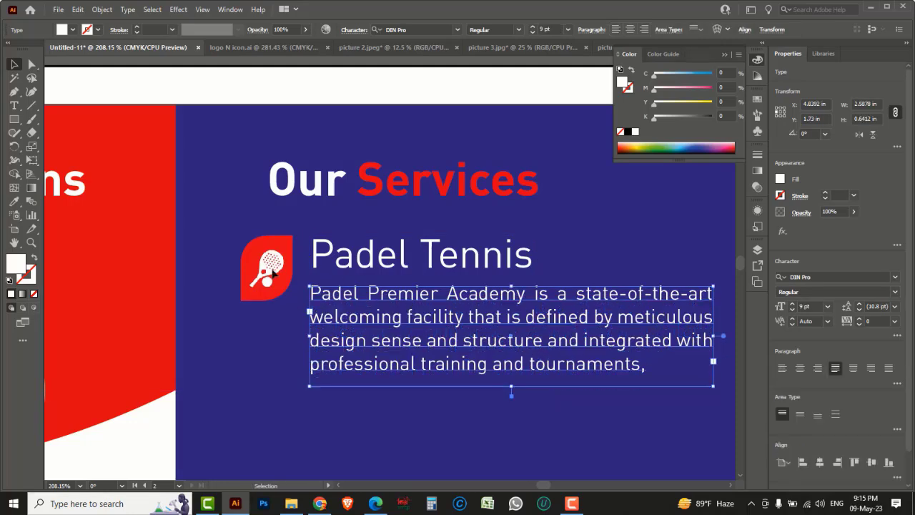
{"action": "left_click", "coordinate": [245, 245]}
Step: Fine-tune the positions of the description paragraph and Padel Tennis heading under the icon
{"action": "left_click", "coordinate": [386, 303]}
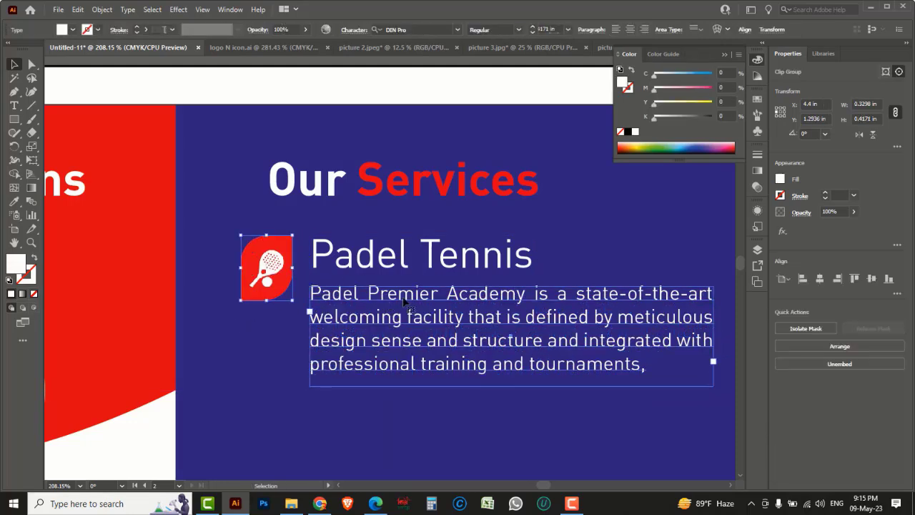
{"action": "left_click_drag", "start_coordinate": [402, 295], "coordinate": [401, 322]}
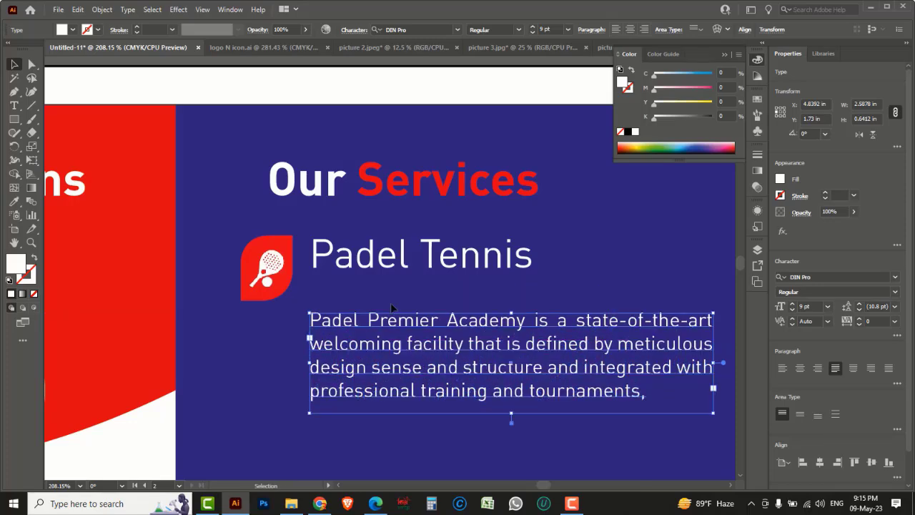
{"action": "left_click_drag", "start_coordinate": [366, 275], "coordinate": [364, 283]}
{"action": "key", "text": "ctrl+space"}
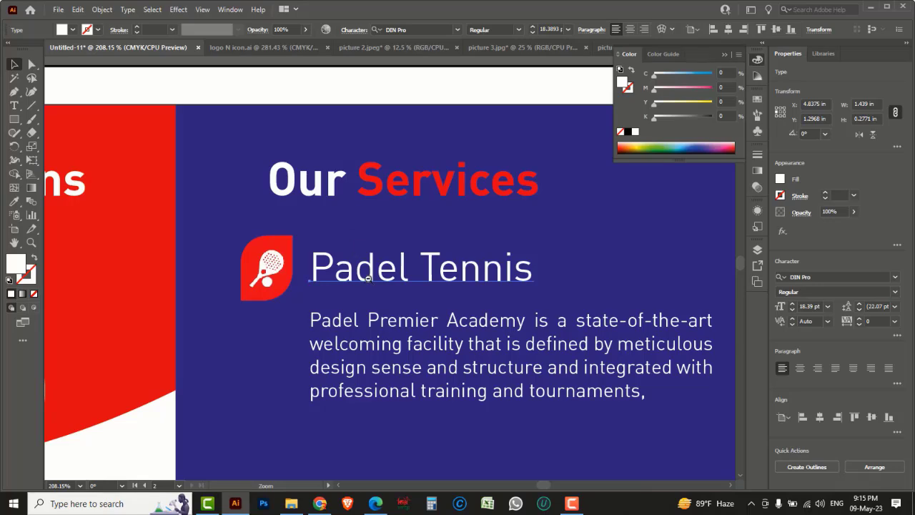
{"action": "left_click", "coordinate": [369, 279], "text": "ctrl+alt"}
{"action": "left_click", "coordinate": [404, 283], "text": "ctrl+alt"}
{"action": "left_click", "coordinate": [404, 283], "text": "ctrl+alt"}
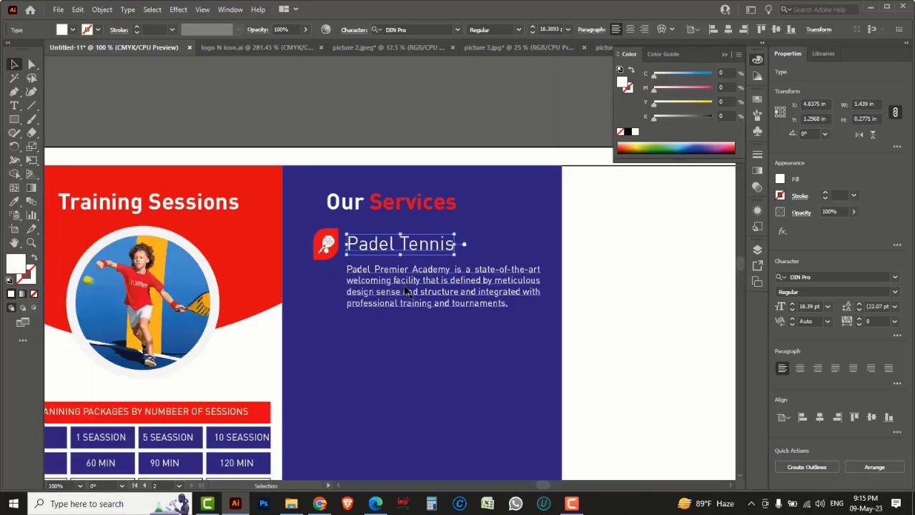
{"action": "left_click", "coordinate": [404, 288]}
{"action": "key", "text": "Up"}
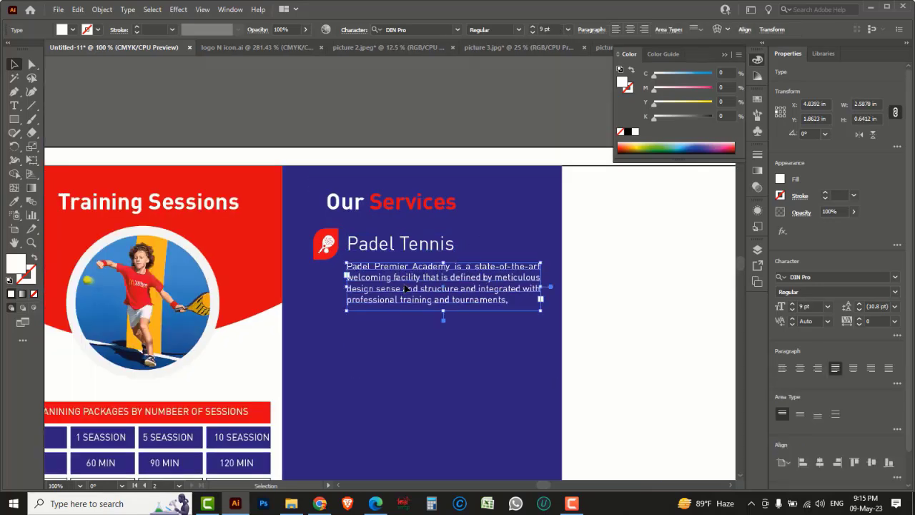
Step: Group the red icon, Padel Tennis heading and description into one entry
{"action": "left_click", "coordinate": [379, 247], "text": "shift"}
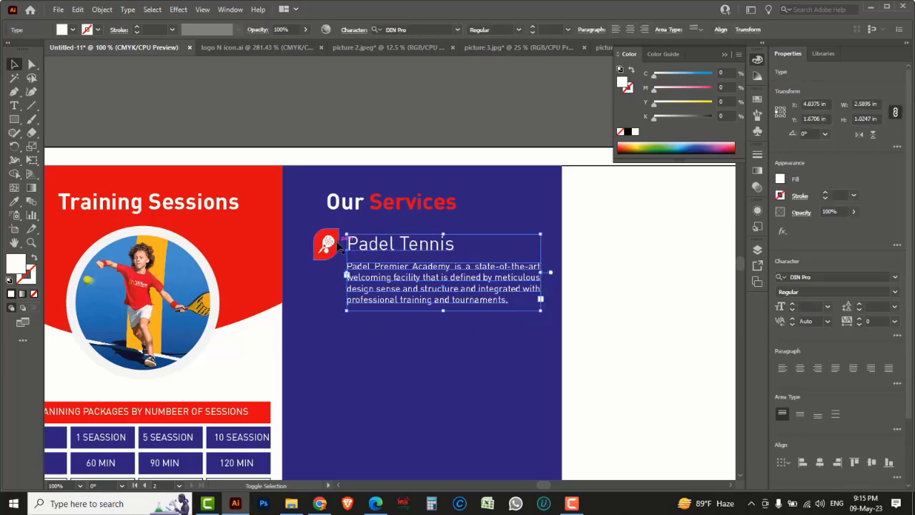
{"action": "left_click", "coordinate": [339, 245], "text": "shift"}
{"action": "key", "text": "ctrl+g"}
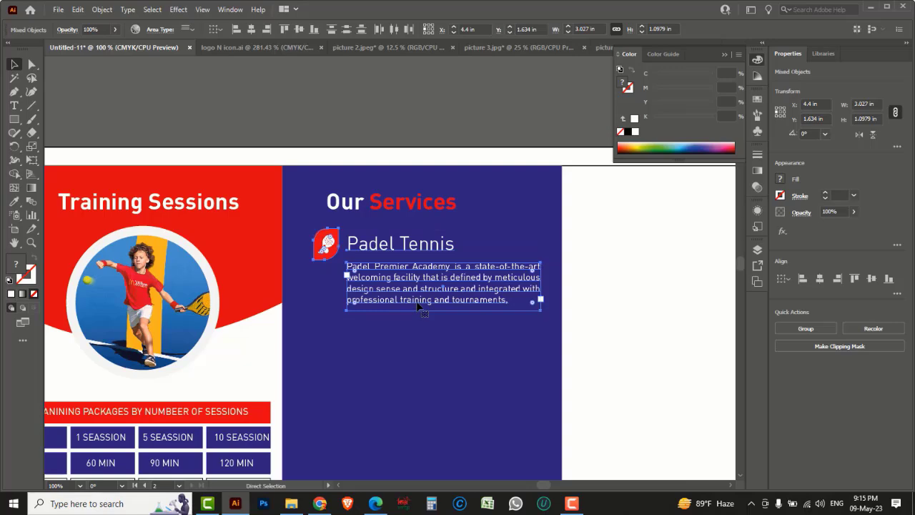
{"action": "key", "text": "ctrl+minus"}
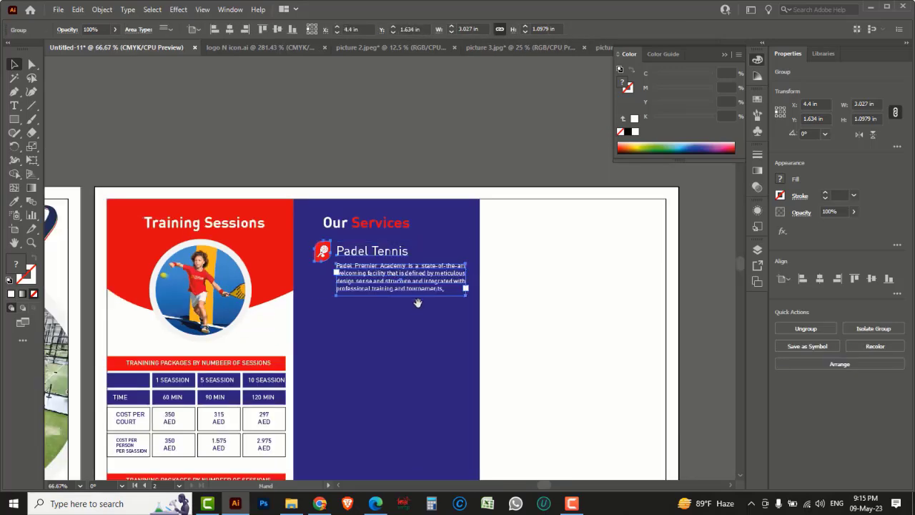
{"action": "left_click_drag", "start_coordinate": [377, 339], "coordinate": [396, 180]}
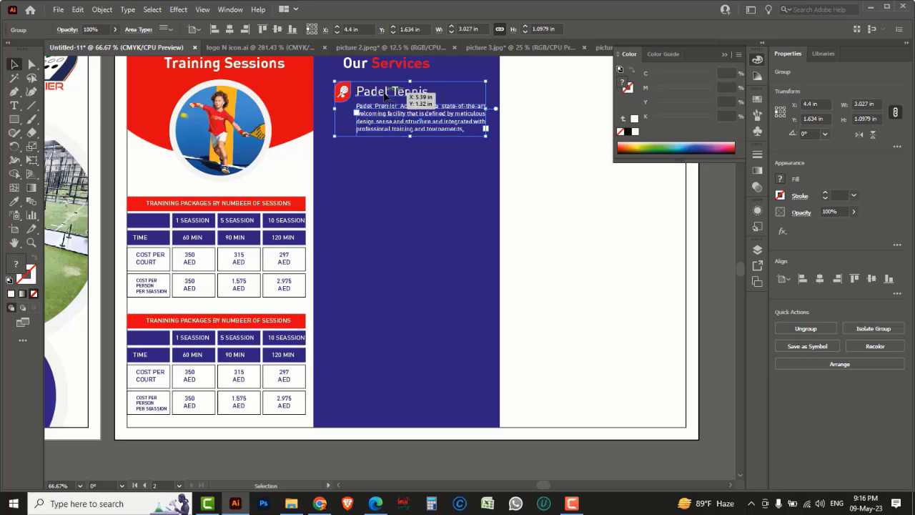
Step: Duplicate the Padel Tennis entry downward into five evenly spaced copies
{"action": "left_click_drag", "start_coordinate": [385, 96], "coordinate": [379, 164]}
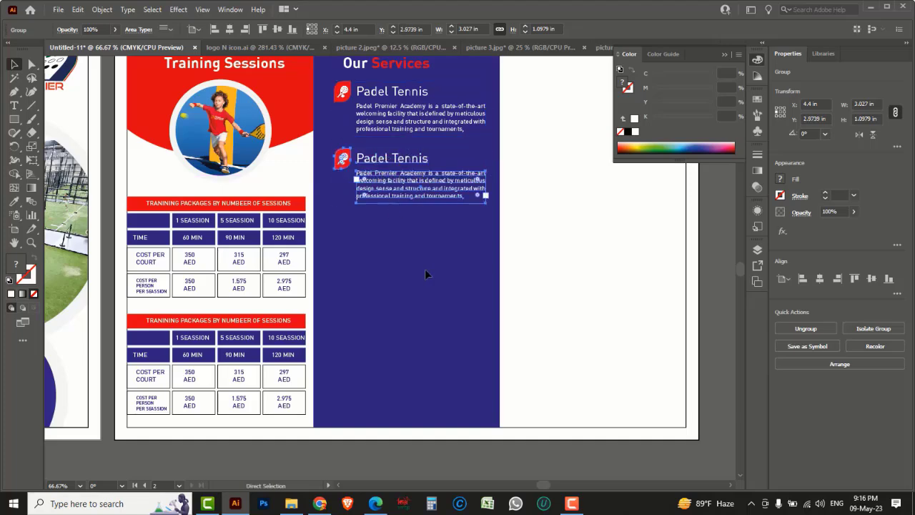
{"action": "key", "text": "ctrl+d"}
{"action": "key", "text": "ctrl+d"}
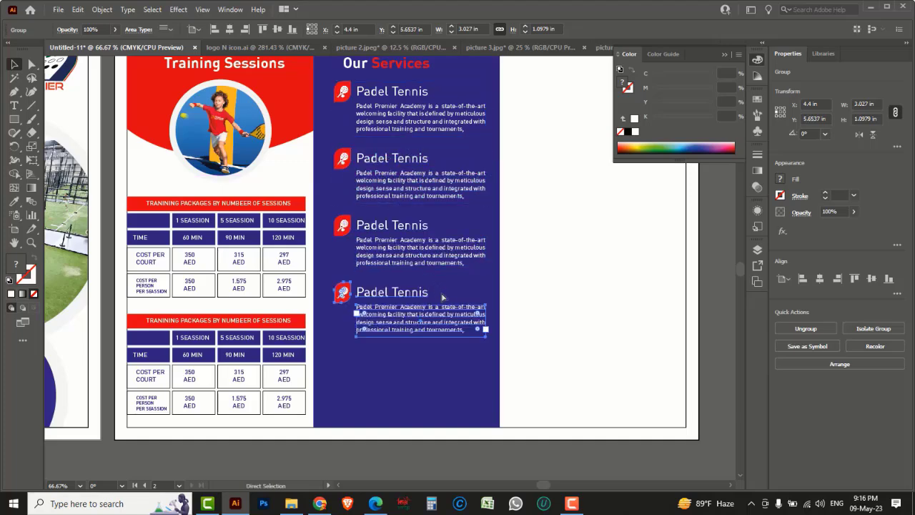
{"action": "key", "text": "ctrl+d"}
{"action": "left_click", "coordinate": [527, 458]}
{"action": "left_click_drag", "start_coordinate": [577, 299], "coordinate": [466, 312]}
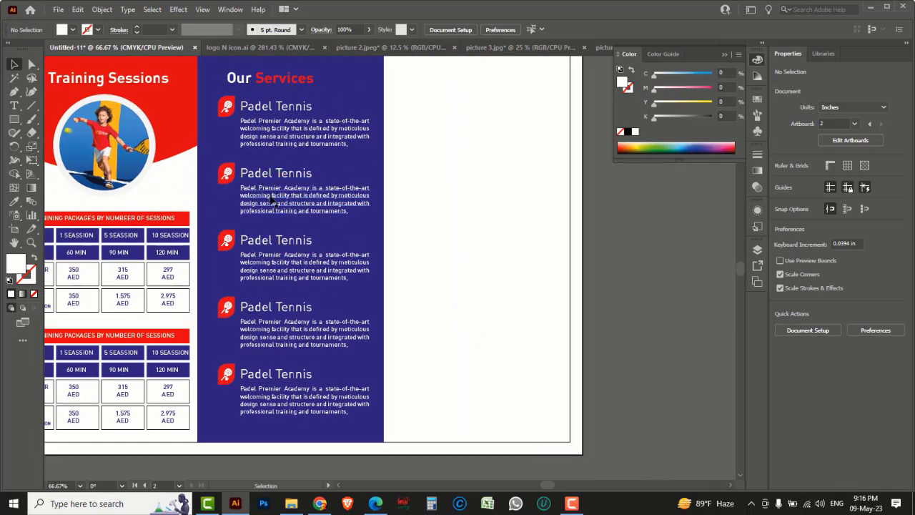
Step: Copy the Our Services heading into the third panel and make it dark blue
{"action": "left_click_drag", "start_coordinate": [489, 203], "coordinate": [436, 215]}
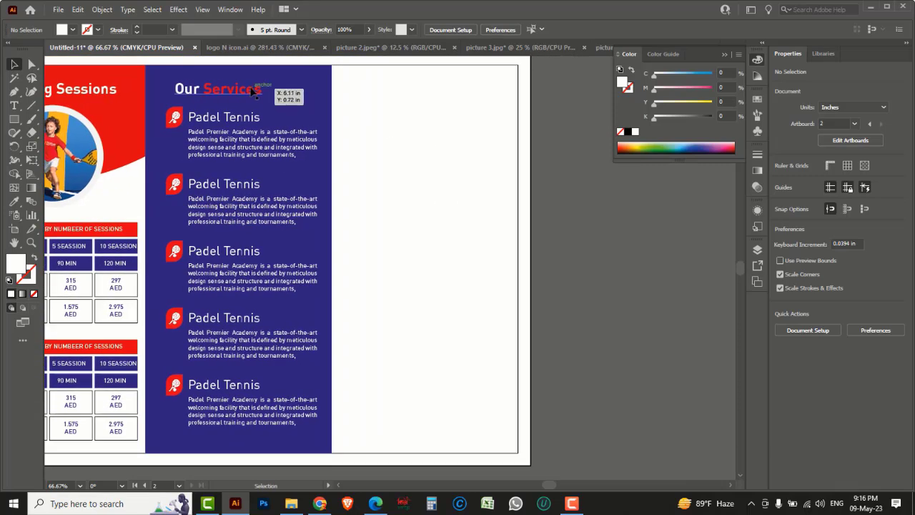
{"action": "left_click_drag", "start_coordinate": [252, 90], "coordinate": [437, 94]}
{"action": "triple_click", "coordinate": [437, 93]}
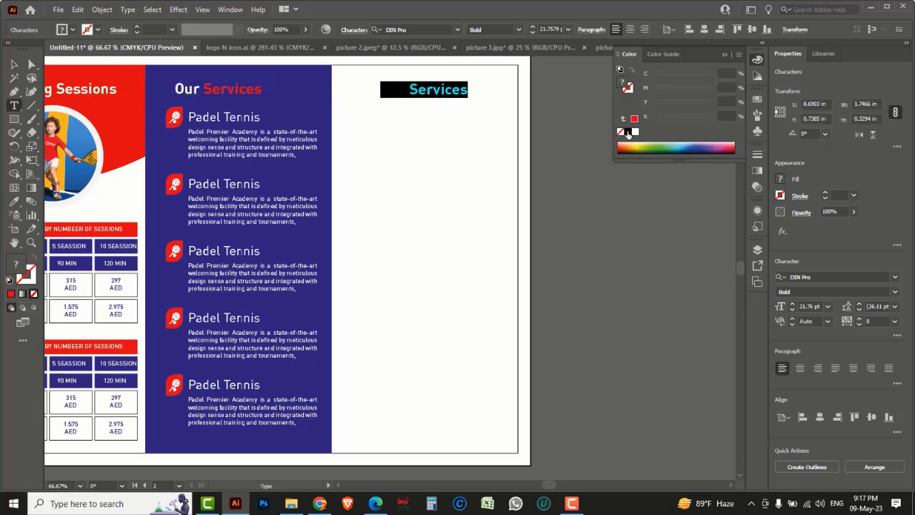
{"action": "left_click", "coordinate": [695, 145]}
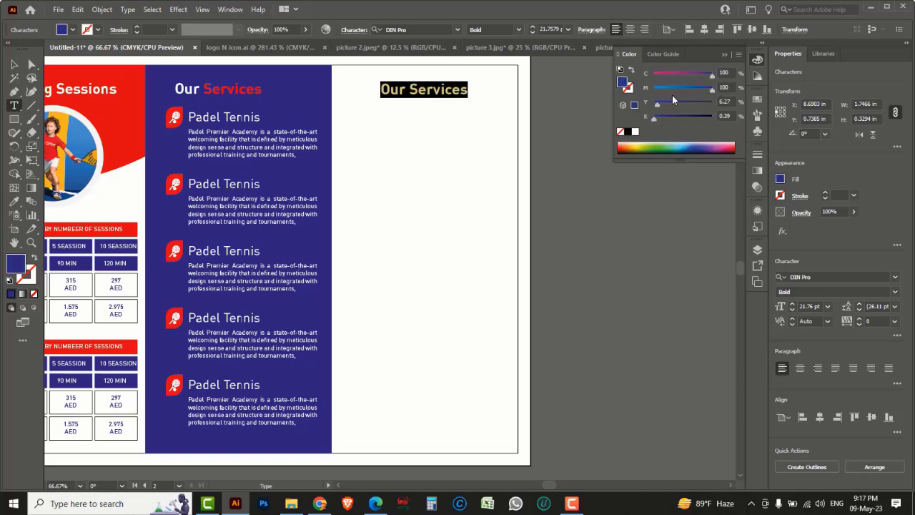
{"action": "left_click_drag", "start_coordinate": [657, 108], "coordinate": [649, 116]}
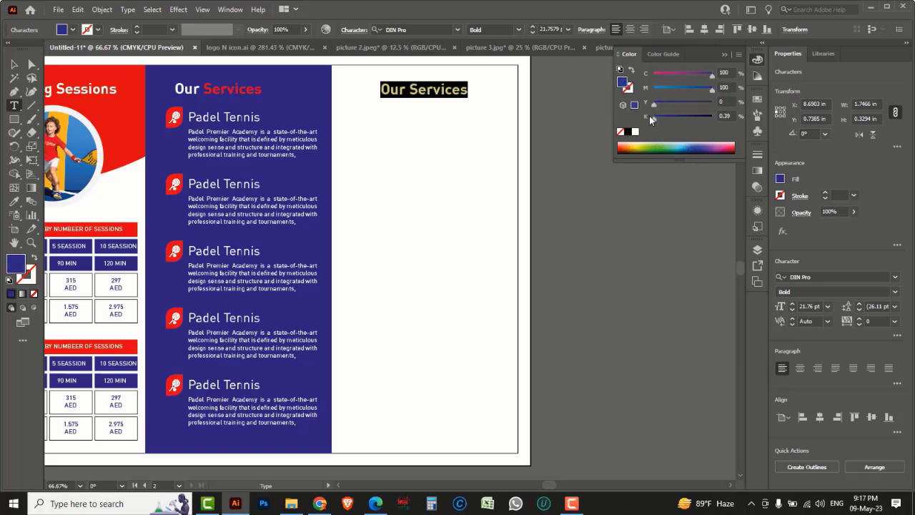
Step: Retype the heading as Court Rental Prices, color Prices red, and position it
{"action": "triple_click", "coordinate": [435, 92]}
{"action": "type", "text": "Court "}
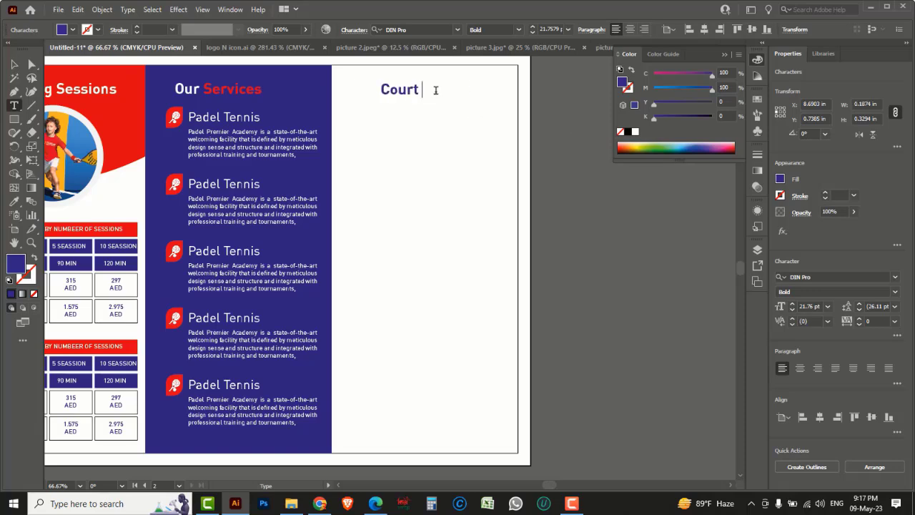
{"action": "type", "text": "Rental Prices"}
{"action": "left_click_drag", "start_coordinate": [499, 90], "coordinate": [623, 116]}
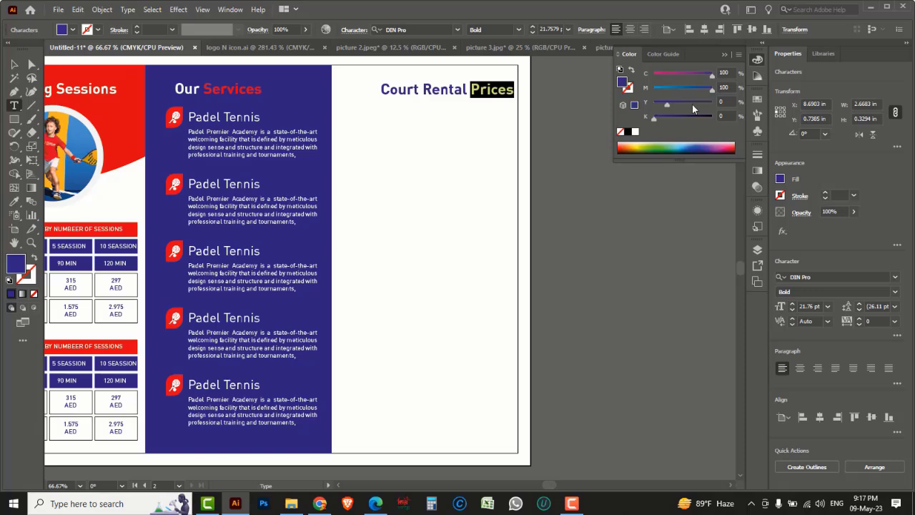
{"action": "left_click_drag", "start_coordinate": [712, 80], "coordinate": [601, 70]}
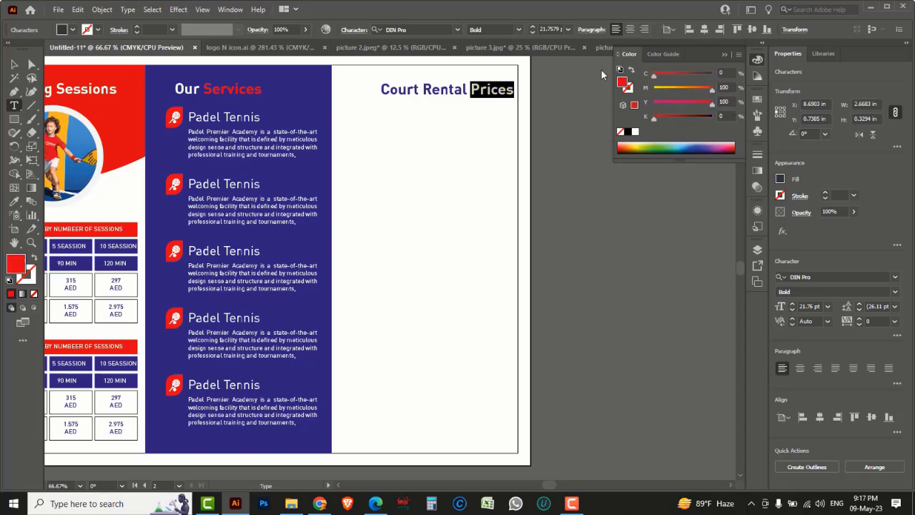
{"action": "left_click", "coordinate": [18, 64]}
{"action": "left_click_drag", "start_coordinate": [411, 96], "coordinate": [390, 91]}
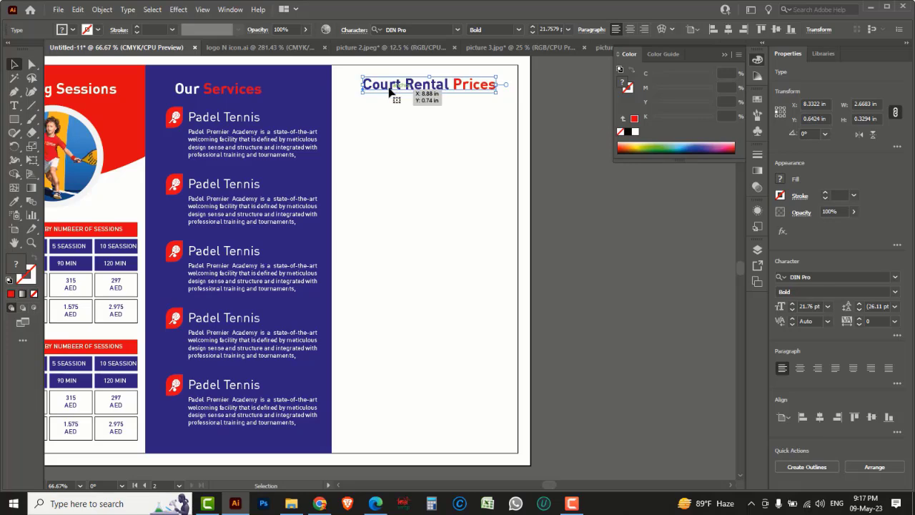
{"action": "left_click", "coordinate": [637, 276]}
Step: Copy the upper pricing table under the Court Rental Prices heading
{"action": "left_click_drag", "start_coordinate": [462, 266], "coordinate": [532, 267]}
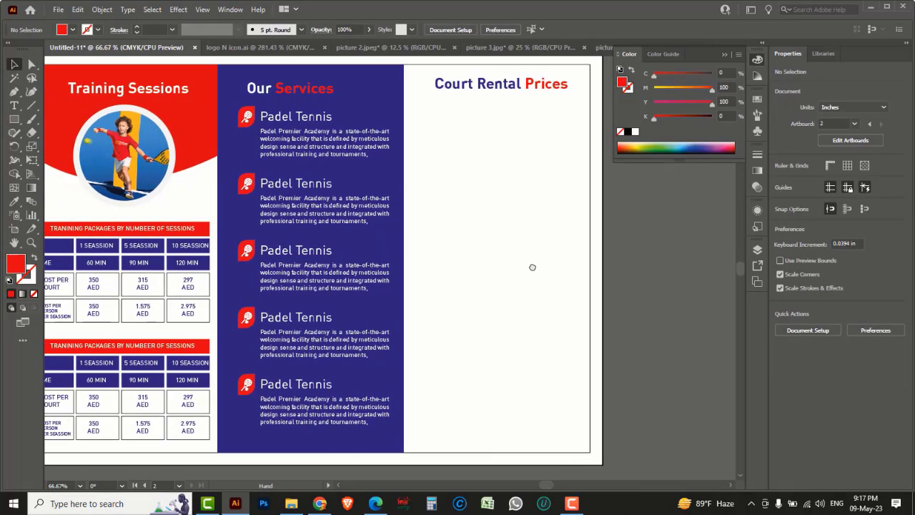
{"action": "left_click_drag", "start_coordinate": [509, 220], "coordinate": [548, 217]}
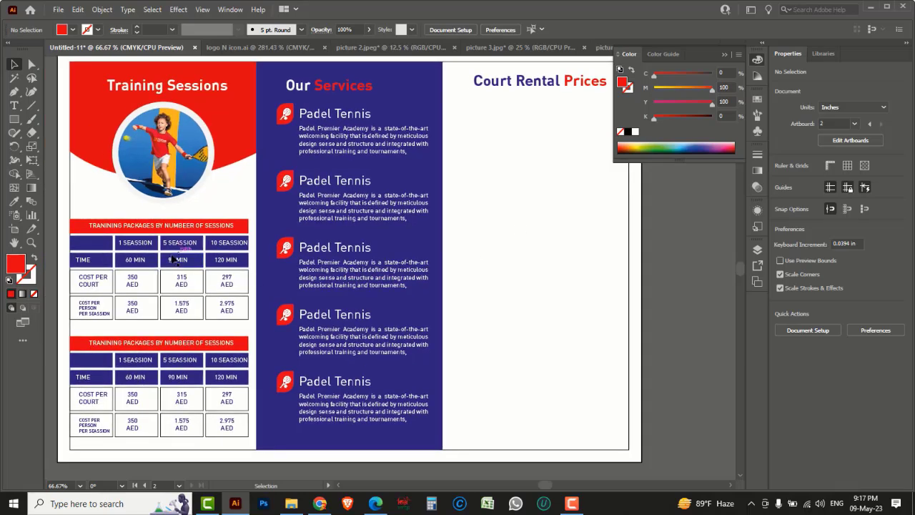
{"action": "left_click_drag", "start_coordinate": [160, 230], "coordinate": [523, 124]}
{"action": "left_click_drag", "start_coordinate": [561, 170], "coordinate": [449, 215]}
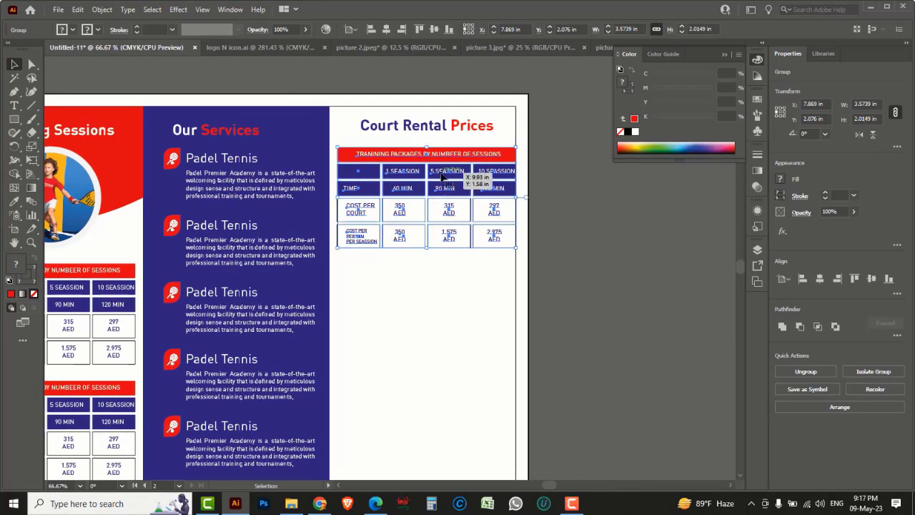
{"action": "left_click_drag", "start_coordinate": [448, 162], "coordinate": [449, 153]}
{"action": "left_click", "coordinate": [603, 229]}
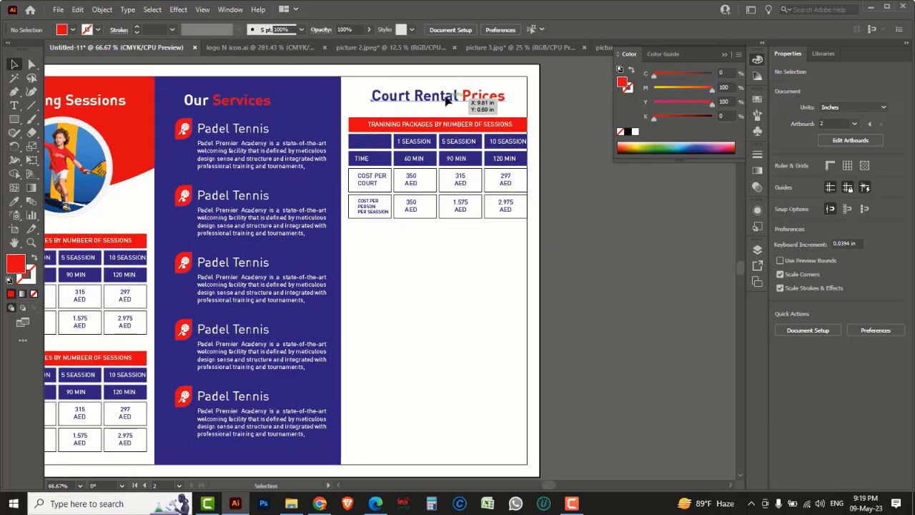
Step: Nudge the title and the table copy upward to tighten their spacing
{"action": "left_click", "coordinate": [446, 101]}
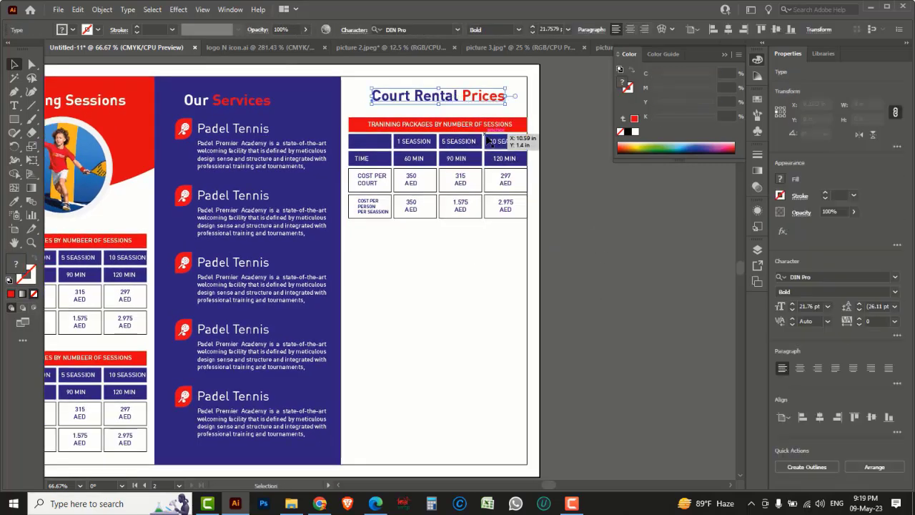
{"action": "key", "text": "Up"}
{"action": "key", "text": "Up"}
{"action": "key", "text": "Up"}
{"action": "key", "text": "Up"}
{"action": "key", "text": "Up"}
{"action": "key", "text": "Up"}
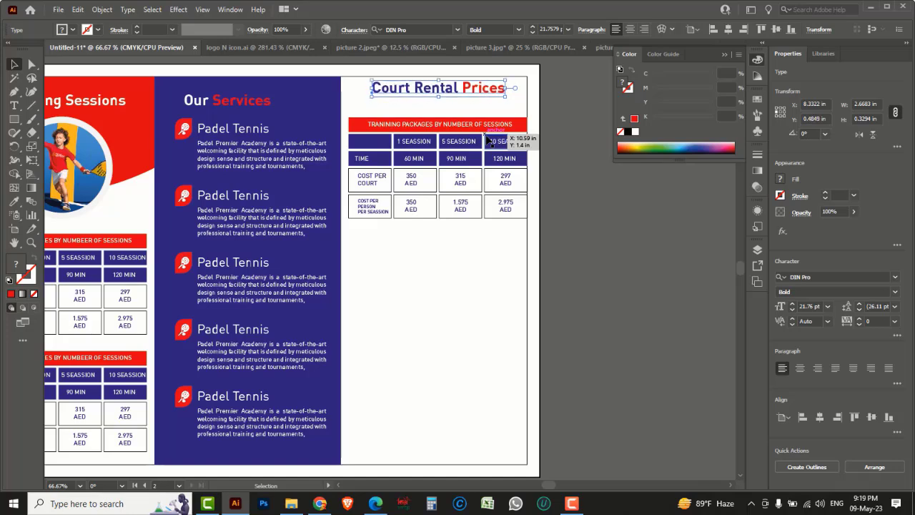
{"action": "left_click", "coordinate": [480, 124]}
{"action": "key", "text": "Up"}
{"action": "key", "text": "Up"}
{"action": "key", "text": "Up"}
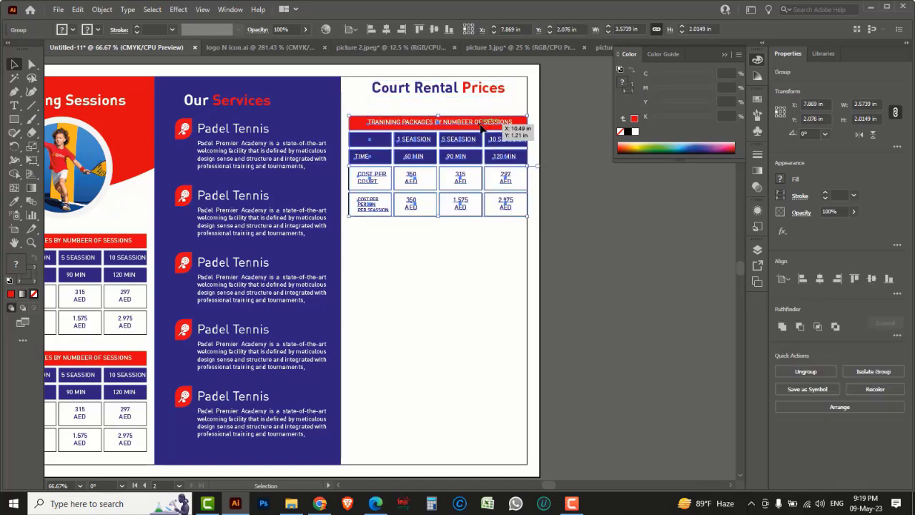
{"action": "key", "text": "Up"}
{"action": "key", "text": "Up"}
{"action": "key", "text": "Up"}
{"action": "key", "text": "Up"}
{"action": "key", "text": "Up"}
{"action": "key", "text": "Up"}
{"action": "key", "text": "Up"}
{"action": "key", "text": "Up"}
{"action": "key", "text": "Up"}
{"action": "key", "text": "Up"}
{"action": "key", "text": "Up"}
{"action": "key", "text": "Up"}
{"action": "key", "text": "Up"}
{"action": "key", "text": "Up"}
{"action": "key", "text": "Up"}
{"action": "key", "text": "Up"}
{"action": "key", "text": "Up"}
{"action": "key", "text": "Up"}
{"action": "key", "text": "Up"}
{"action": "key", "text": "Up"}
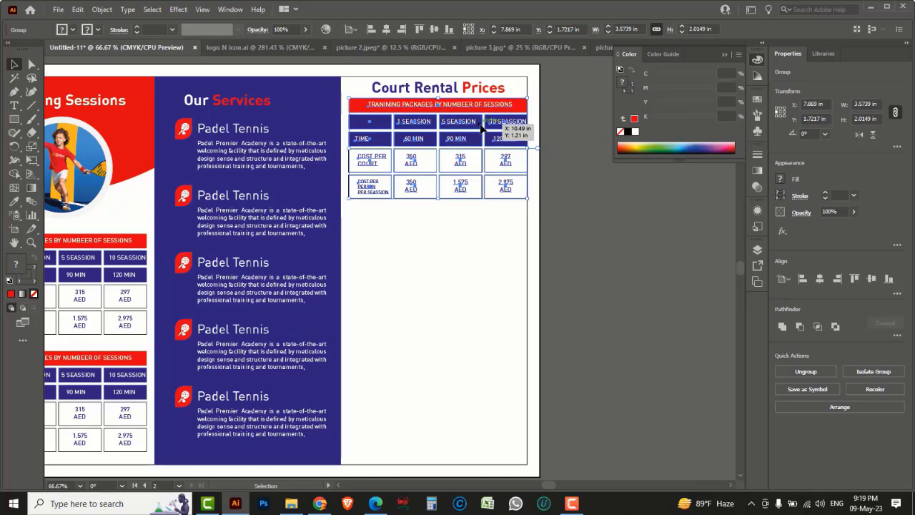
Step: Duplicate the title and pricing table as a second block straight below
{"action": "left_click", "coordinate": [465, 91], "text": "shift"}
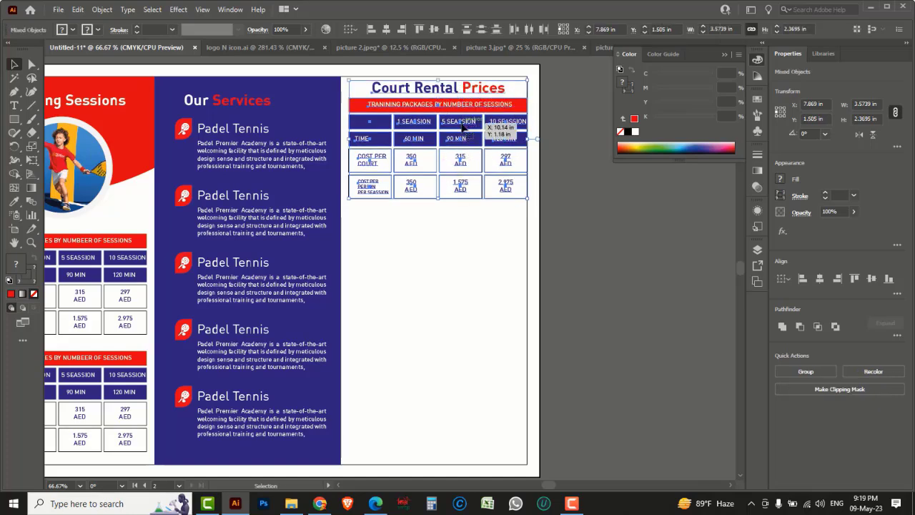
{"action": "left_click_drag", "start_coordinate": [463, 160], "coordinate": [491, 262]}
{"action": "left_click", "coordinate": [607, 276]}
{"action": "scroll", "coordinate": [607, 276], "scroll_direction": "down", "scroll_amount": 3}
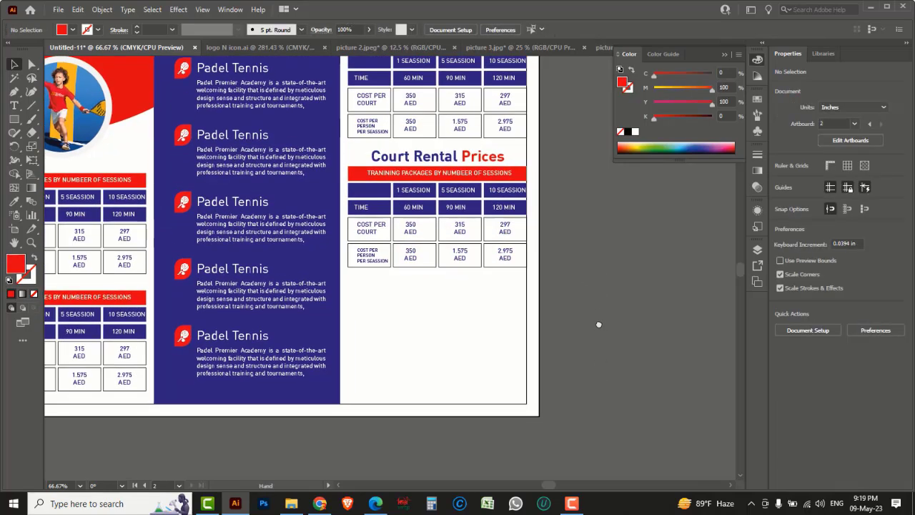
{"action": "left_click_drag", "start_coordinate": [587, 284], "coordinate": [586, 282]}
{"action": "left_click_drag", "start_coordinate": [474, 136], "coordinate": [479, 164]}
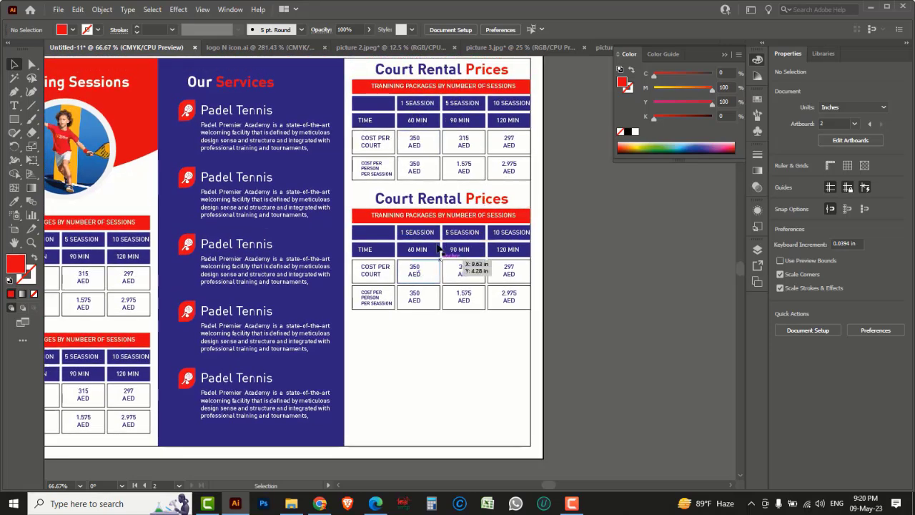
{"action": "left_click_drag", "start_coordinate": [587, 377], "coordinate": [589, 307]}
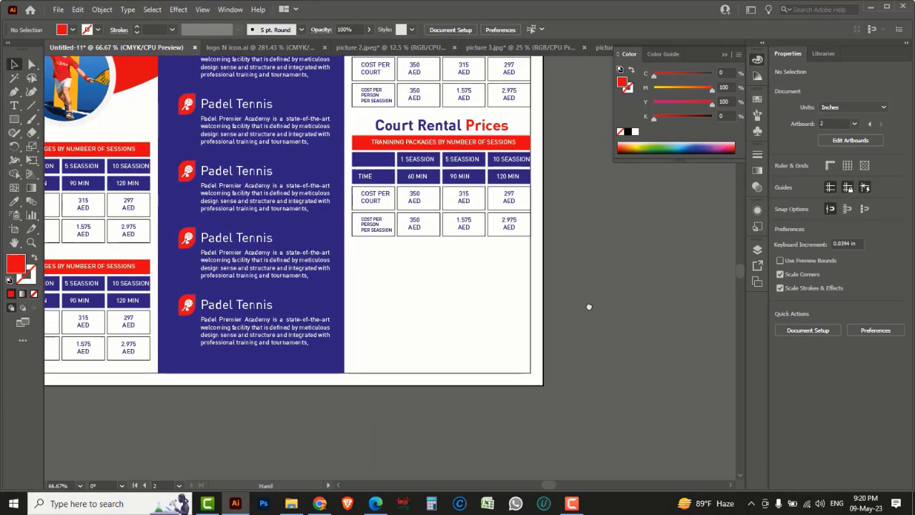
{"action": "left_click_drag", "start_coordinate": [14, 92], "coordinate": [50, 95]}
Step: Draw a closed red shape with a curved top across the third panel's base
{"action": "left_click", "coordinate": [344, 373]}
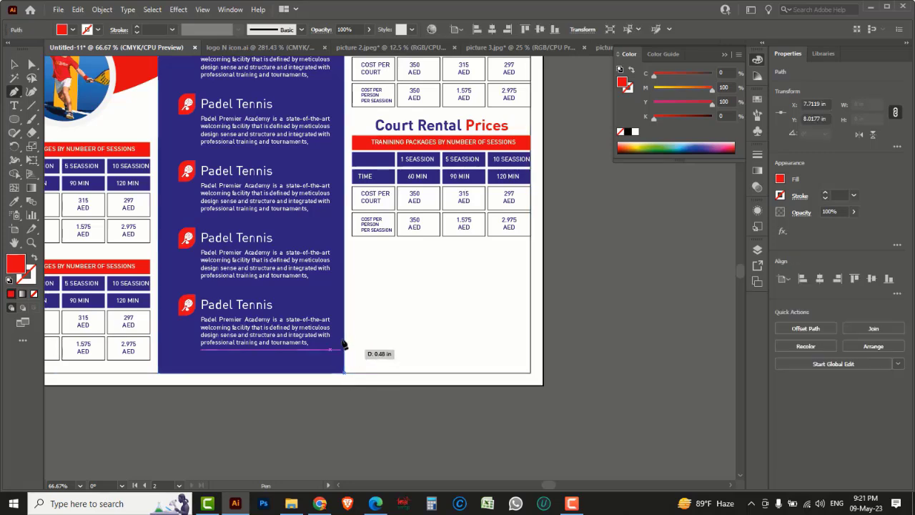
{"action": "left_click", "coordinate": [345, 318]}
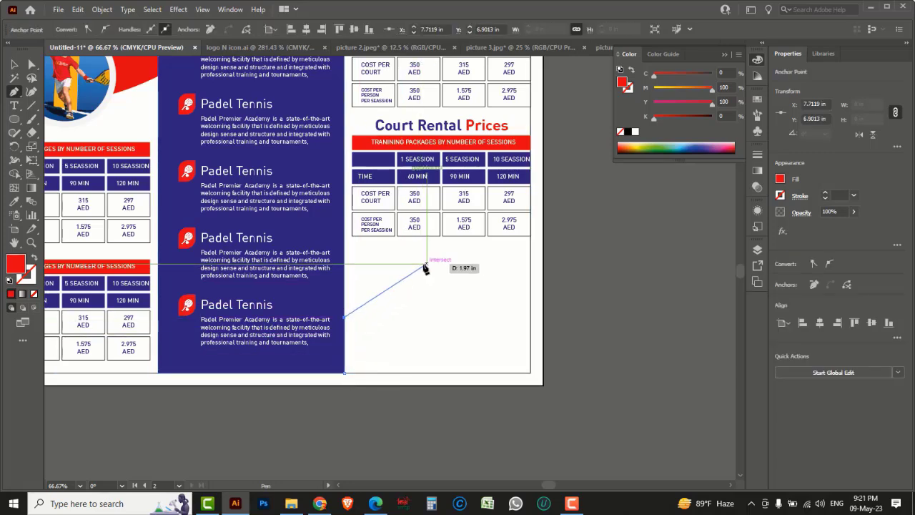
{"action": "left_click_drag", "start_coordinate": [410, 268], "coordinate": [460, 245]}
{"action": "left_click_drag", "start_coordinate": [533, 288], "coordinate": [547, 310]}
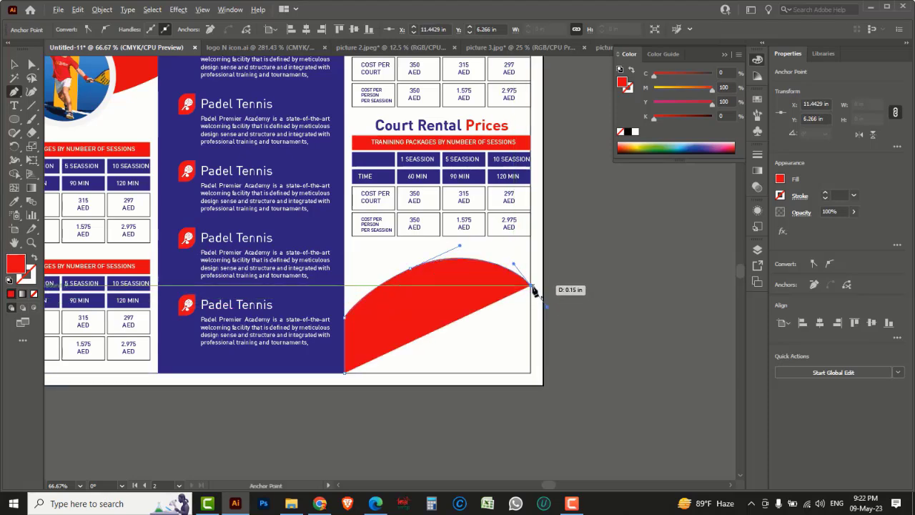
{"action": "left_click", "coordinate": [532, 289]}
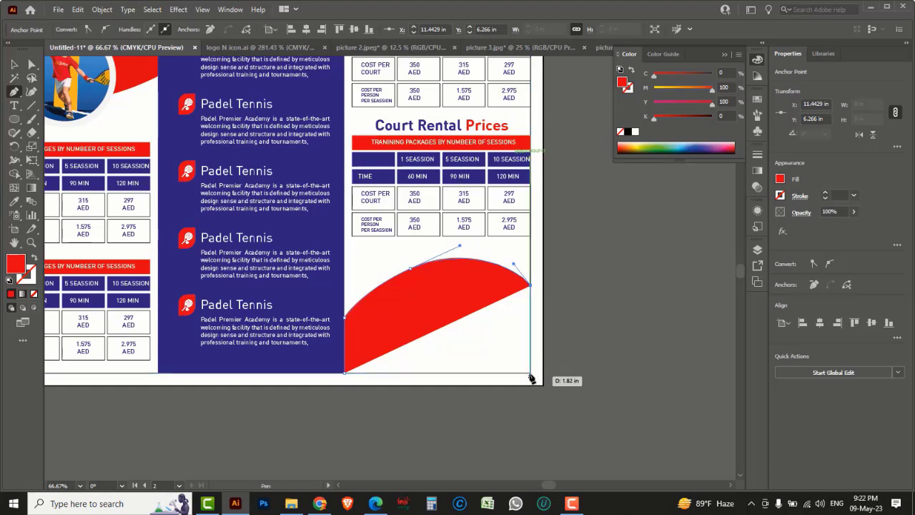
{"action": "left_click", "coordinate": [531, 373]}
{"action": "left_click", "coordinate": [346, 372]}
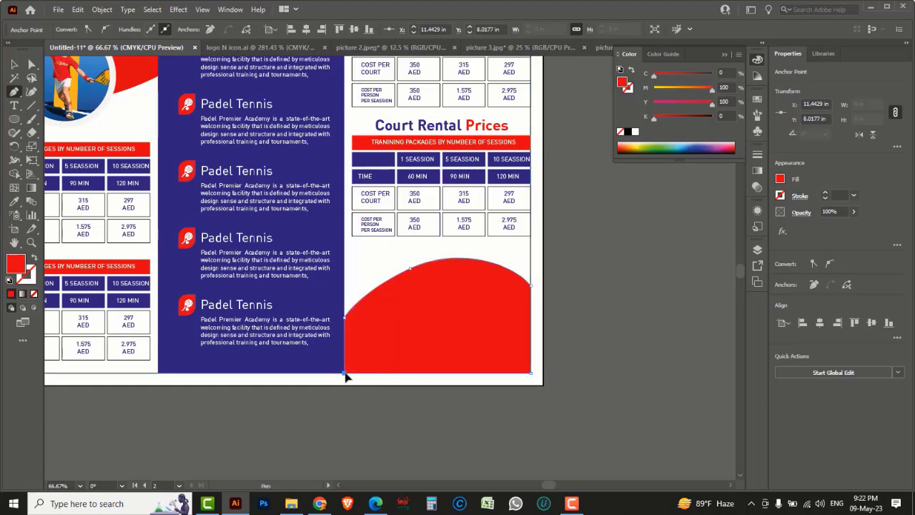
Step: Add an unfilled circle with a black outline over the curve, then switch to picture 4.jpg
{"action": "left_click", "coordinate": [22, 123]}
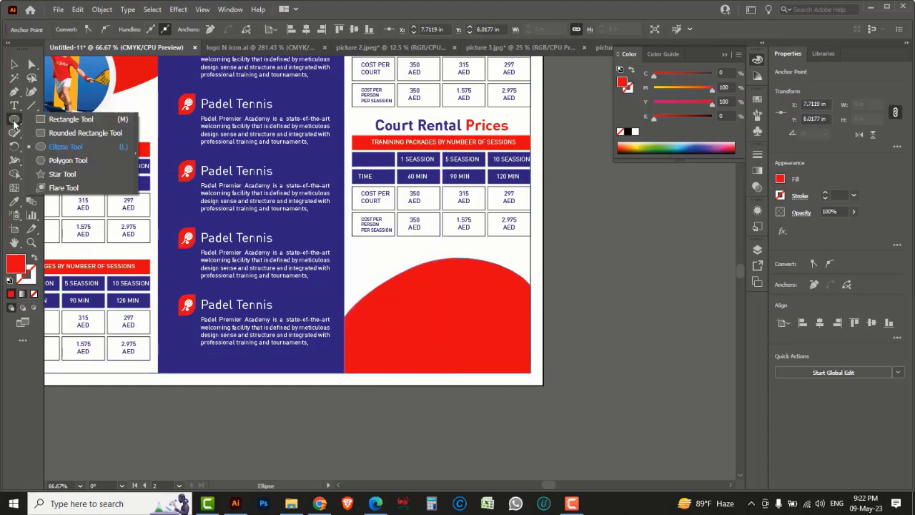
{"action": "left_click", "coordinate": [84, 148]}
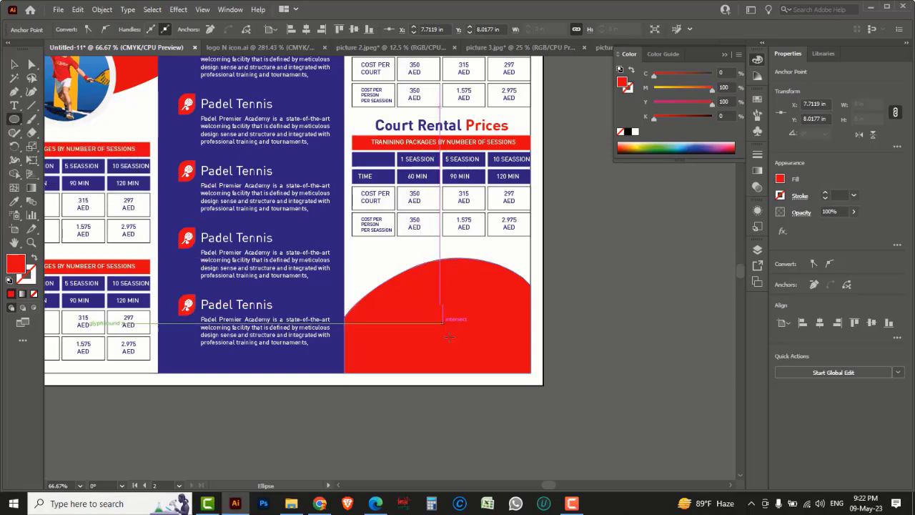
{"action": "left_click_drag", "start_coordinate": [457, 352], "coordinate": [543, 437]}
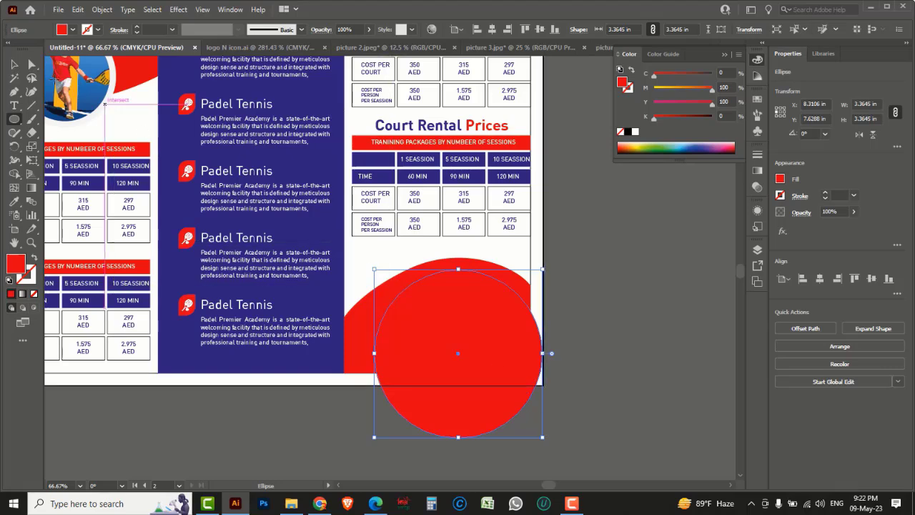
{"action": "key", "text": "v"}
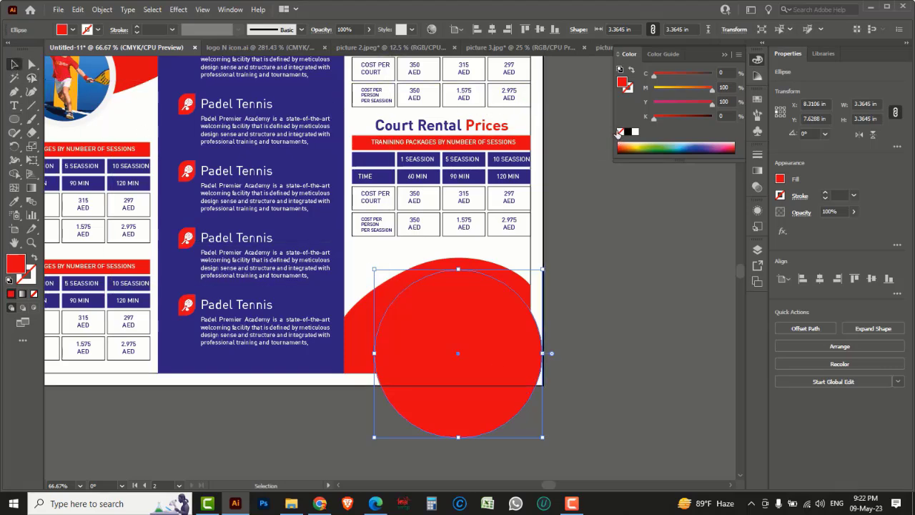
{"action": "left_click", "coordinate": [620, 132]}
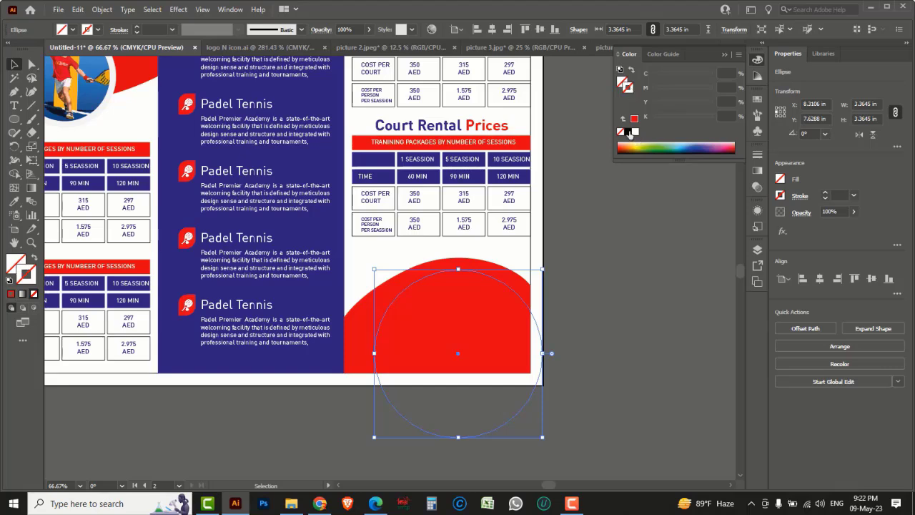
{"action": "left_click", "coordinate": [627, 133]}
{"action": "left_click", "coordinate": [609, 304]}
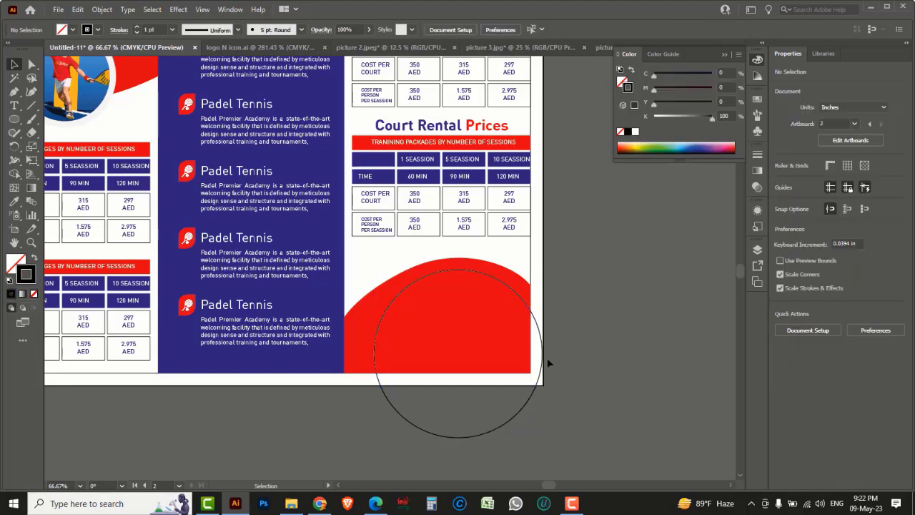
{"action": "left_click_drag", "start_coordinate": [543, 364], "coordinate": [542, 365]}
{"action": "left_click_drag", "start_coordinate": [541, 364], "coordinate": [542, 365]}
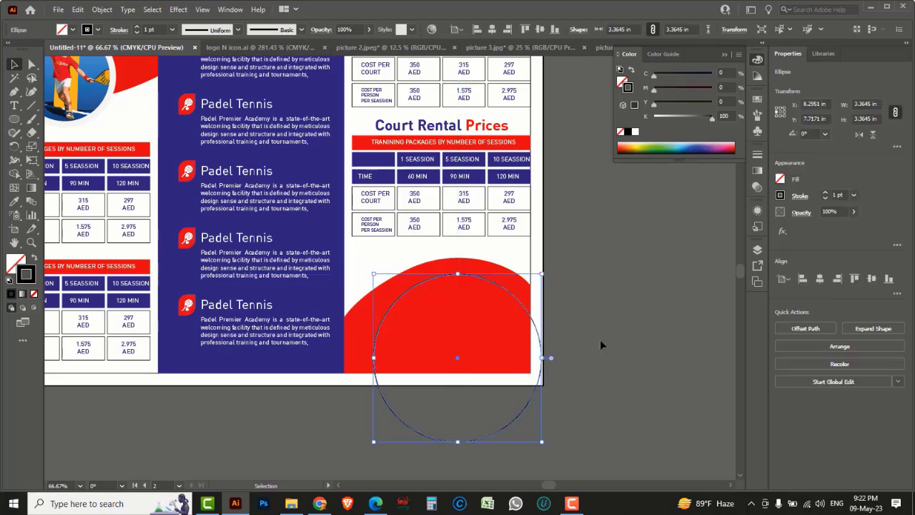
{"action": "left_click", "coordinate": [610, 331]}
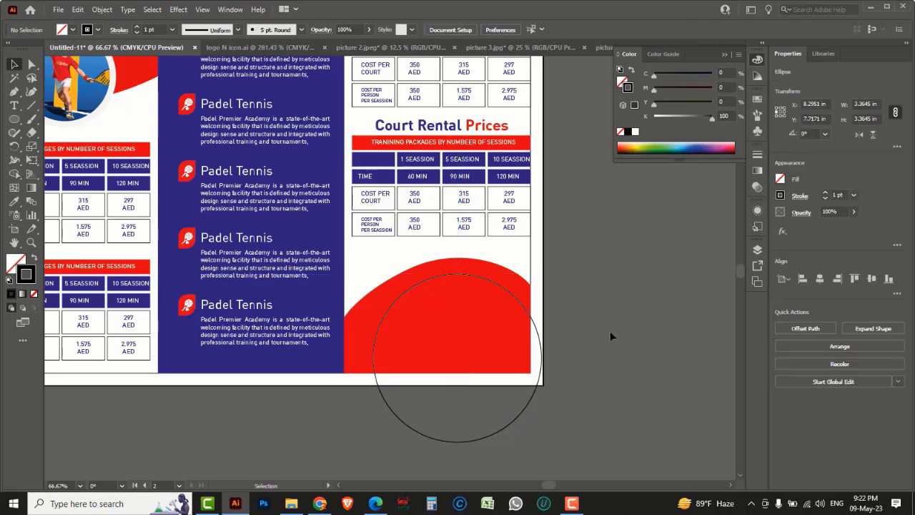
{"action": "left_click", "coordinate": [601, 48]}
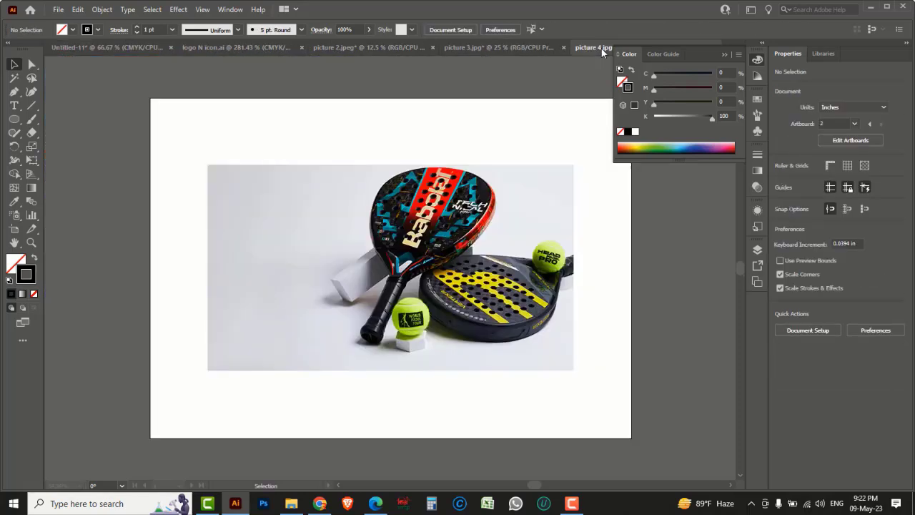
Step: Move the racket photo from picture 4.jpg into the Untitled-11 brochure
{"action": "left_click", "coordinate": [136, 47]}
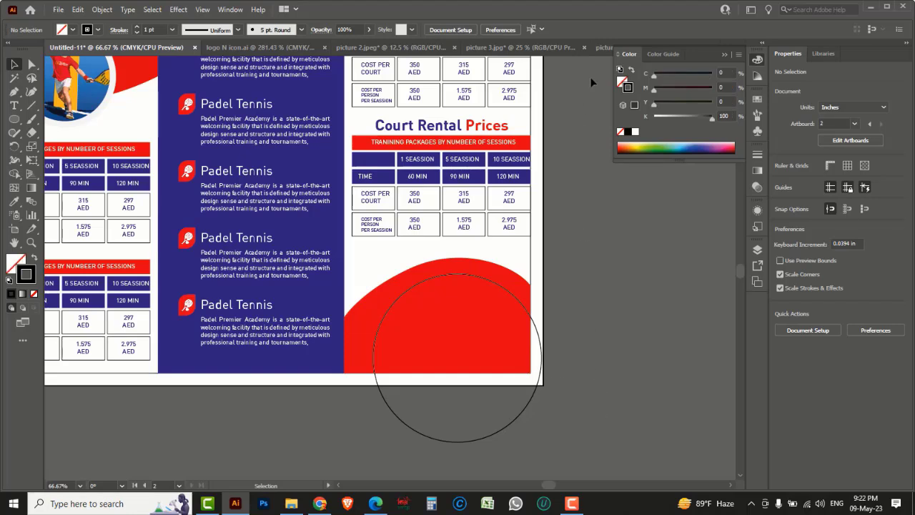
{"action": "left_click", "coordinate": [599, 48]}
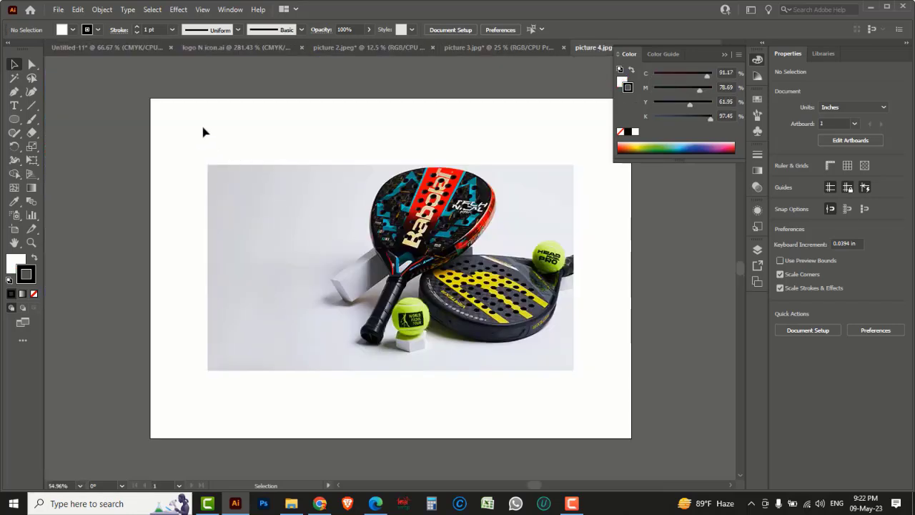
{"action": "left_click_drag", "start_coordinate": [203, 131], "coordinate": [515, 379]}
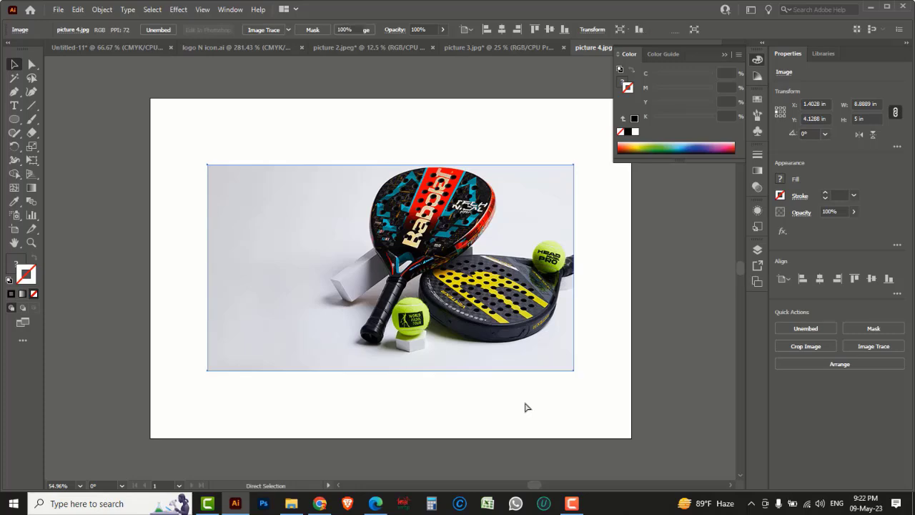
{"action": "key", "text": "Delete"}
{"action": "left_click", "coordinate": [96, 48]}
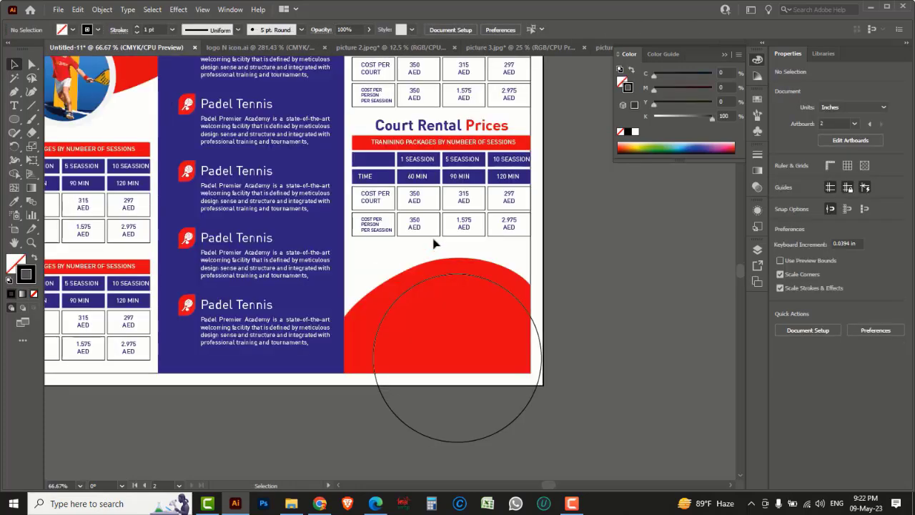
{"action": "key", "text": "ctrl+v"}
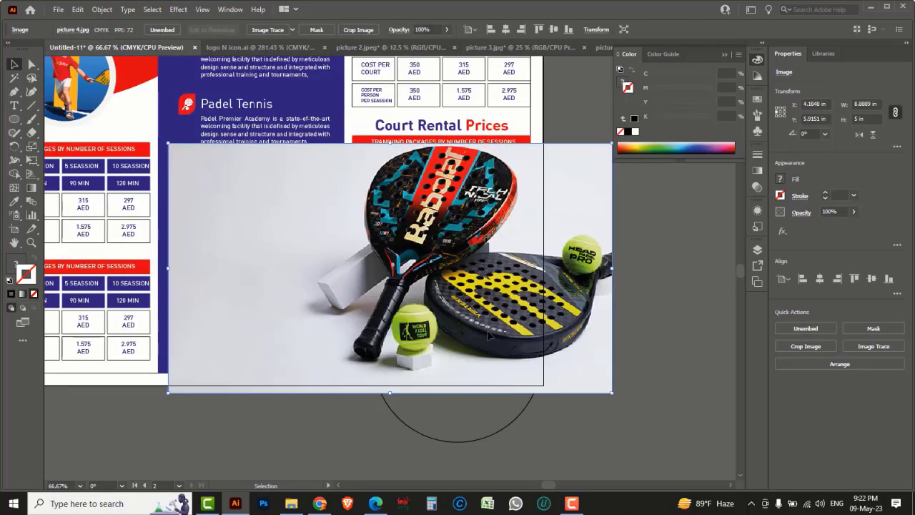
Step: Shrink the pasted photo and bring the circle forward in the stacking order
{"action": "left_click_drag", "start_coordinate": [169, 144], "coordinate": [292, 212]}
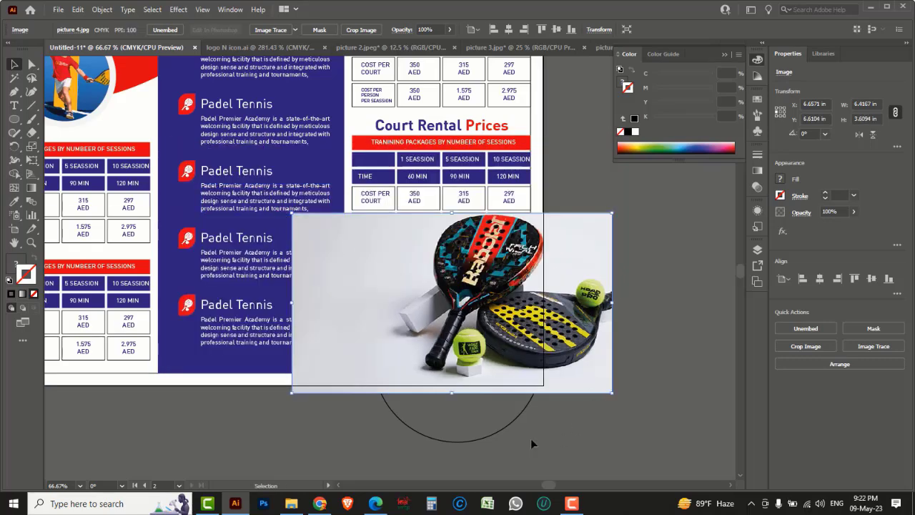
{"action": "left_click", "coordinate": [494, 422]}
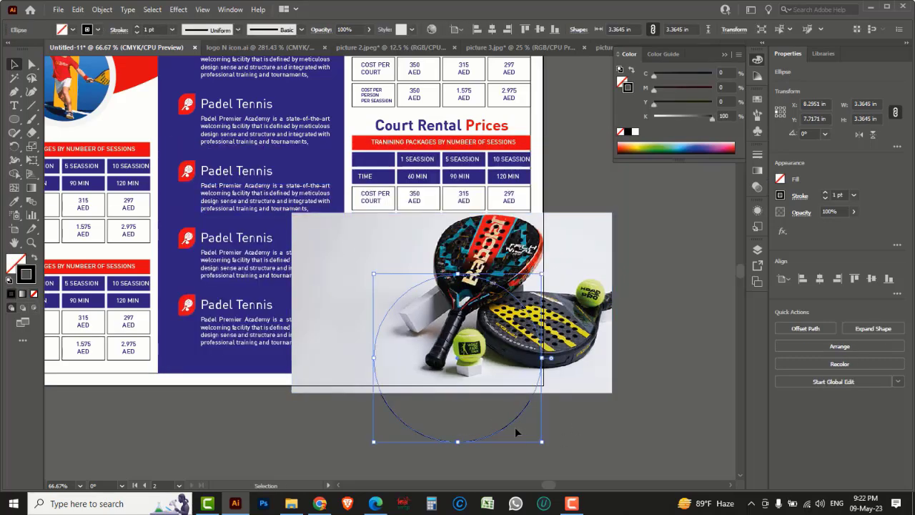
{"action": "right_click", "coordinate": [467, 415]}
{"action": "mouse_move", "coordinate": [524, 355]}
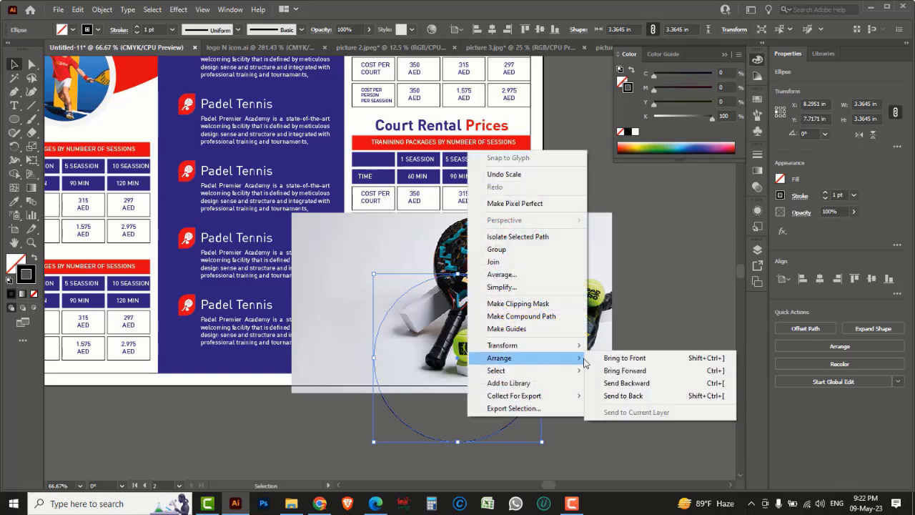
{"action": "left_click", "coordinate": [632, 369]}
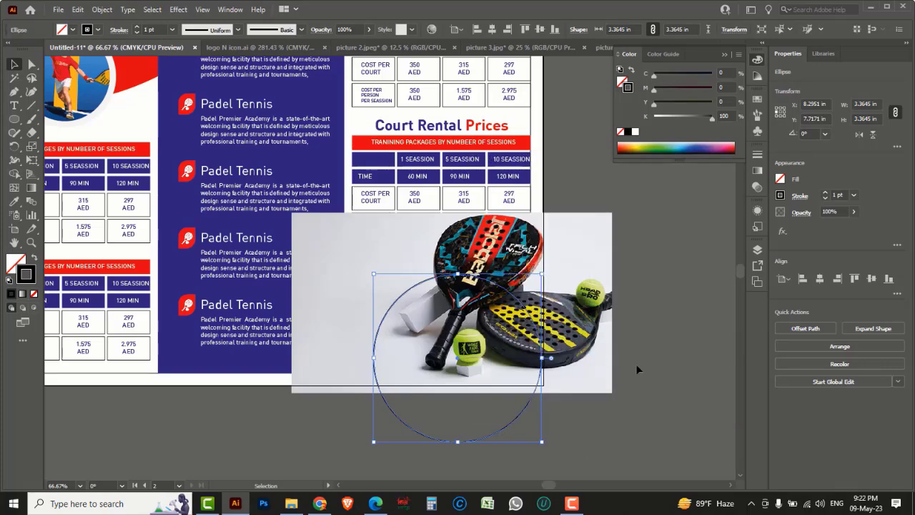
{"action": "left_click", "coordinate": [634, 357]}
Step: Scale the photo to about 4.23 × 2.38 in and position it over the circle
{"action": "left_click", "coordinate": [598, 360]}
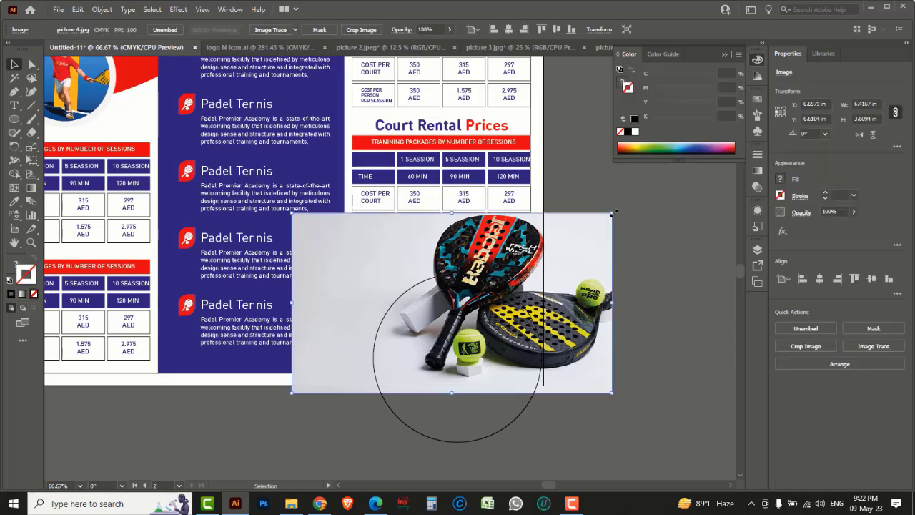
{"action": "left_click_drag", "start_coordinate": [612, 212], "coordinate": [521, 264]}
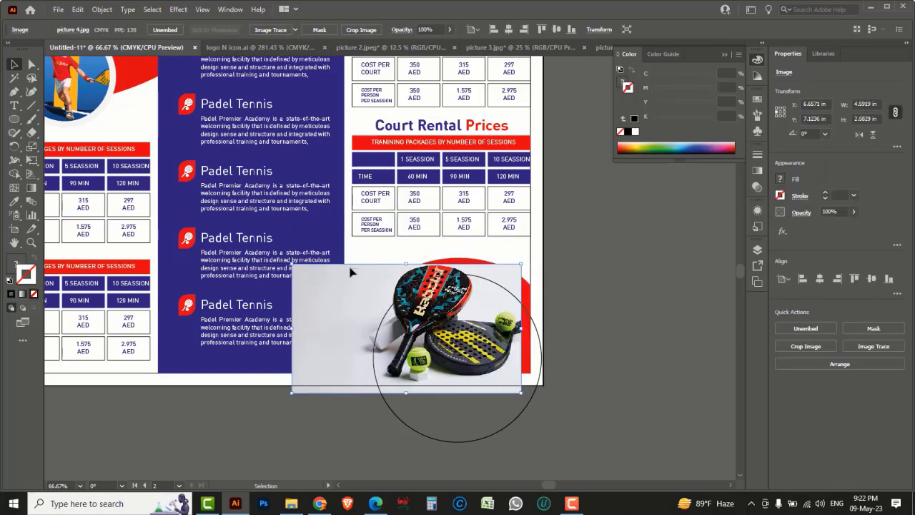
{"action": "left_click_drag", "start_coordinate": [359, 265], "coordinate": [379, 249]}
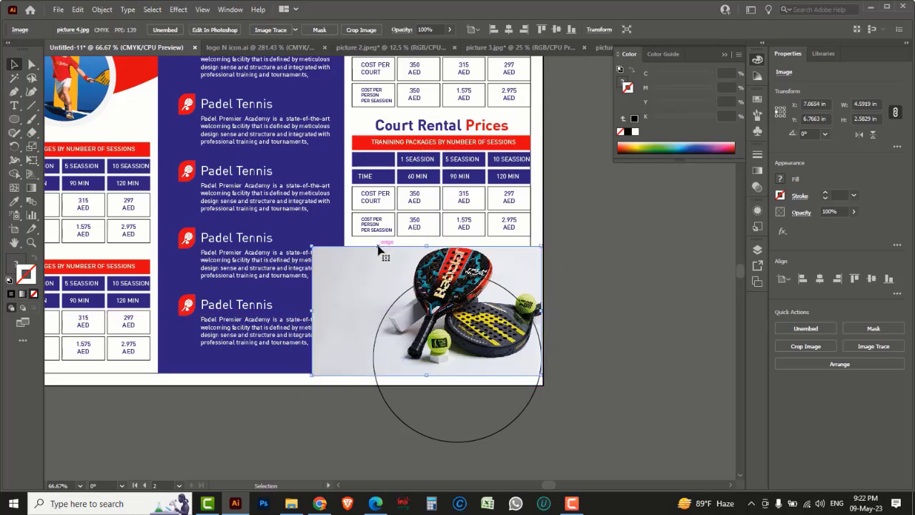
{"action": "left_click_drag", "start_coordinate": [313, 248], "coordinate": [341, 268]}
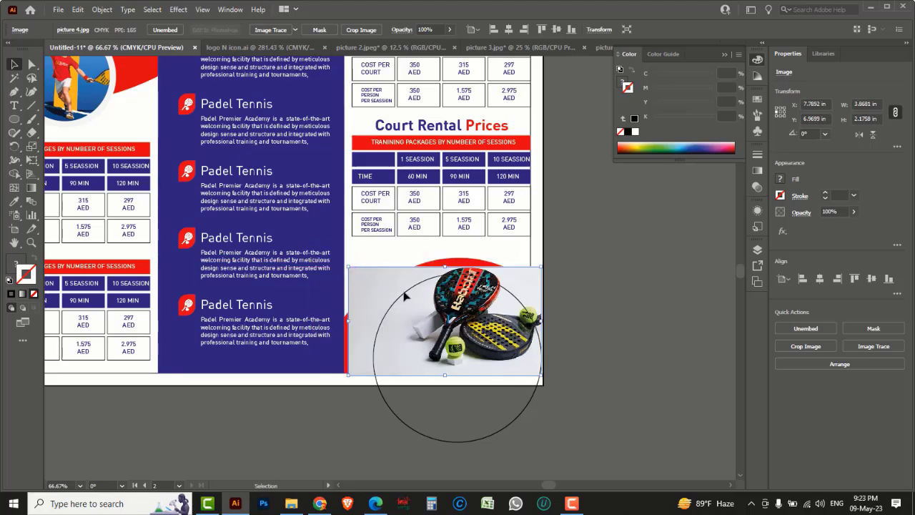
{"action": "left_click_drag", "start_coordinate": [348, 375], "coordinate": [331, 396]}
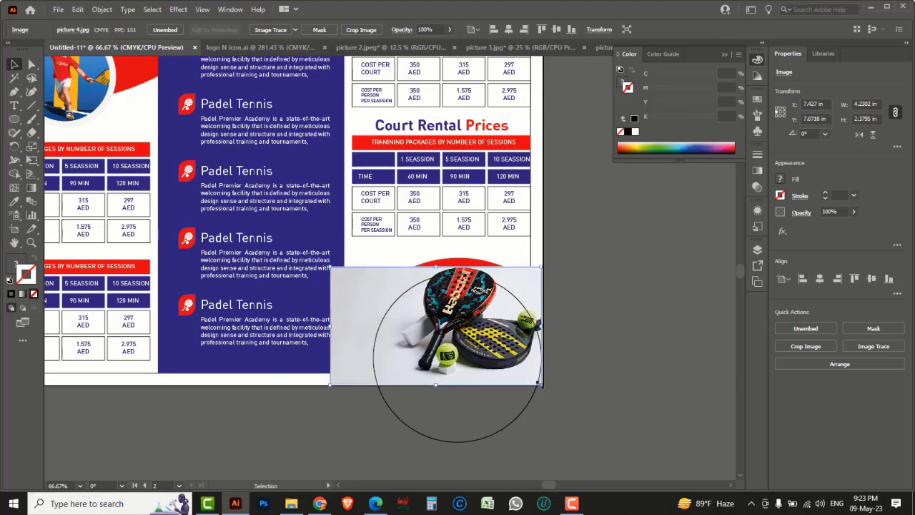
{"action": "key", "text": "Down"}
{"action": "key", "text": "Down"}
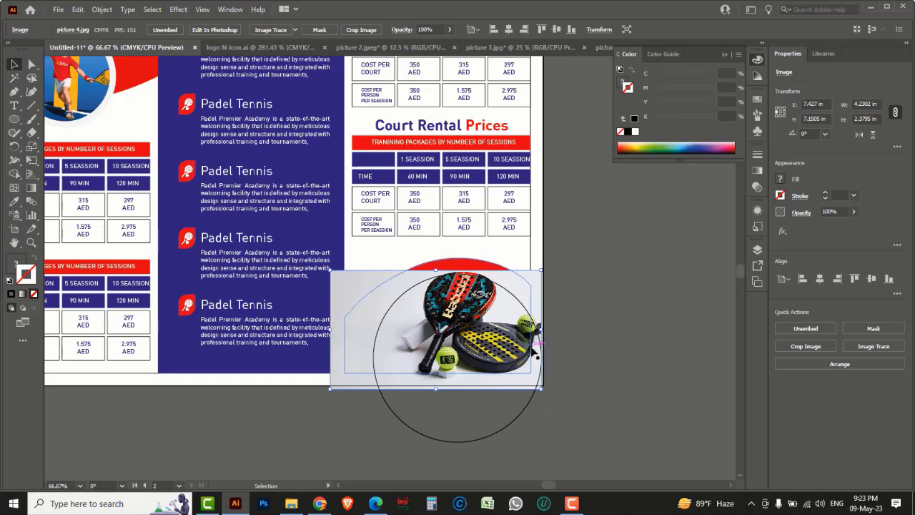
Step: Make a clipping mask so the racket photo shows inside the circle
{"action": "left_click", "coordinate": [520, 427], "text": "shift"}
{"action": "right_click", "coordinate": [509, 404]}
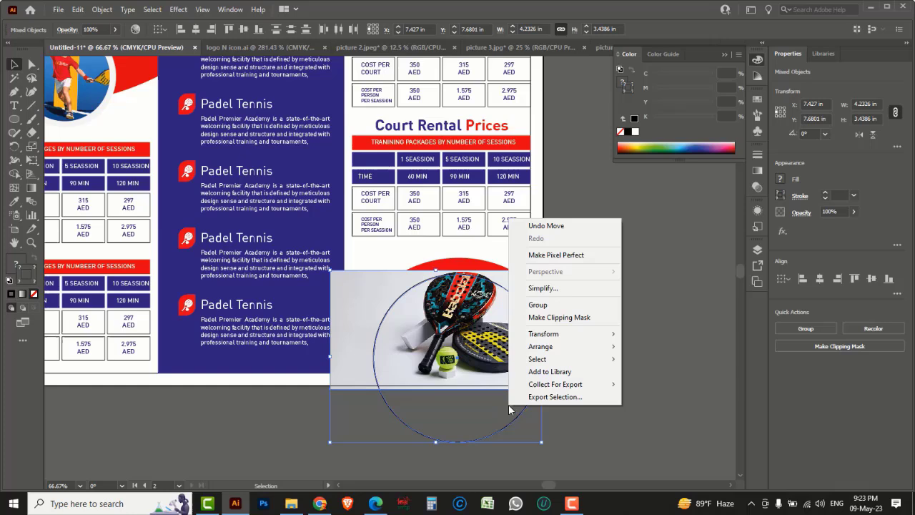
{"action": "left_click", "coordinate": [559, 319]}
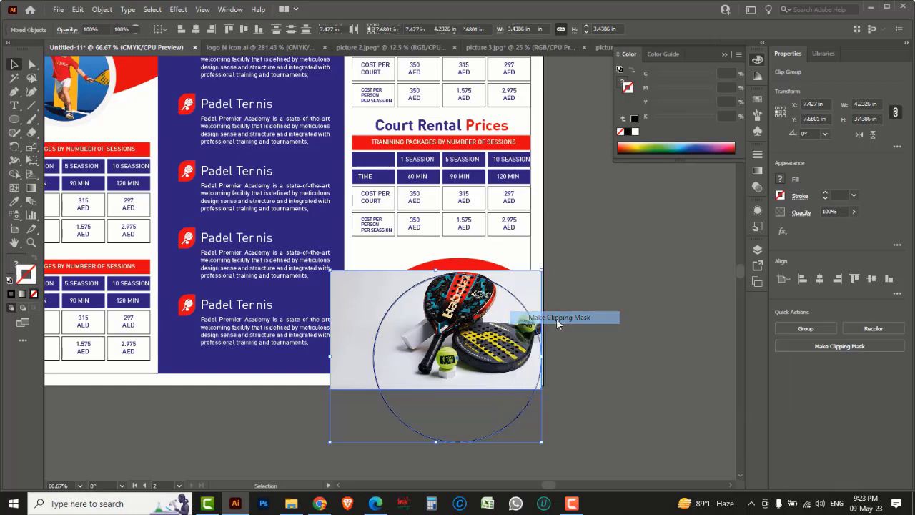
{"action": "left_click", "coordinate": [645, 320]}
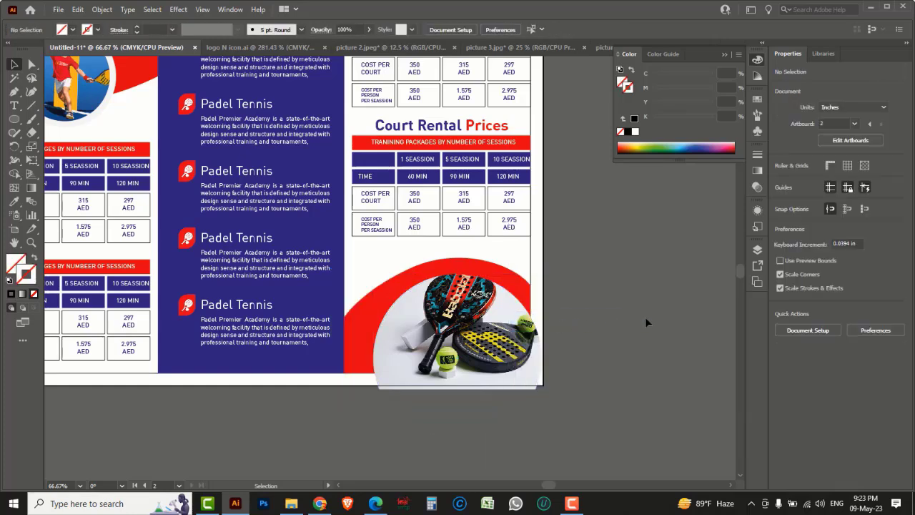
{"action": "key", "text": "a"}
Step: Send the brochure's background rectangle to the back behind all artwork
{"action": "left_click", "coordinate": [594, 310], "text": "ctrl+alt"}
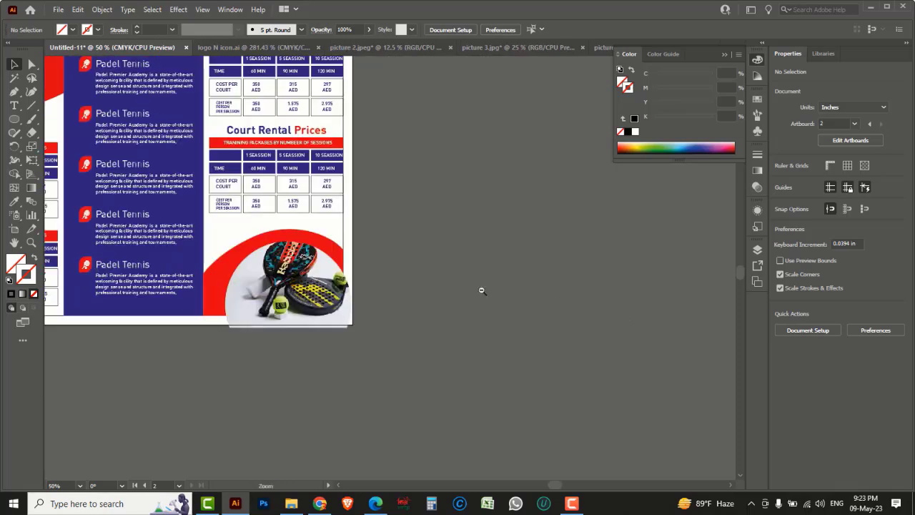
{"action": "left_click_drag", "start_coordinate": [404, 276], "coordinate": [623, 309]}
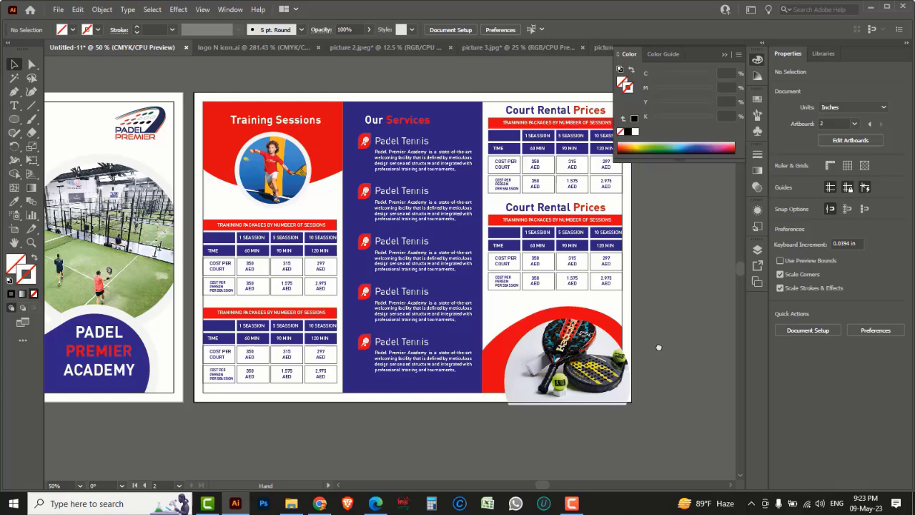
{"action": "left_click", "coordinate": [626, 307]}
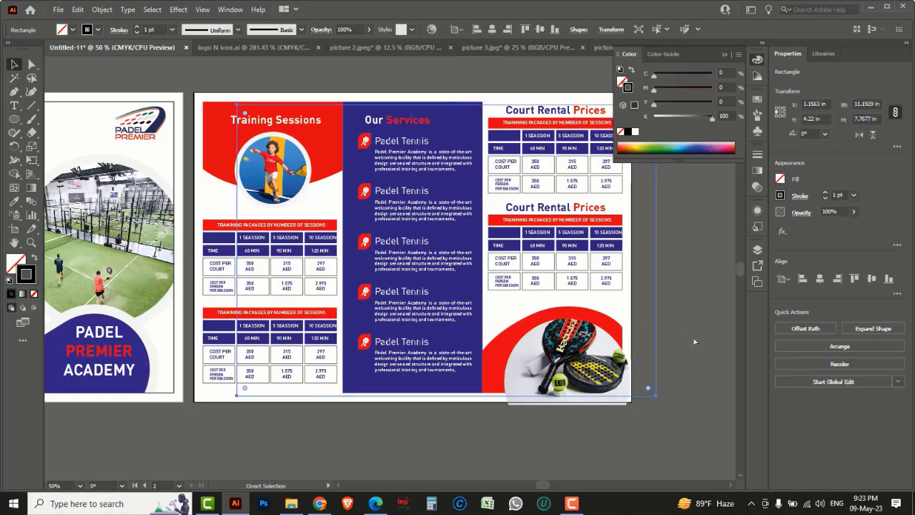
{"action": "right_click", "coordinate": [658, 303]}
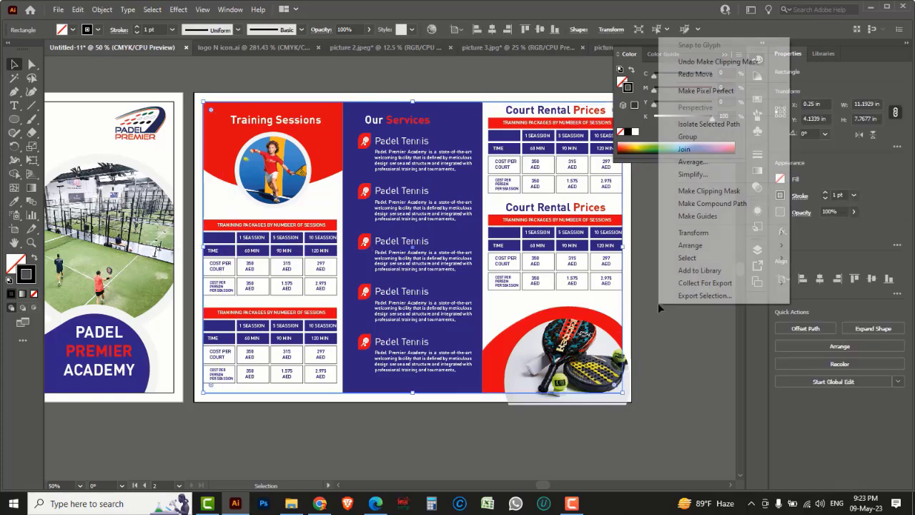
{"action": "mouse_move", "coordinate": [691, 249]}
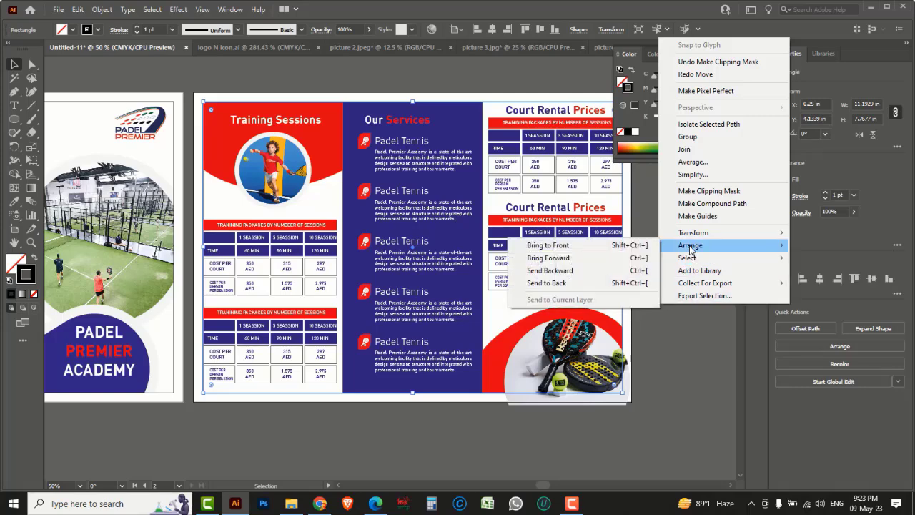
{"action": "left_click", "coordinate": [585, 249]}
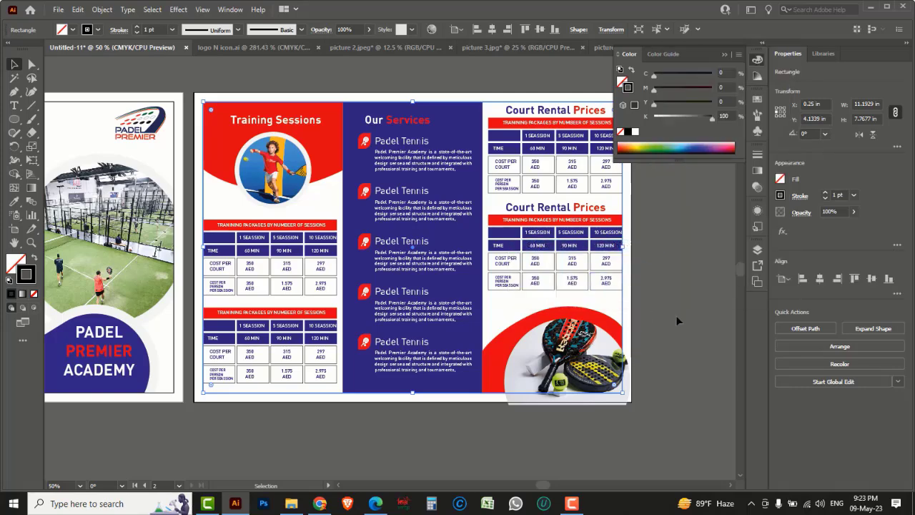